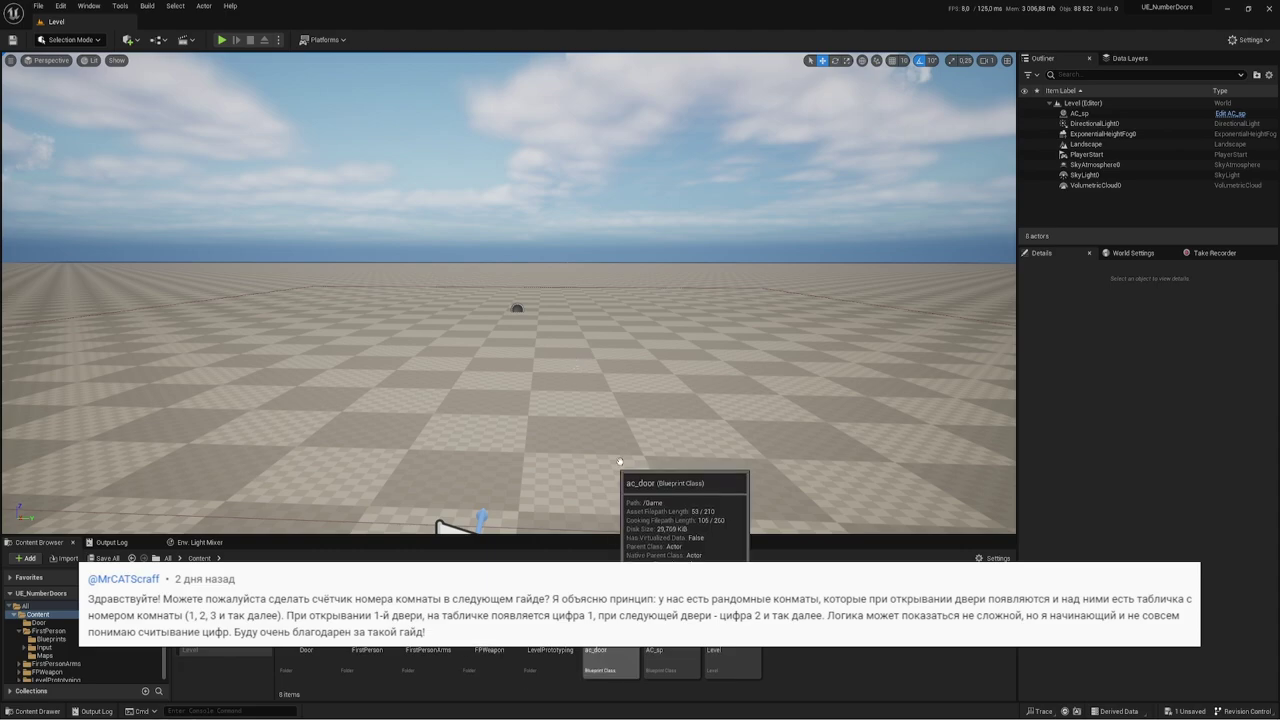
Place an ac_door actor in the level, frame it with F, and open its Blueprint
left_click_drag(611, 660, 588, 392)
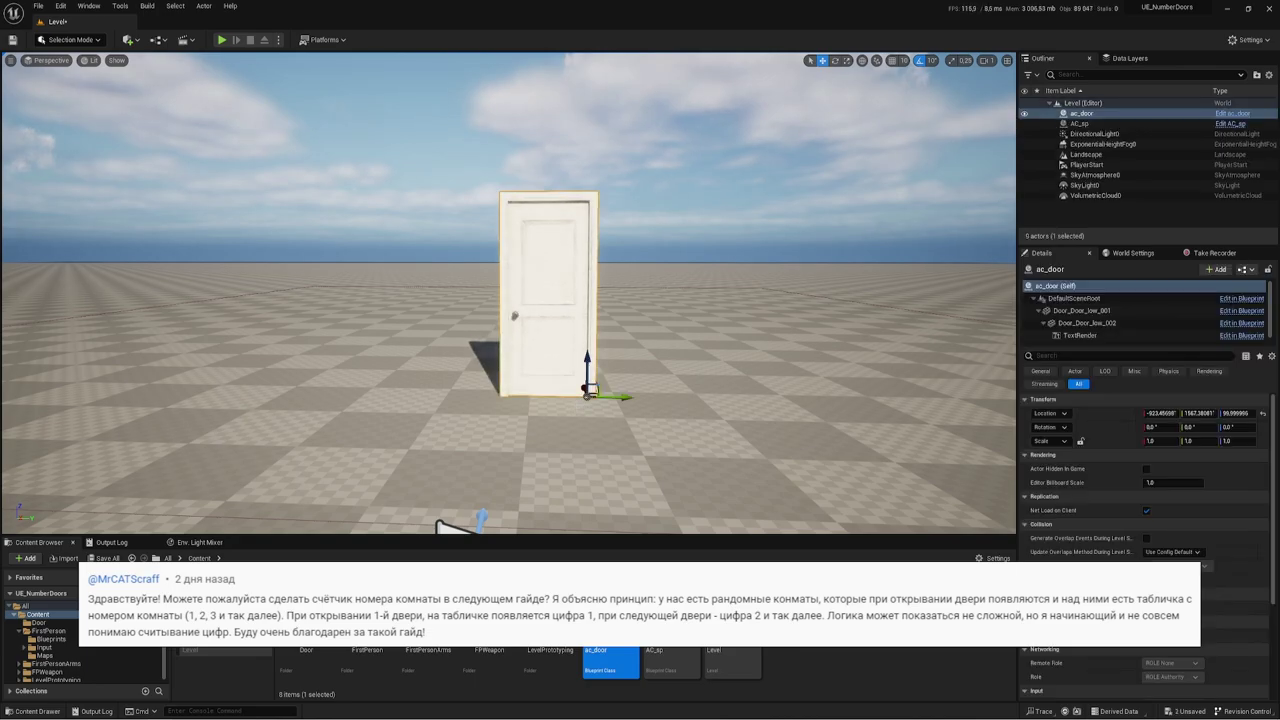
key("f")
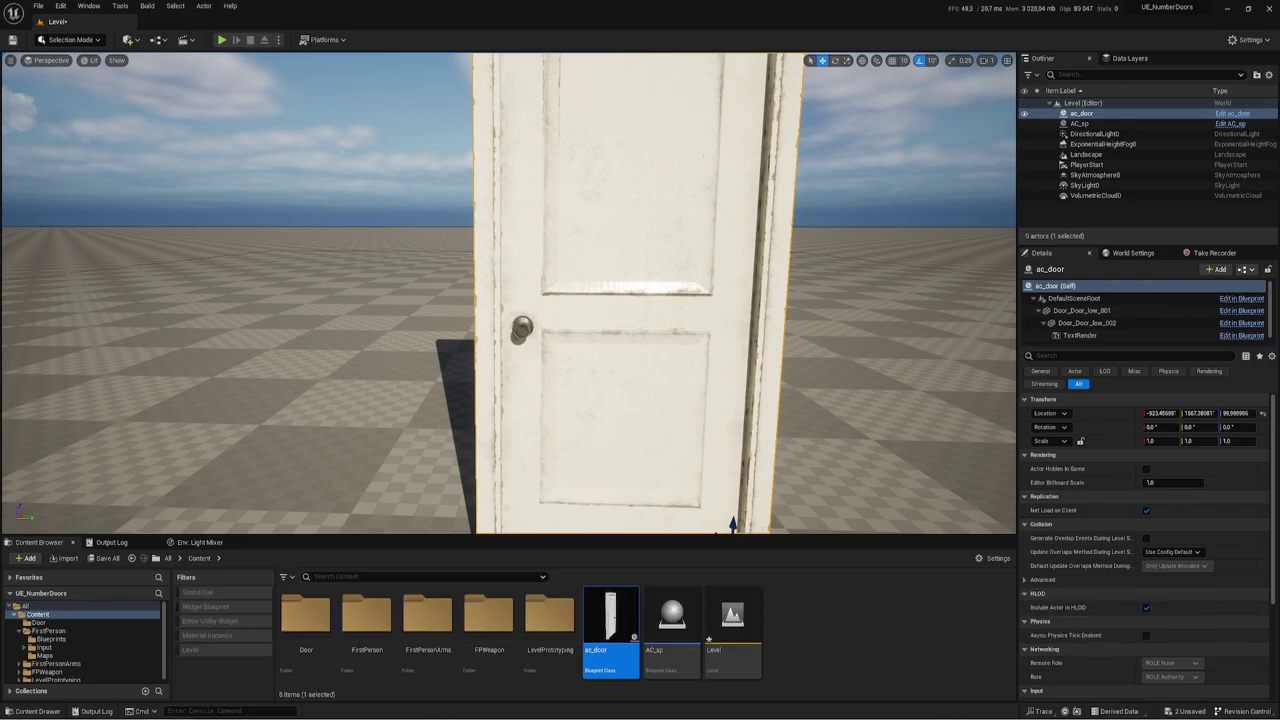
right_click_drag(652, 485, 450, 356)
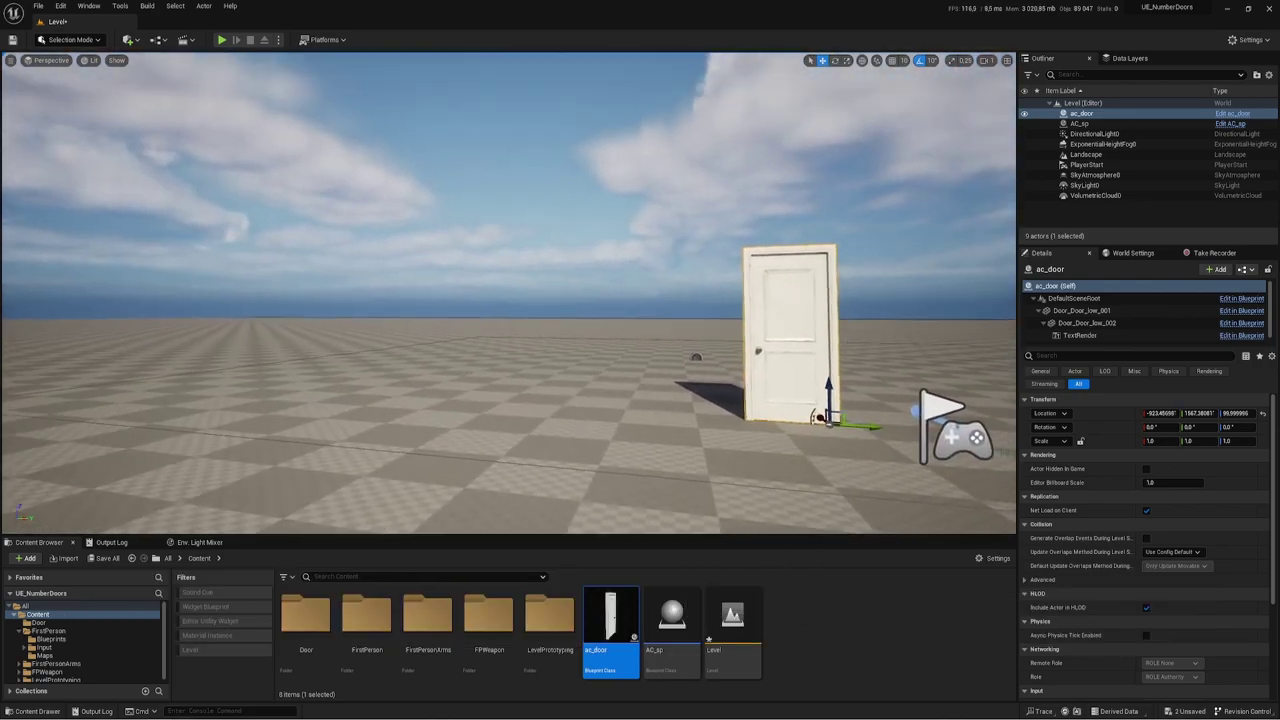
key("f")
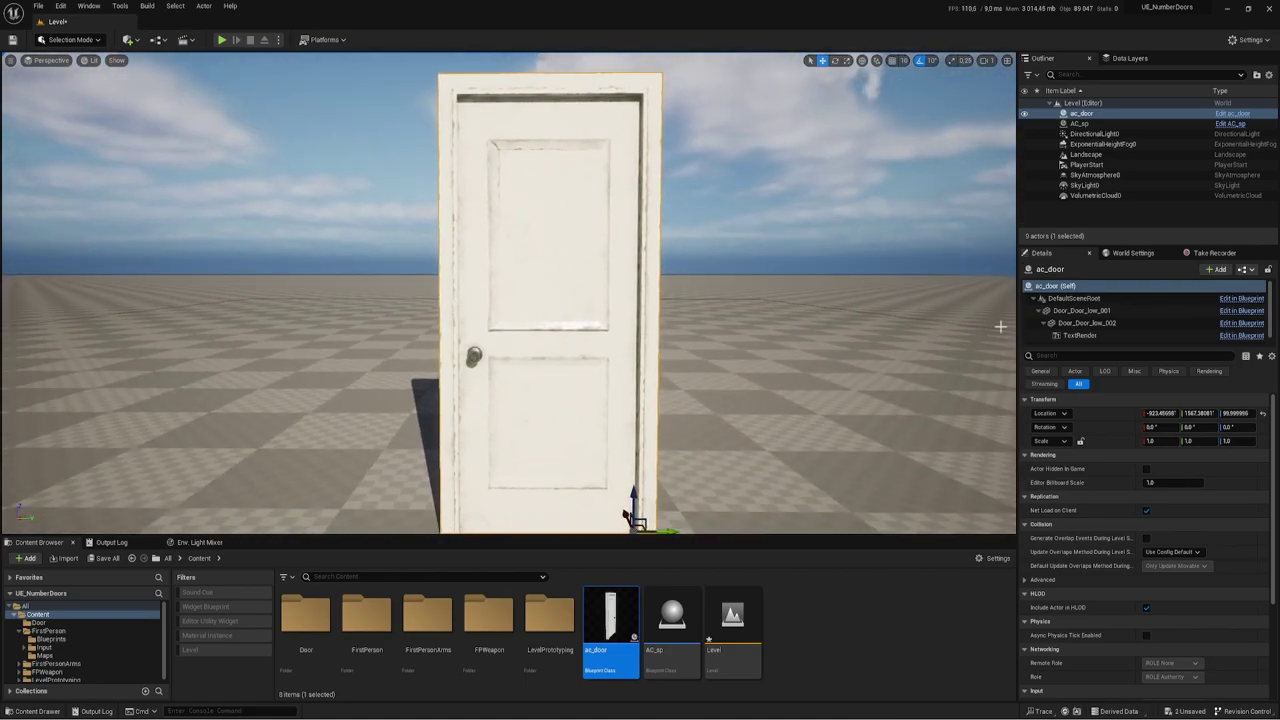
double_click(612, 618)
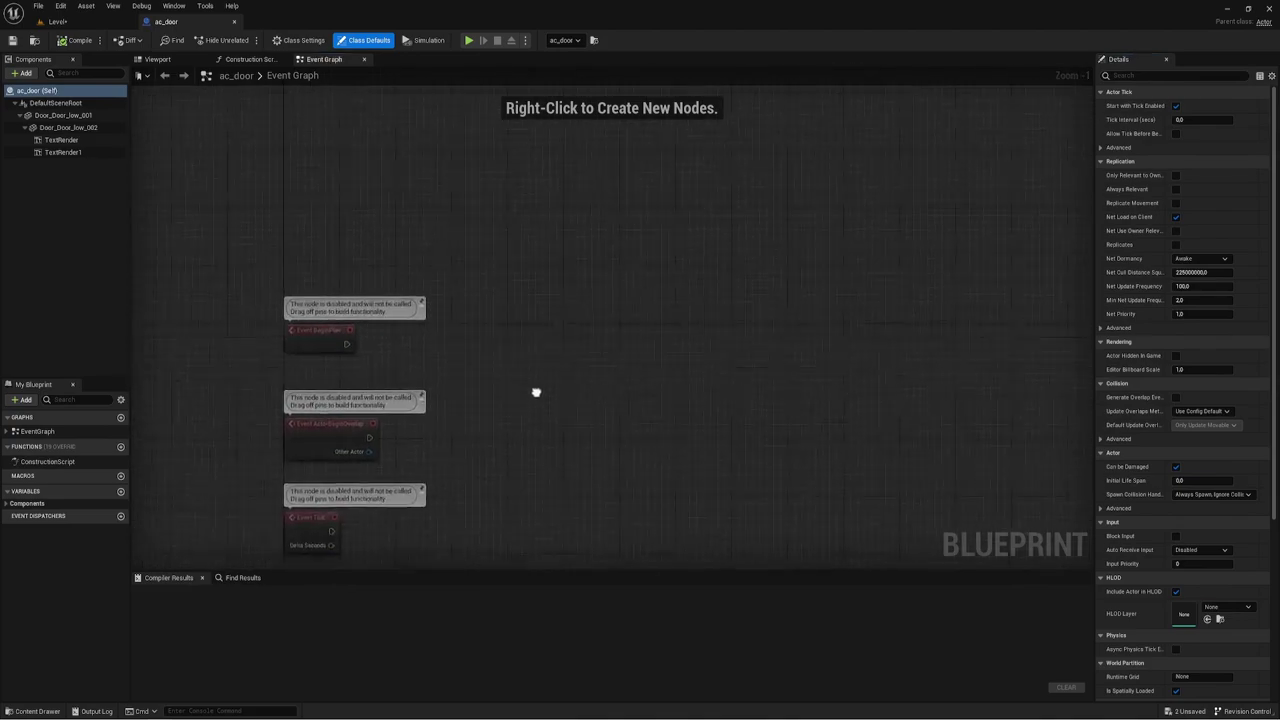
In the Blueprint Viewport, rotate the inner door panel Door_Door_low_002 around its yaw hinge
mouse_move(618, 300)
right_mouse_down()
mouse_move(597, 303)
mouse_move(589, 322)
right_mouse_up()
scroll(597, 303, "up", 1)
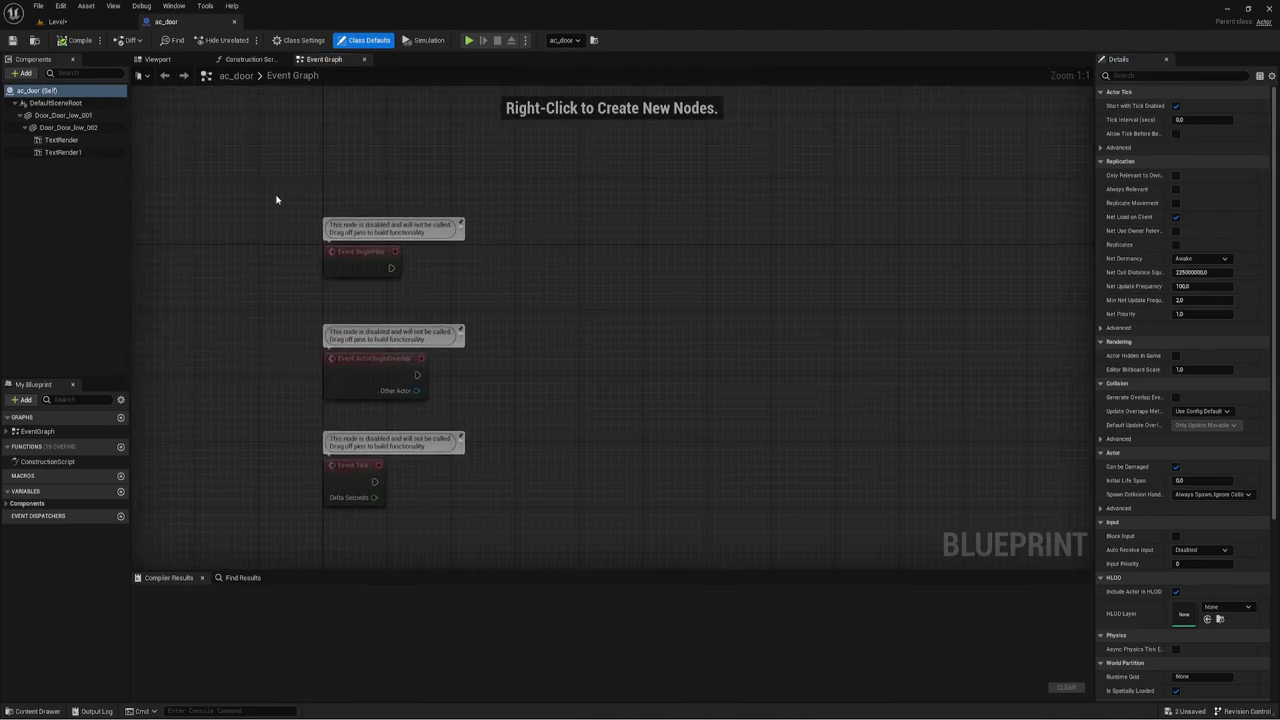
left_click(177, 62)
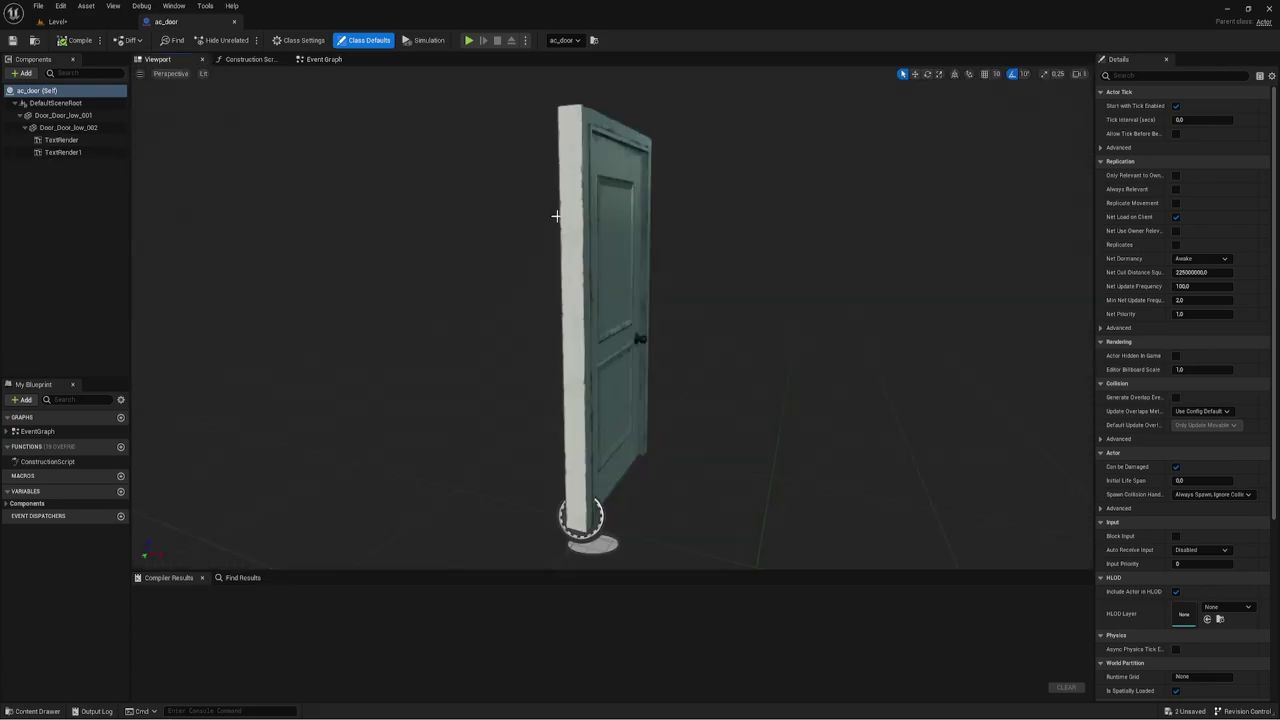
left_click(620, 273)
mouse_move(710, 338)
left_mouse_down()
mouse_move(650, 340)
mouse_move(630, 300)
left_mouse_up()
key("e")
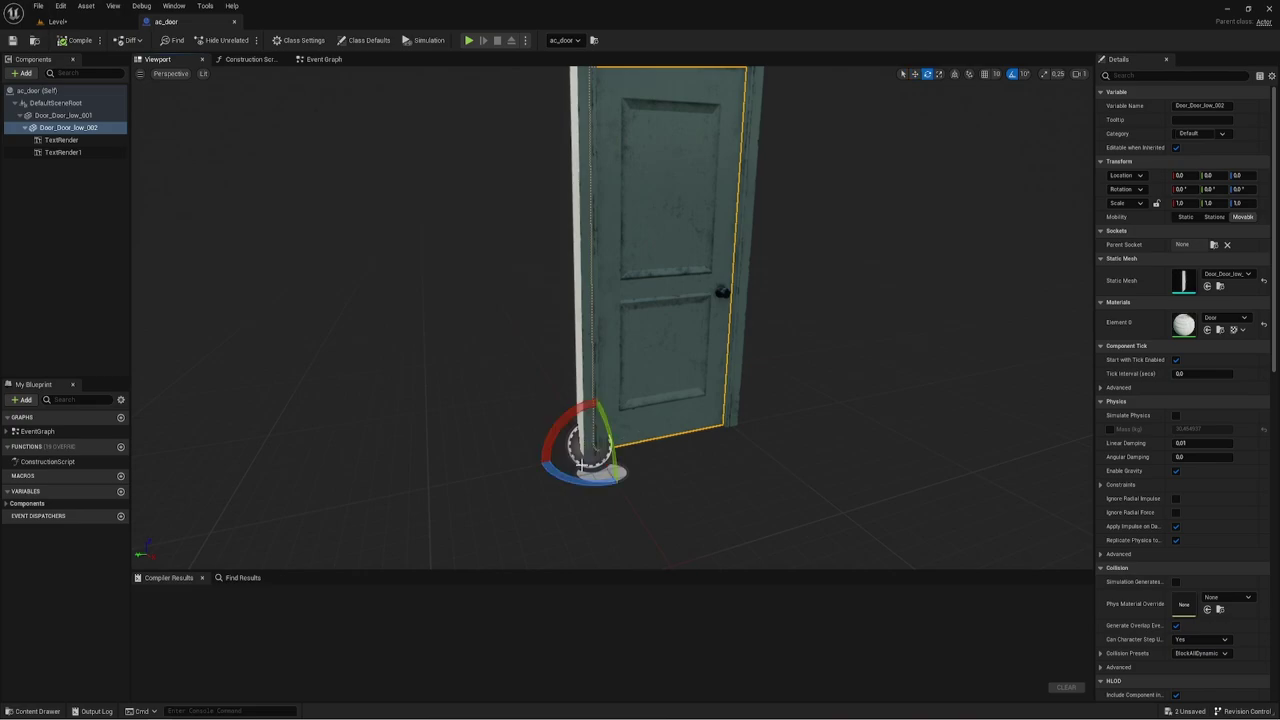
left_click_drag(581, 466, 625, 489)
Select the TextRender component and frame its red 'unknown' label
left_click(60, 140)
left_click_drag(440, 222, 520, 222, "alt")
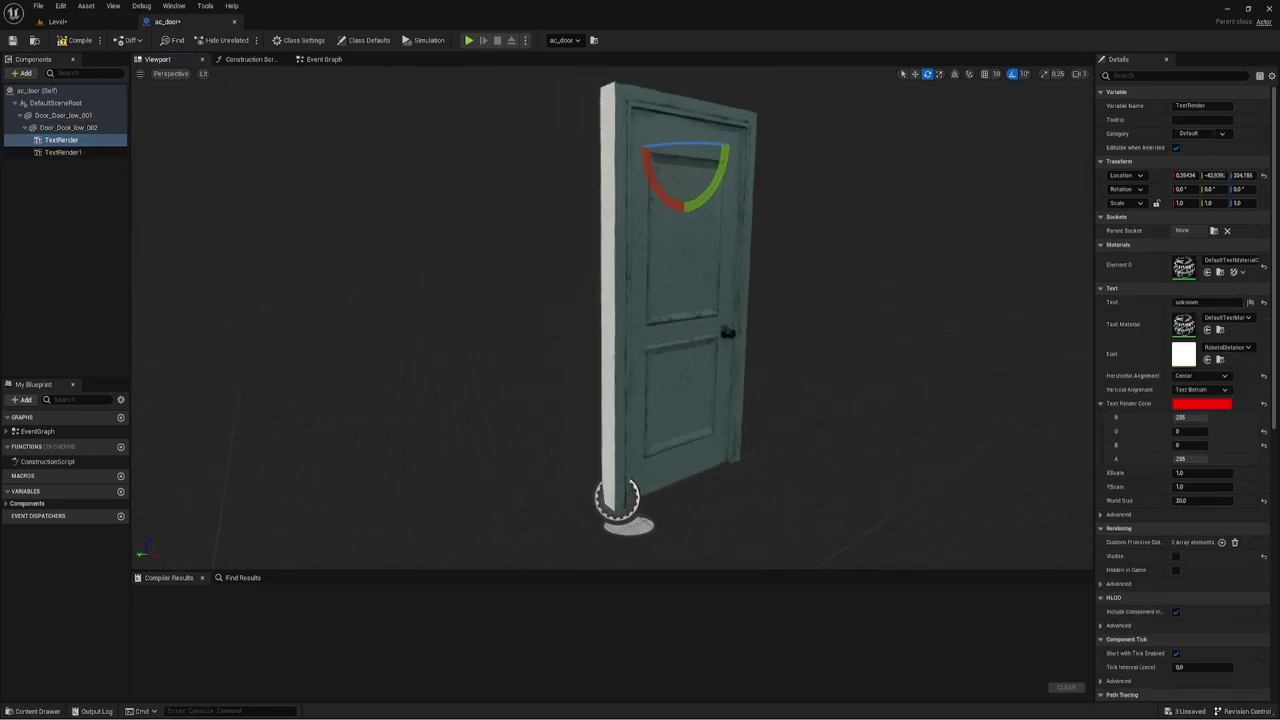
scroll(700, 318, "up", 5)
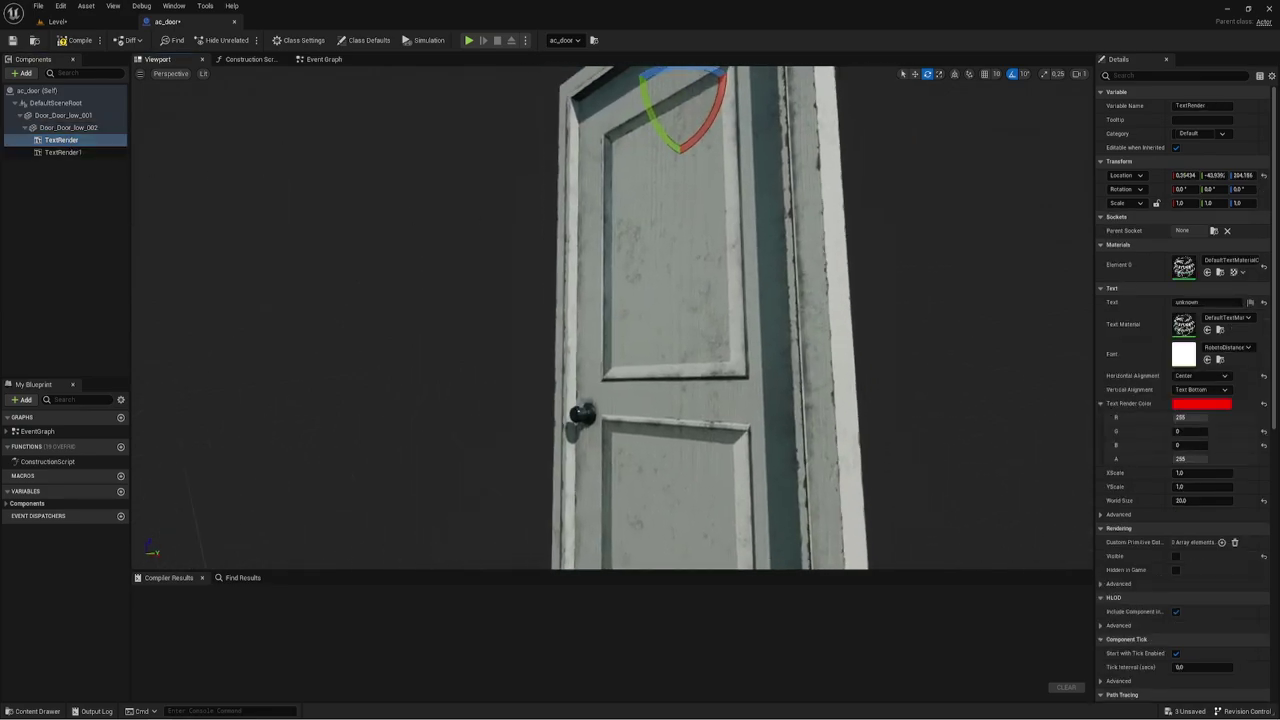
scroll(1190, 474, "down", 1)
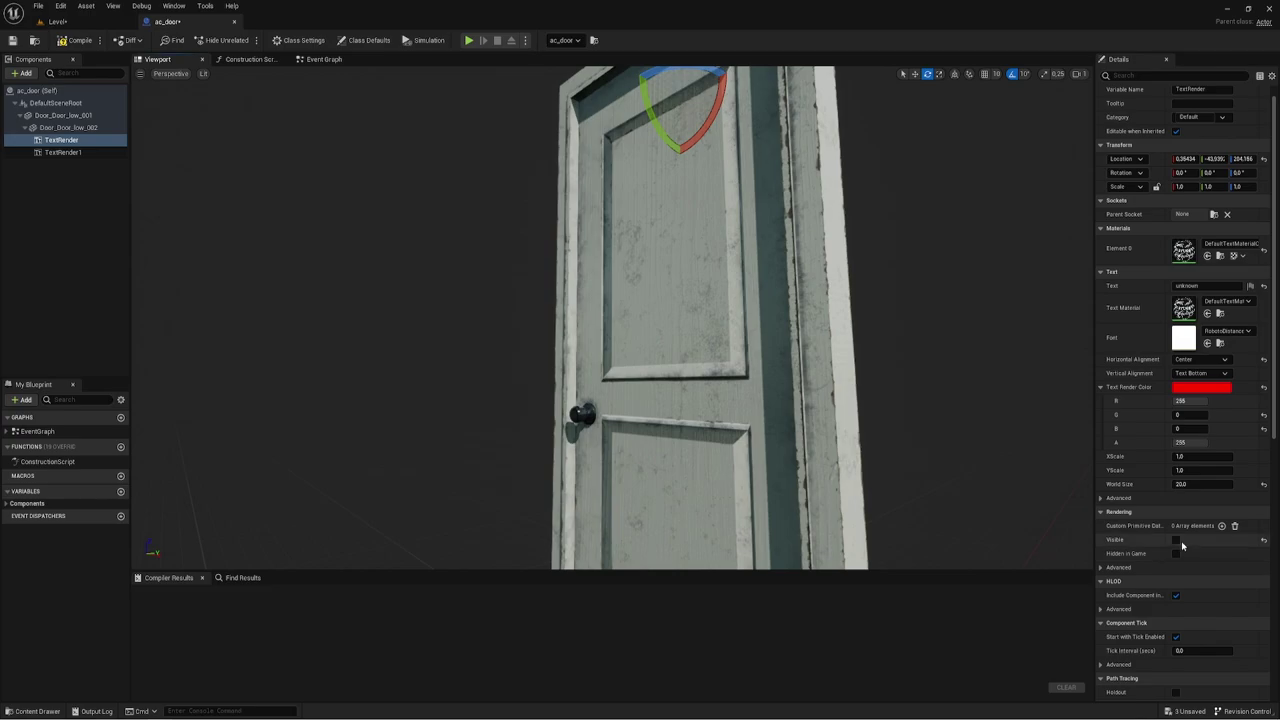
key("f")
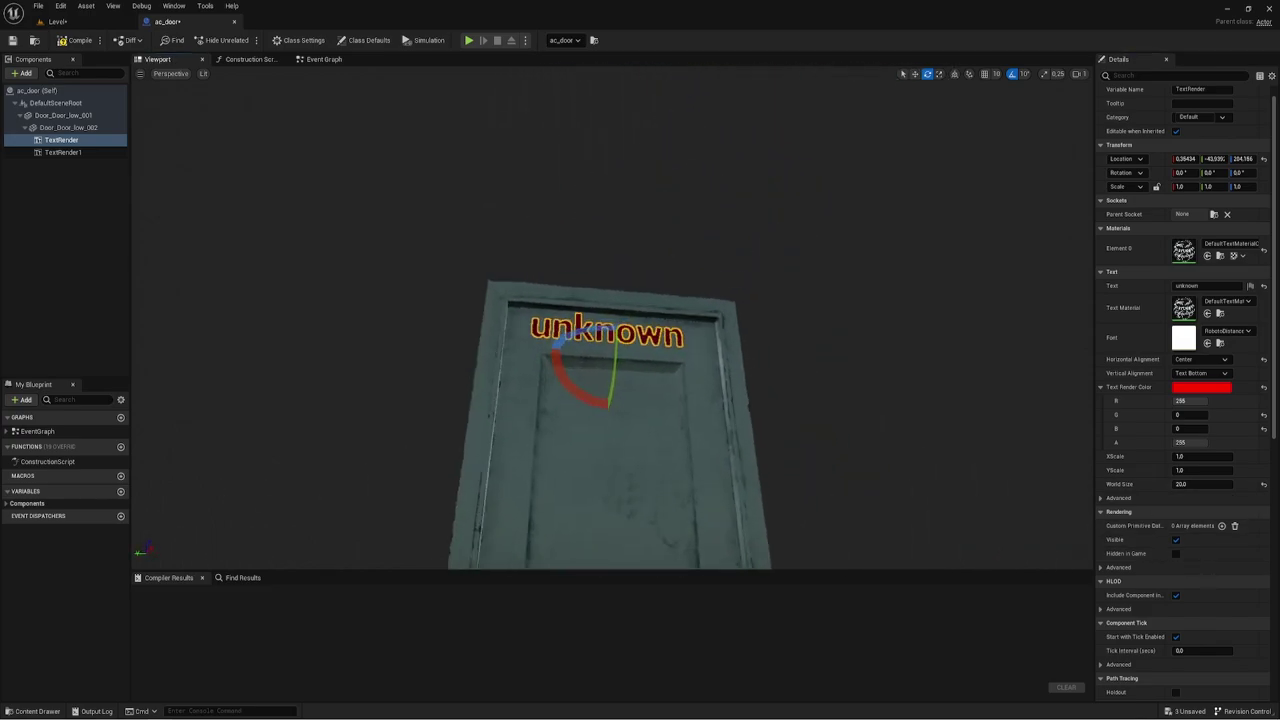
key("f")
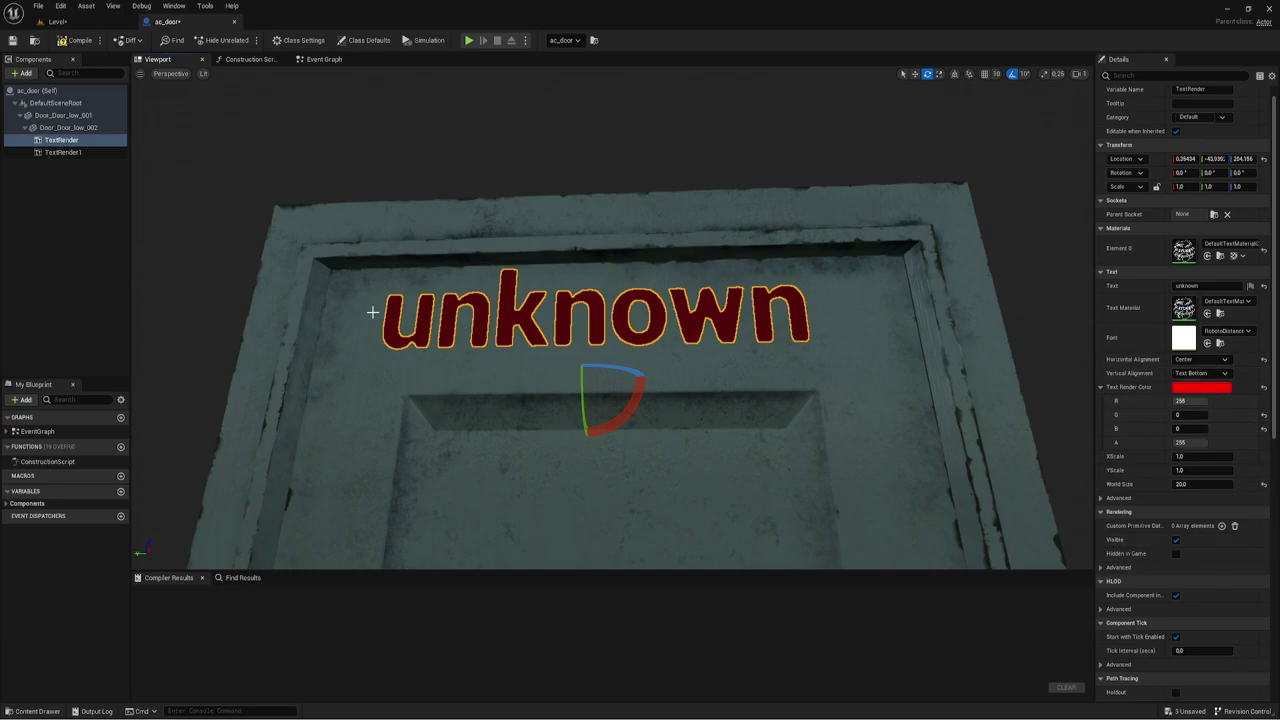
Tick Visible on TextRender1, compile ac_door, and return to the Level tab
left_click(55, 152)
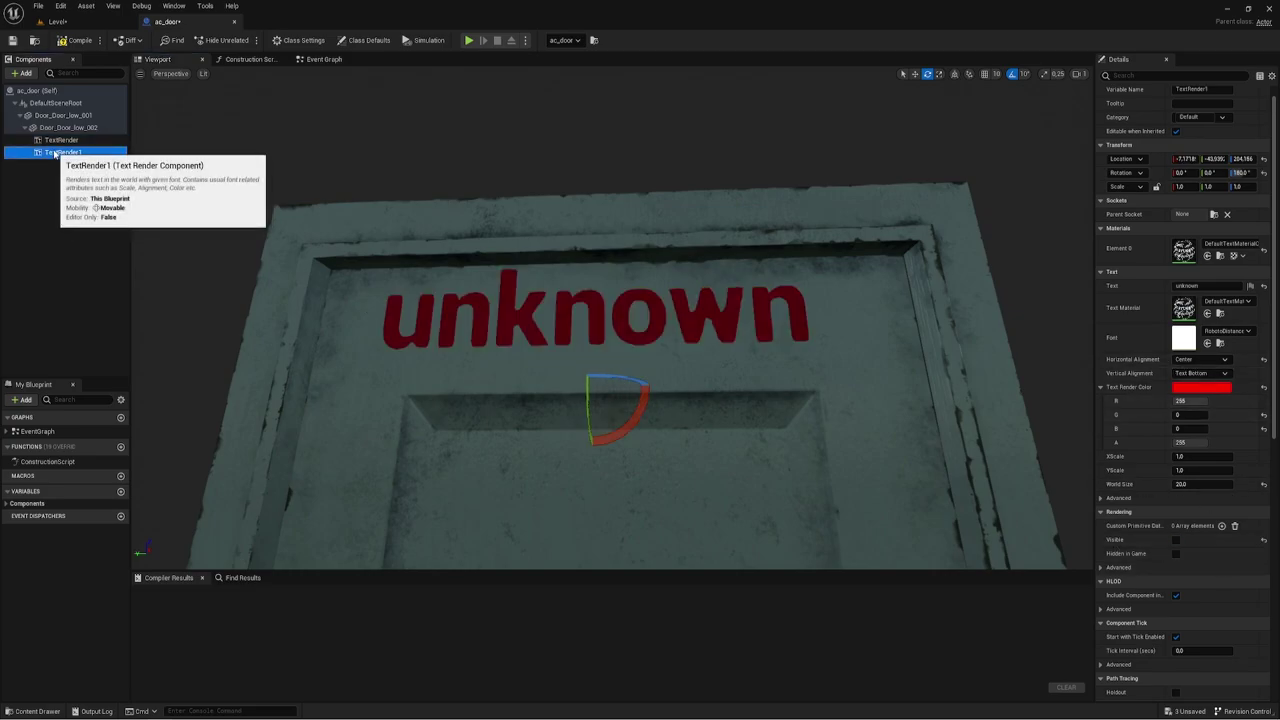
left_click(1176, 540)
left_click_drag(557, 355, 300, 360, "alt")
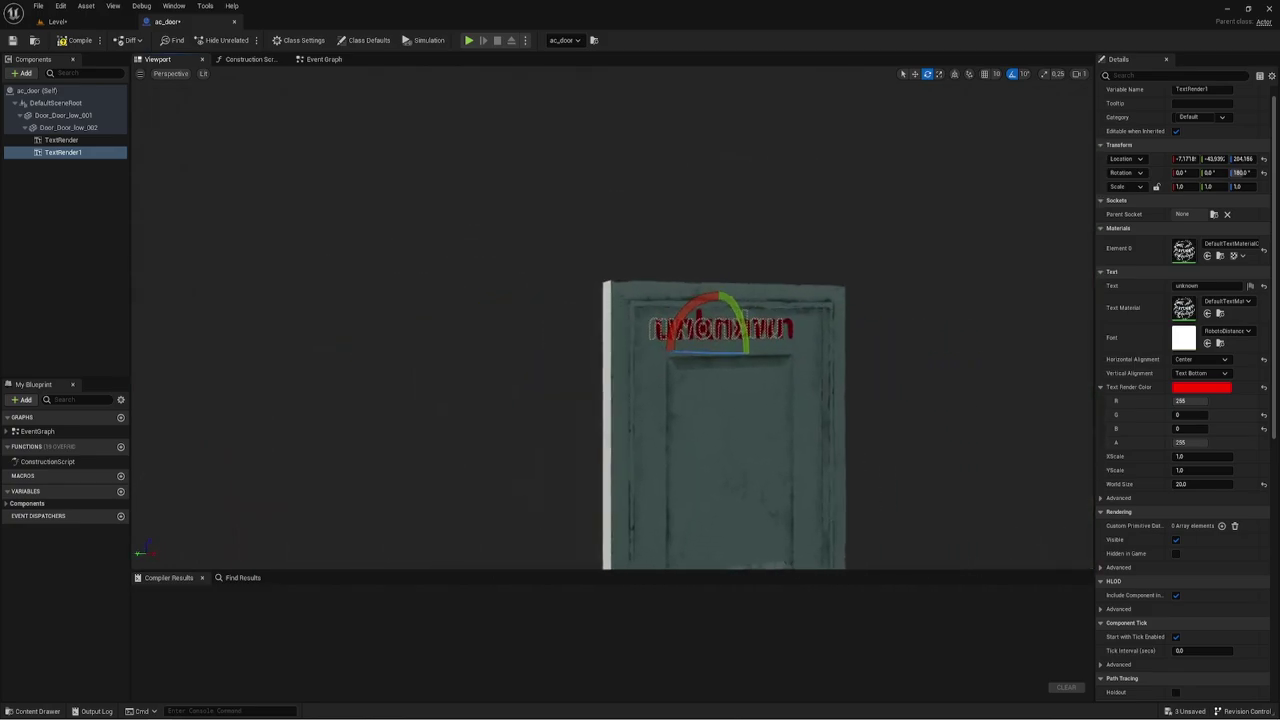
left_click_drag(549, 354, 652, 368, "alt")
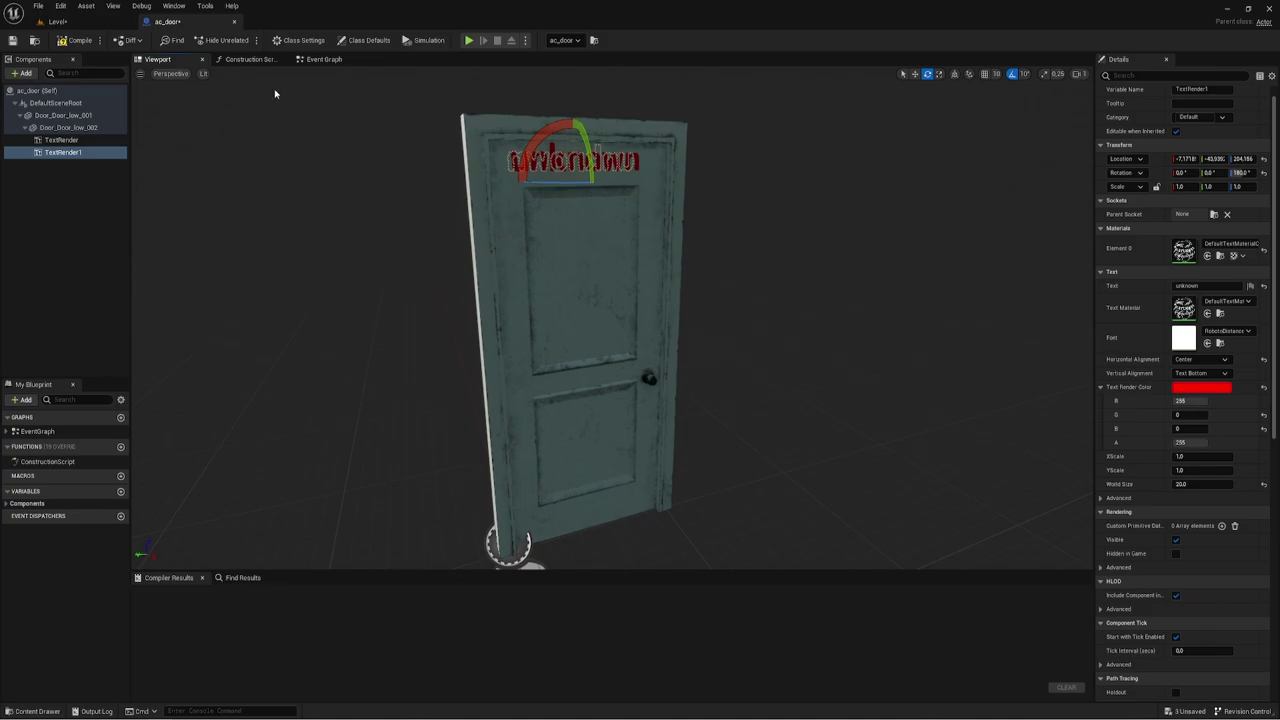
left_click(75, 40)
left_click(85, 28)
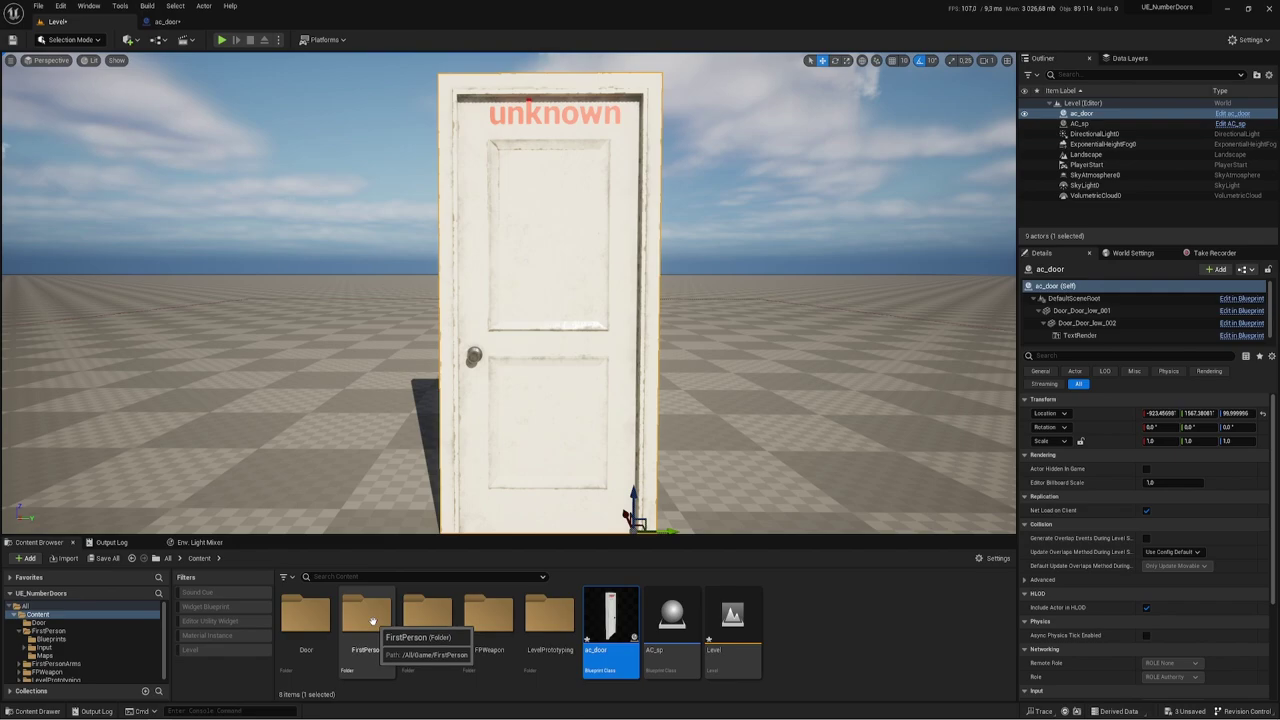
Browse to FirstPerson > Blueprints and open BP_FirstPersonCharacter
double_click(372, 622)
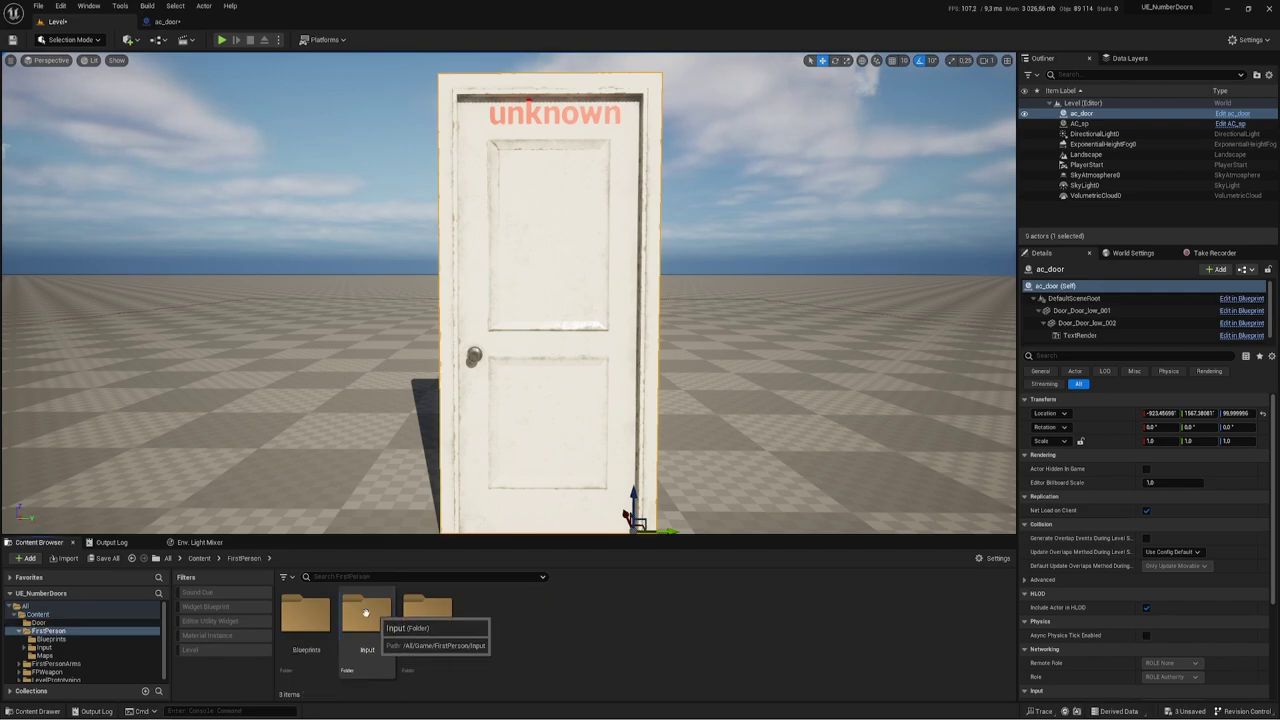
double_click(306, 615)
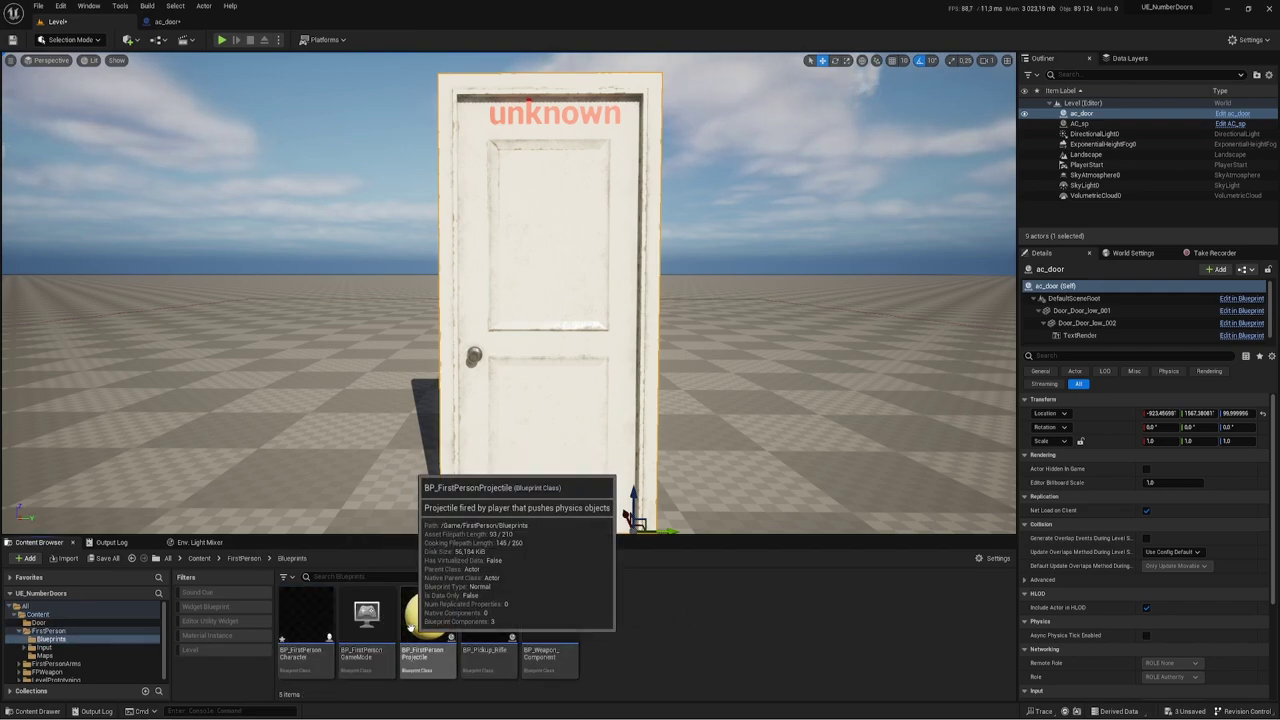
double_click(312, 618)
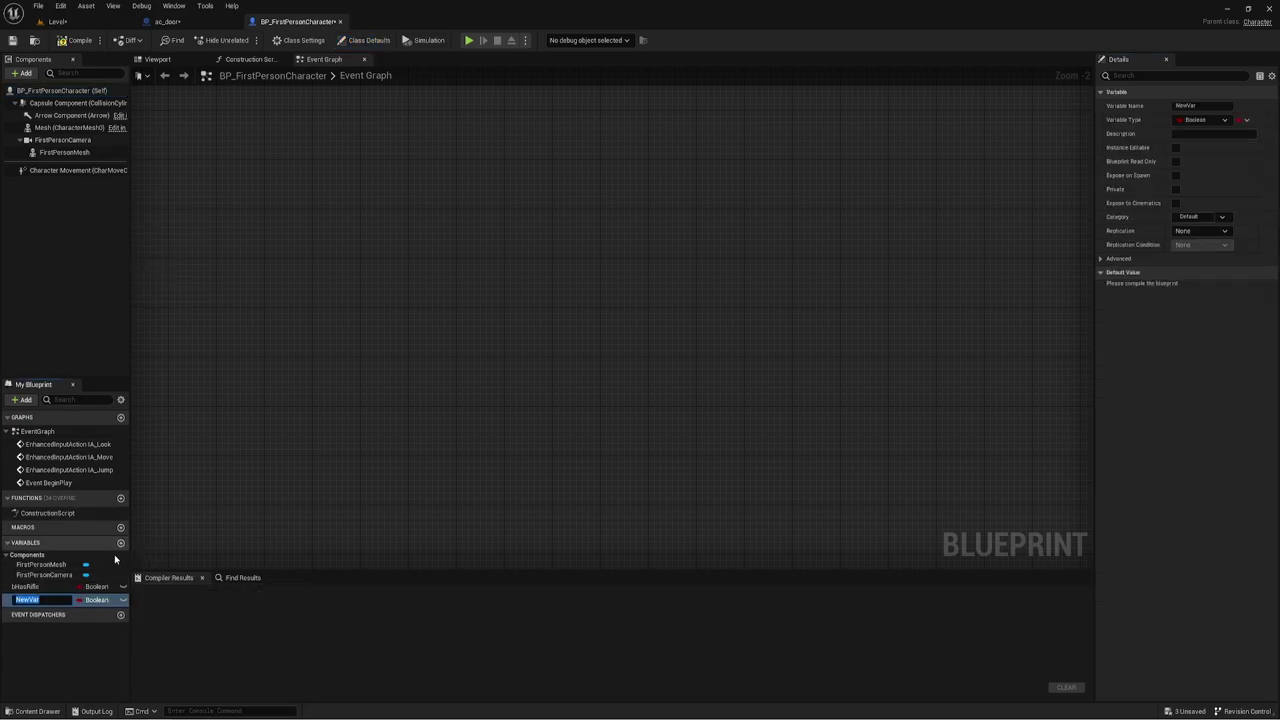
Add a new variable named NumberDoor and set its type to Integer
left_click(121, 542)
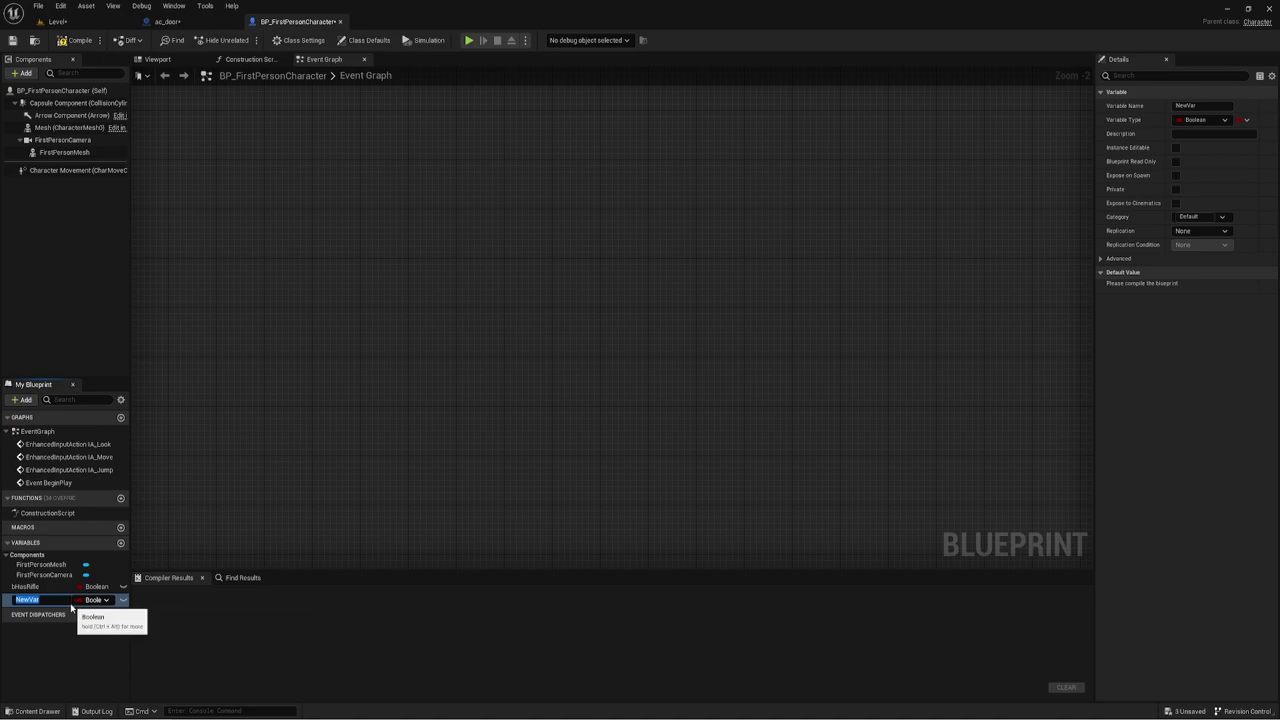
type("Tr")
key("BackSpace")
key("BackSpace")
key("BackSpace")
type("N")
key("Return")
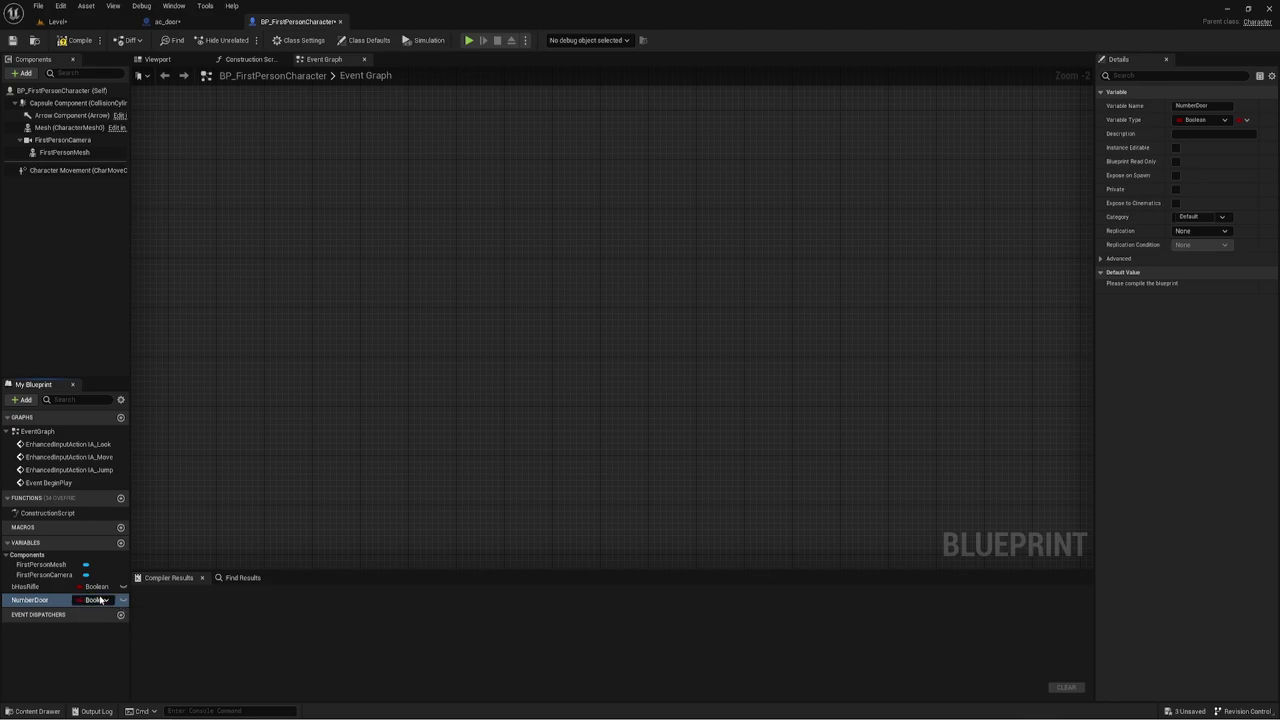
left_click(106, 600)
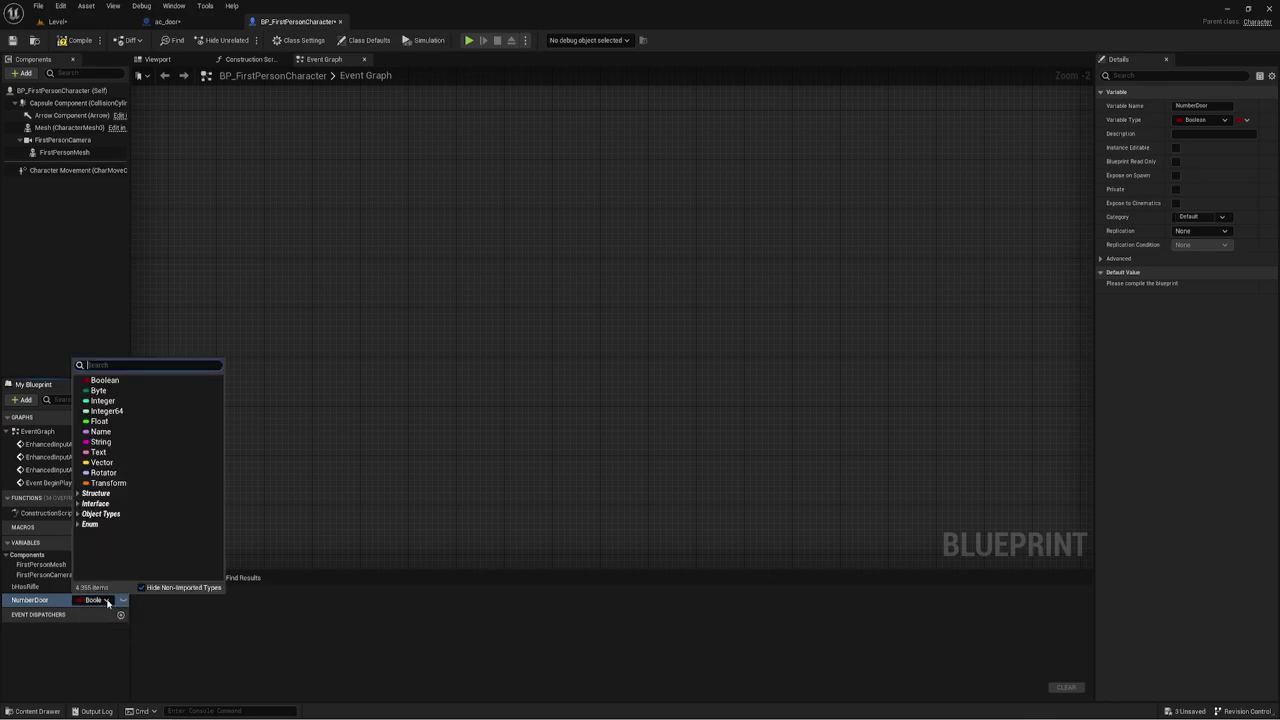
left_click(119, 401)
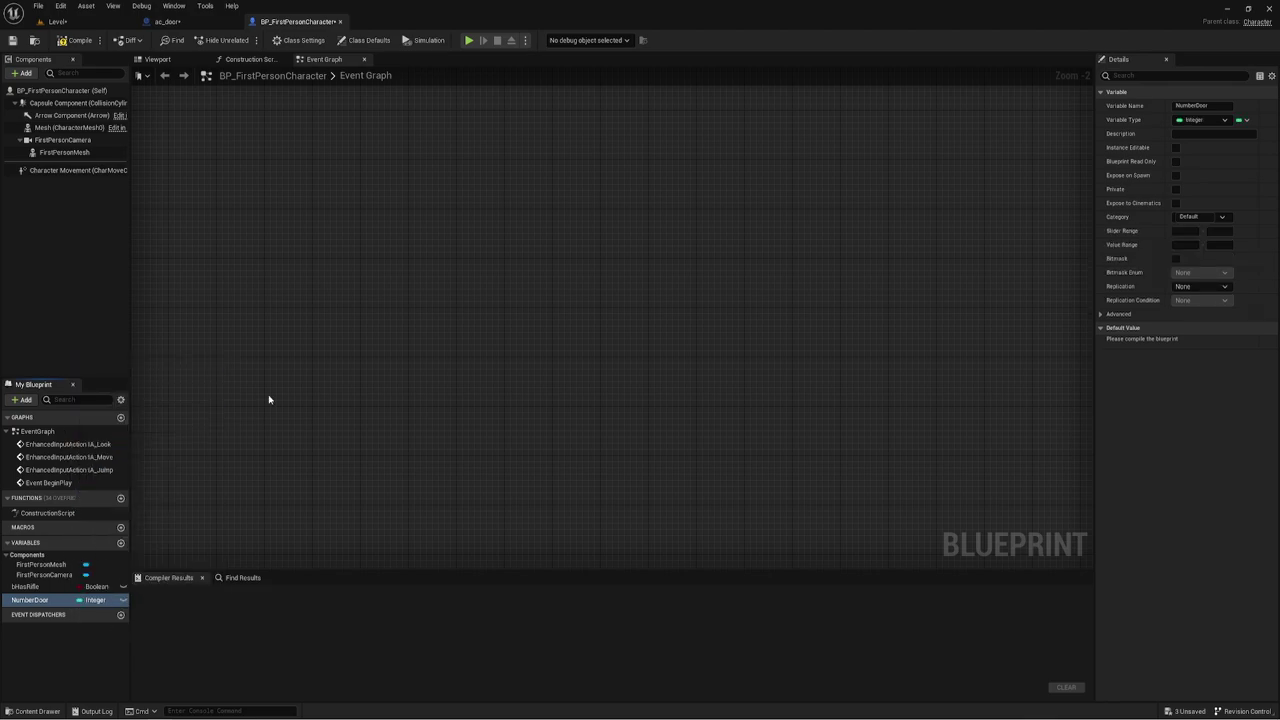
mouse_move(371, 274)
right_mouse_down()
mouse_move(612, 337)
mouse_move(444, 335)
right_mouse_up()
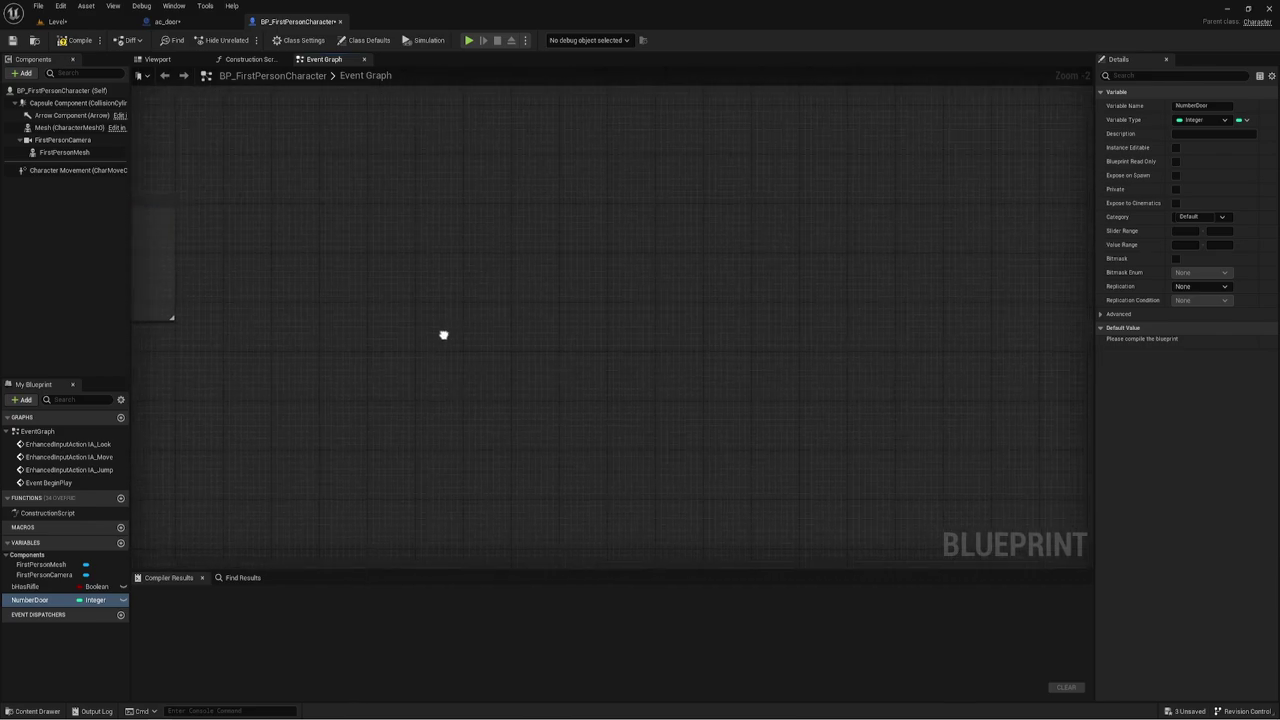
right_click_drag(373, 264, 443, 257)
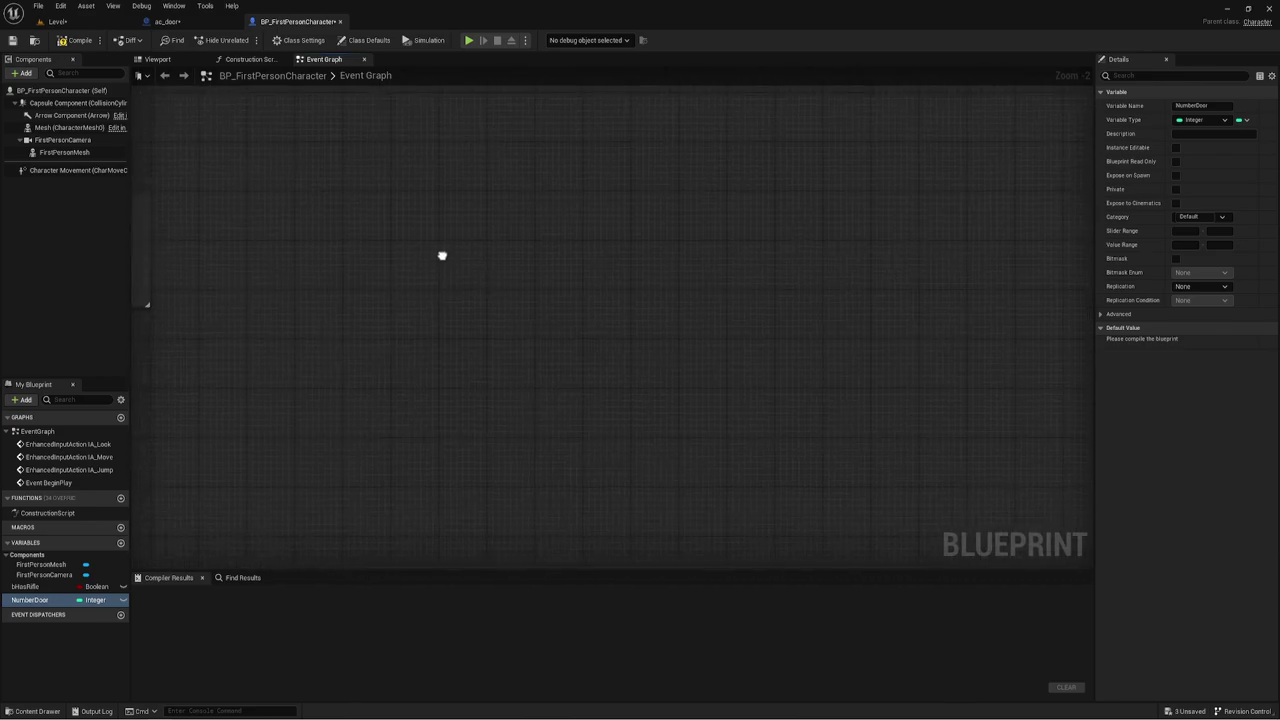
Add an F keyboard event node to the Event Graph
double_click(350, 75)
left_click(340, 241)
right_click(281, 251)
left_click(363, 217)
right_click(363, 217)
type("F")
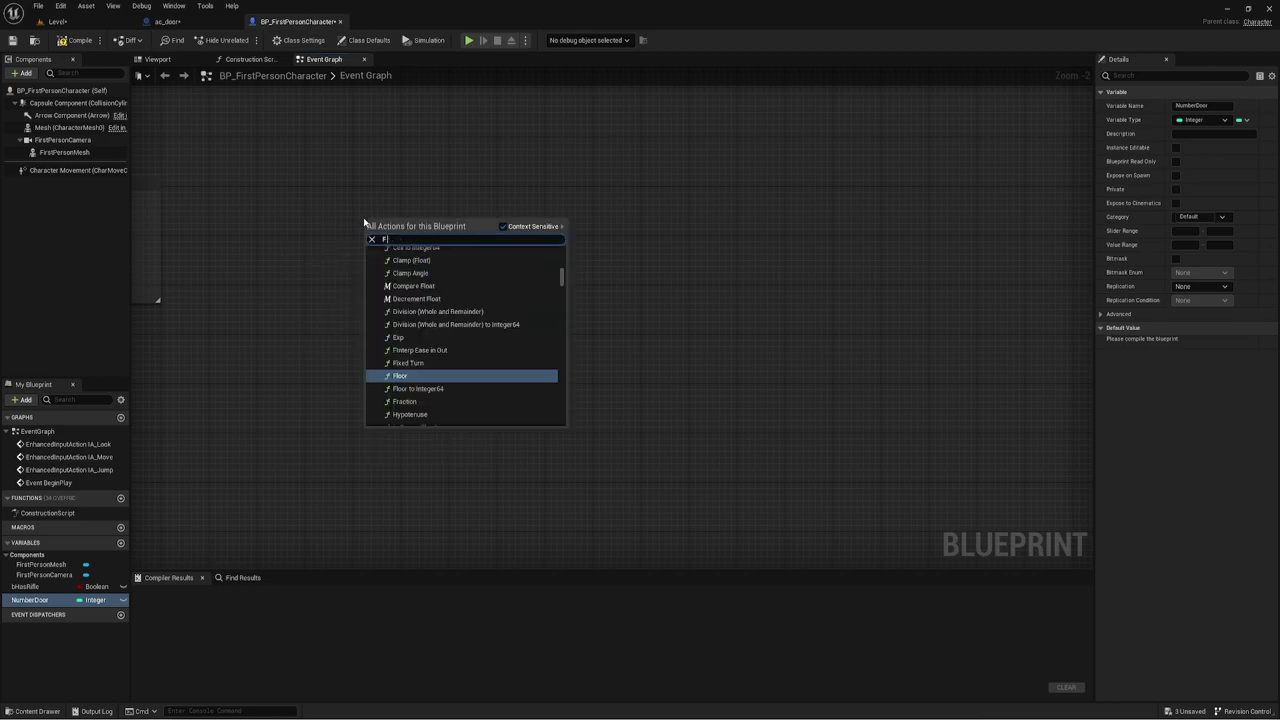
type(" ke")
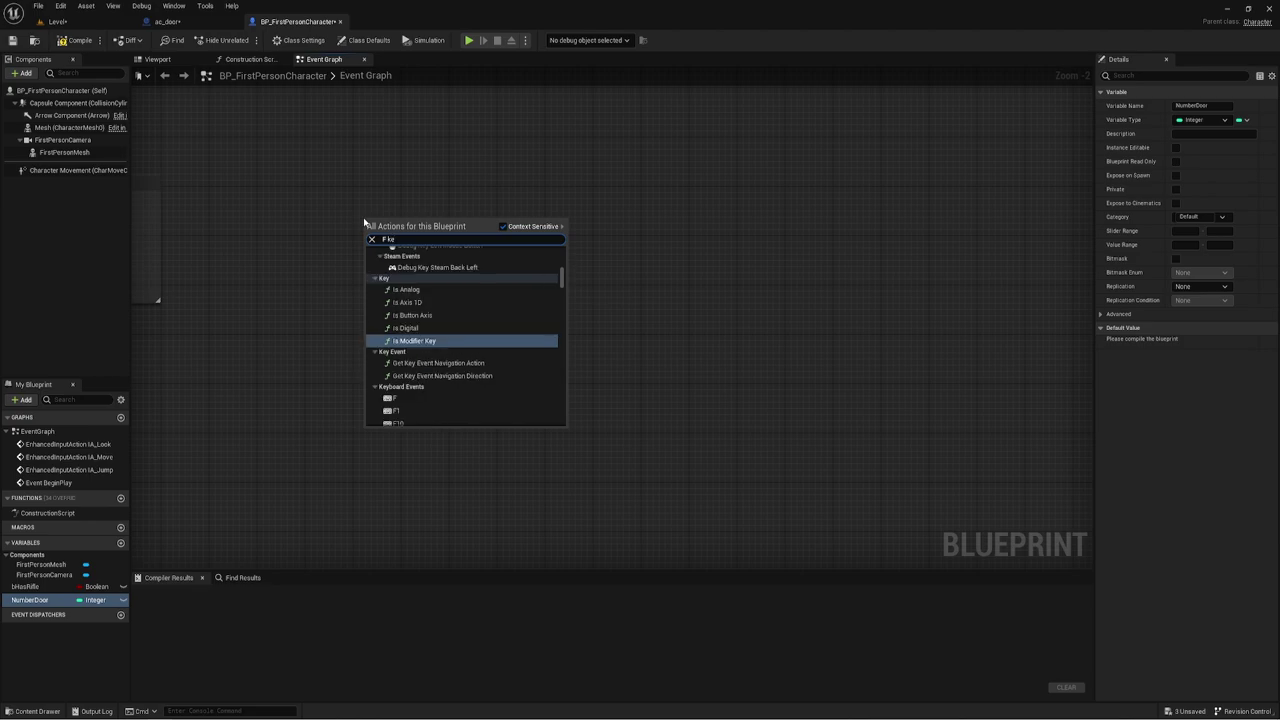
type("yb")
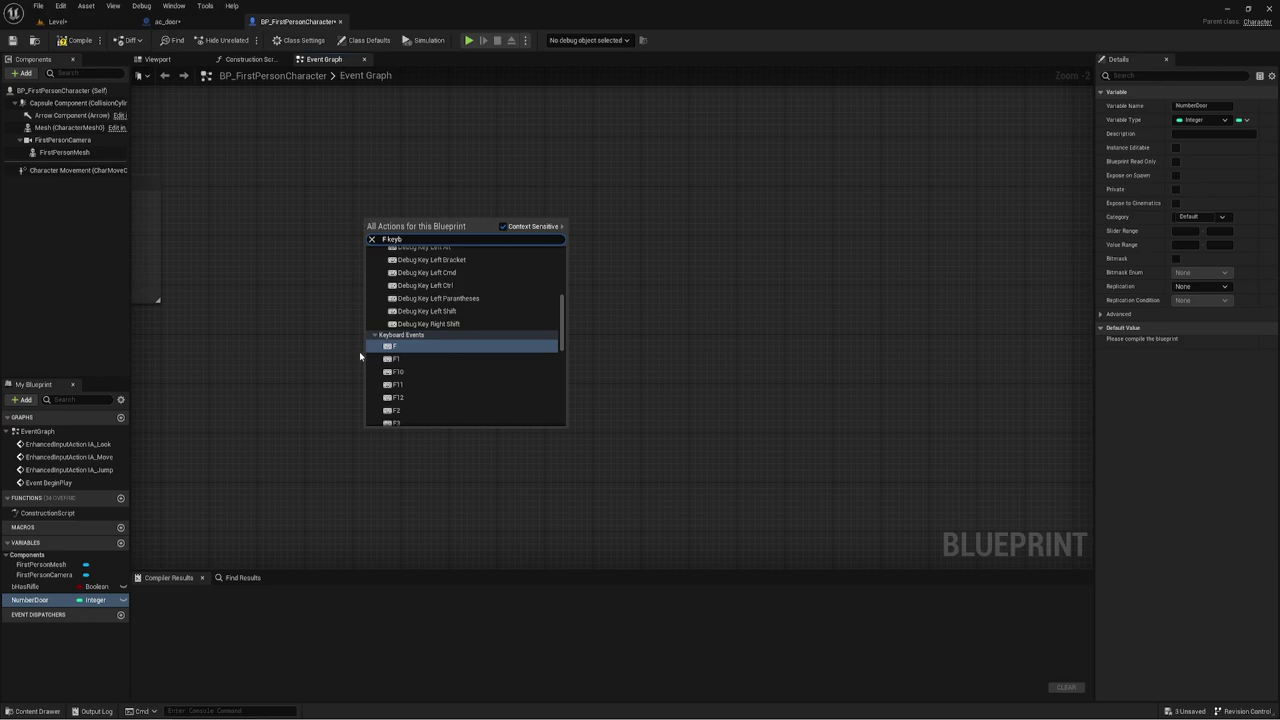
left_click(398, 347)
Pull a wire from the F key's Pressed output into empty graph space
scroll(432, 333, "up", 2)
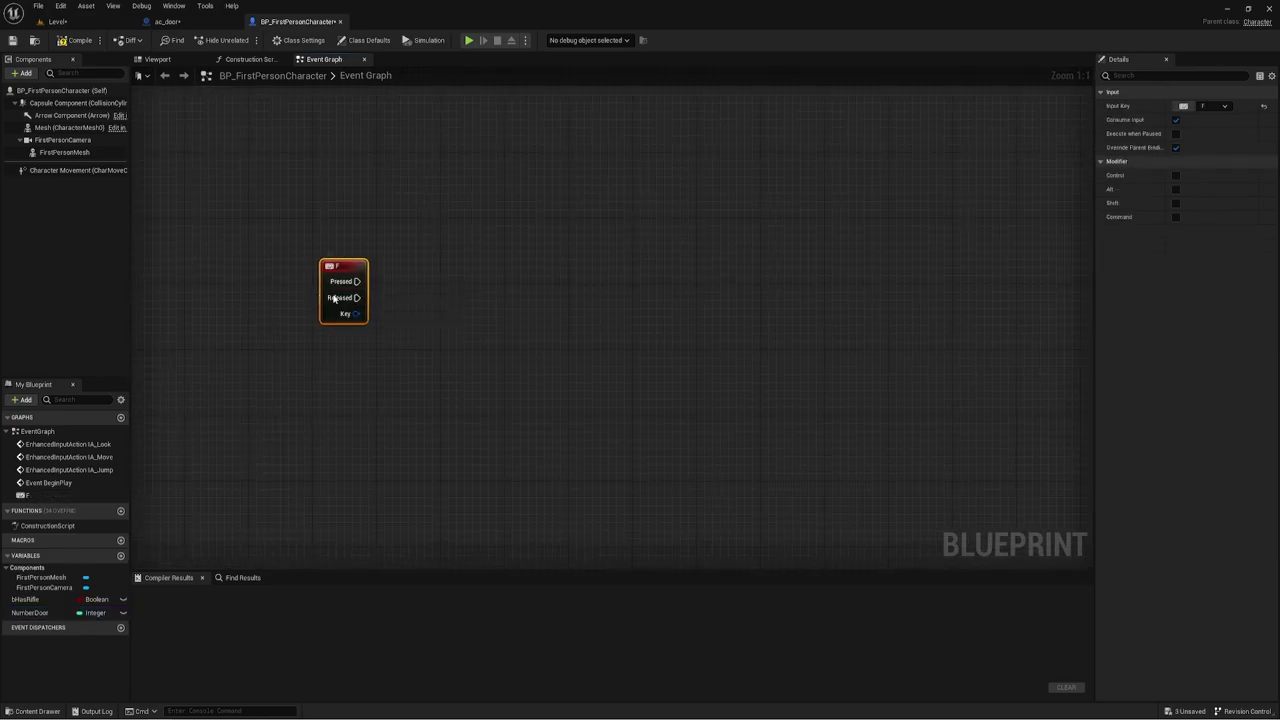
left_click_drag(357, 281, 420, 287)
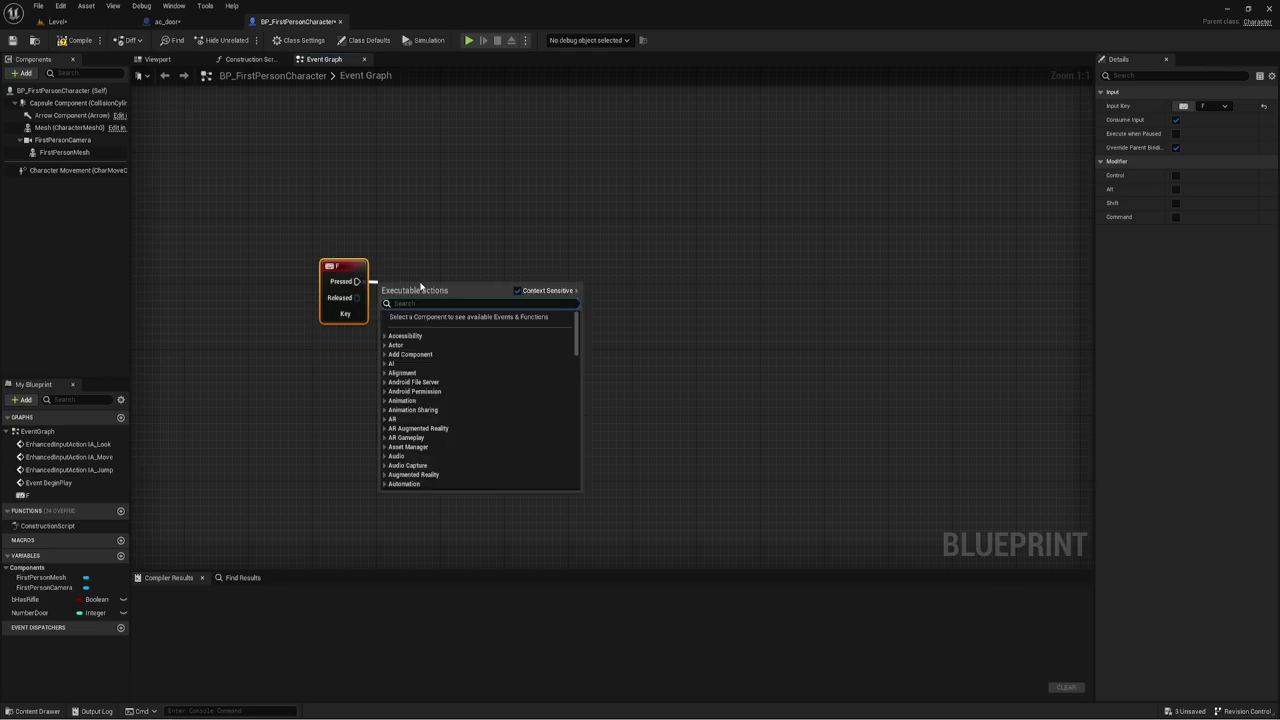
left_click(443, 271)
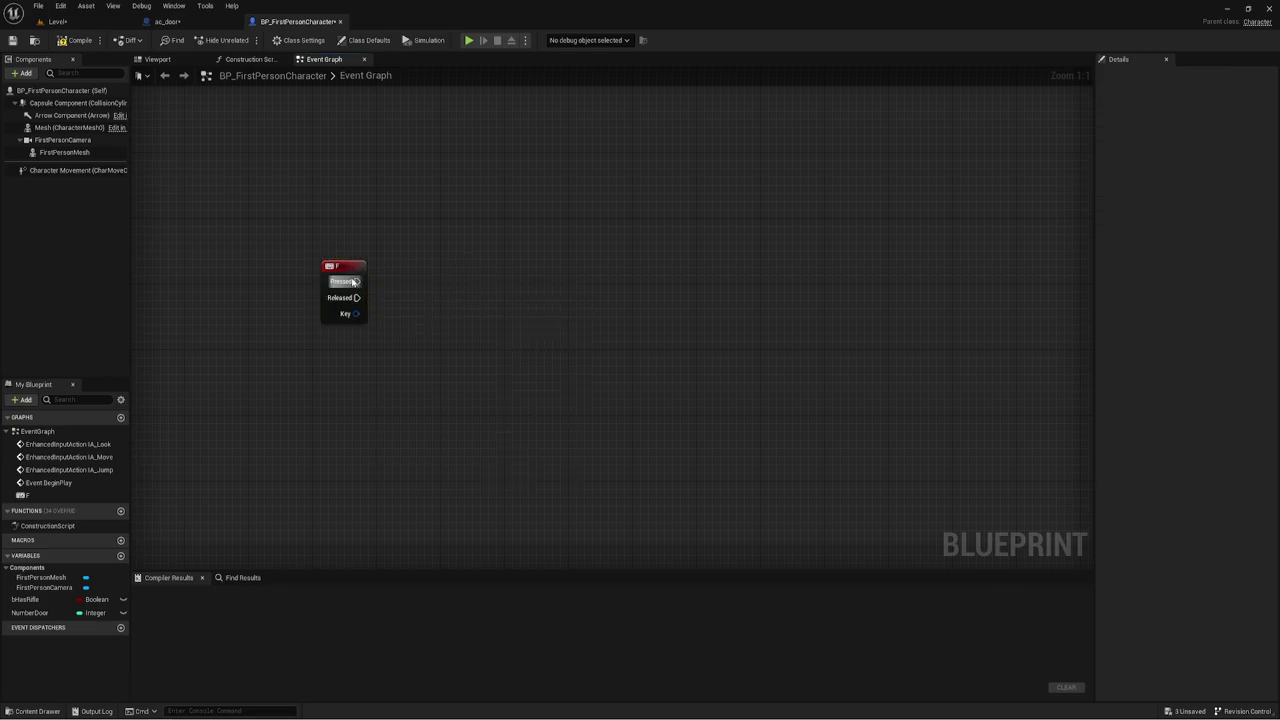
left_click_drag(357, 283, 560, 279)
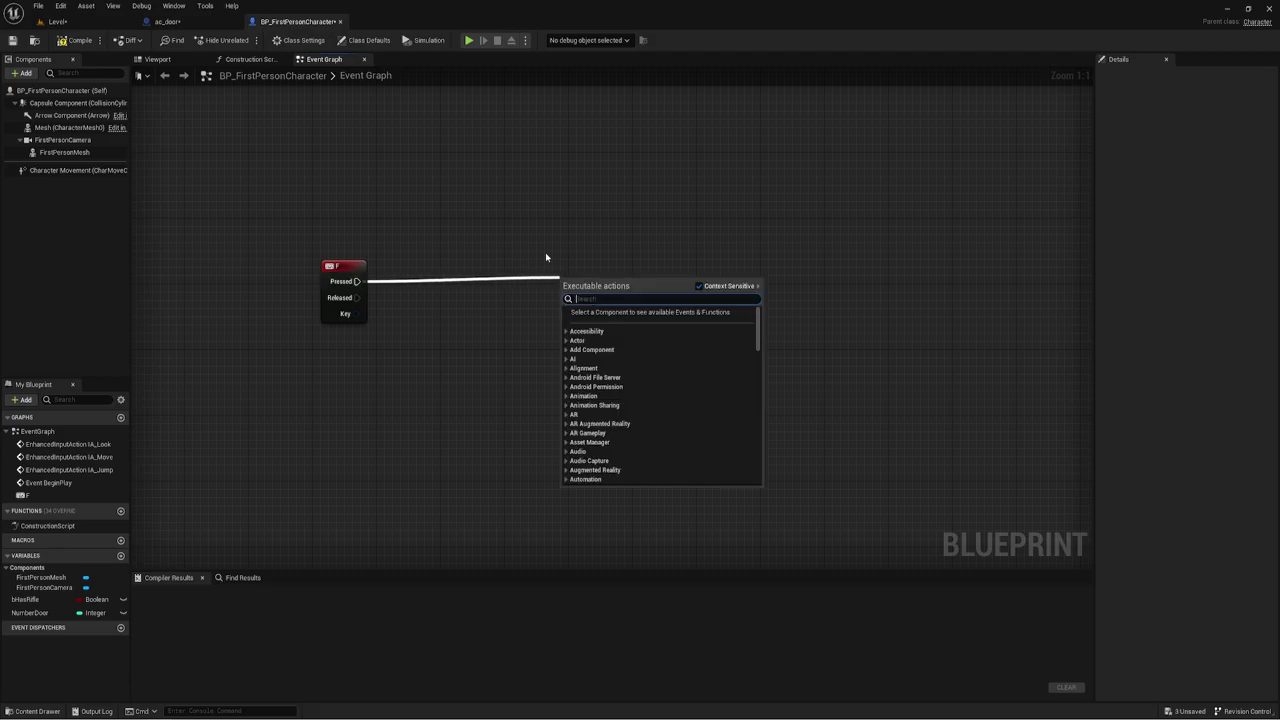
left_click(520, 281)
Connect a Line Trace By Channel node after F Pressed
left_click_drag(357, 281, 501, 285)
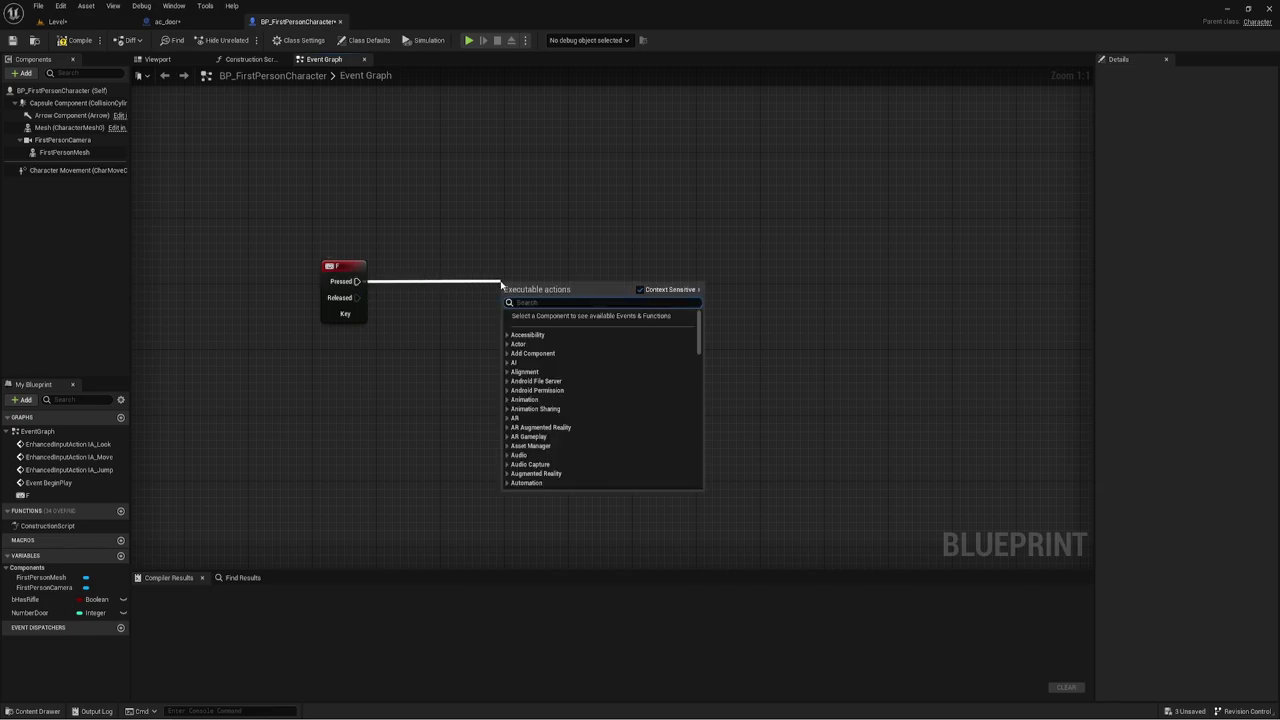
type("libetr")
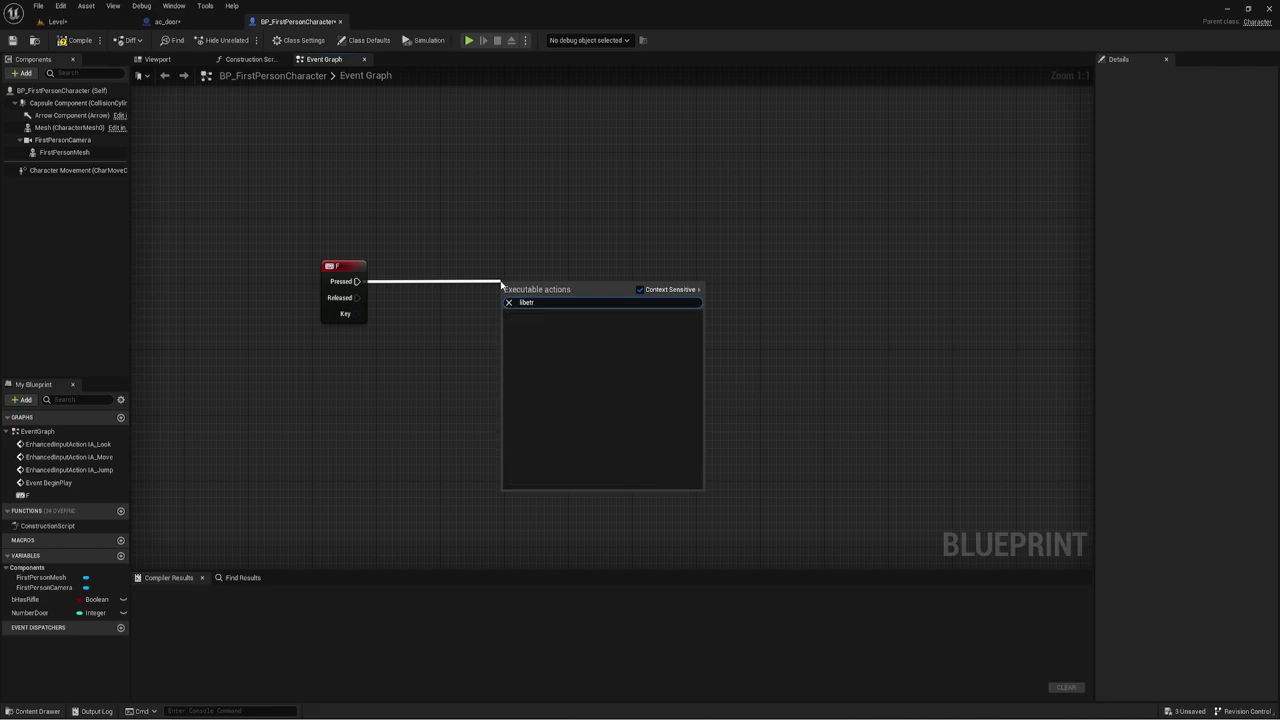
key("BackSpace")
key("BackSpace")
key("BackSpace")
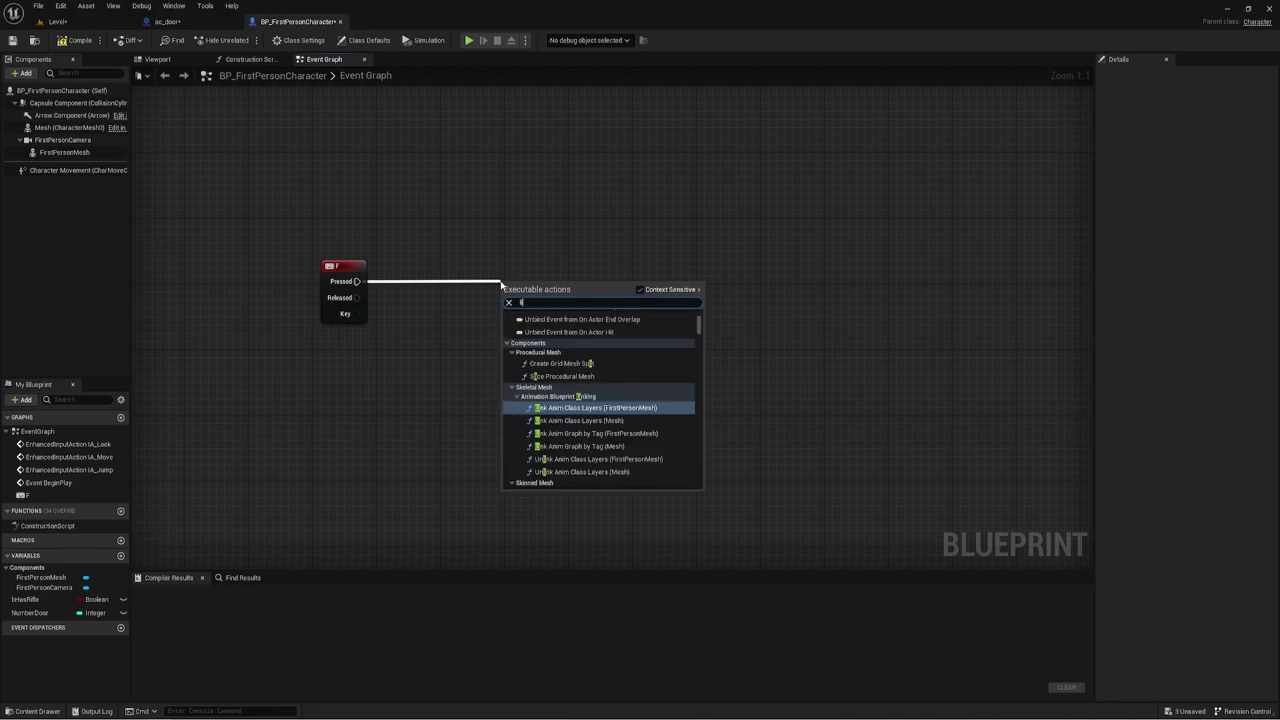
type("inetr")
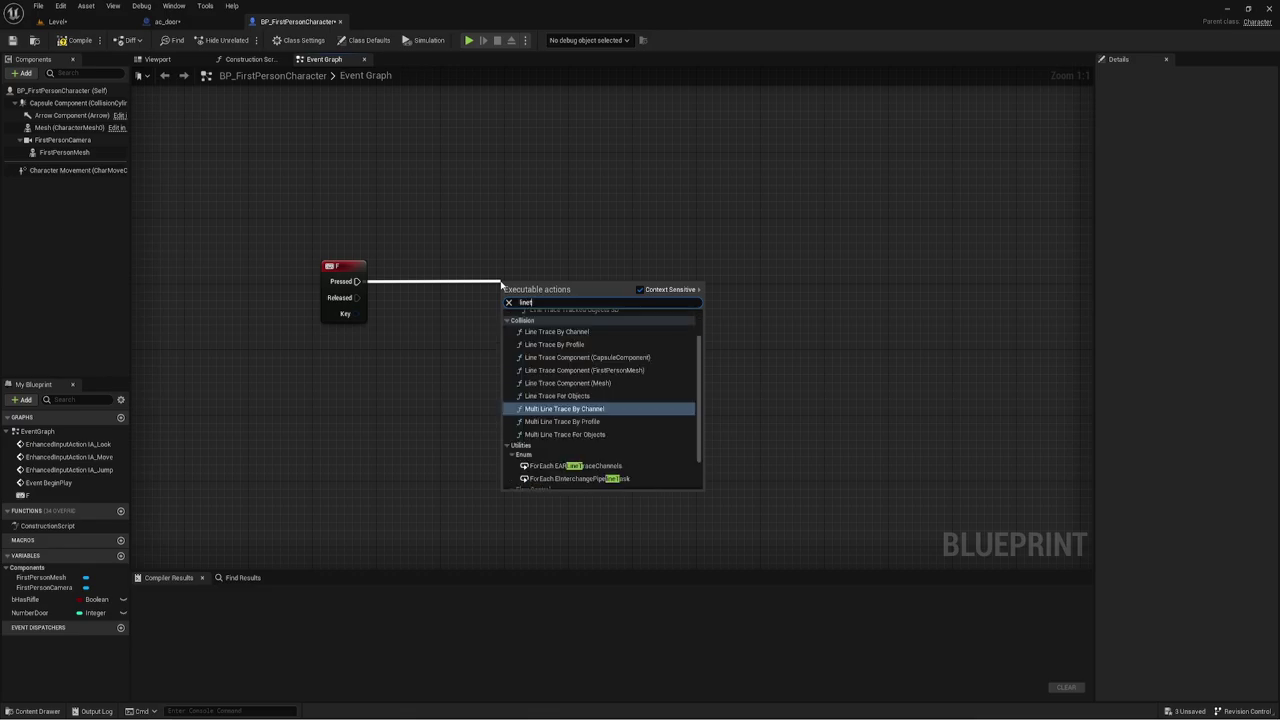
left_click(596, 332)
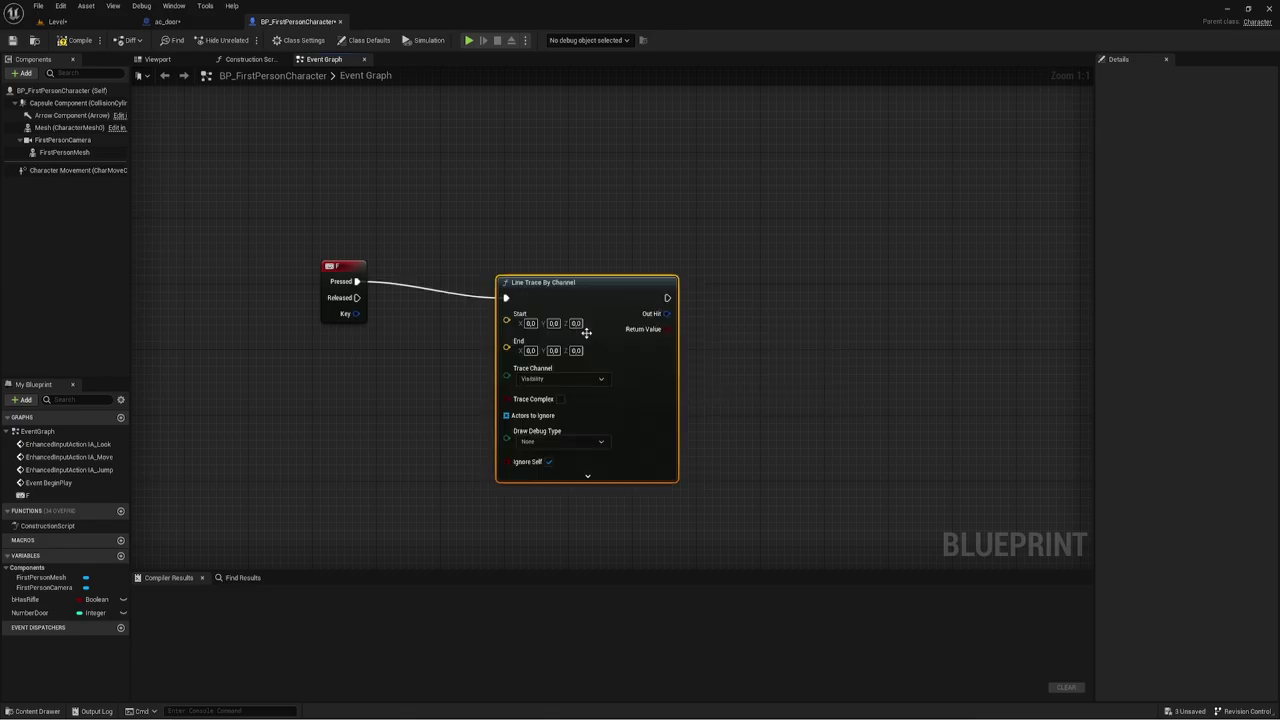
left_click_drag(622, 271, 702, 279)
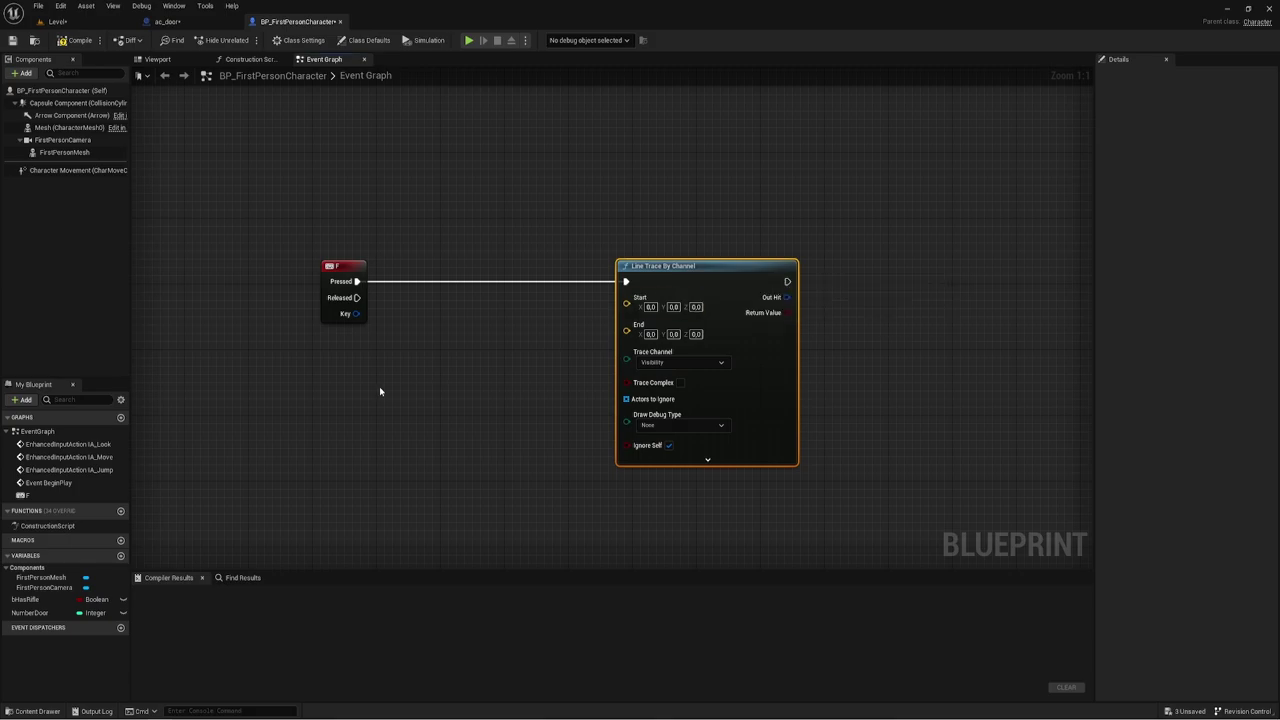
right_click_drag(379, 386, 480, 343)
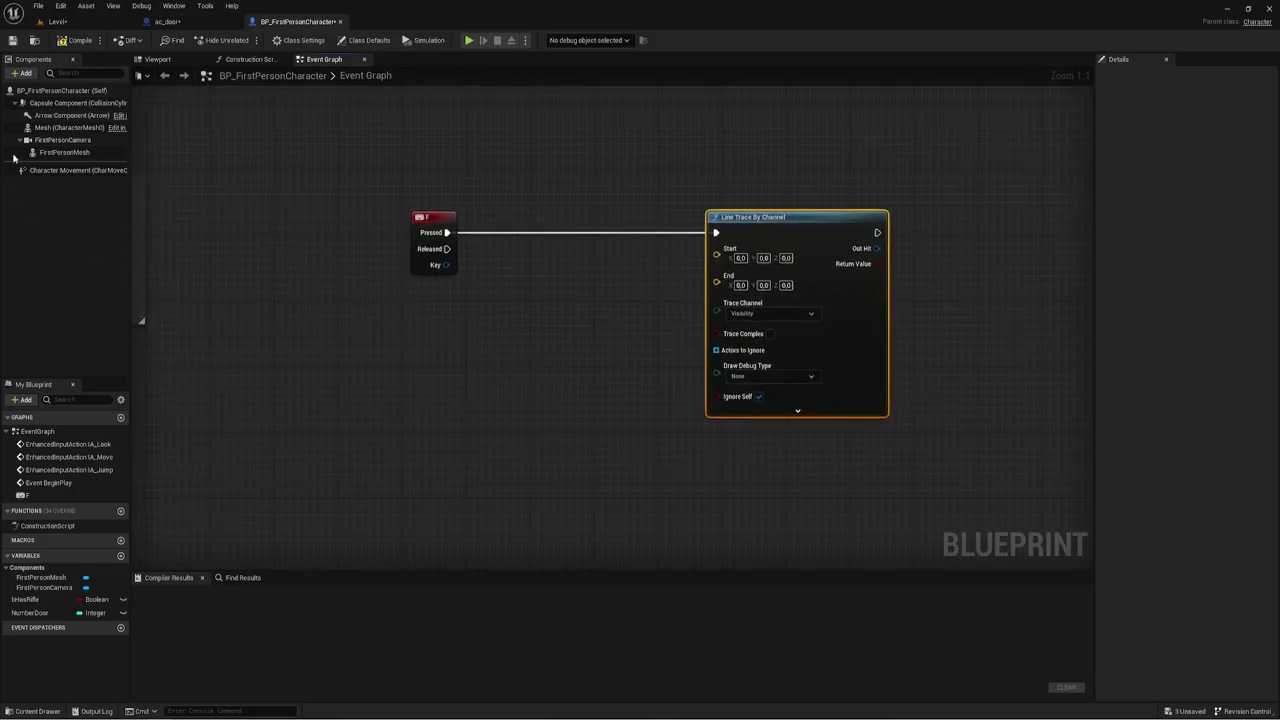
Add a FirstPersonCamera reference to the graph and search 'get' from its pin
mouse_move(62, 140)
left_mouse_down()
mouse_move(336, 291)
mouse_move(472, 298)
left_mouse_up()
type("get")
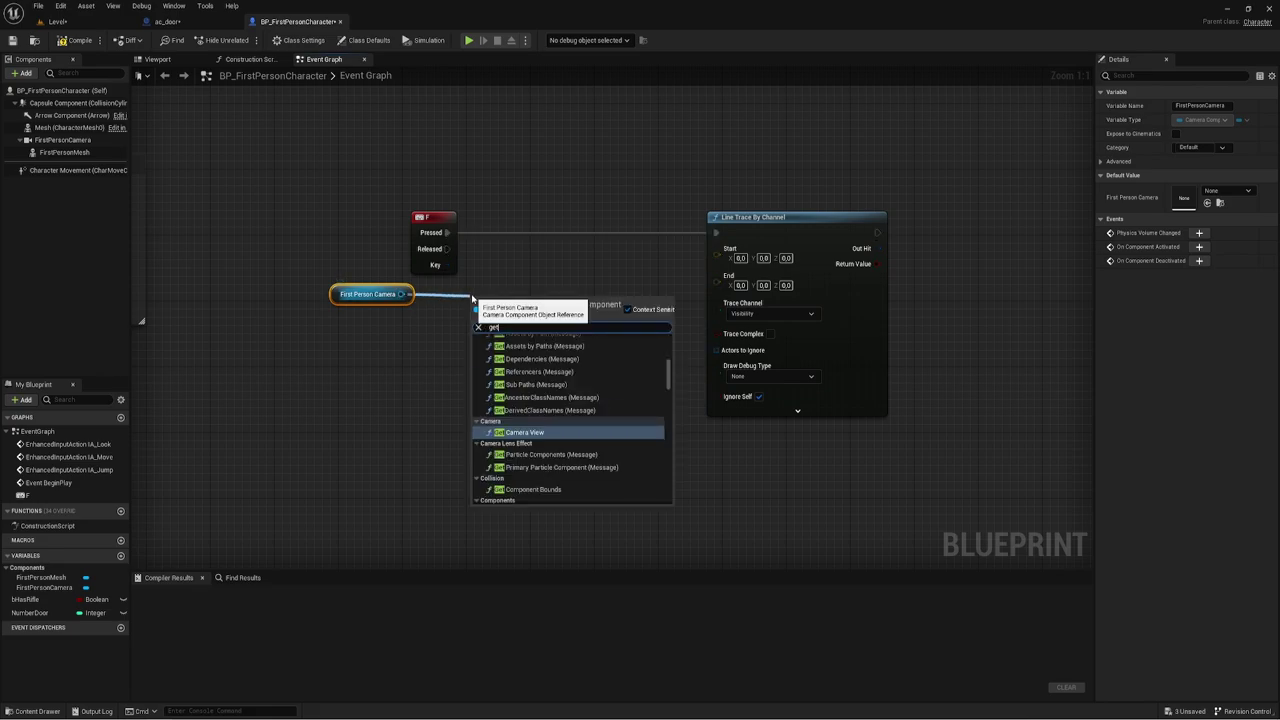
type(" ac")
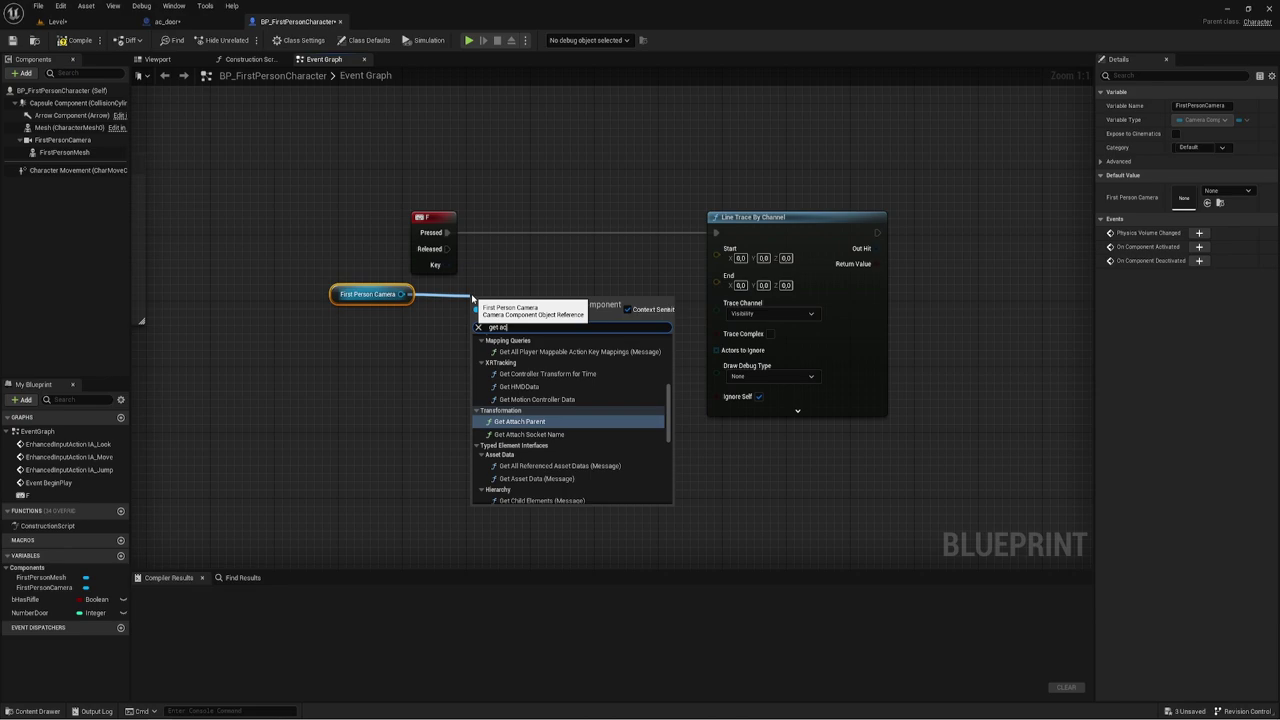
key("BackSpace")
key("BackSpace")
key("BackSpace")
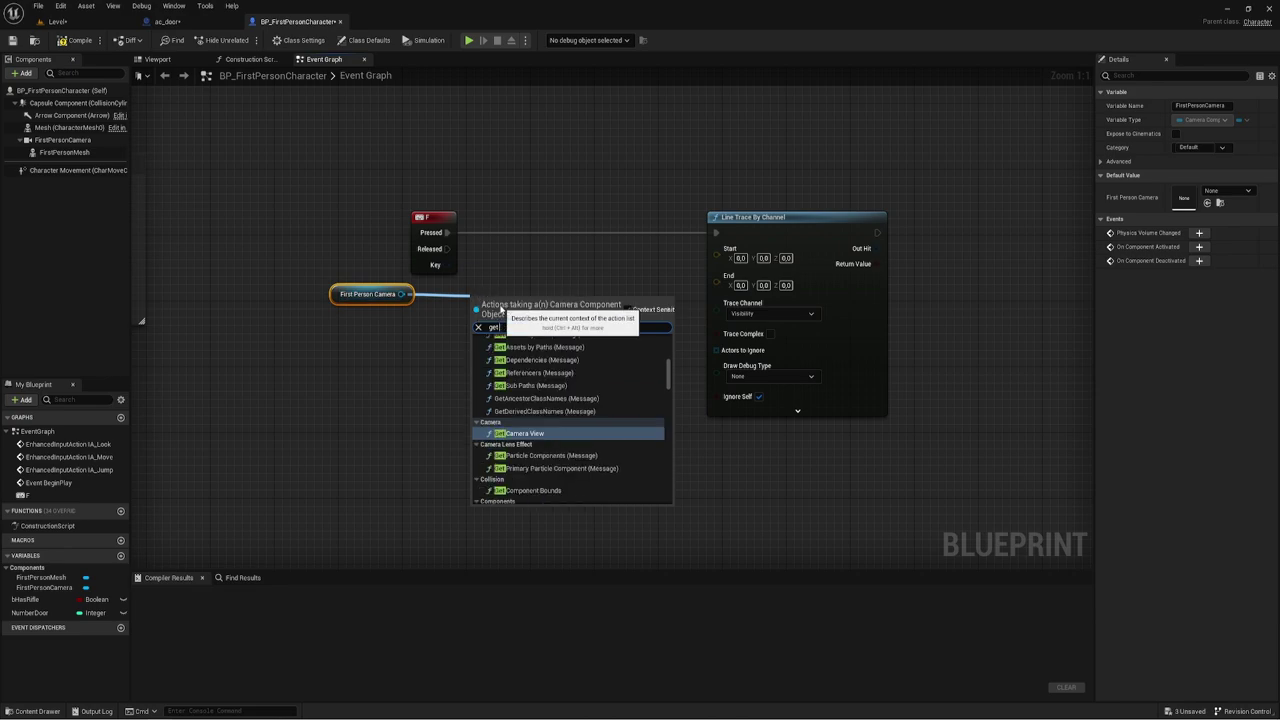
Feed the camera's Get World Location into trace Start, and through a vector Add into End
type(" wor")
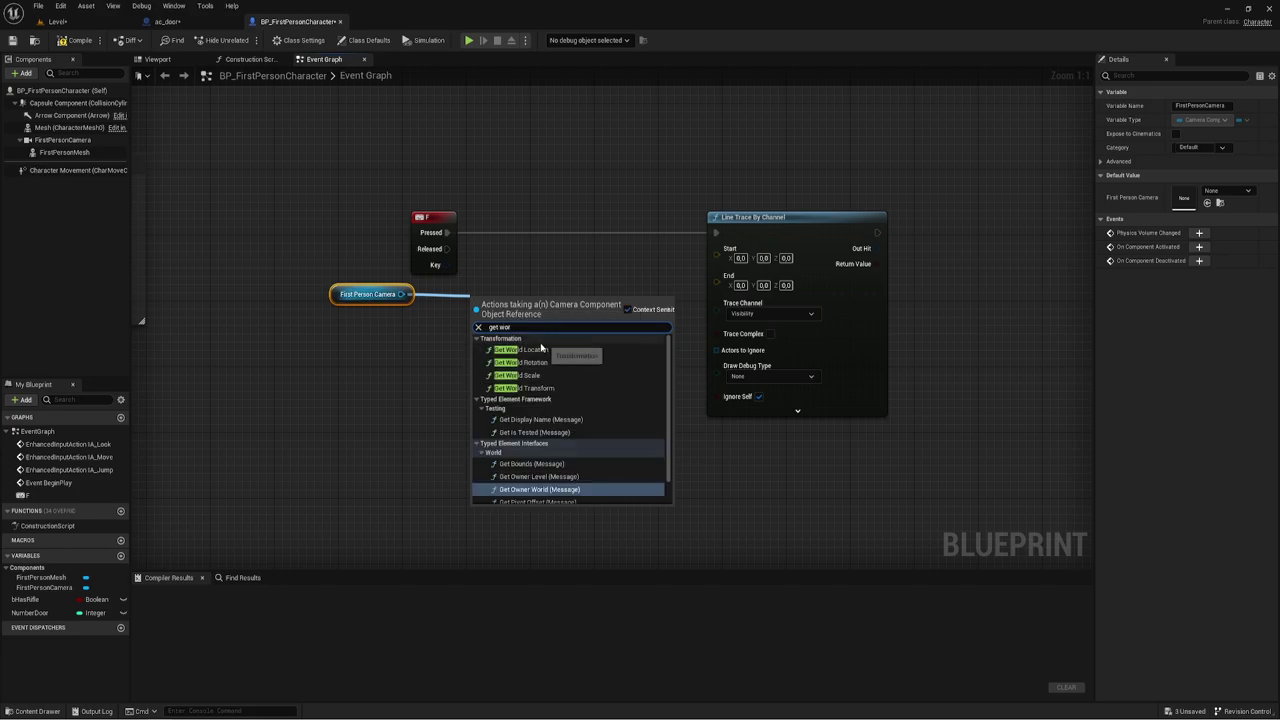
left_click(541, 349)
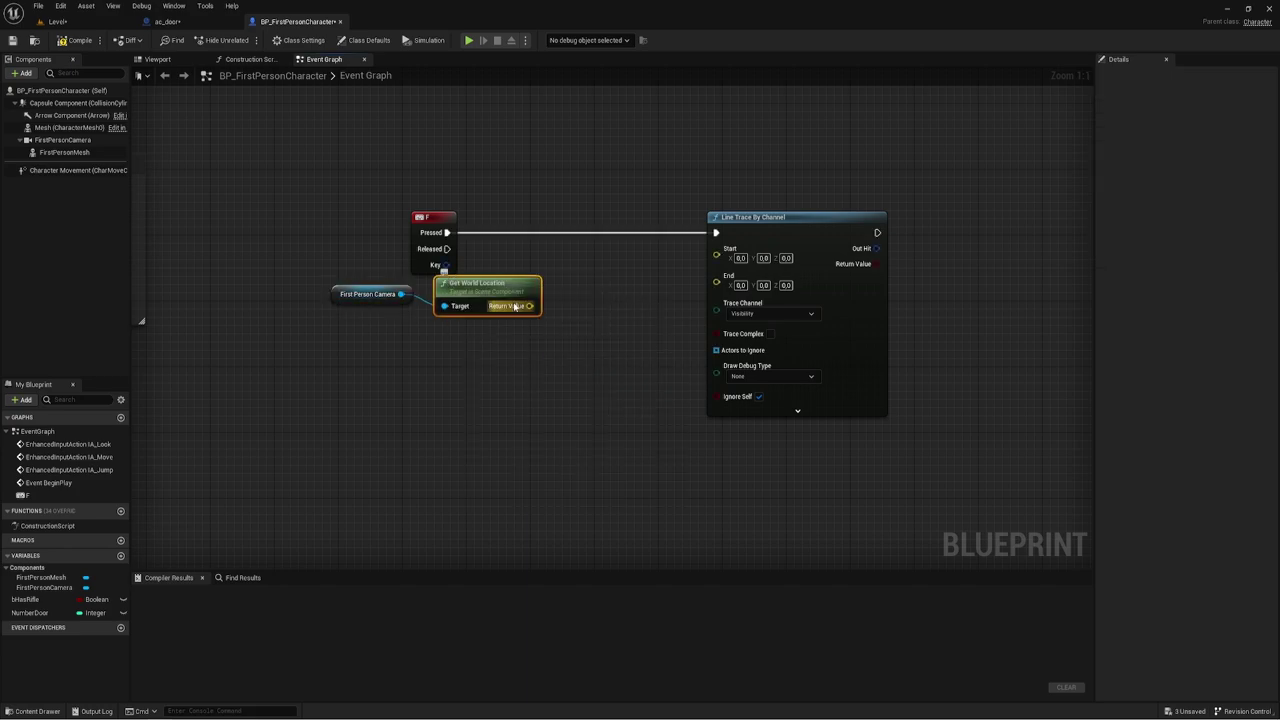
mouse_move(529, 306)
left_mouse_down()
mouse_move(571, 317)
mouse_move(716, 254)
left_mouse_up()
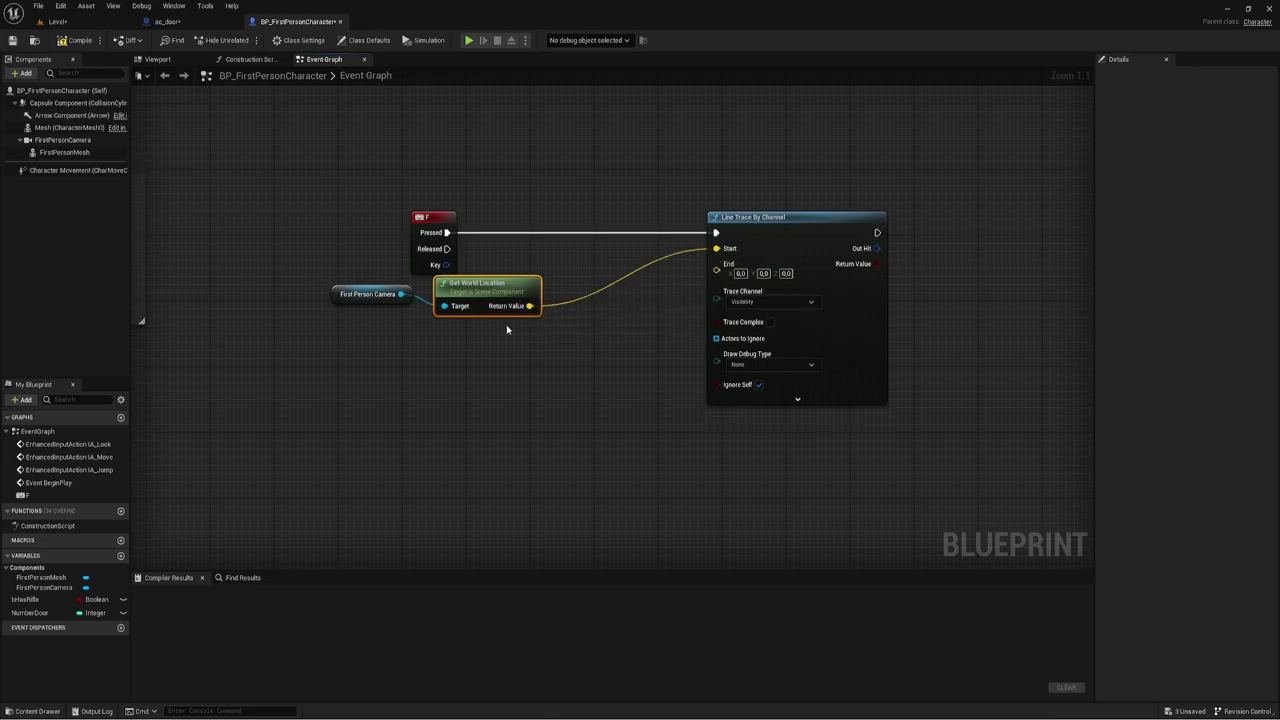
left_click_drag(529, 306, 549, 354)
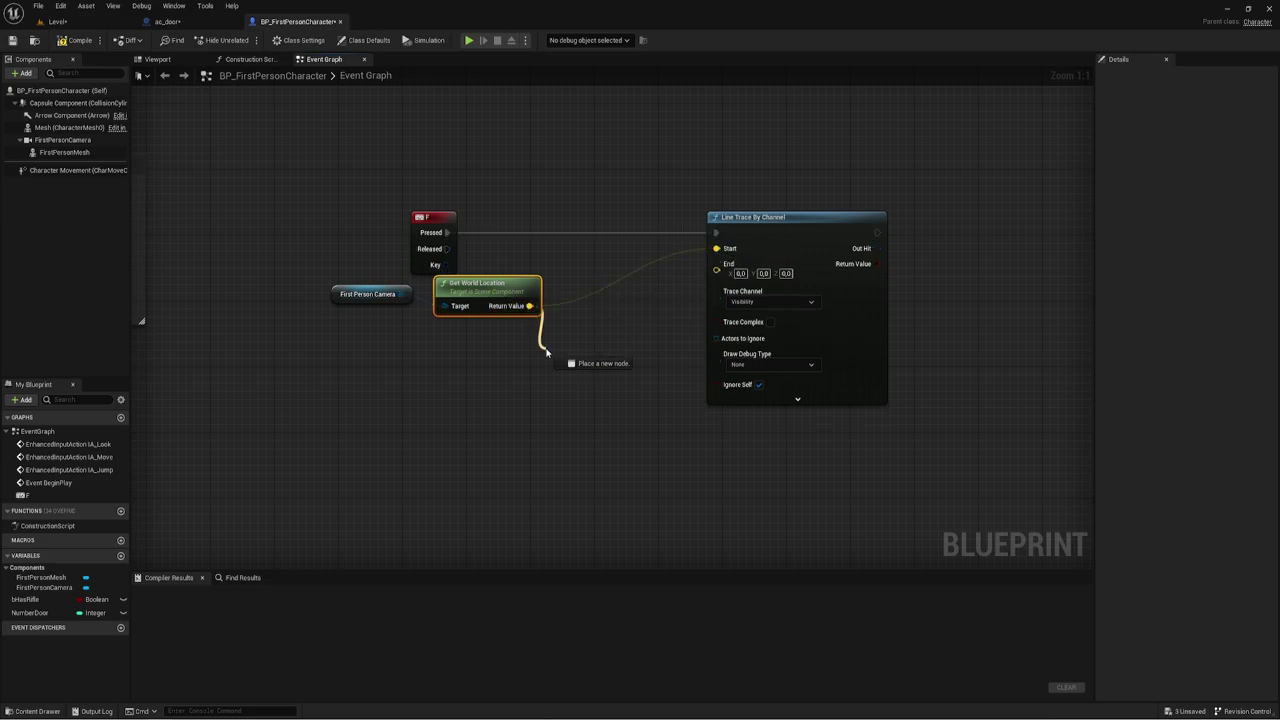
type("+")
left_click(574, 397)
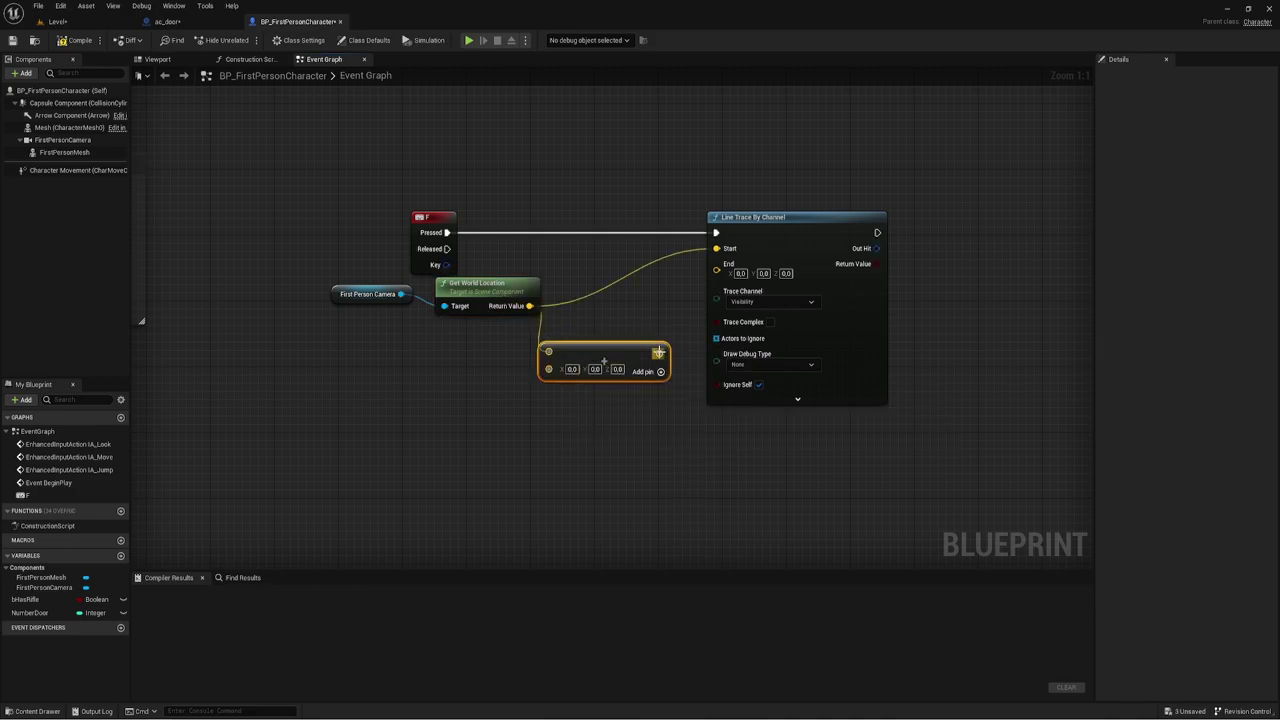
left_click_drag(659, 353, 716, 264)
left_click_drag(612, 354, 620, 345)
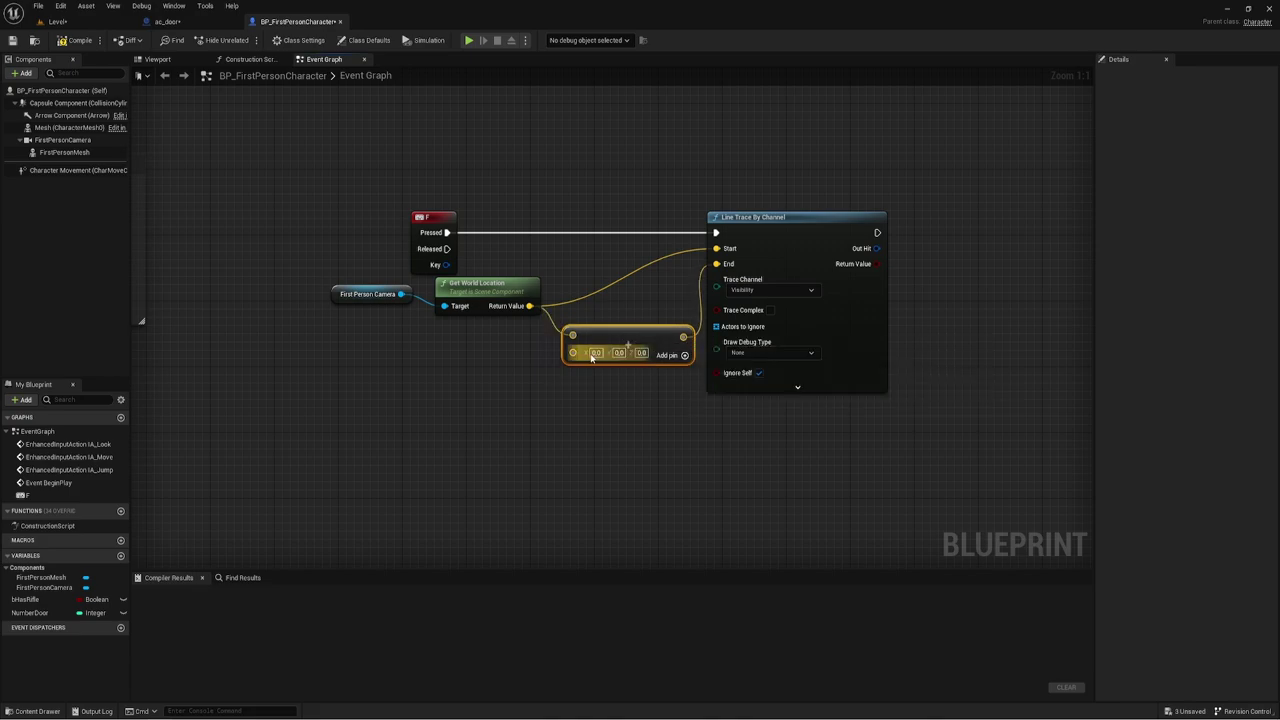
right_click_drag(483, 373, 609, 365)
From the camera reference, search 'forw' for the forward vector node
left_click_drag(527, 285, 487, 341)
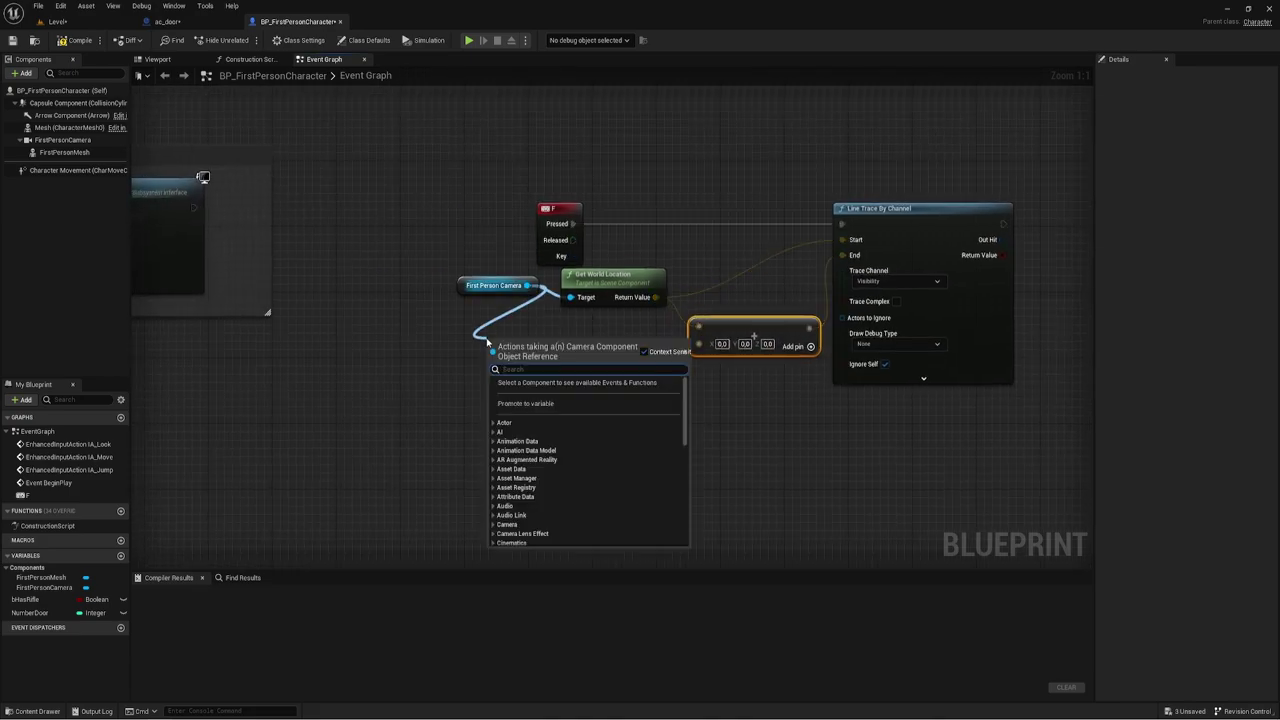
type("f")
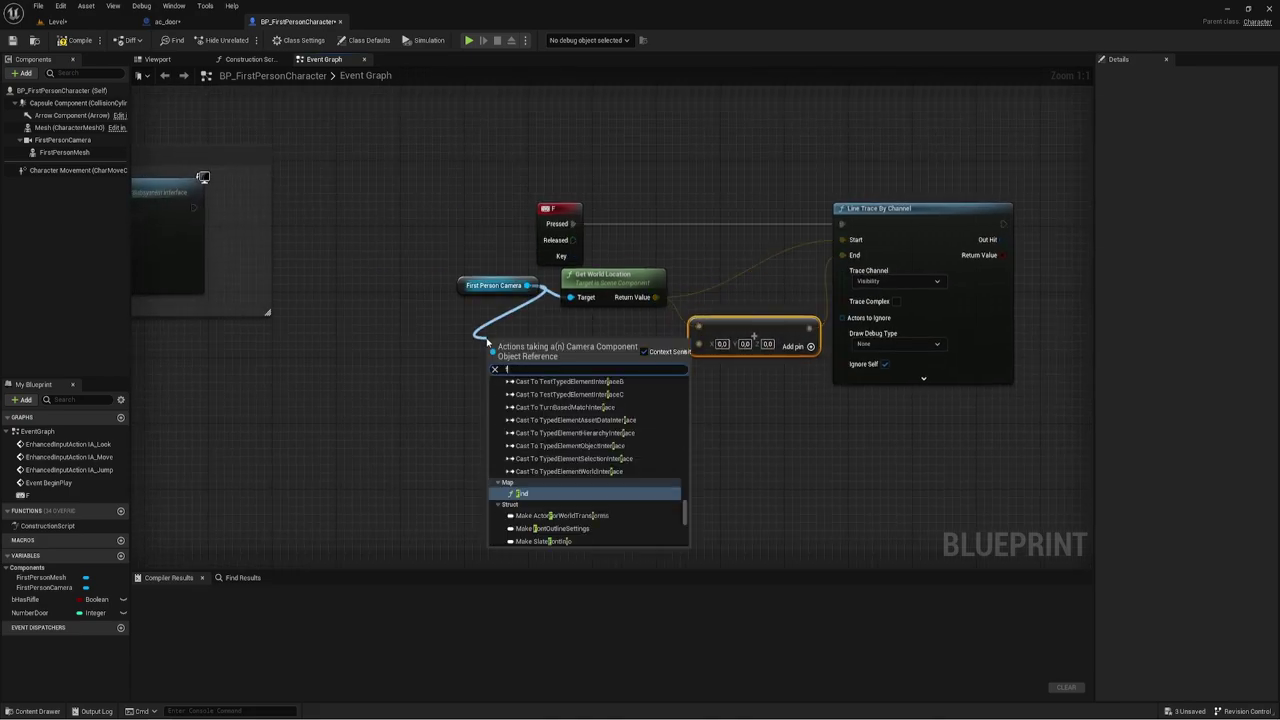
type("i")
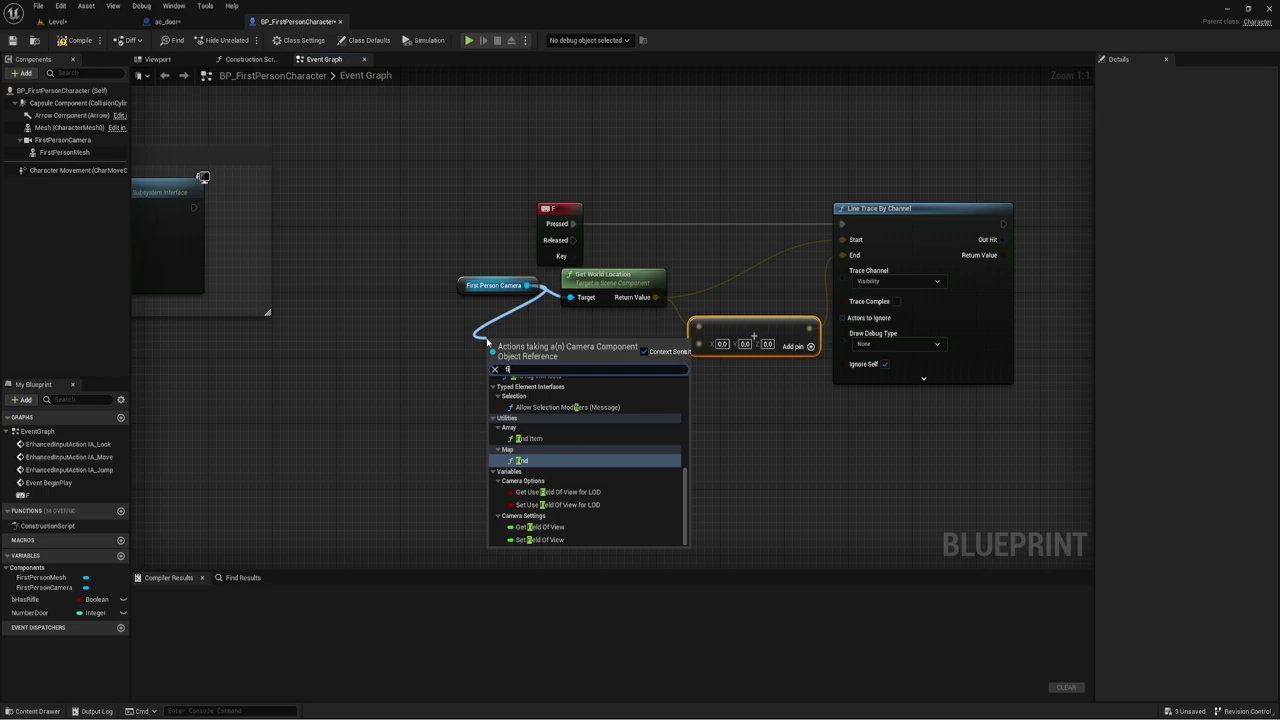
key("BackSpace")
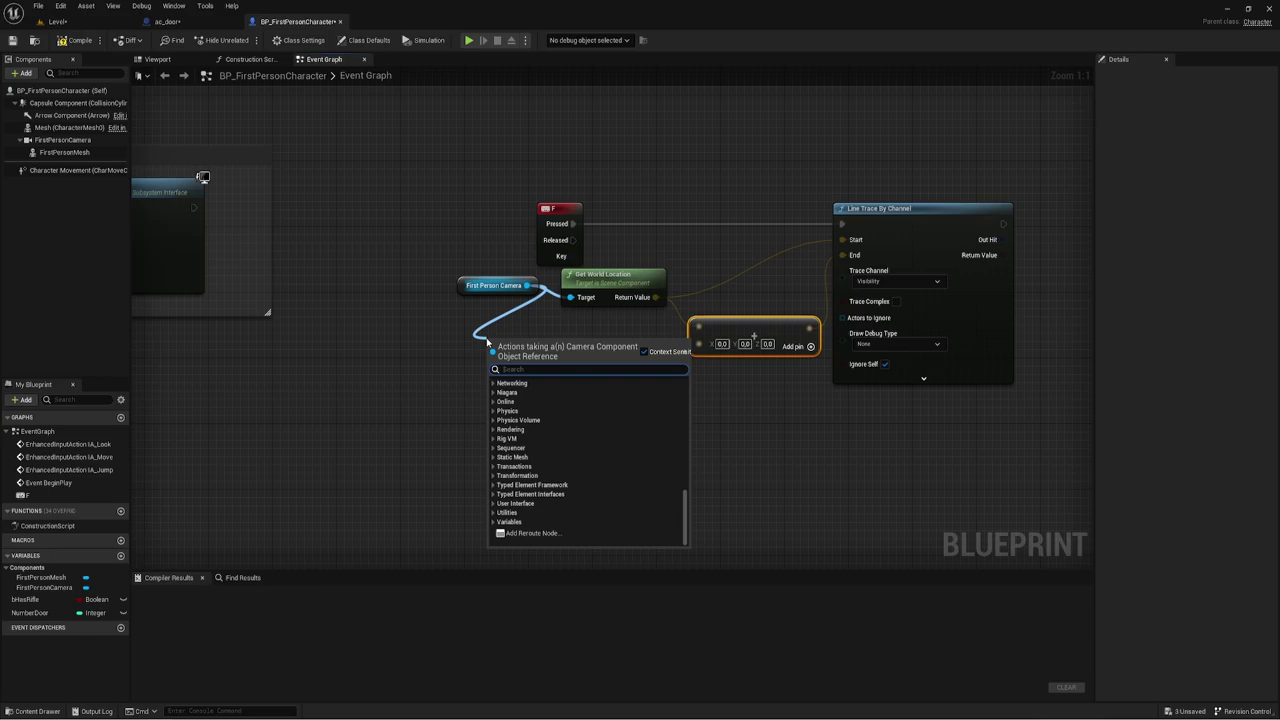
type("ro")
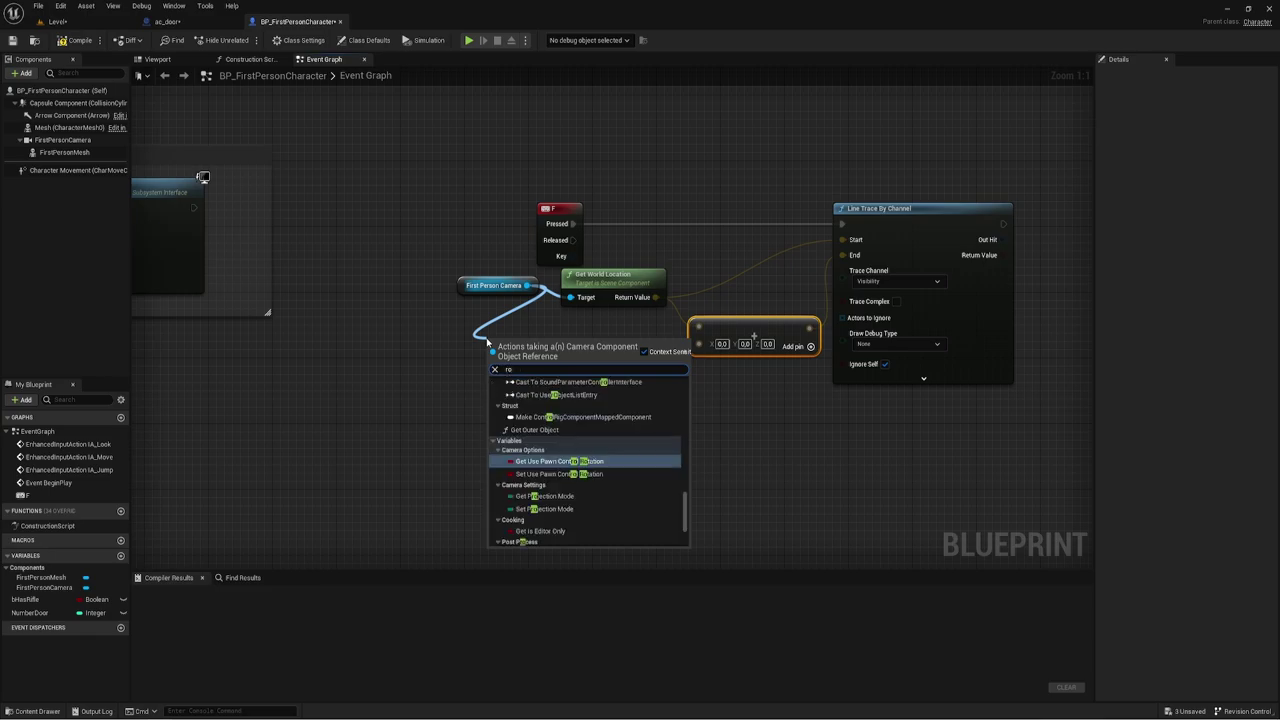
key("BackSpace")
key("BackSpace")
type("f")
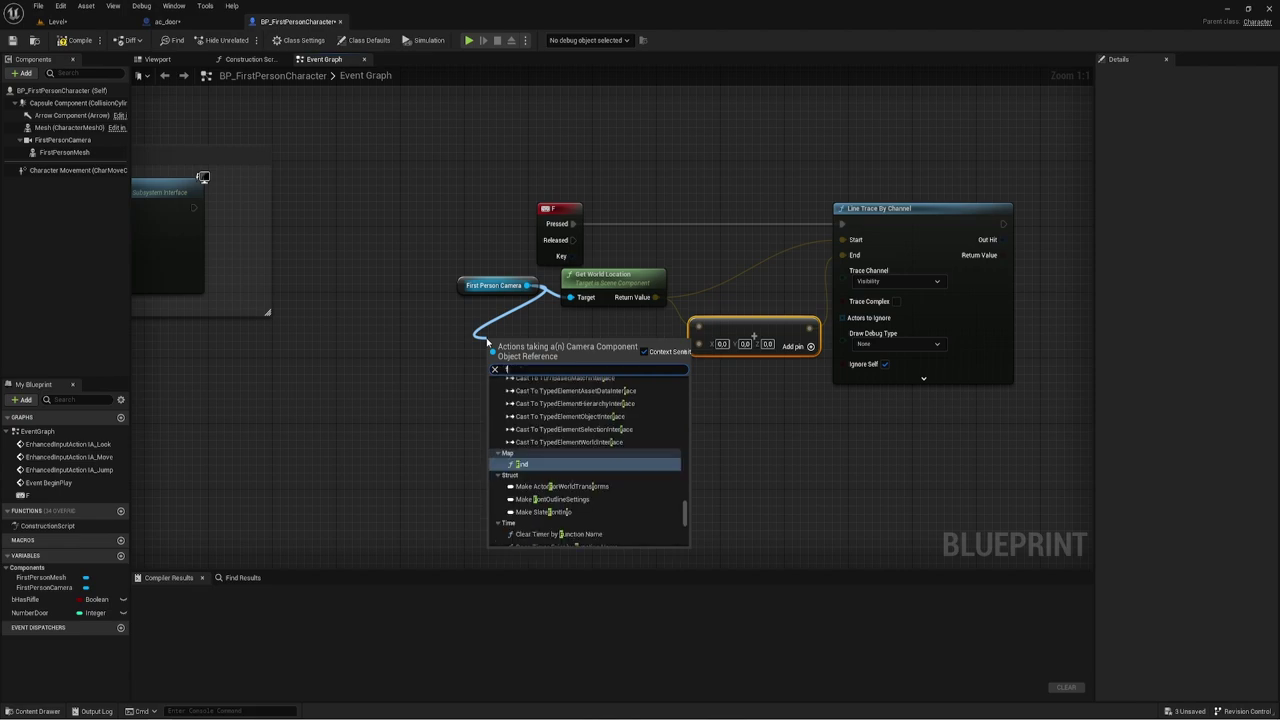
type("orw")
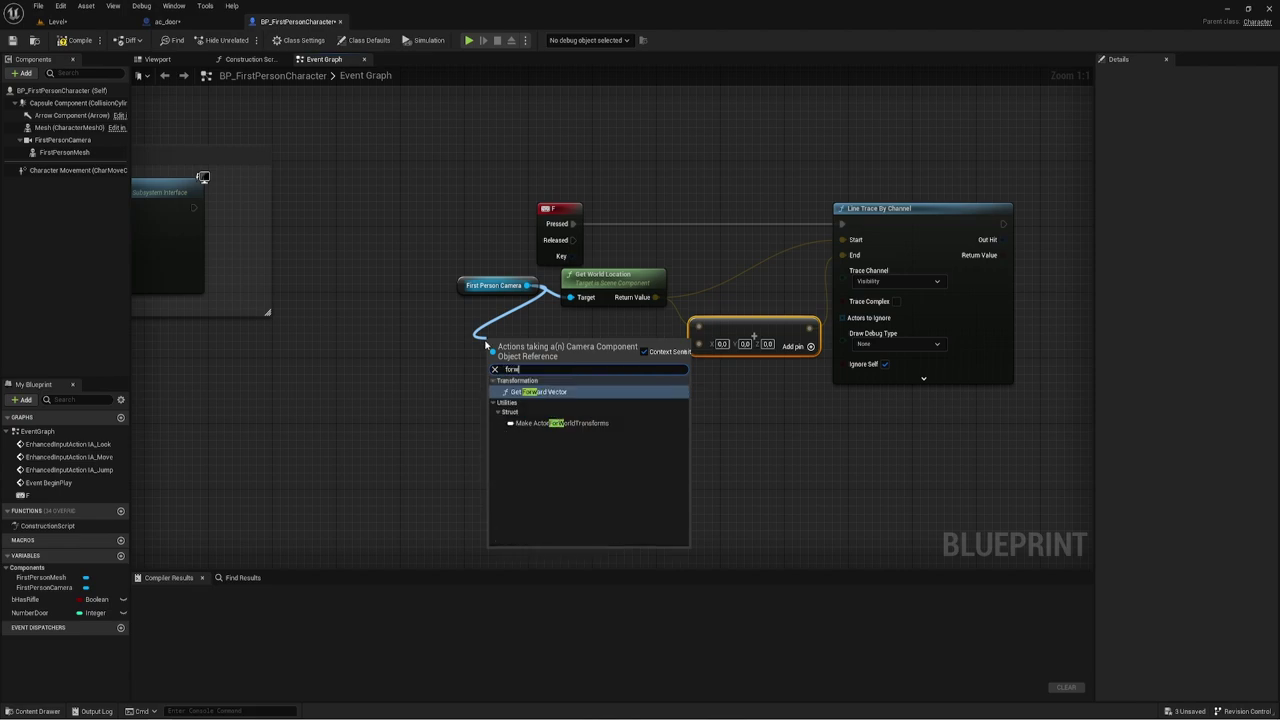
Multiply the camera's Get Forward Vector by float 200 and feed it into the Add node
left_click(535, 391)
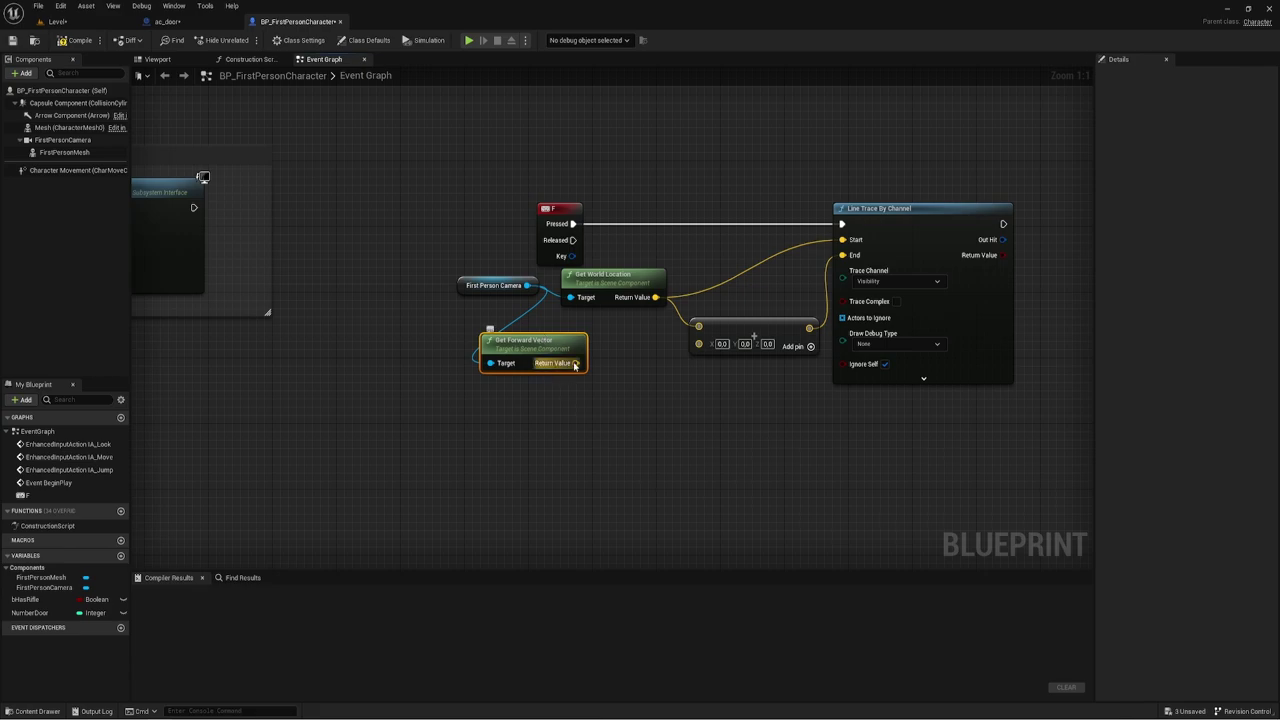
left_click_drag(575, 364, 605, 374)
type("*")
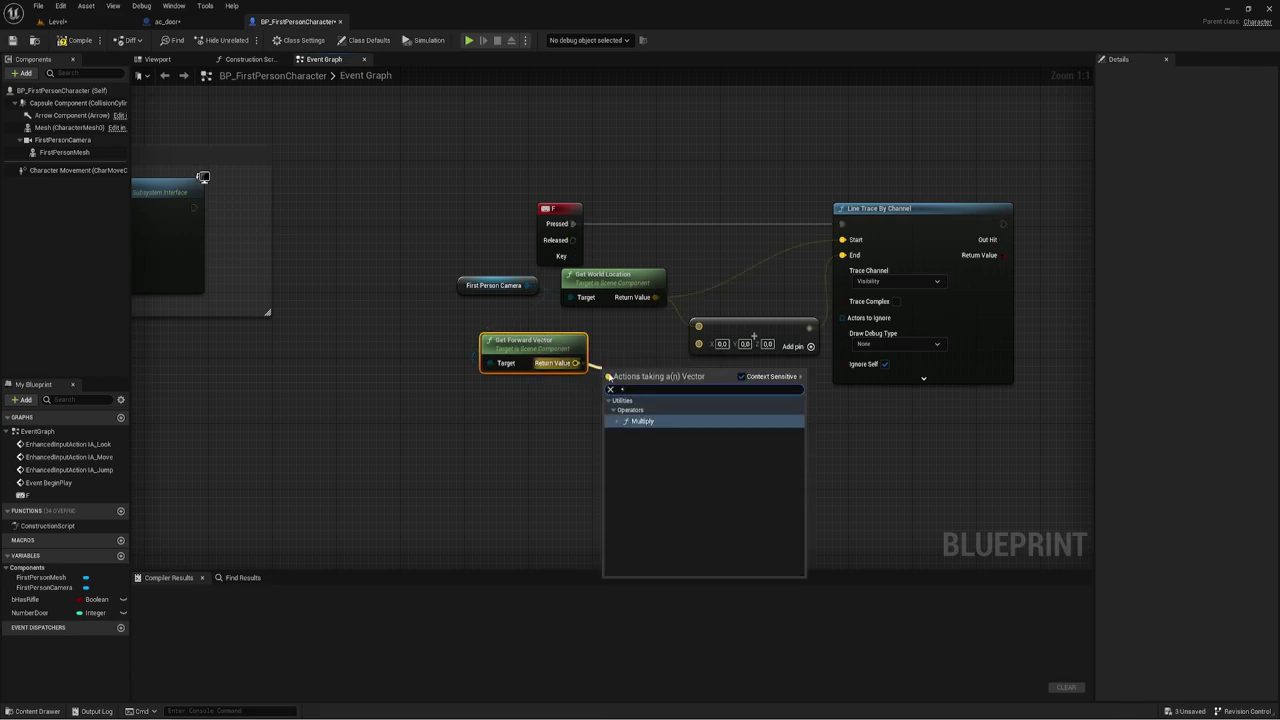
left_click(642, 421)
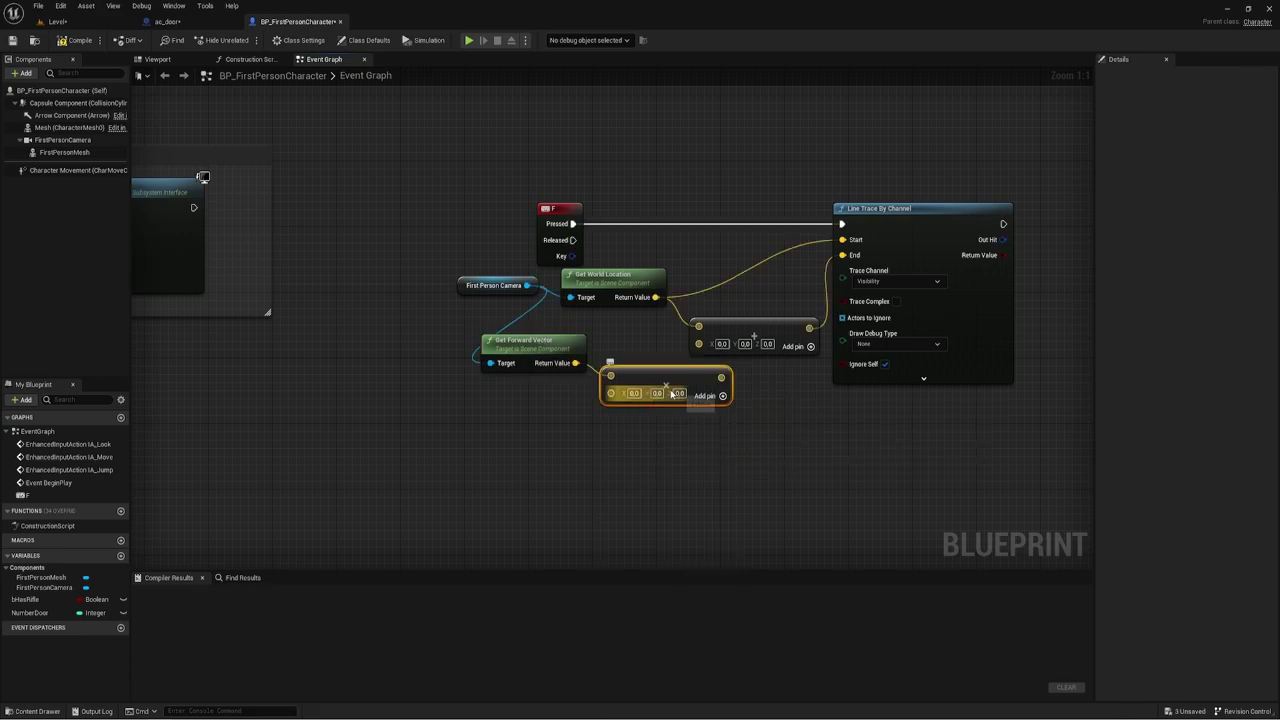
right_click(612, 395)
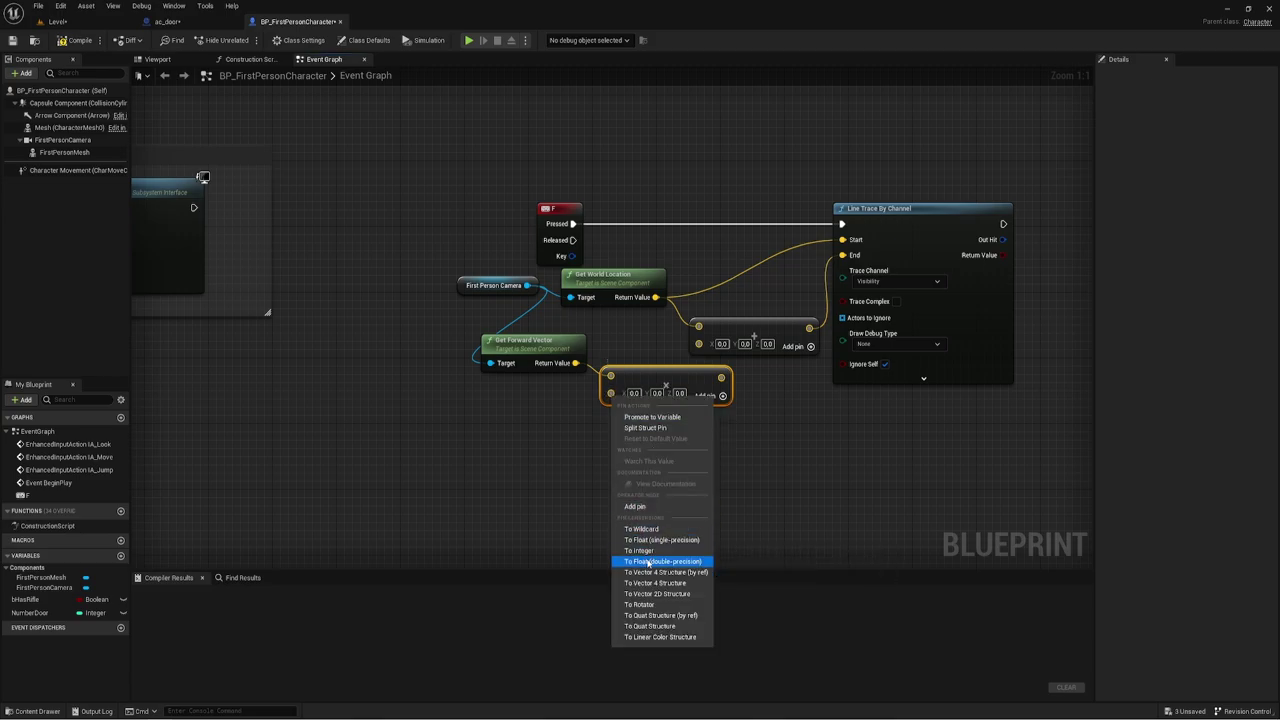
left_click(648, 564)
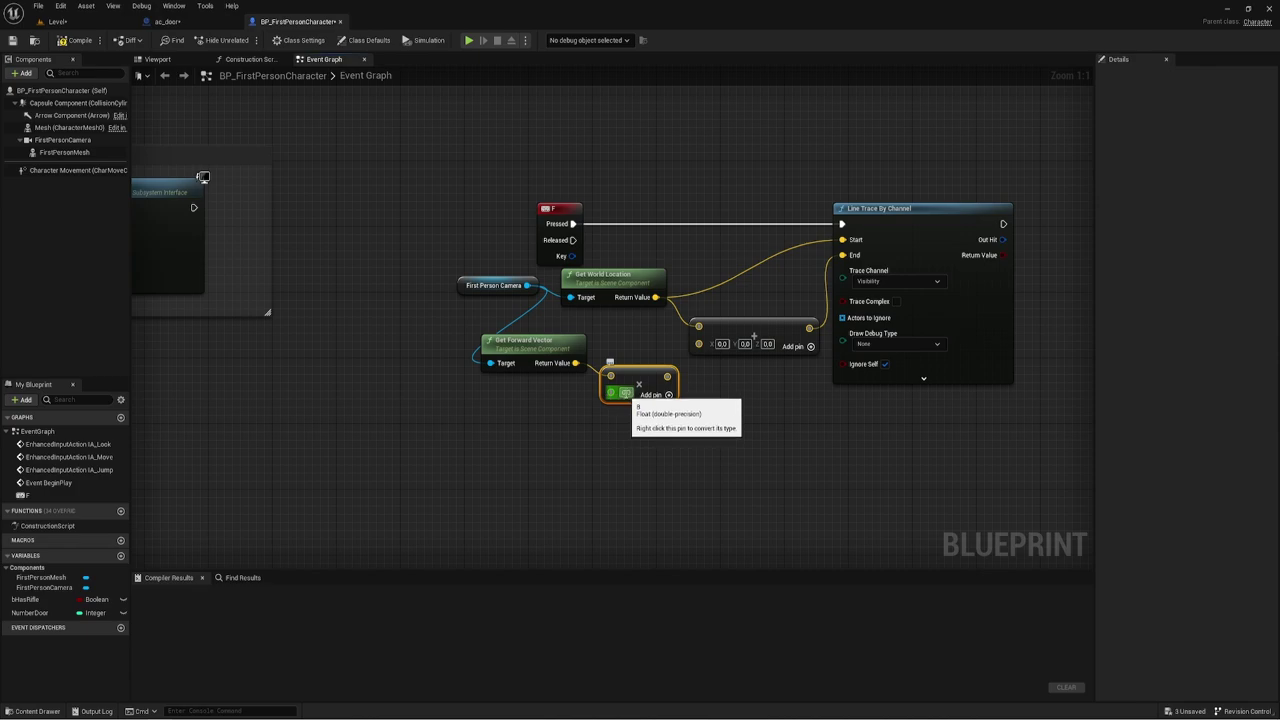
type("200")
left_click_drag(672, 377, 698, 342)
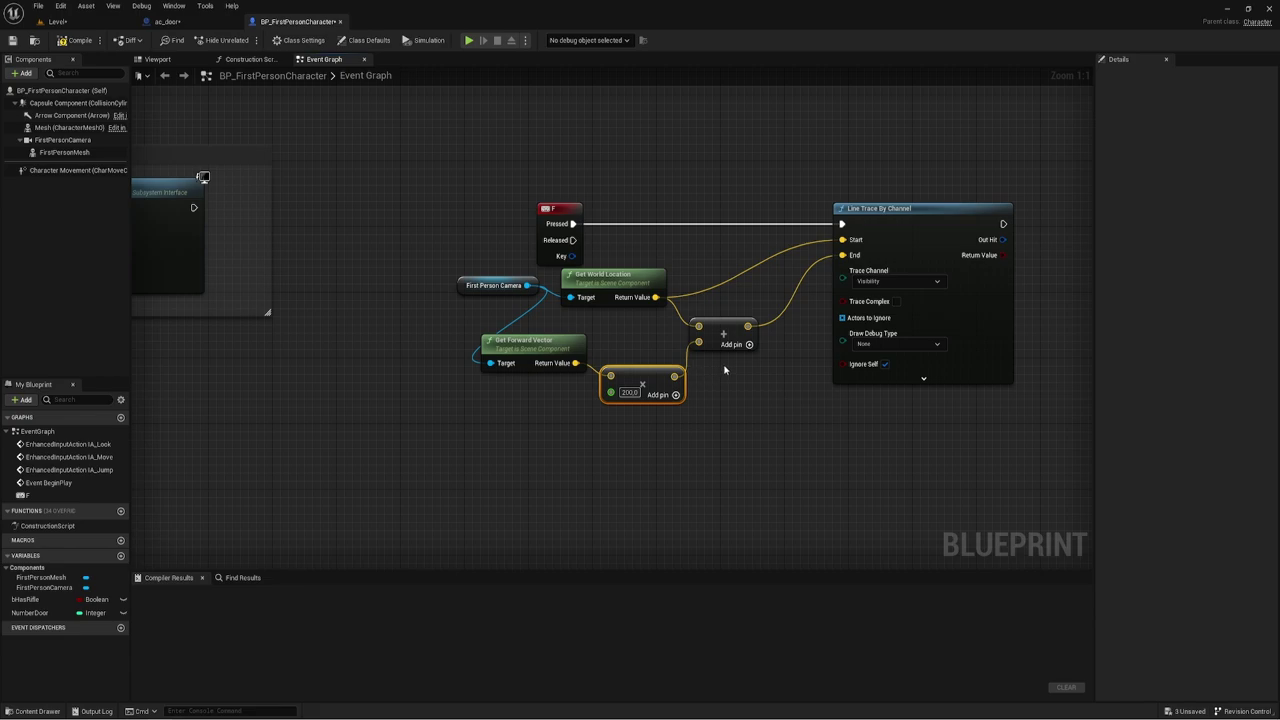
Set the Line Trace By Channel's Draw Debug Type to For Duration
right_click_drag(780, 414, 663, 451)
left_click_drag(586, 200, 777, 466)
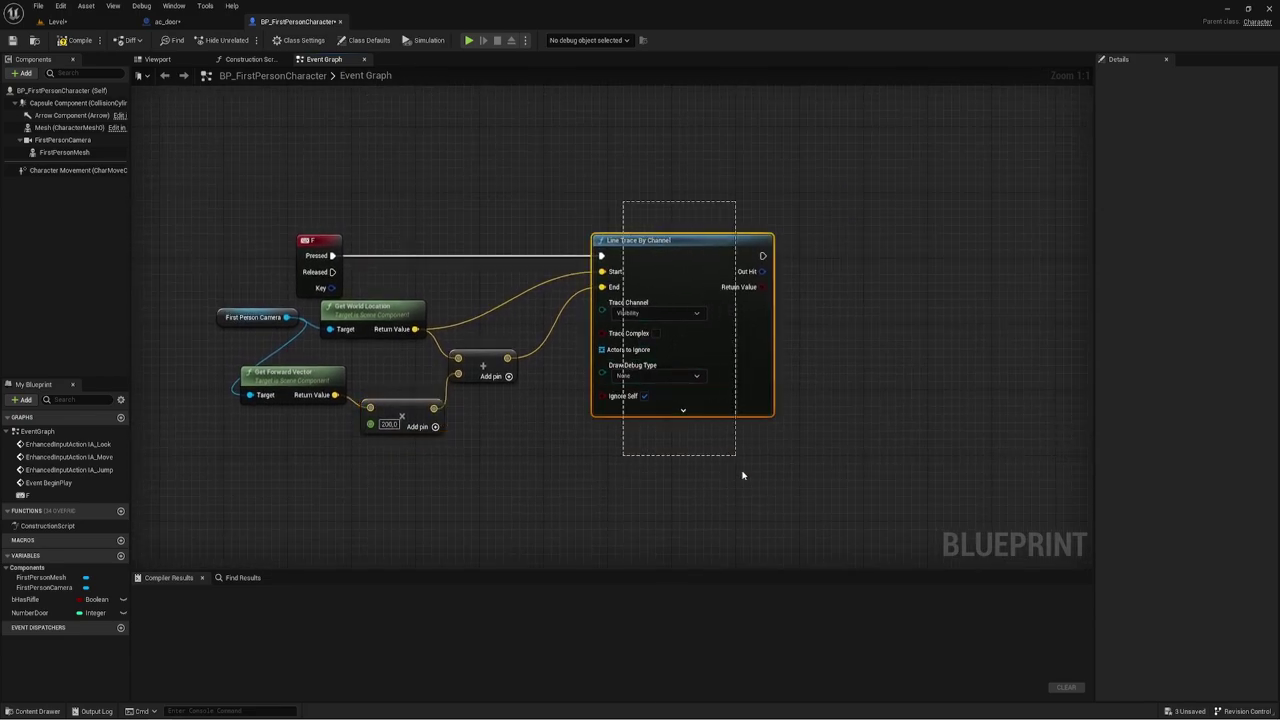
left_click_drag(696, 279, 654, 279)
right_click_drag(581, 343, 516, 346)
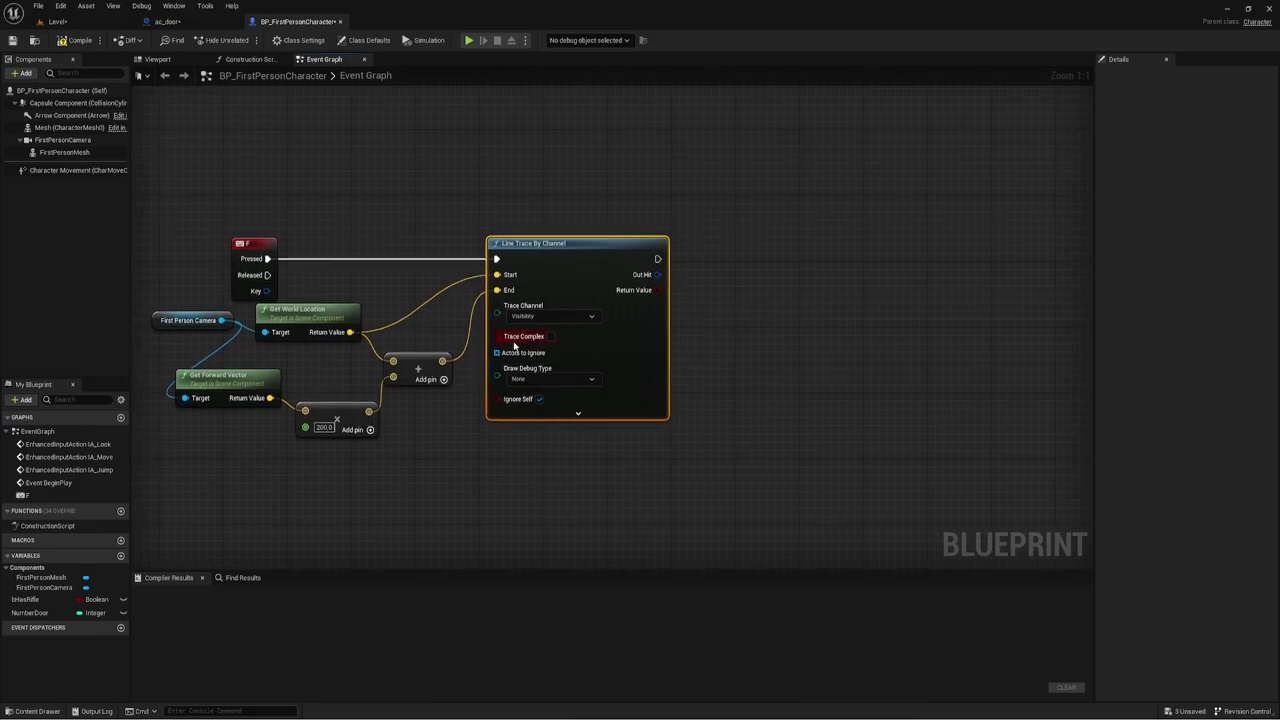
left_click(532, 378)
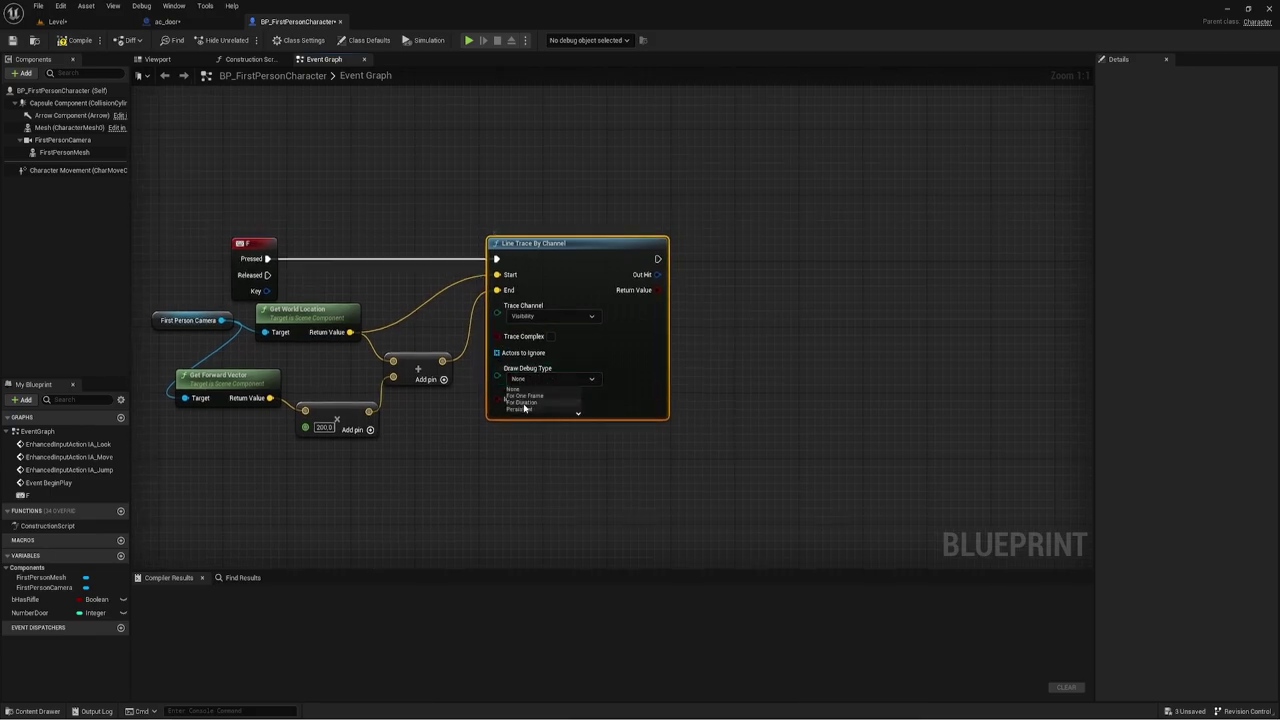
left_click(530, 403)
right_click_drag(736, 382, 662, 385)
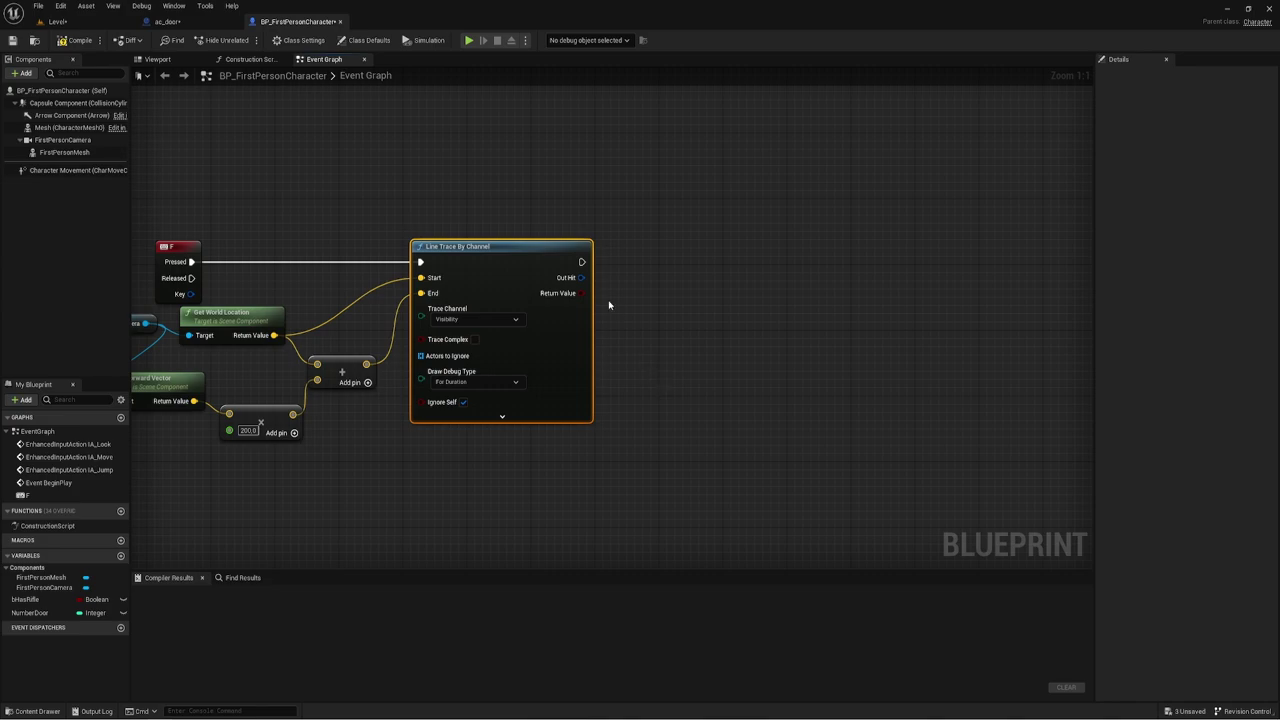
Add a Break Hit Result node from the trace's Out Hit and expand its pins
left_click_drag(581, 277, 626, 314)
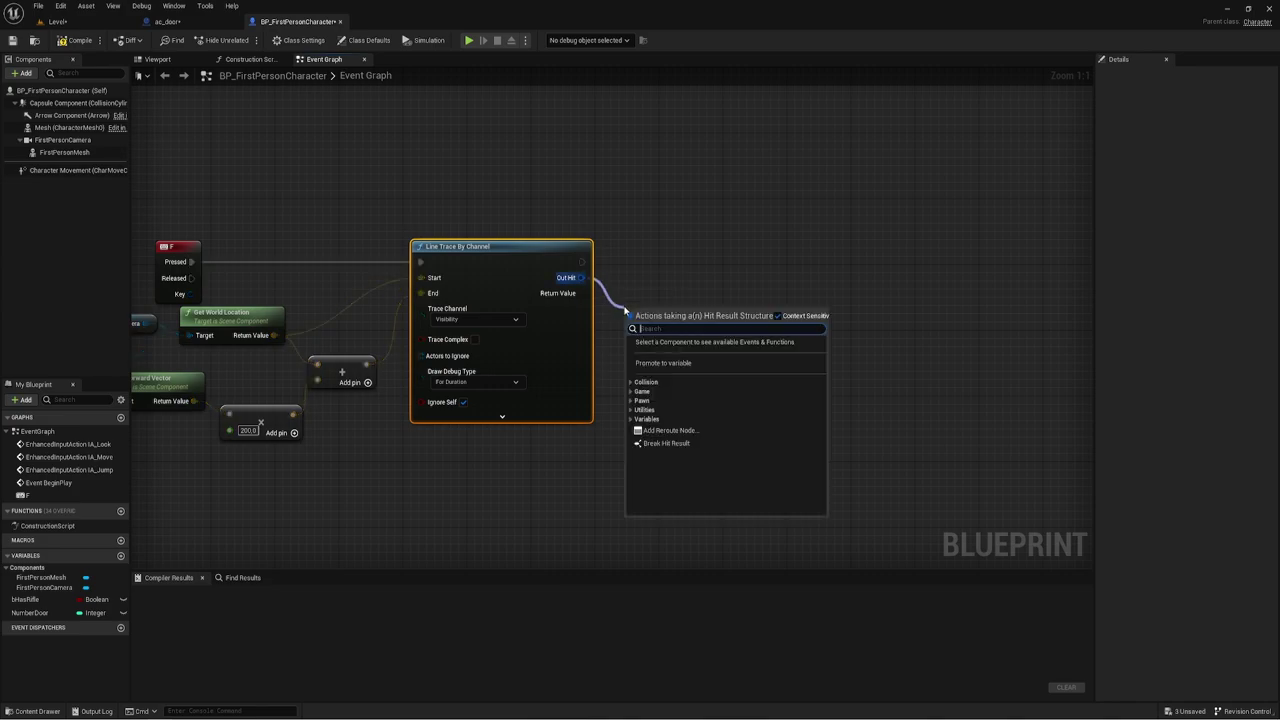
left_click(658, 444)
left_click(671, 364)
right_click_drag(770, 400, 677, 380)
Add a Does Implement Interface node fed by the Hit Actor output
left_click_drag(606, 444, 704, 243)
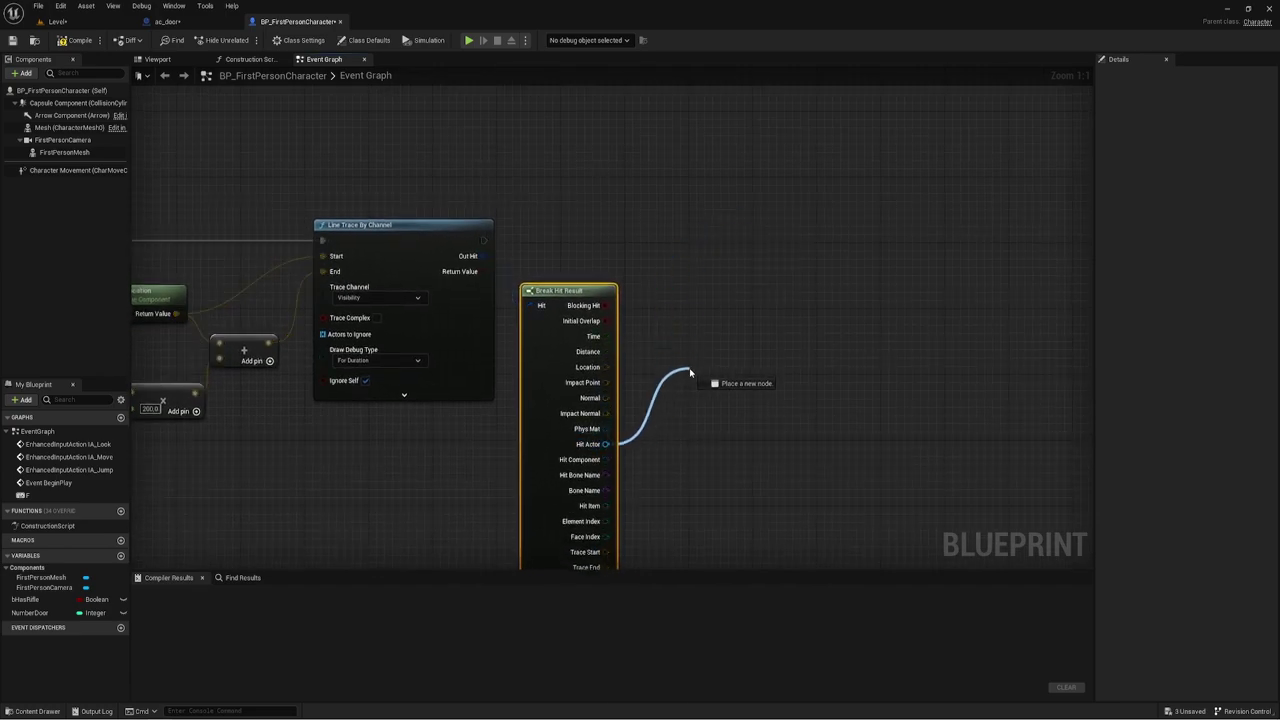
left_click_drag(704, 243, 696, 380)
left_click(680, 277)
left_click_drag(606, 444, 700, 390)
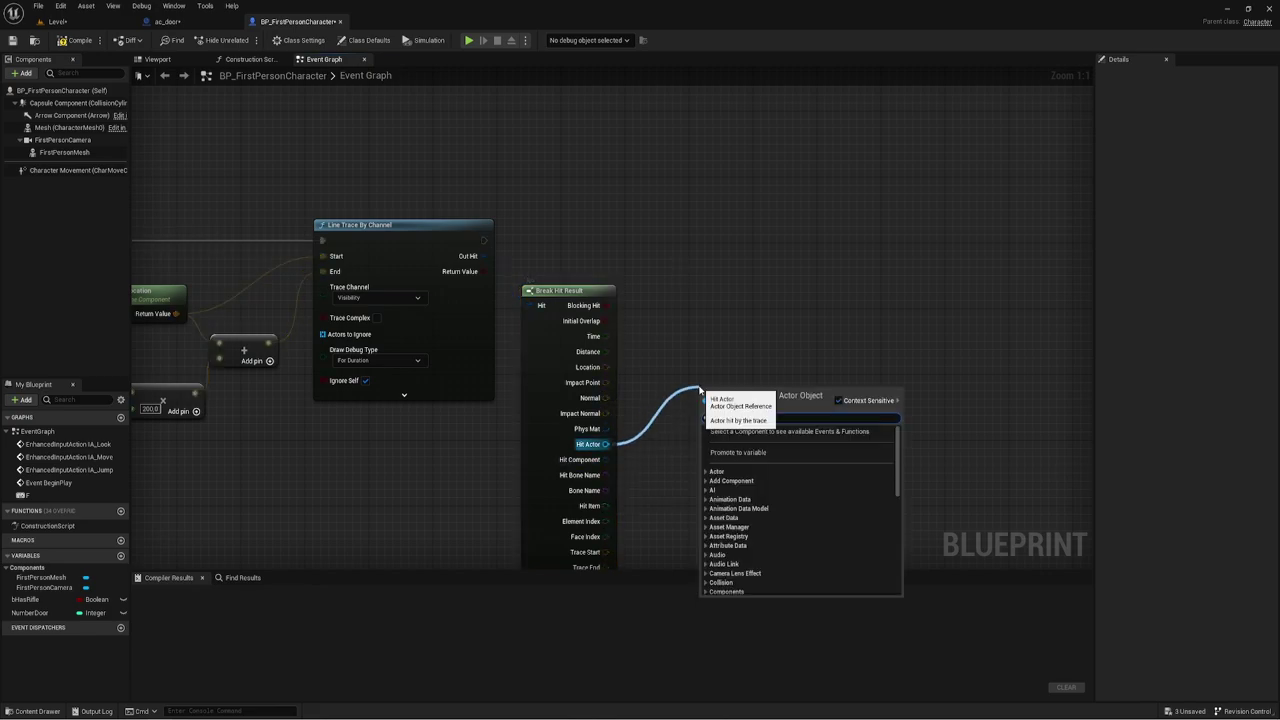
type("ha")
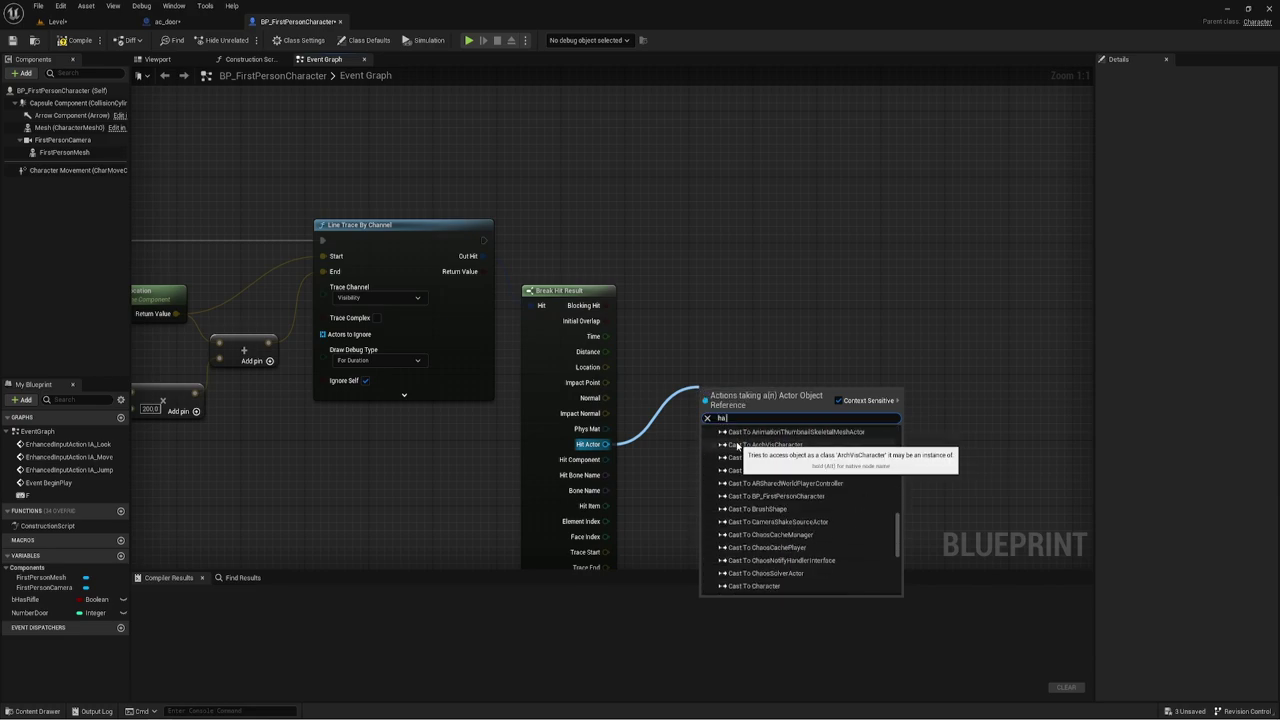
scroll(737, 446, "down", 5)
scroll(737, 446, "up", 5)
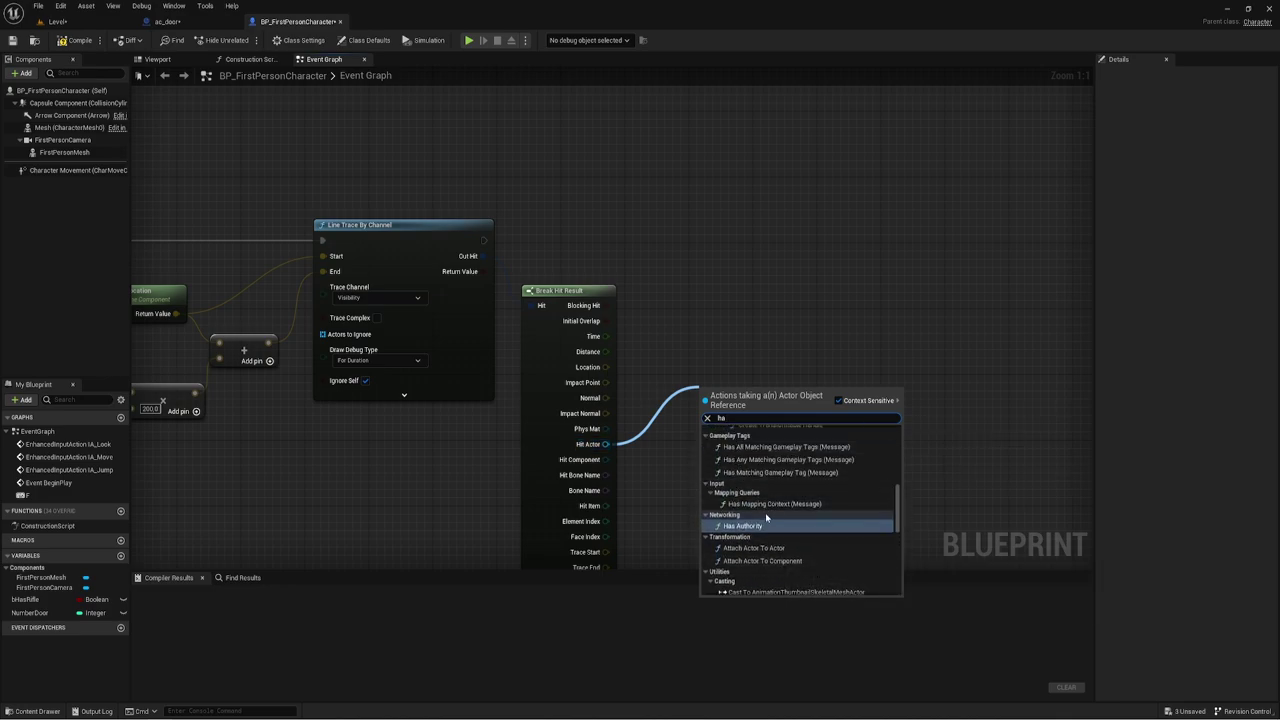
scroll(766, 512, "up", 3)
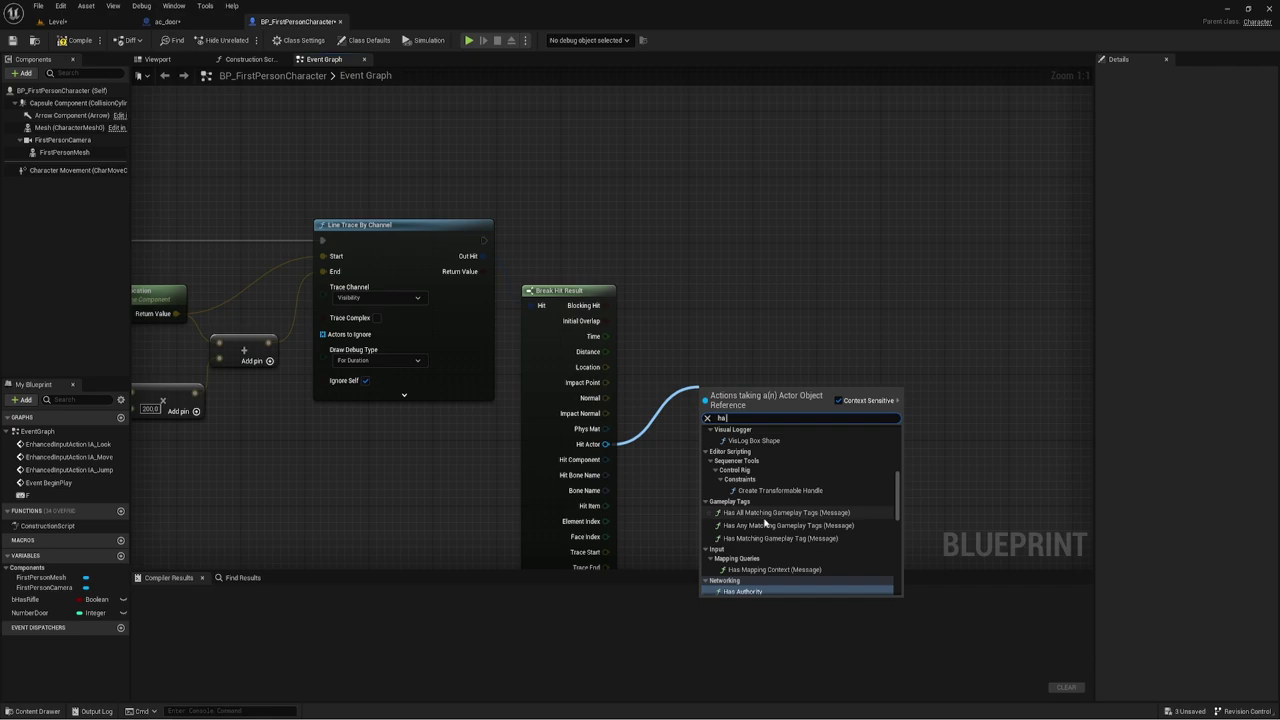
scroll(766, 522, "up", 2)
scroll(766, 522, "up", 2)
scroll(766, 522, "up", 2)
scroll(766, 522, "up", 2)
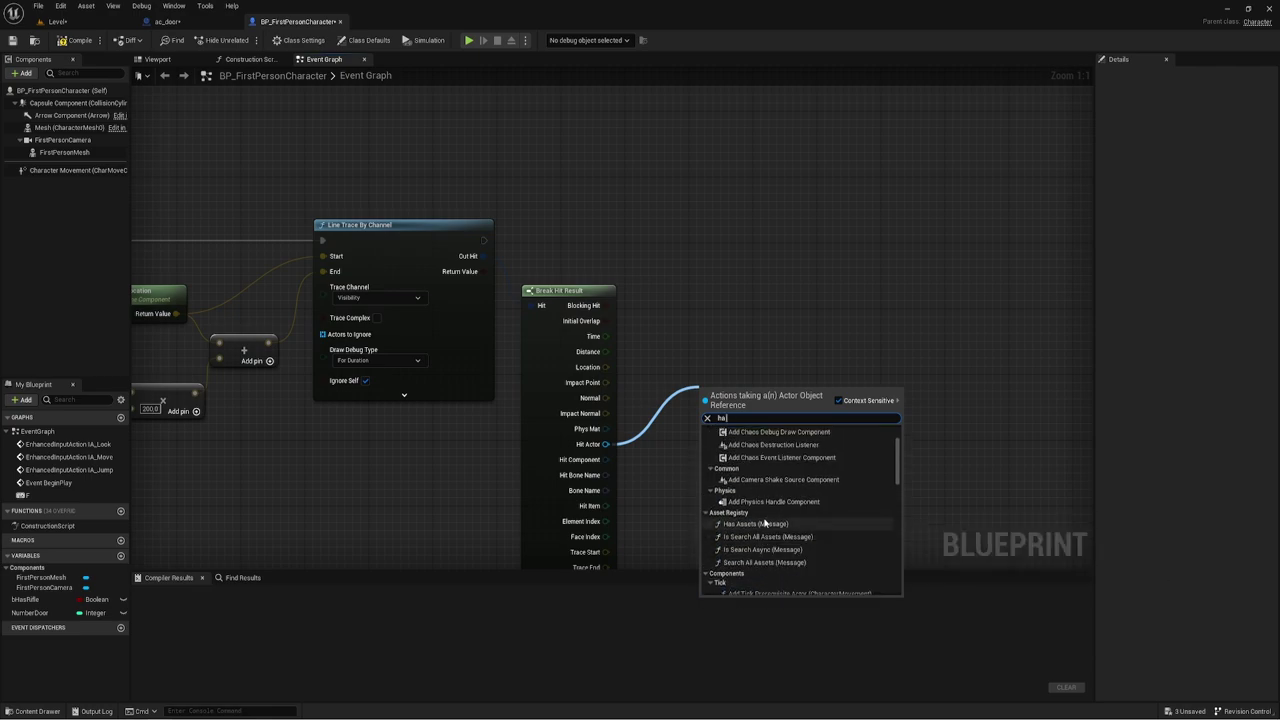
scroll(764, 522, "up", 2)
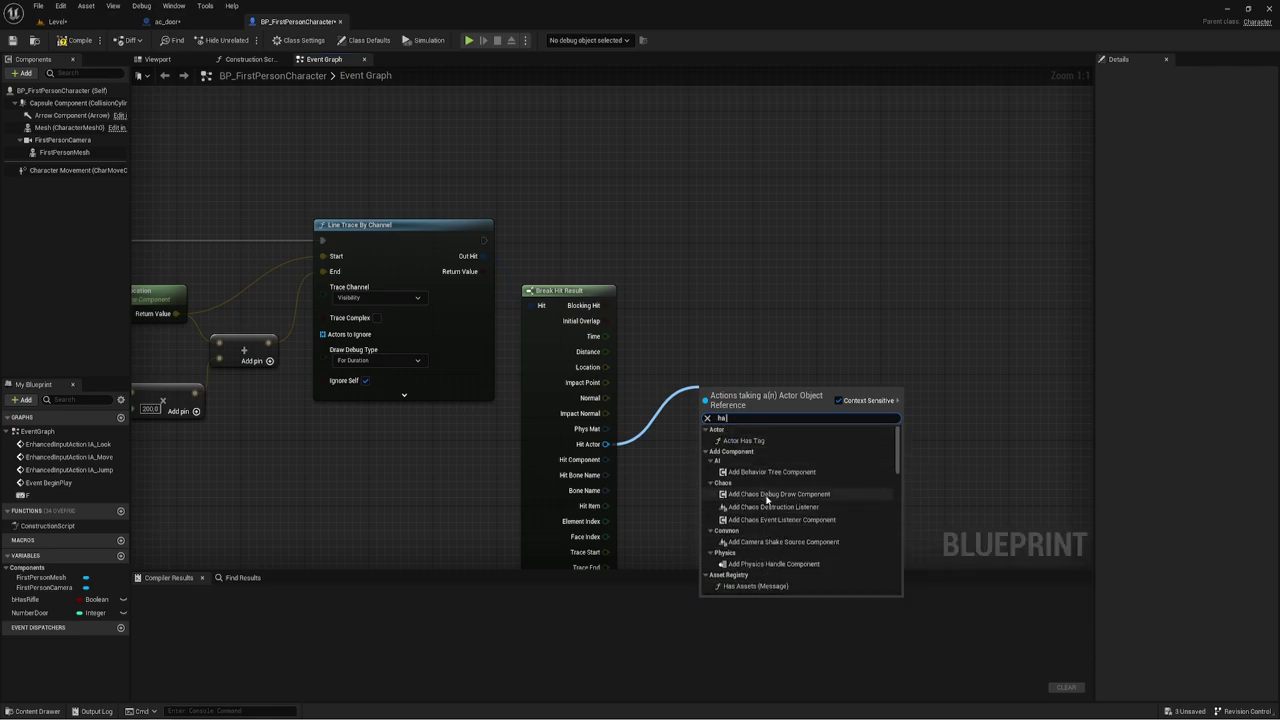
scroll(766, 500, "down", 1)
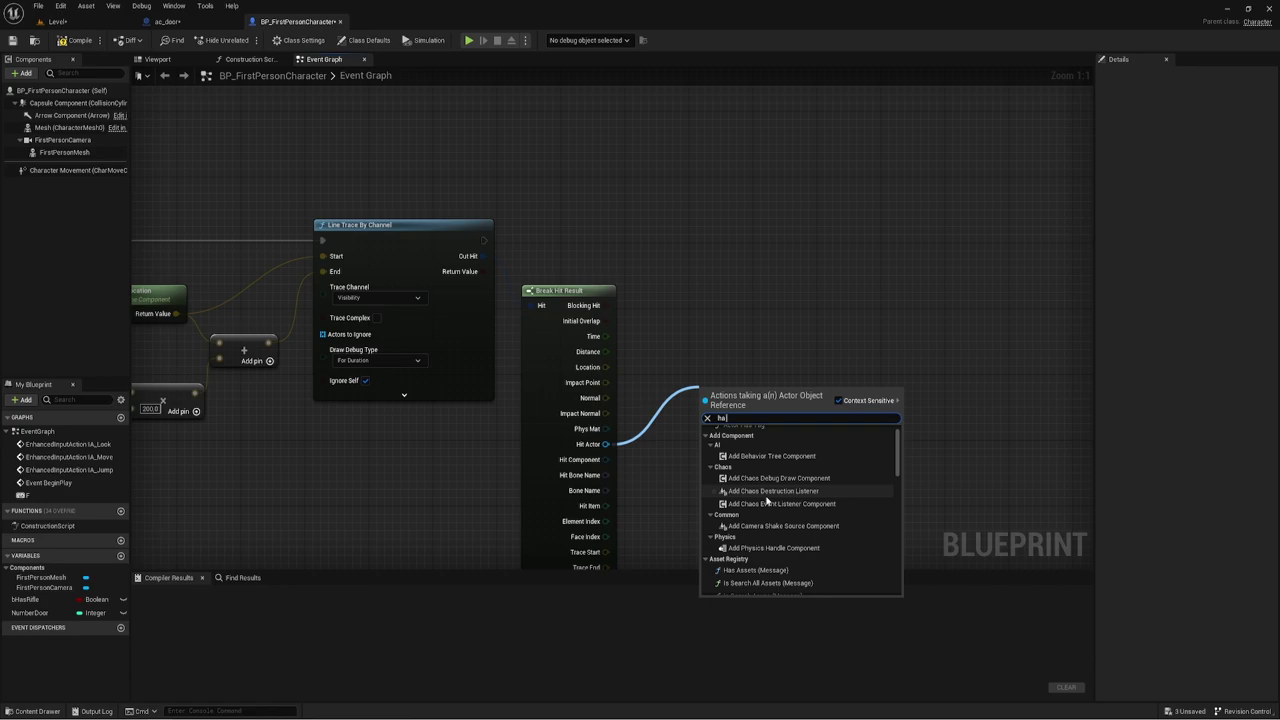
key("BackSpace")
key("BackSpace")
type("do")
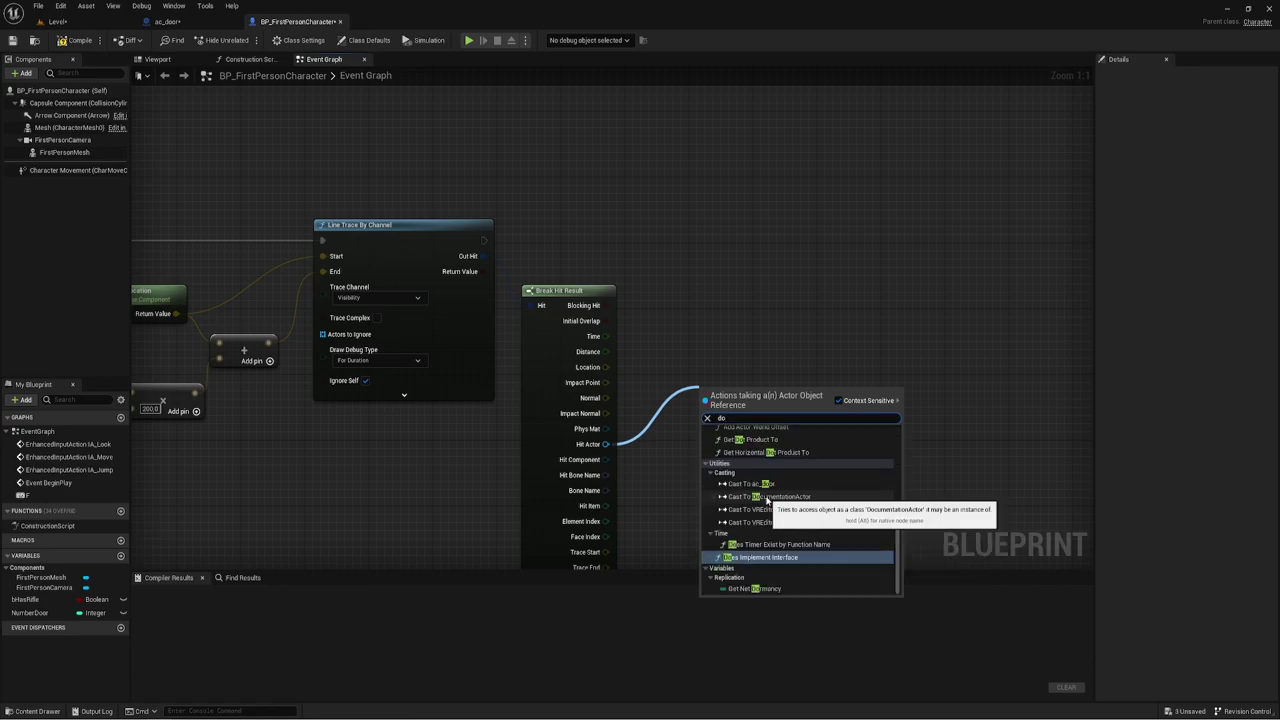
type("ed")
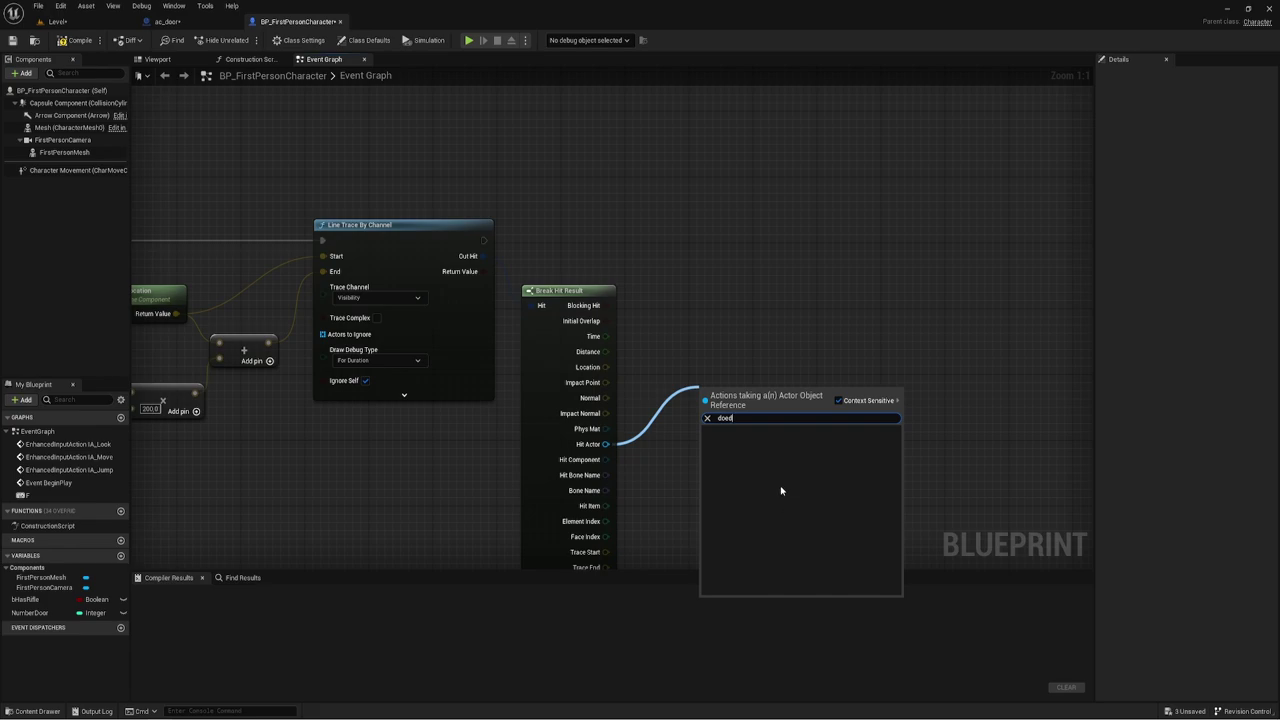
key("BackSpace")
type("s")
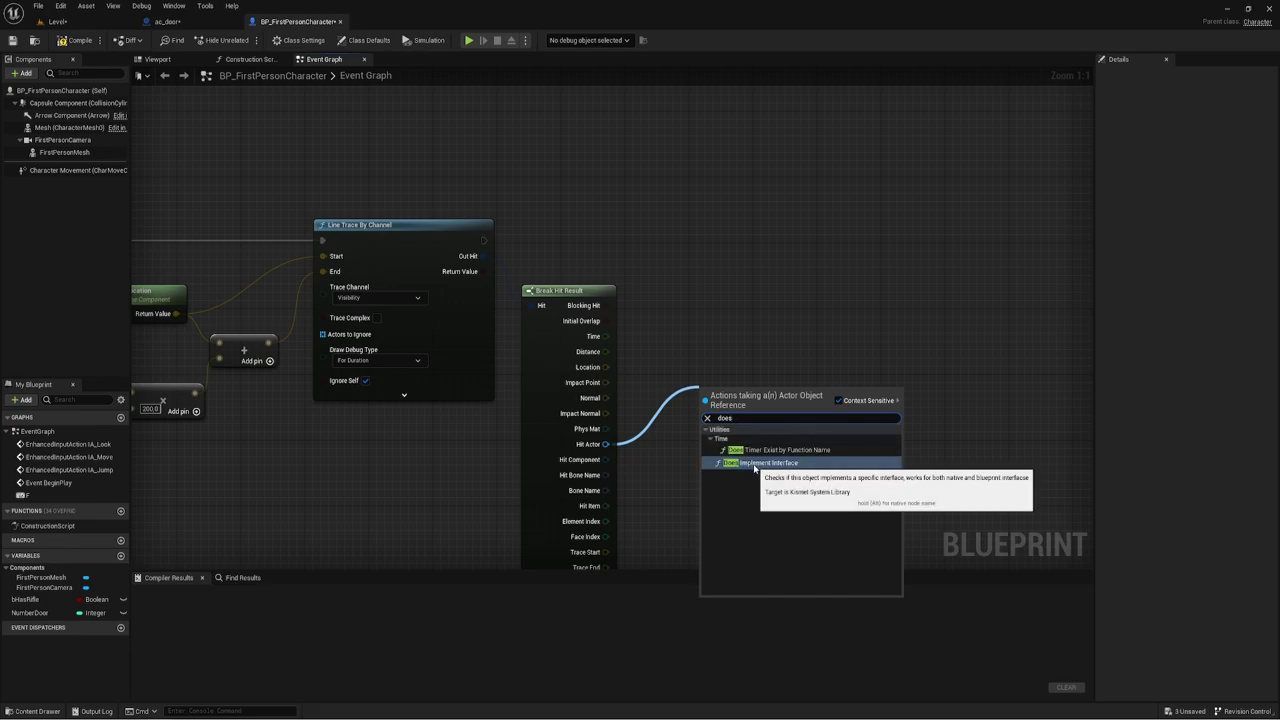
left_click(752, 465)
left_click_drag(741, 388, 693, 330)
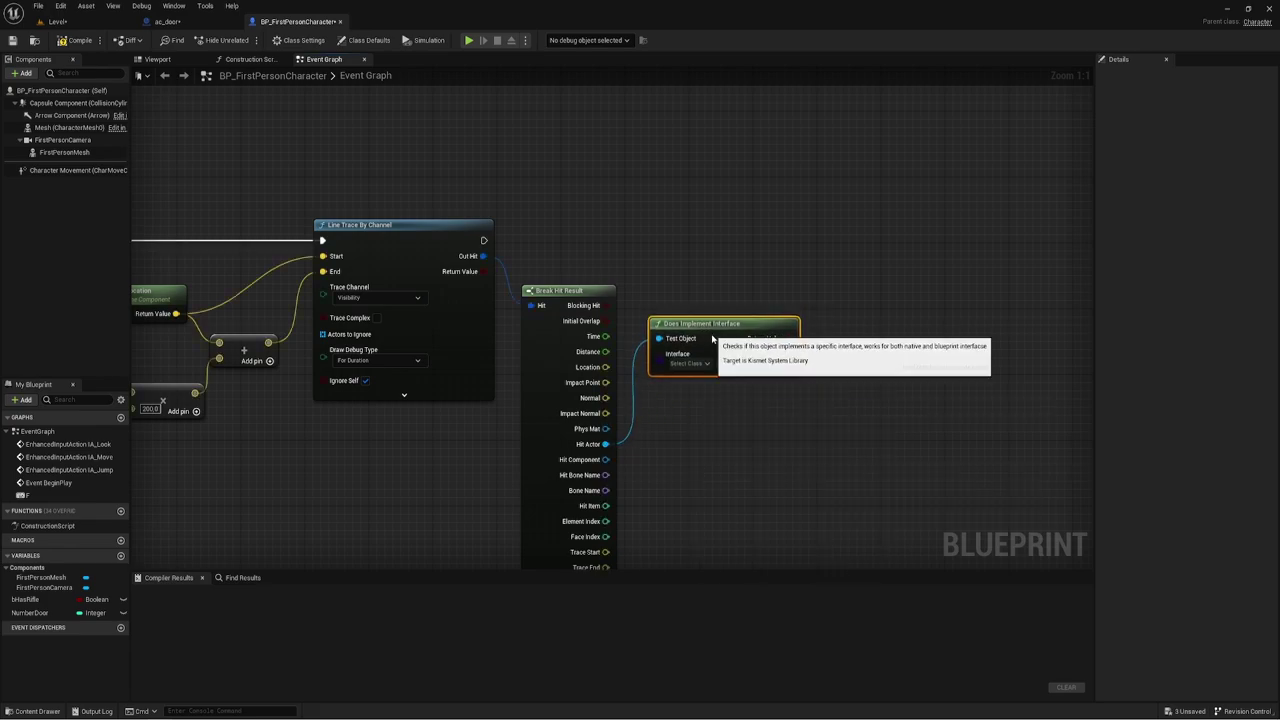
left_click(707, 372)
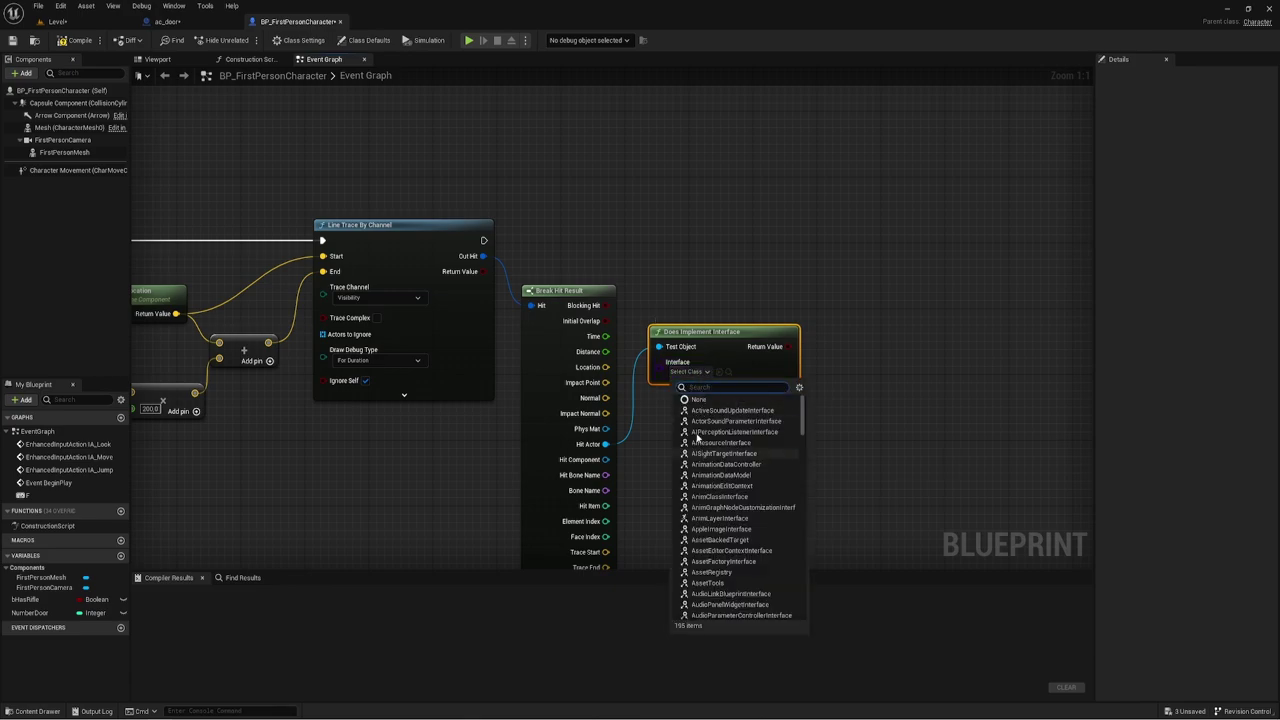
left_click(867, 346)
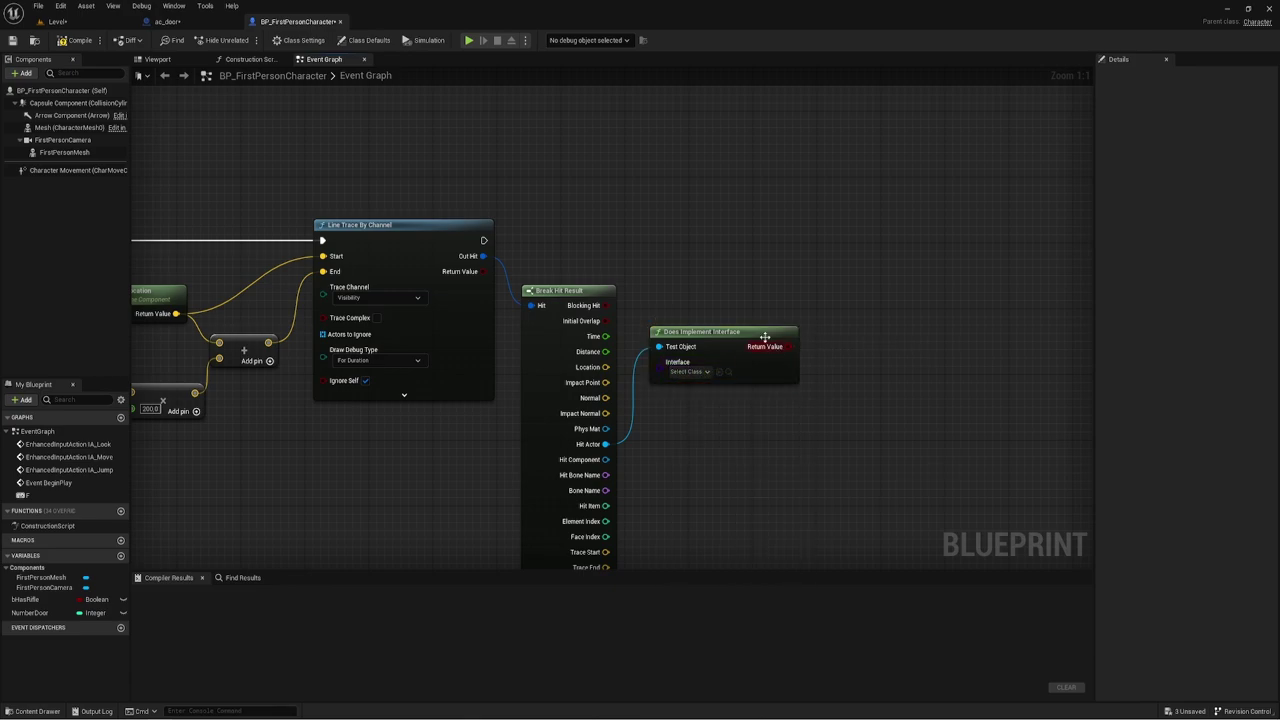
Add a Branch with the interface check as its Condition, then compile
left_click(727, 209)
mouse_move(484, 240)
left_mouse_down()
mouse_move(738, 232)
mouse_move(854, 250)
left_mouse_up()
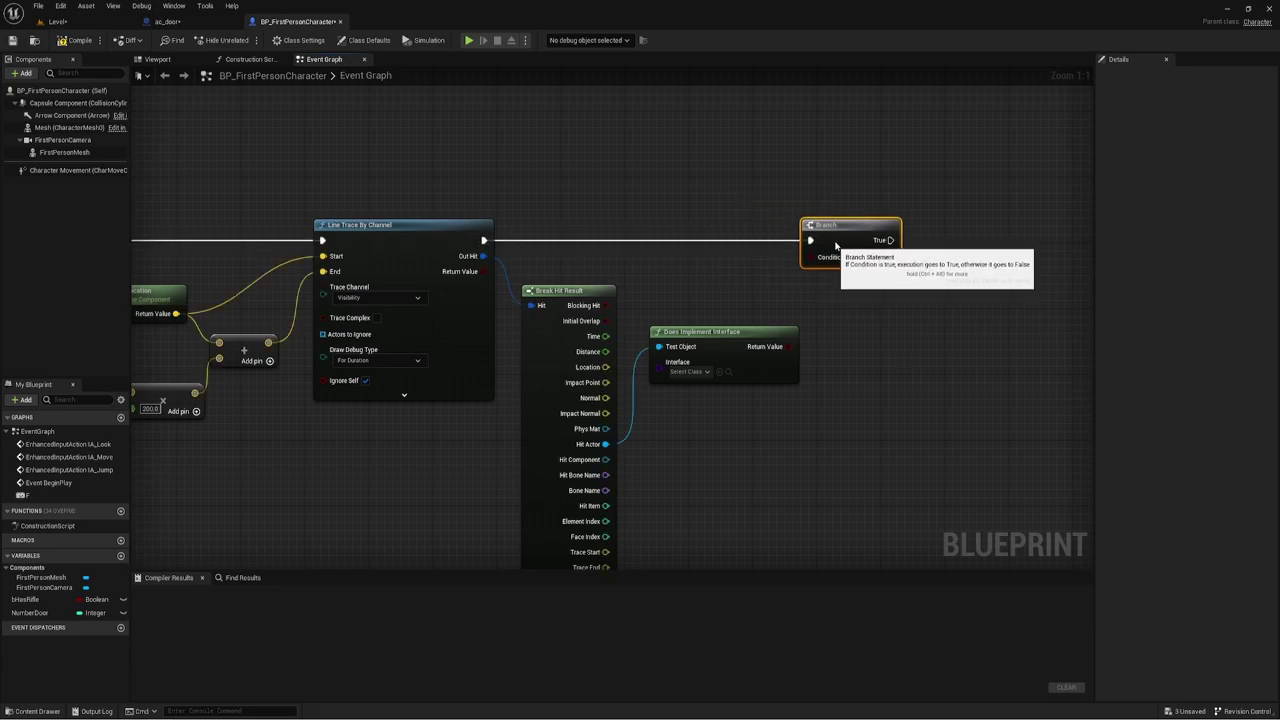
left_click_drag(789, 346, 812, 257)
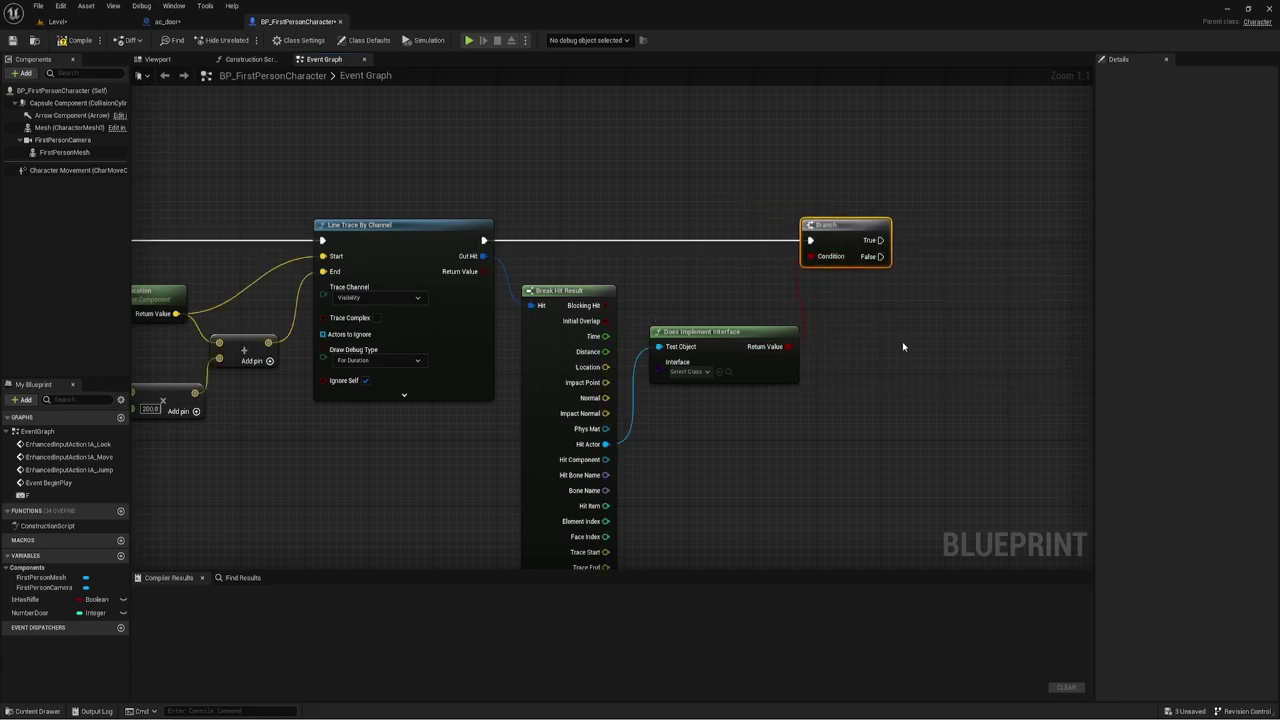
right_click_drag(903, 346, 834, 335)
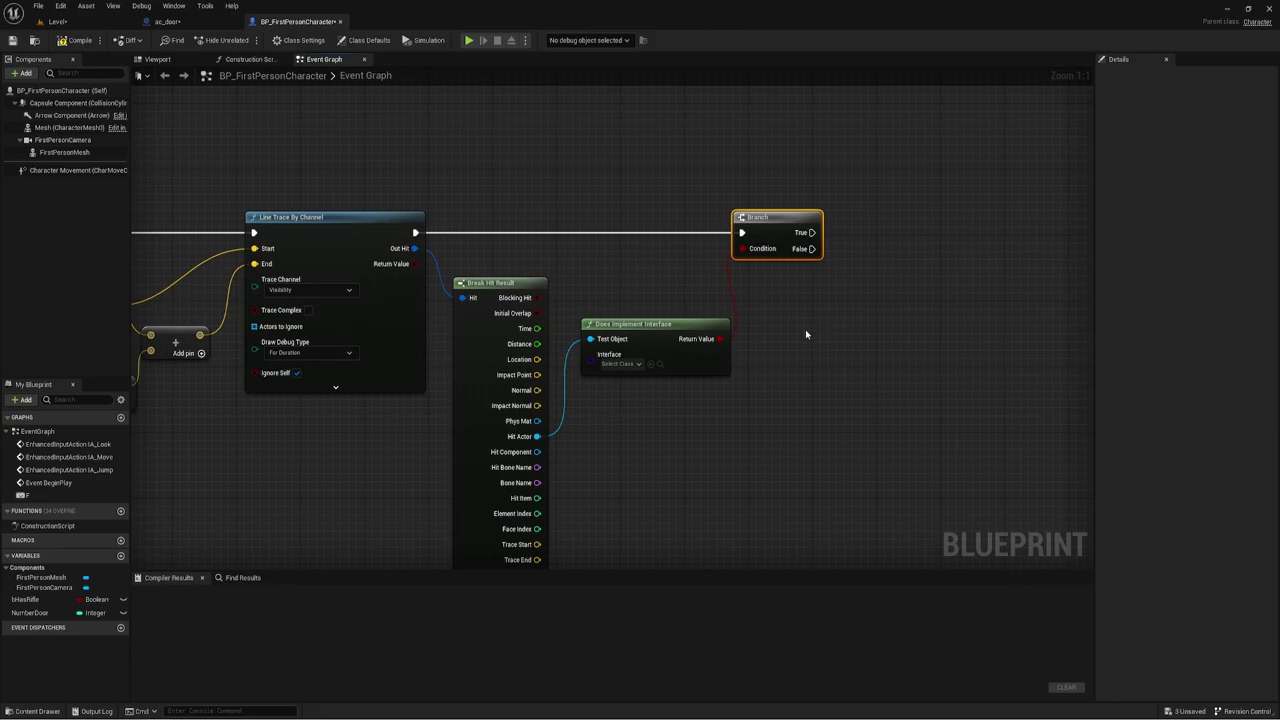
left_click(75, 40)
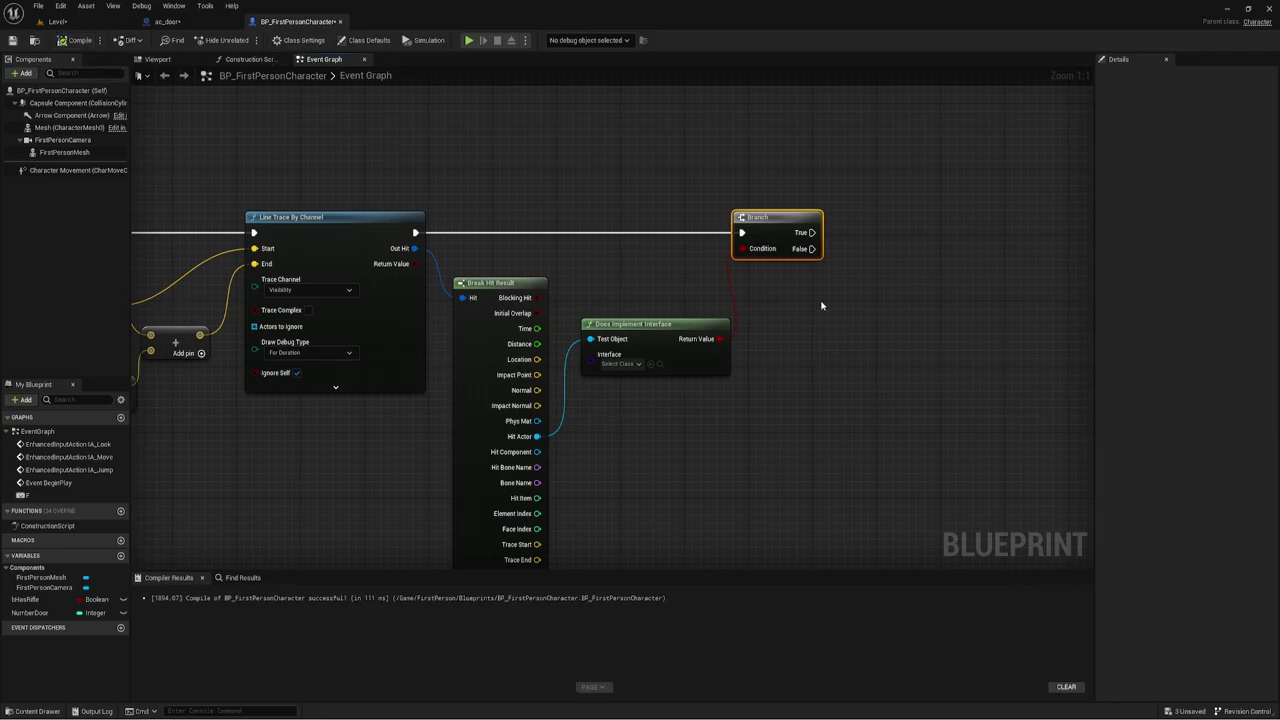
left_click_drag(818, 235, 818, 235)
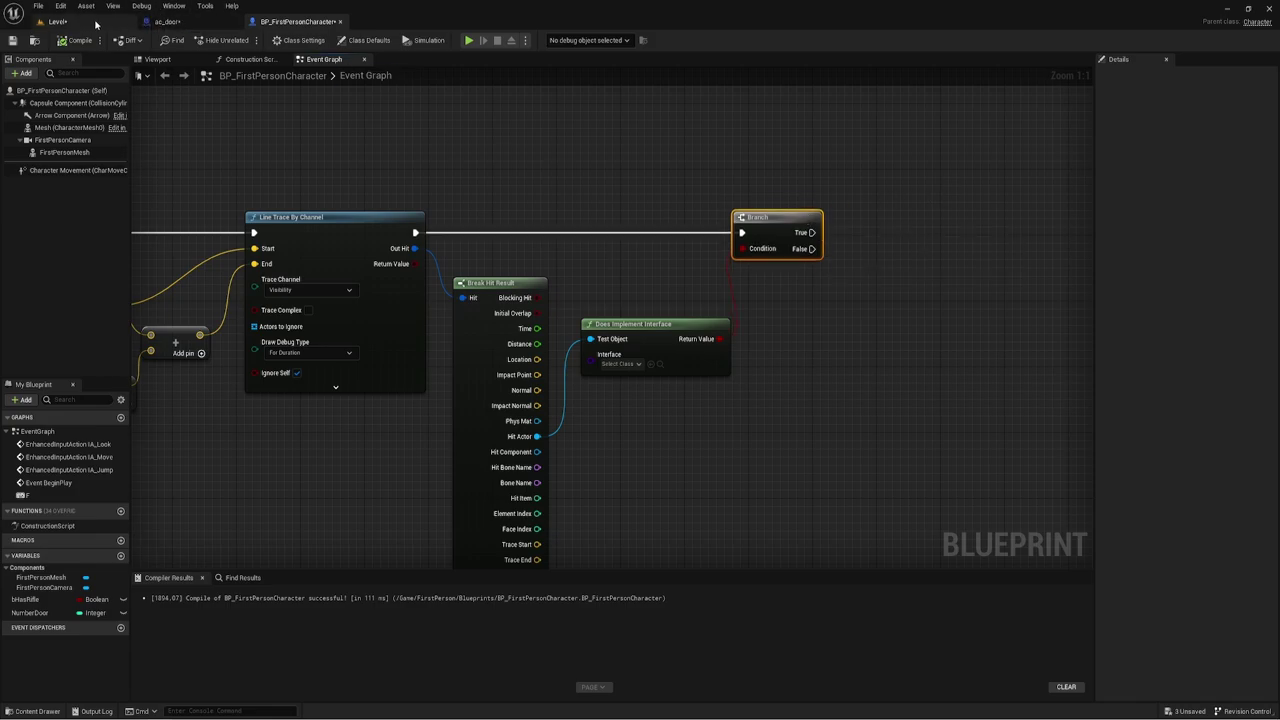
From the level editor, create a Blueprint Interface named BP_Inter in Content and open it
left_click(178, 22)
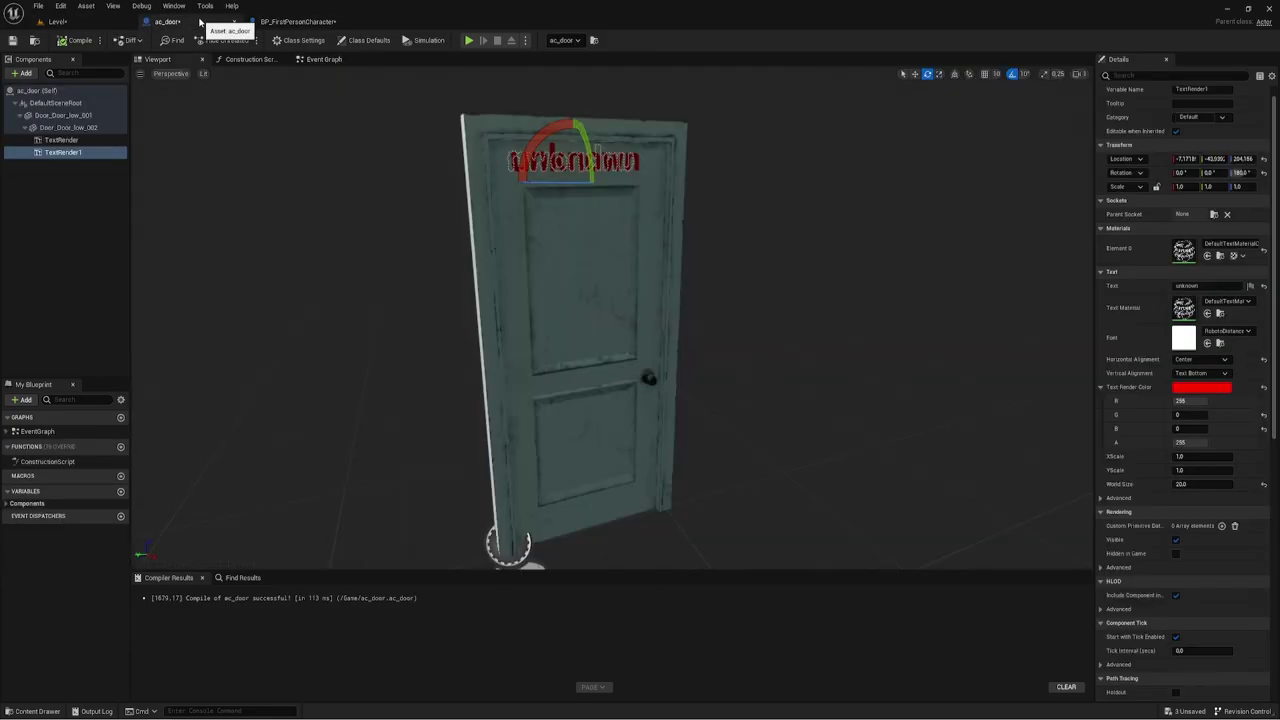
left_click(57, 21)
right_click(632, 616)
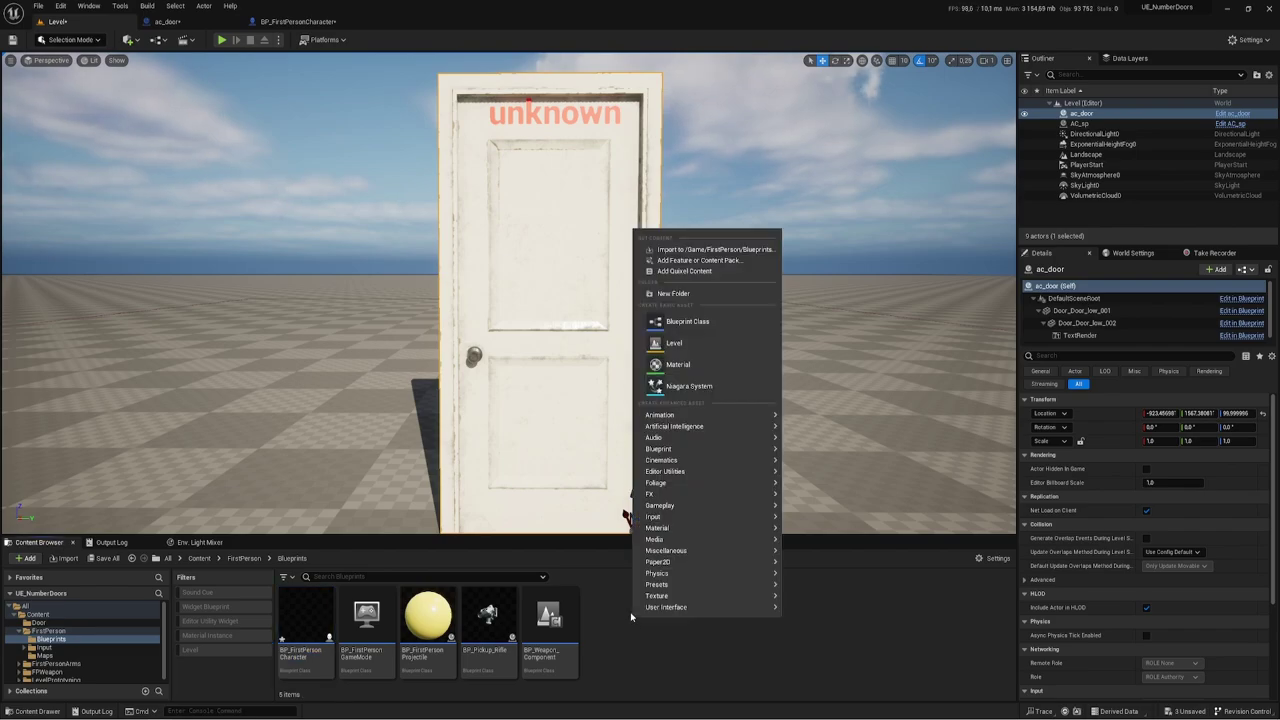
left_click(199, 558)
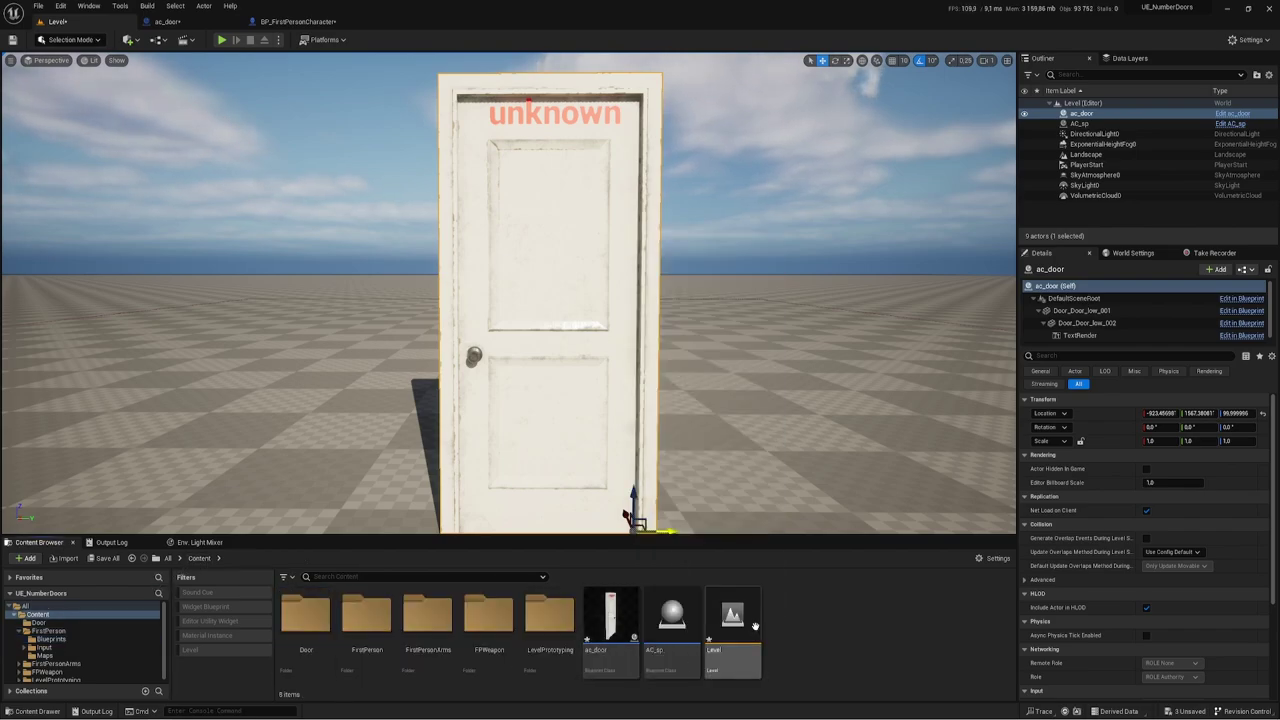
right_click(836, 626)
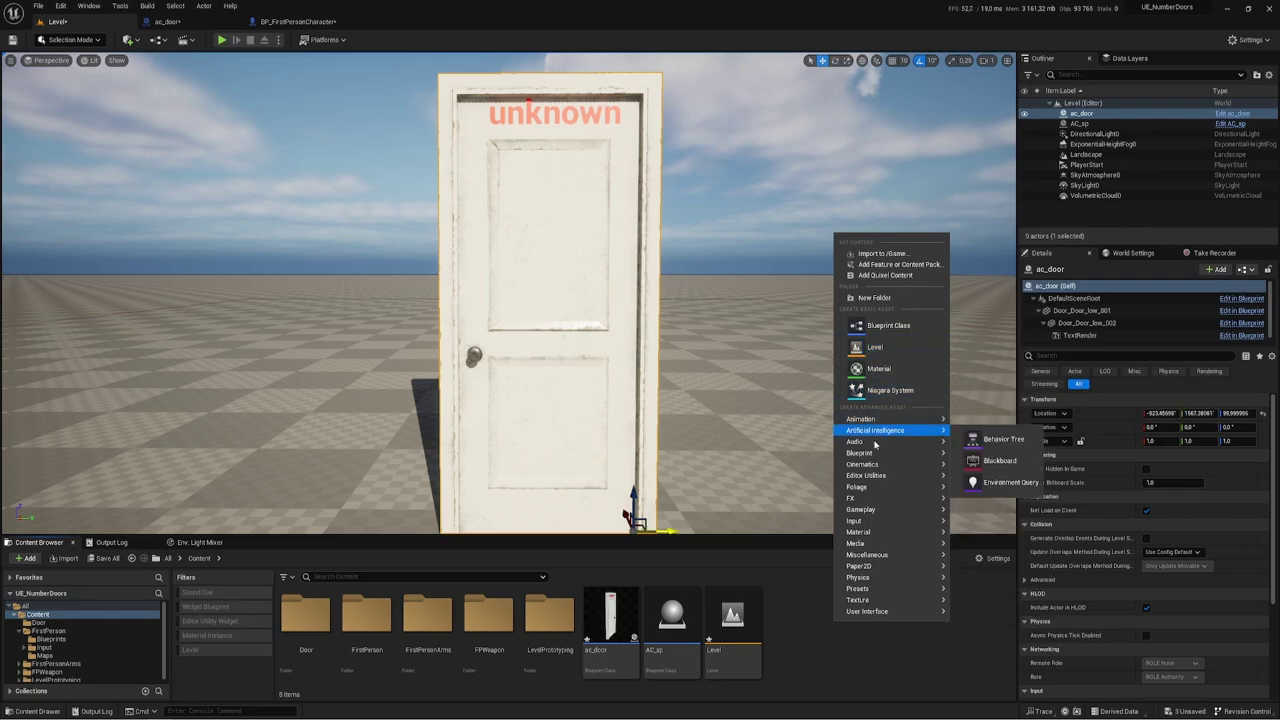
mouse_move(870, 456)
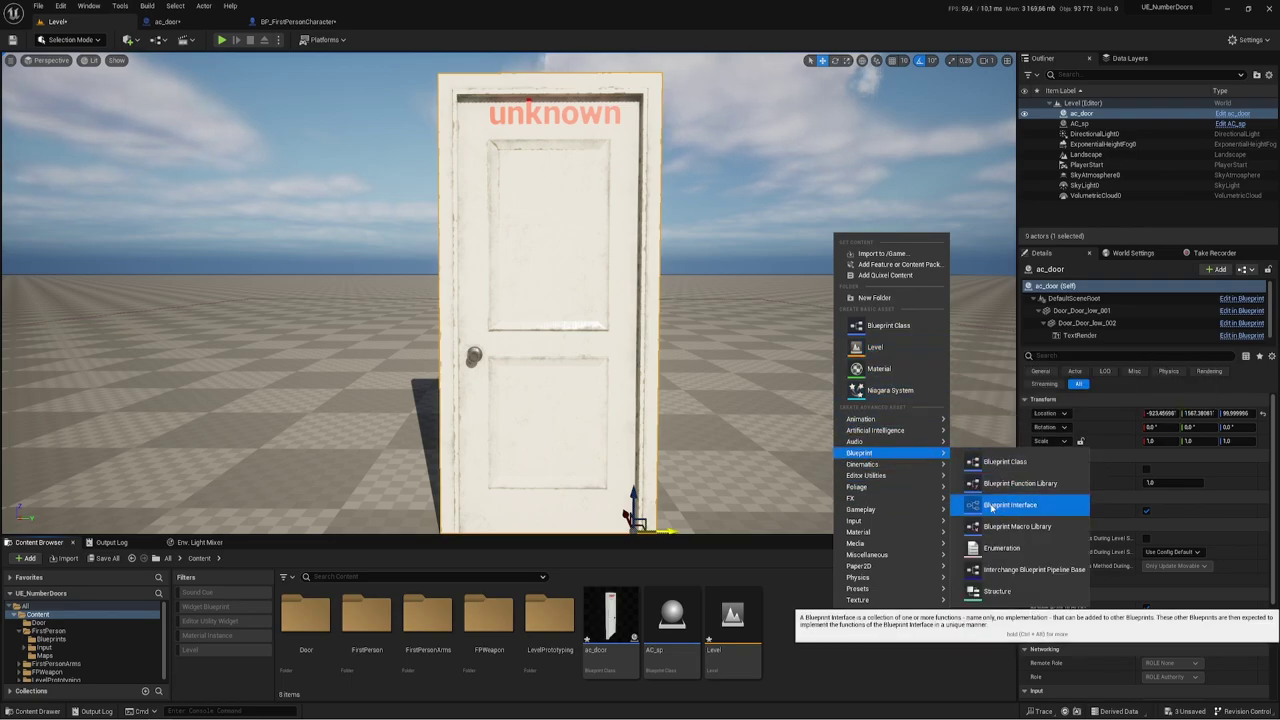
left_click(1022, 512)
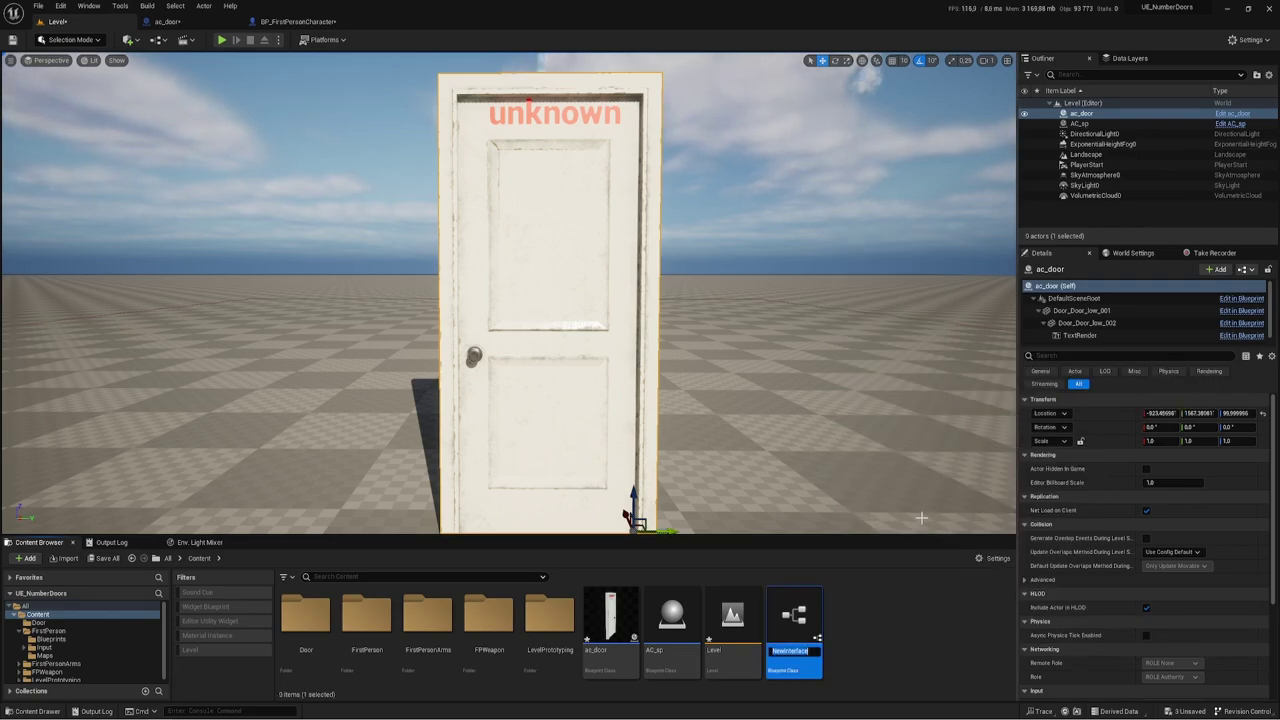
type("BP_")
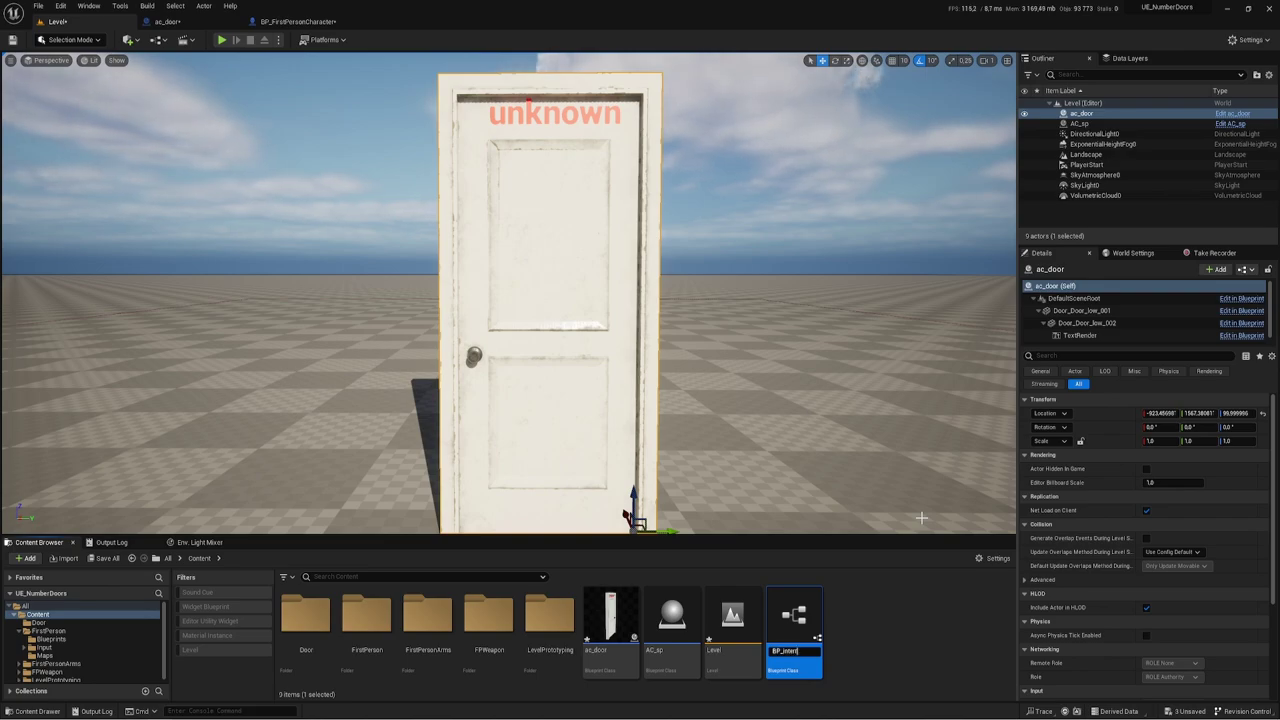
key("Return")
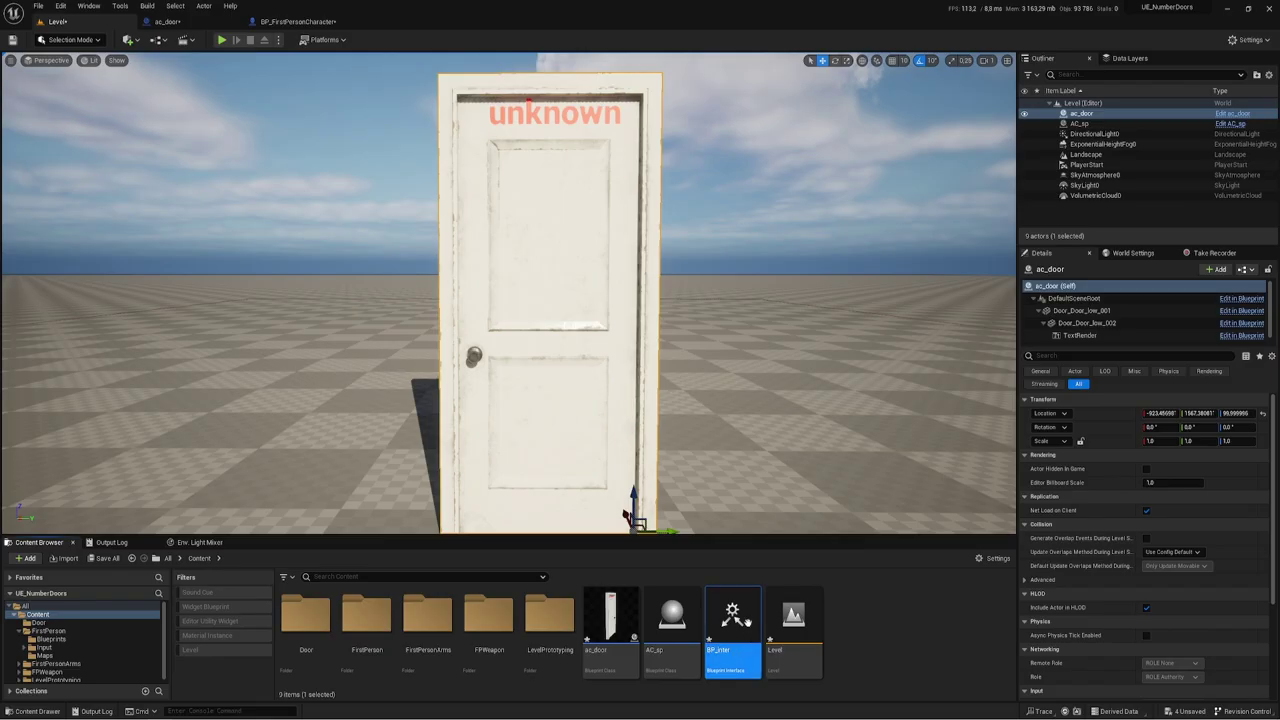
double_click(745, 622)
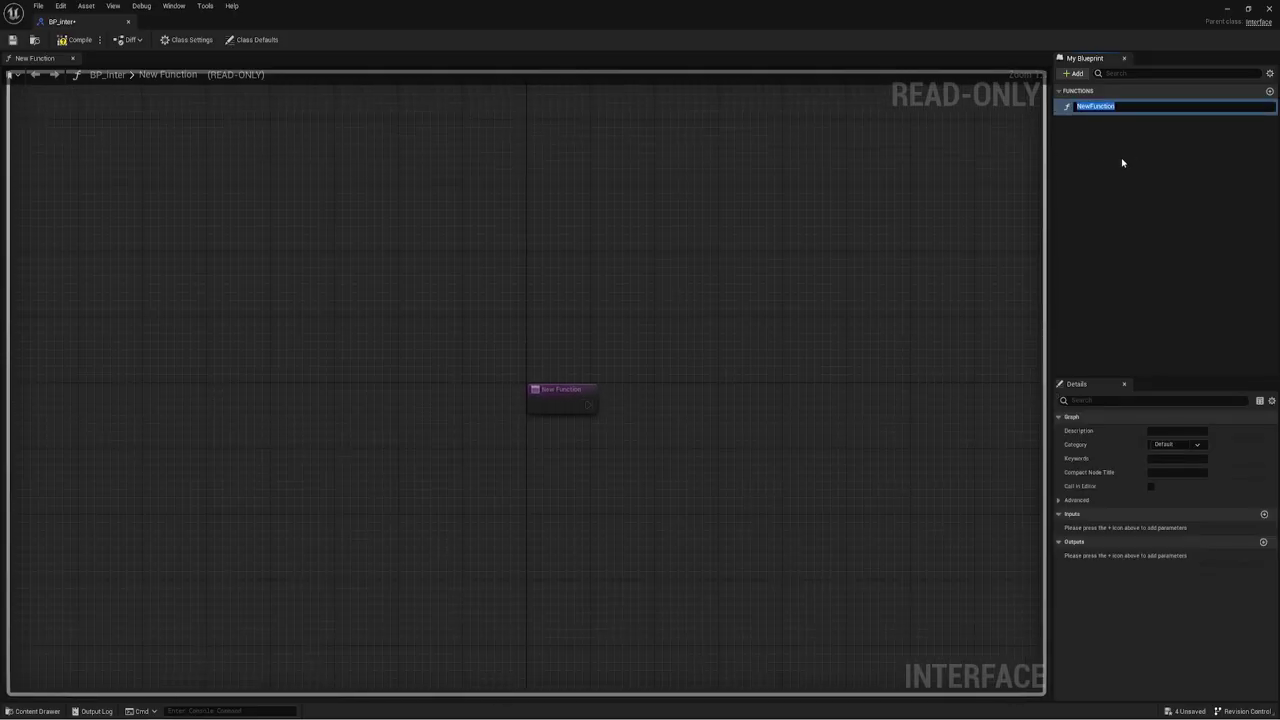
Rename the interface's NewFunction to F_doorOpen and select it in My Blueprint
type("F_doorOpe")
type("n")
key("Return")
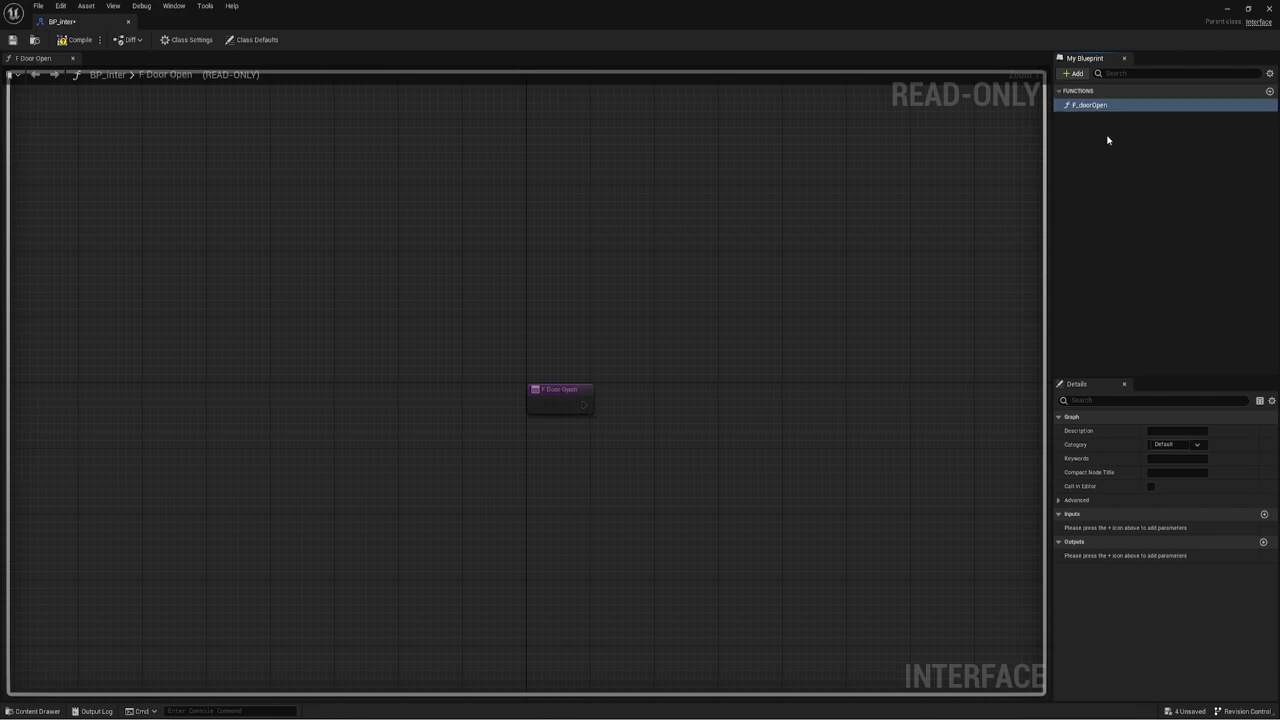
left_click_drag(451, 274, 769, 490)
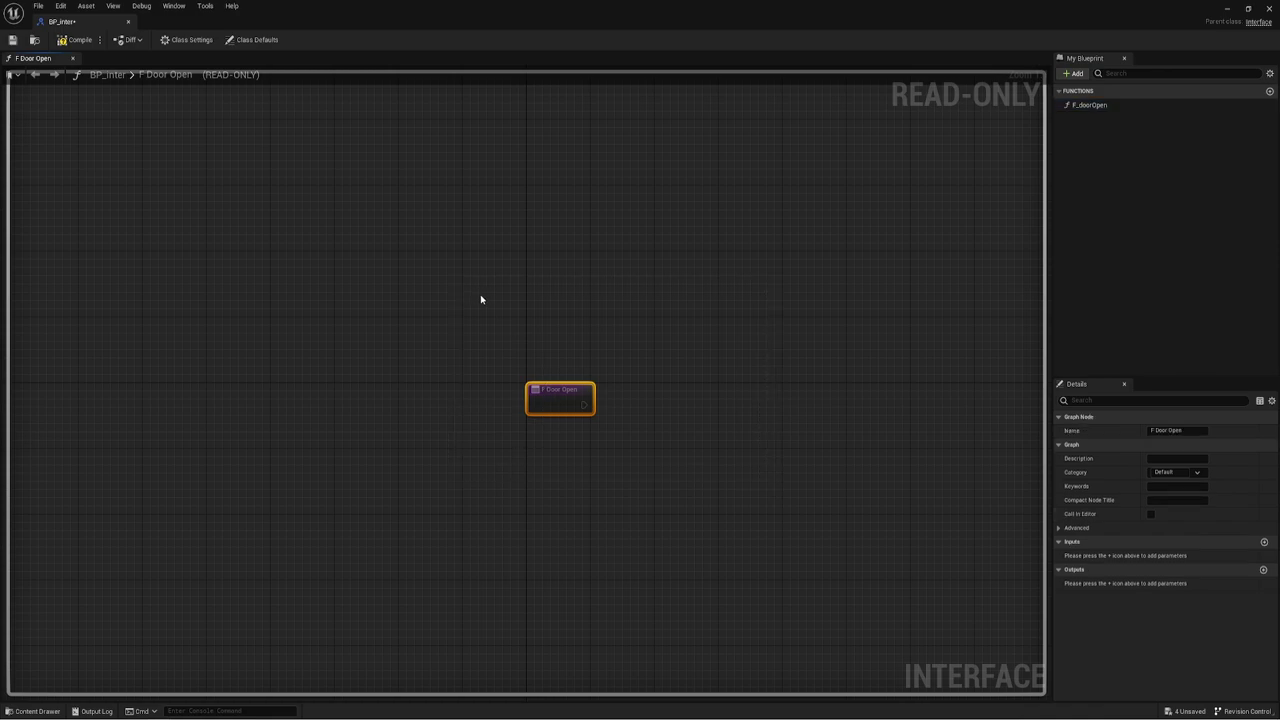
right_click_drag(751, 322, 656, 315)
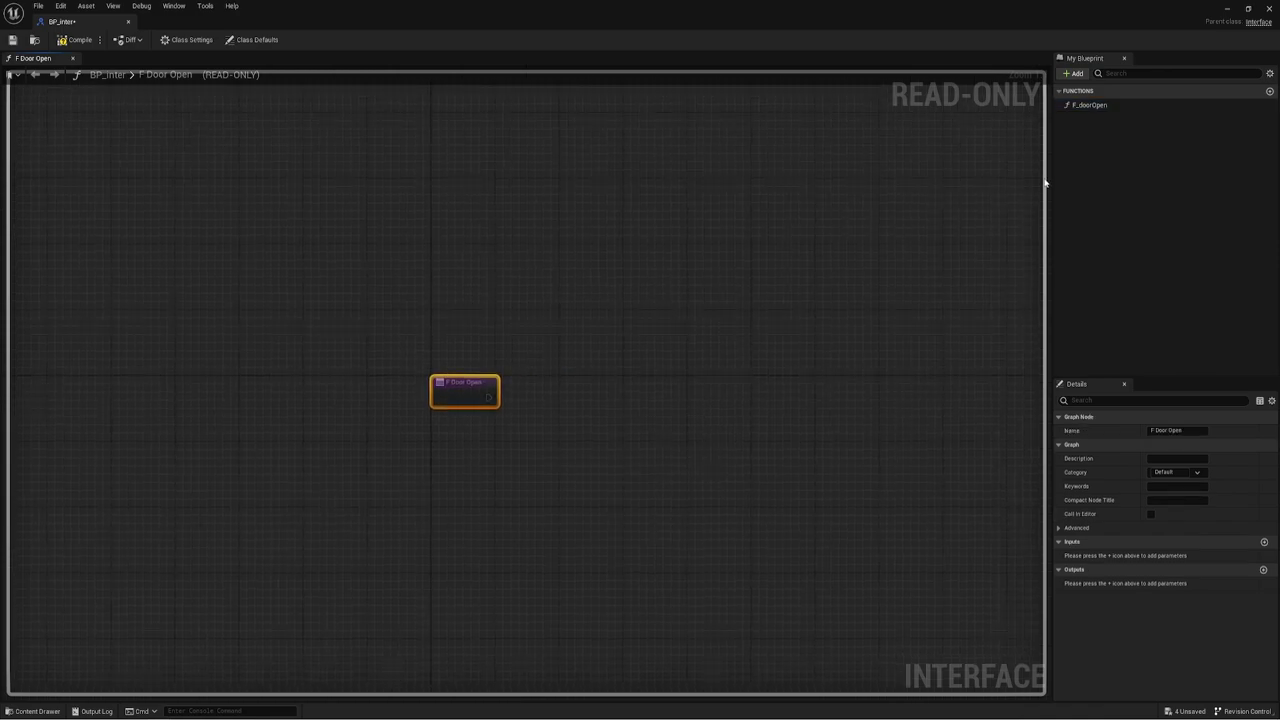
left_click(1100, 106)
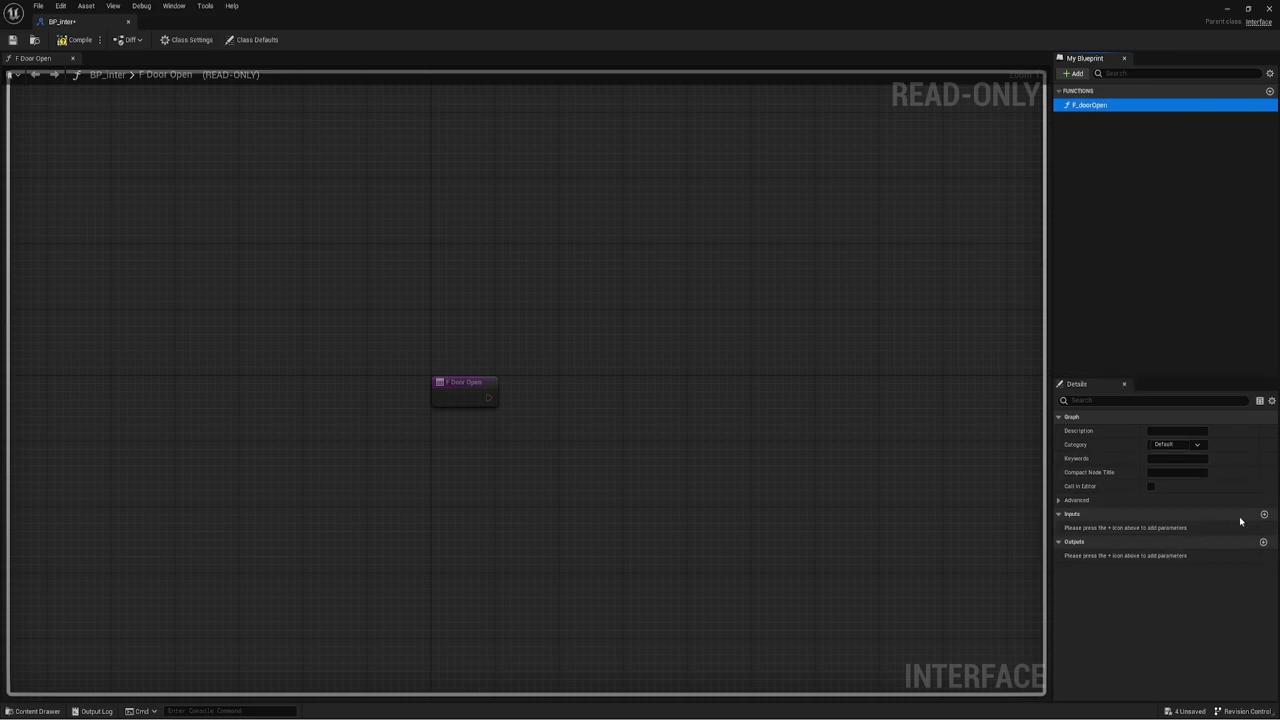
Add an input named Player to F_doorOpen, typed as a BP First Person Character reference
left_click(1265, 515)
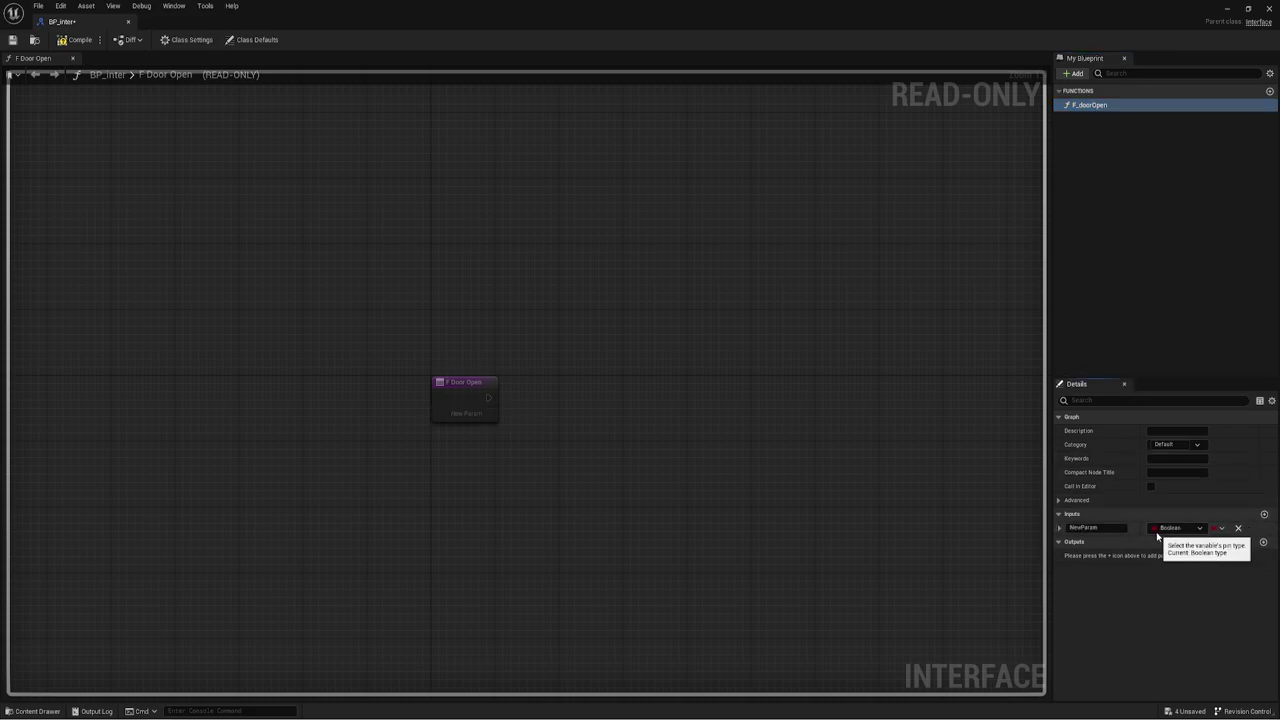
left_click(1120, 530)
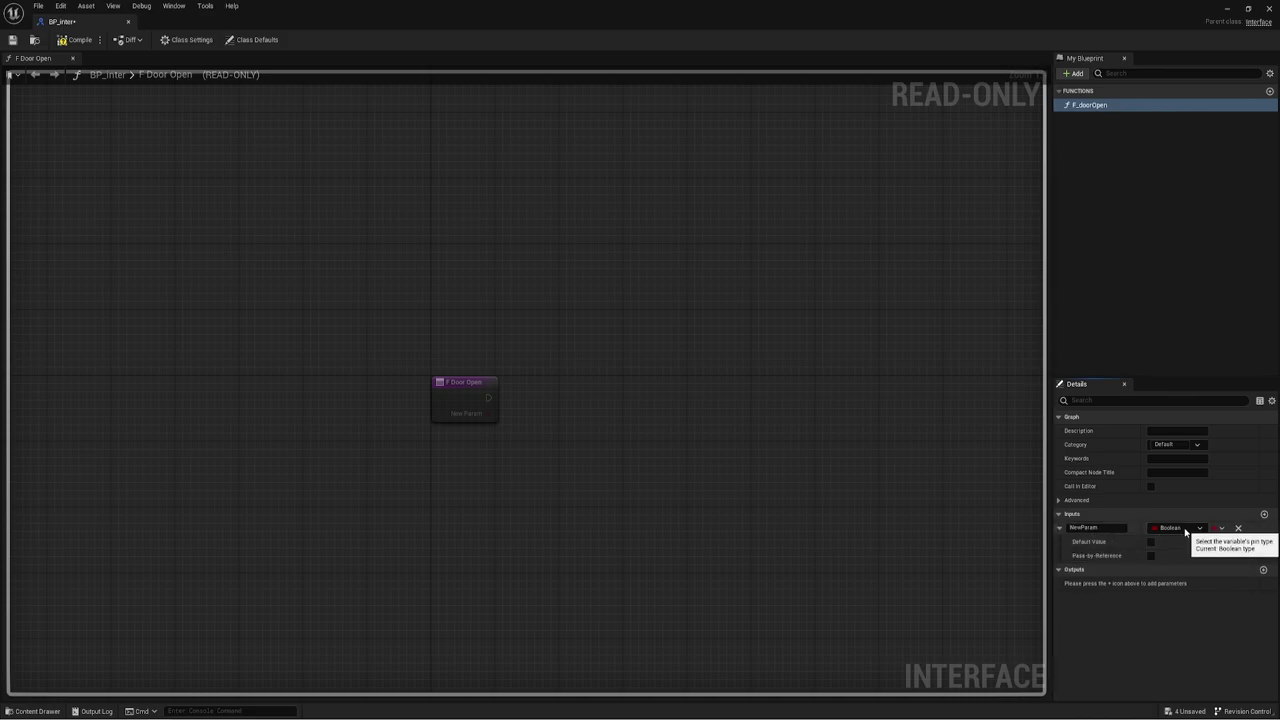
left_click(1061, 528)
left_click(1165, 528)
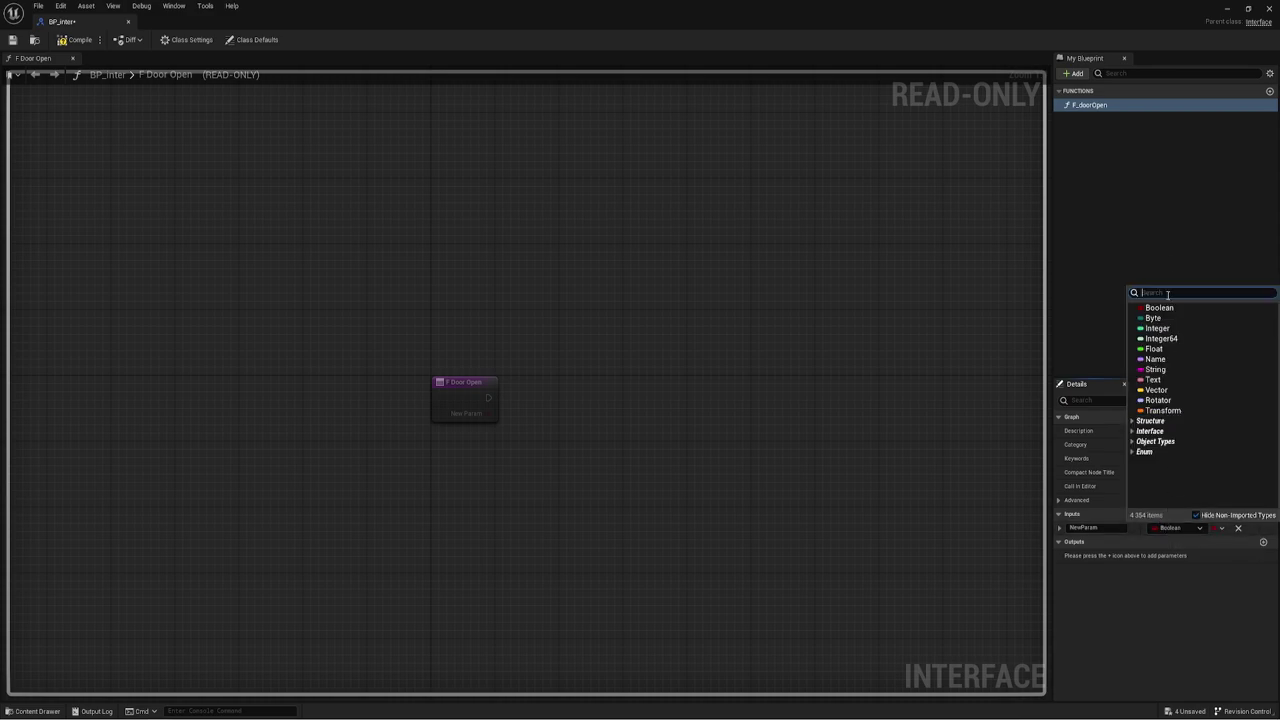
type("fi")
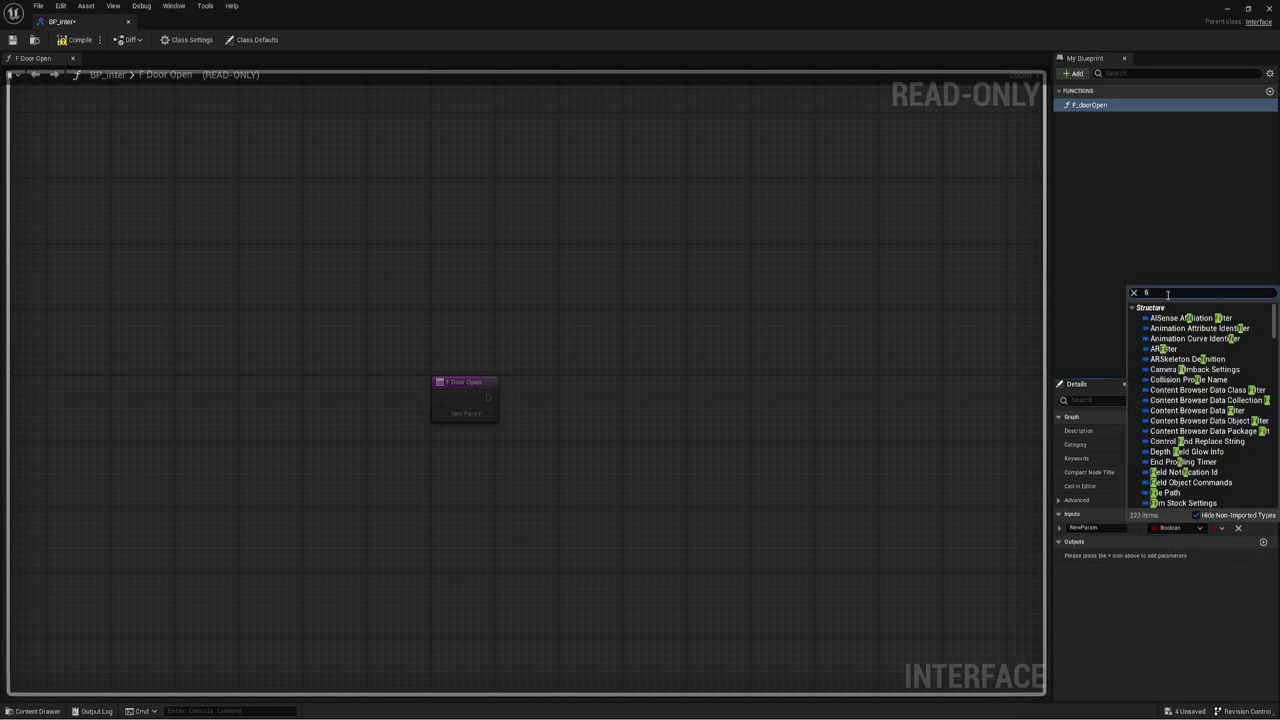
type("r")
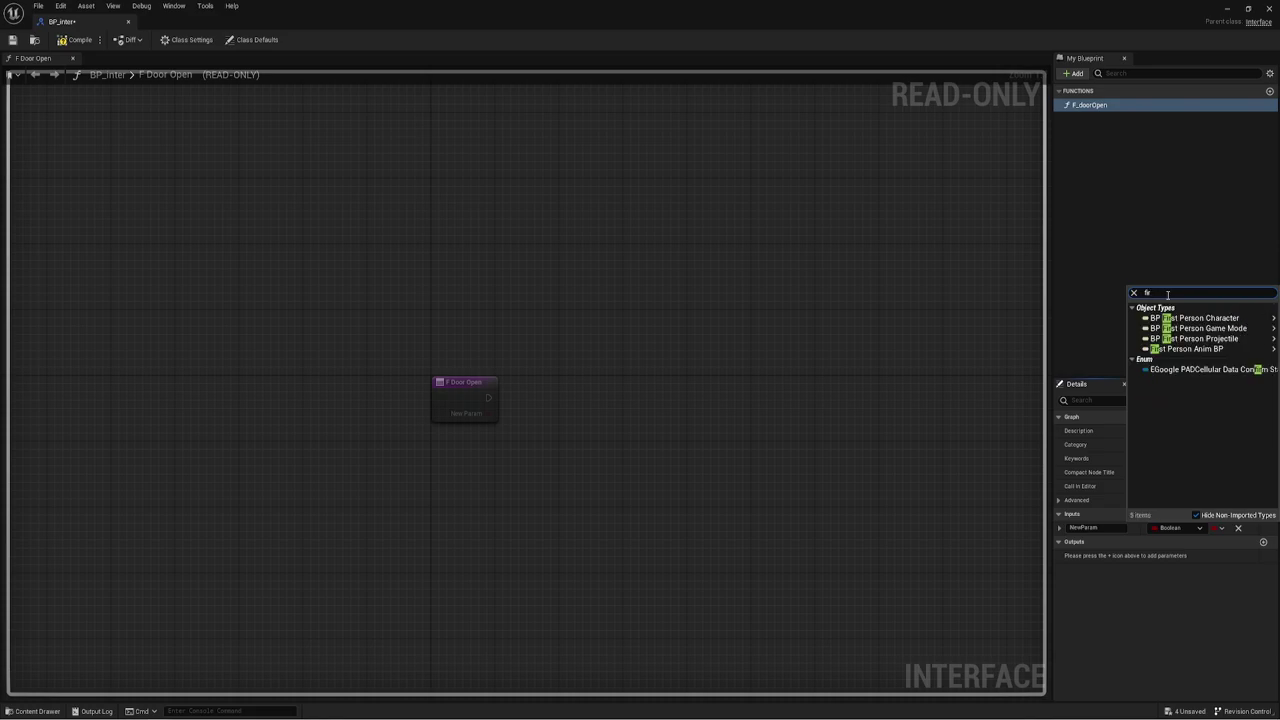
type("d")
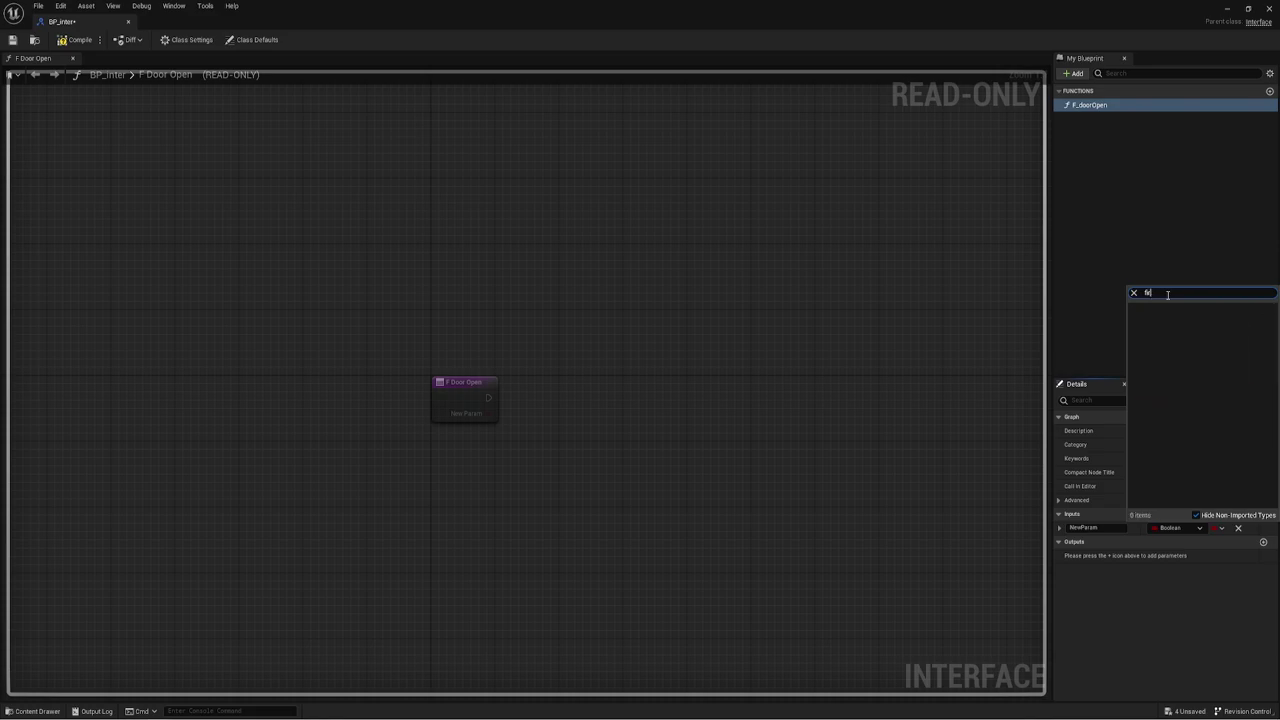
key("BackSpace")
left_click(1221, 323)
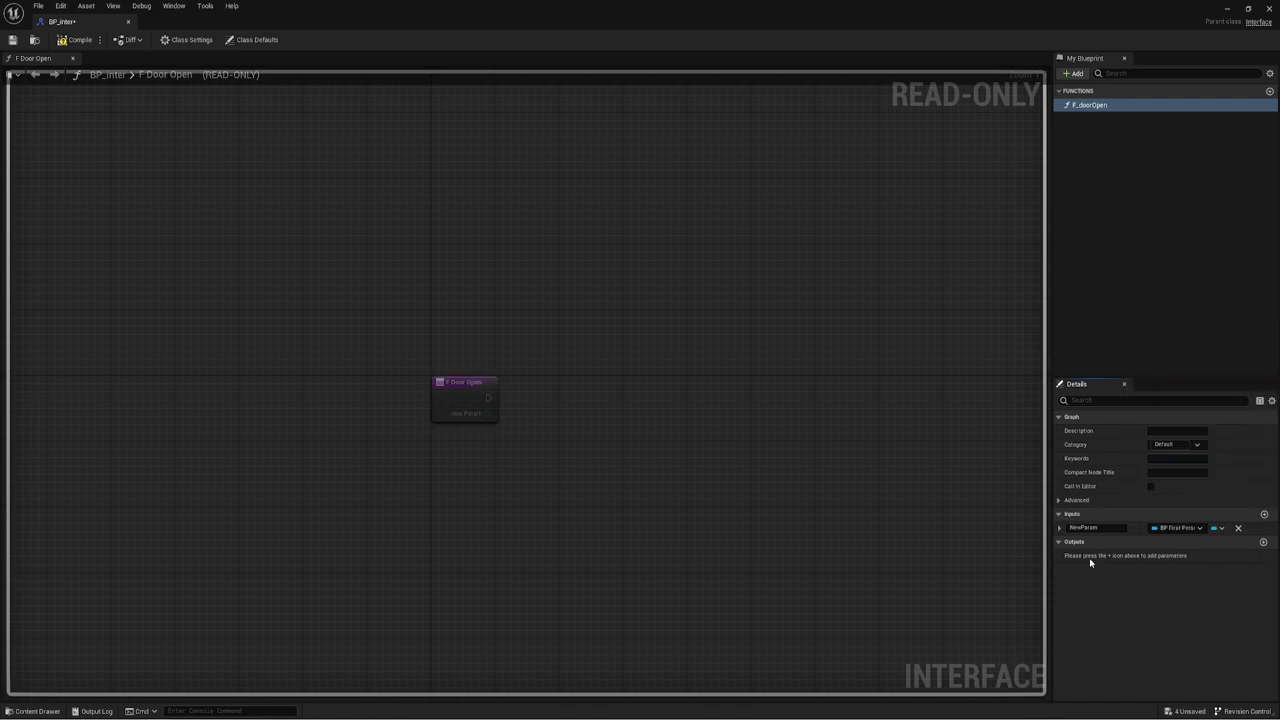
left_click(1084, 527)
type("Player")
key("Return")
Dock BP_Inter as a tab and add BP_Inter to BP_FirstPersonCharacter's implemented interfaces
left_click(128, 21)
left_click_drag(297, 42, 423, 22)
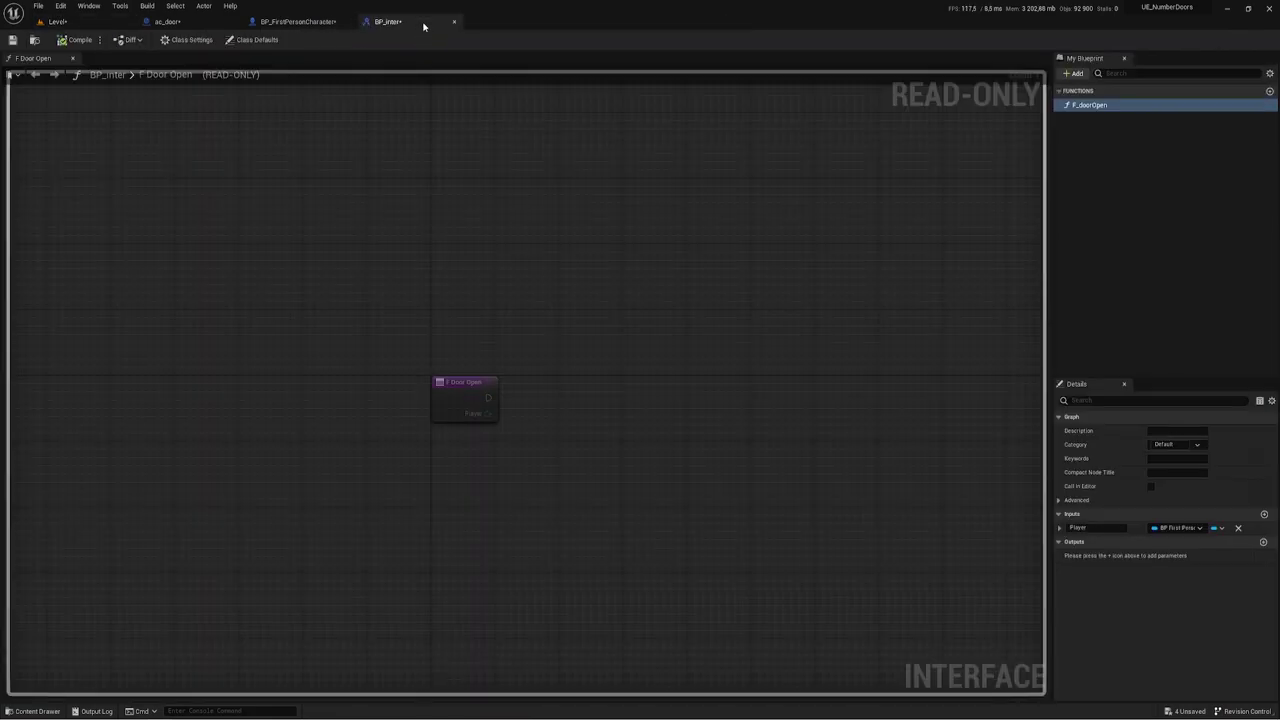
left_click(317, 23)
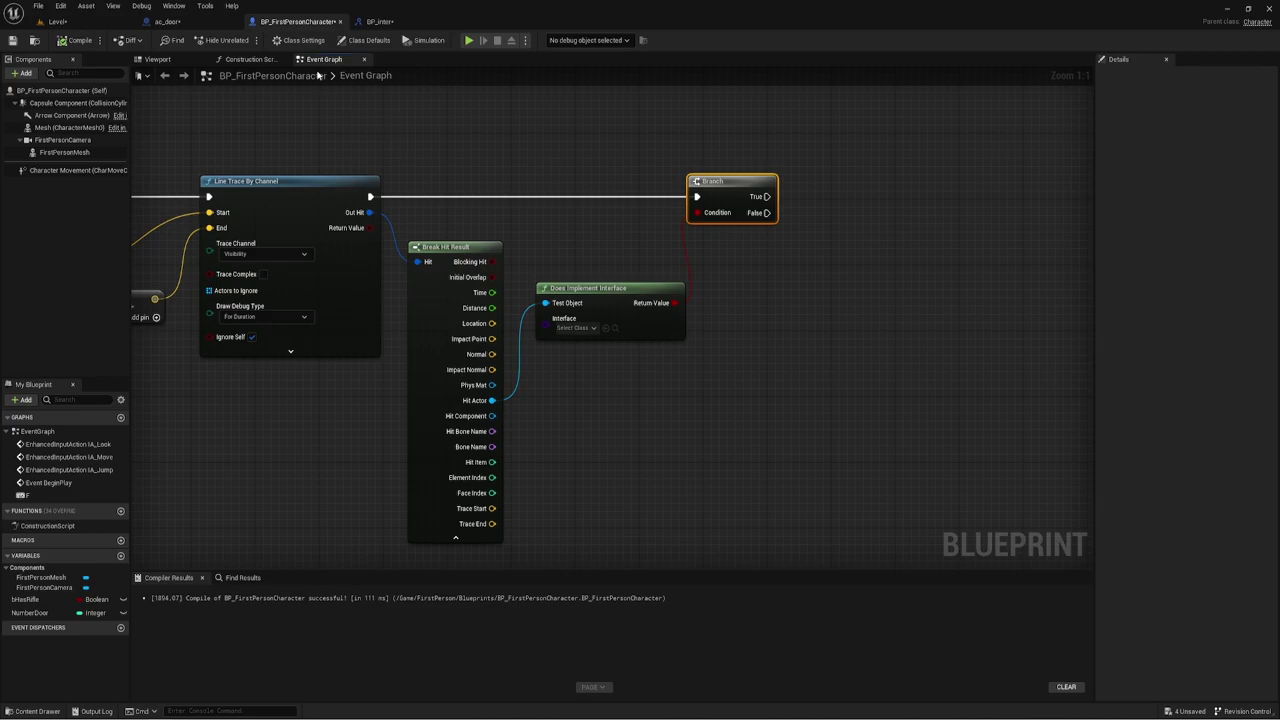
left_click(365, 45)
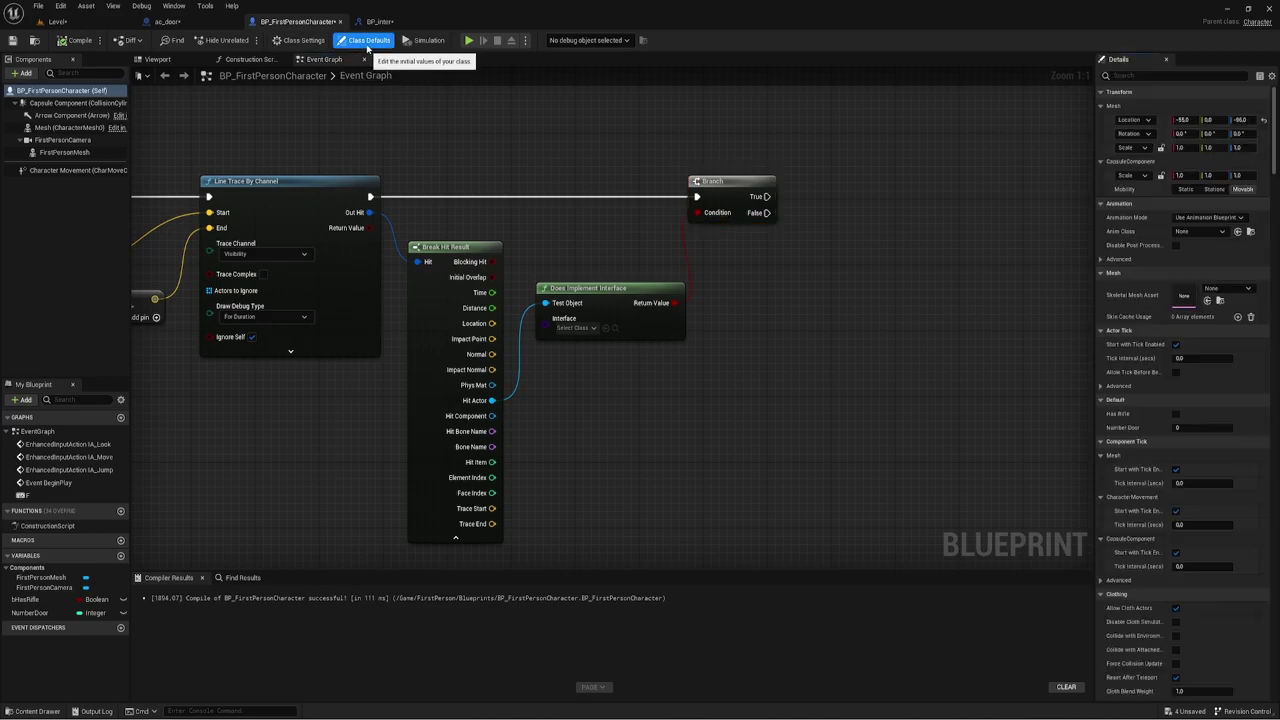
left_click(309, 42)
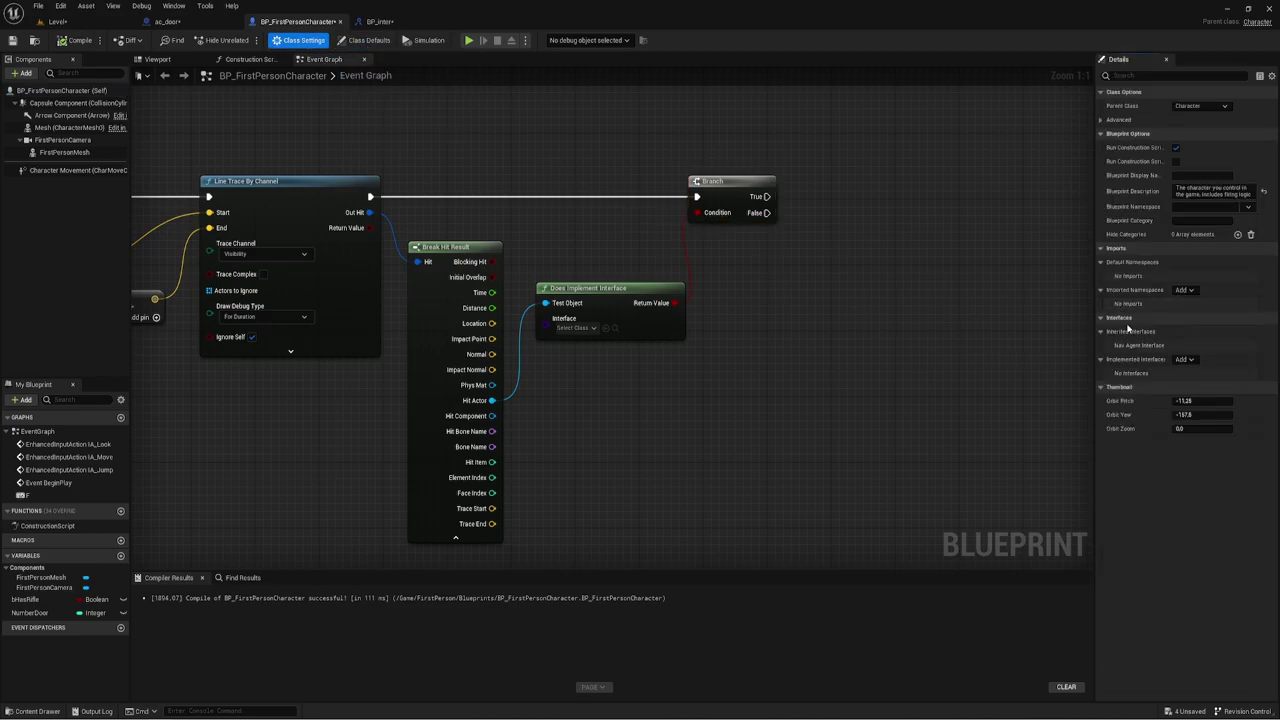
left_click(1192, 360)
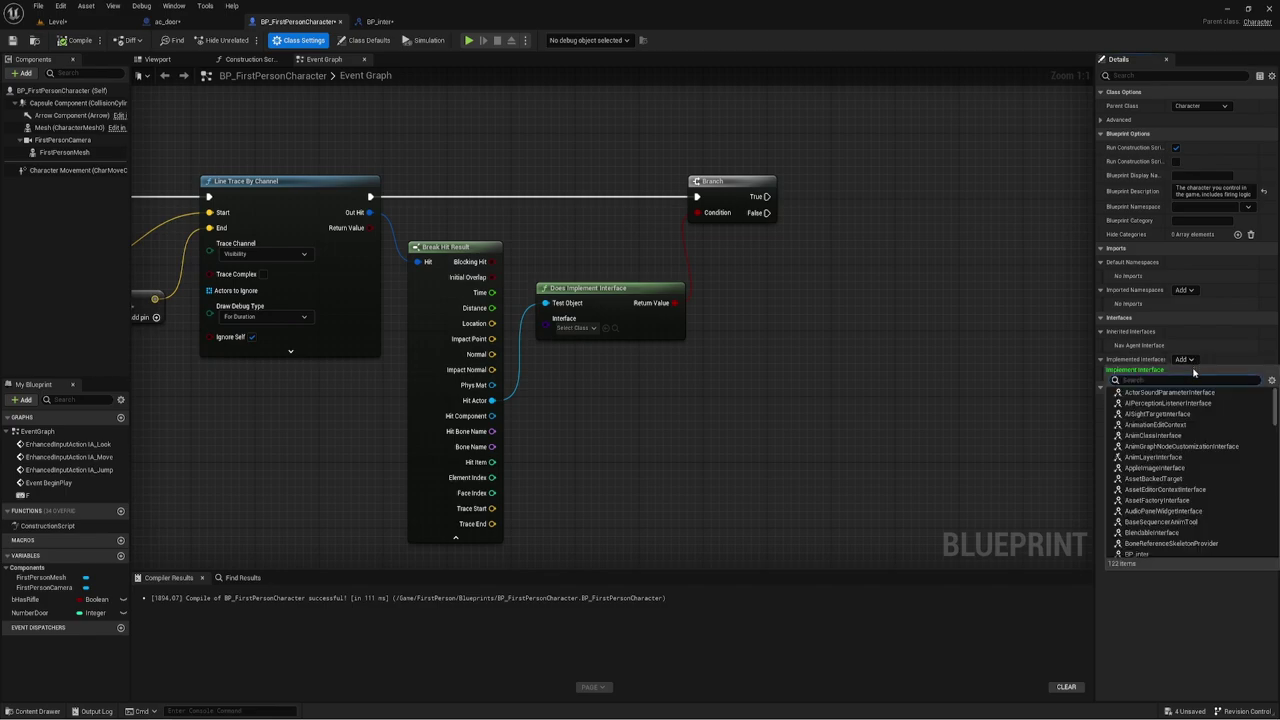
type("b")
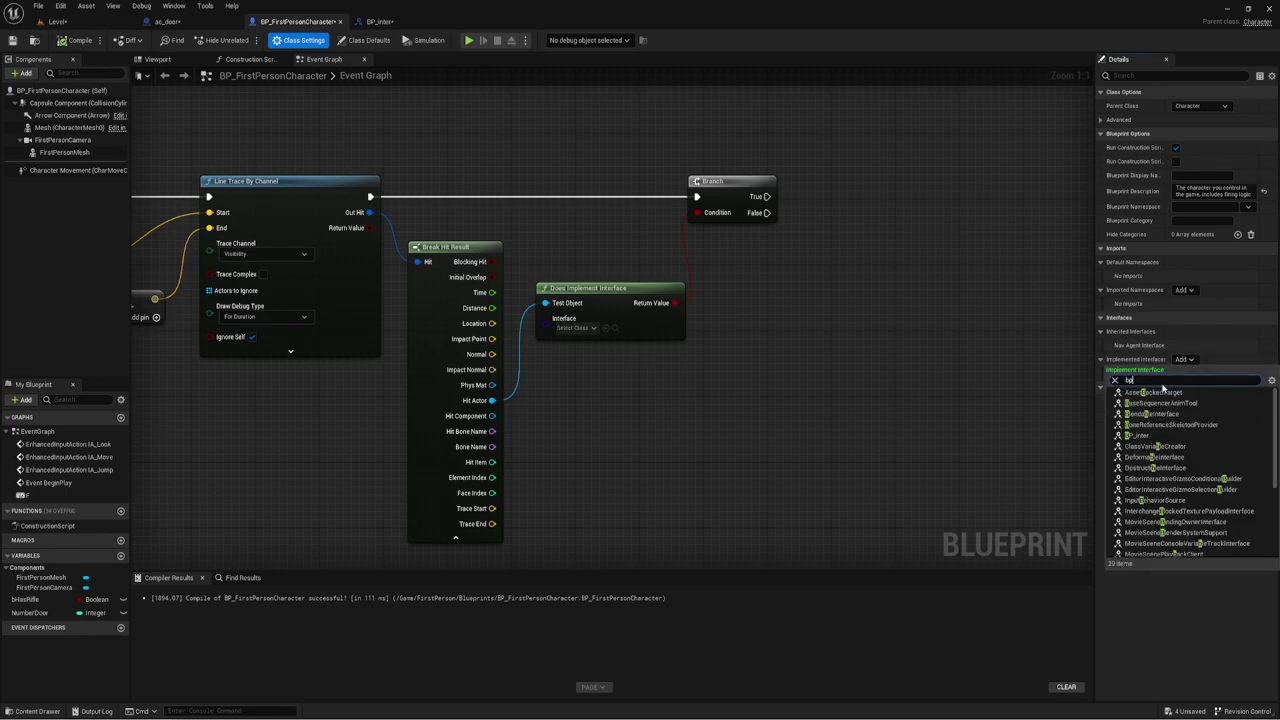
type("p")
left_click(1141, 393)
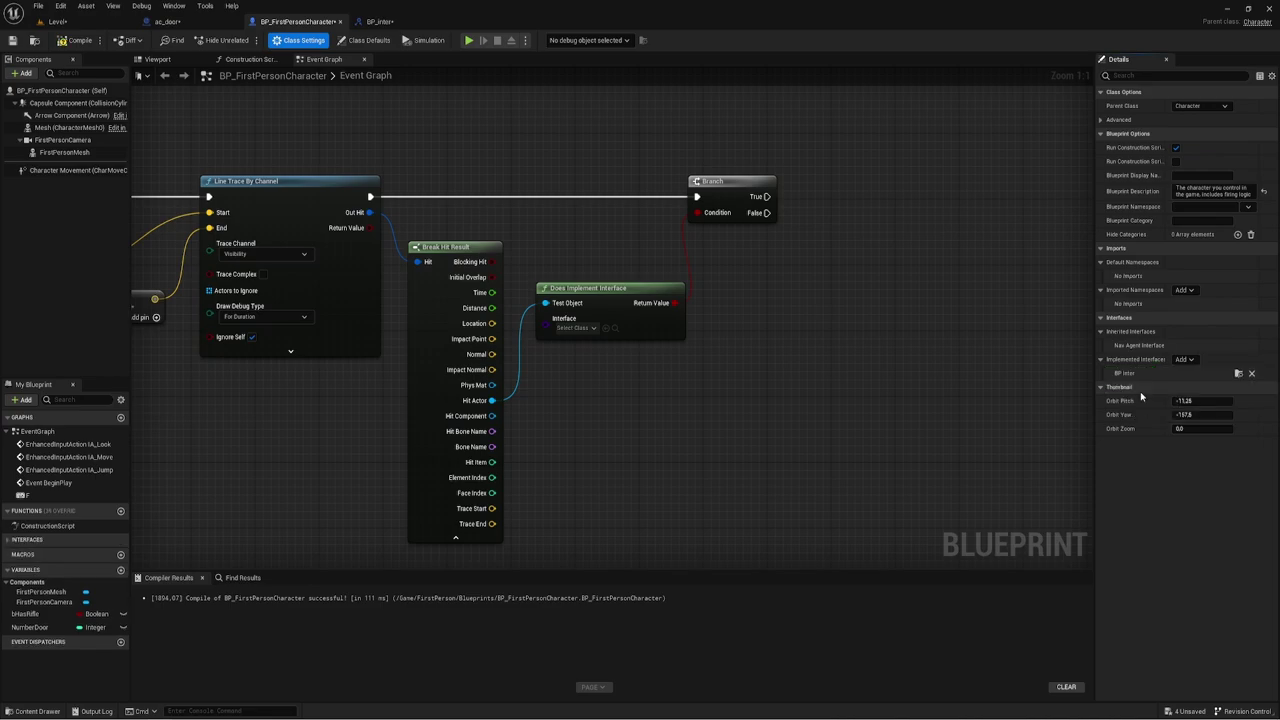
Set the Does Implement Interface node's Interface to BP_Inter
left_click(591, 329)
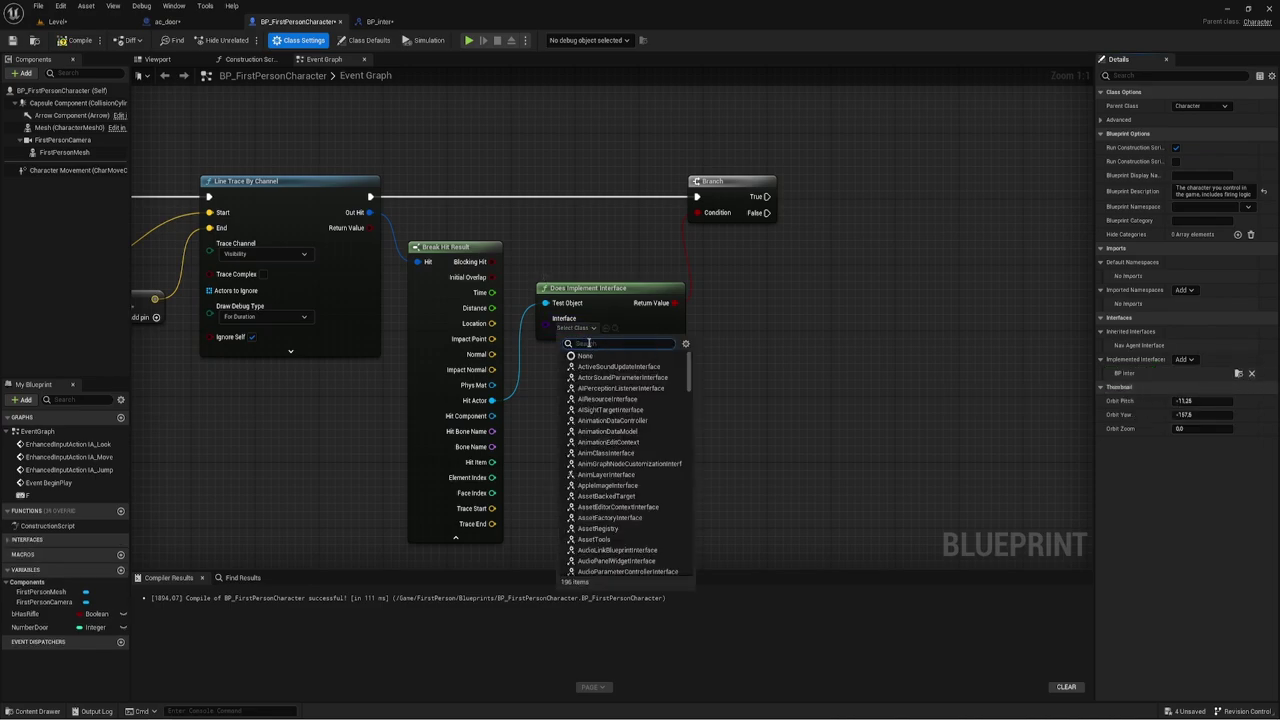
type("bp")
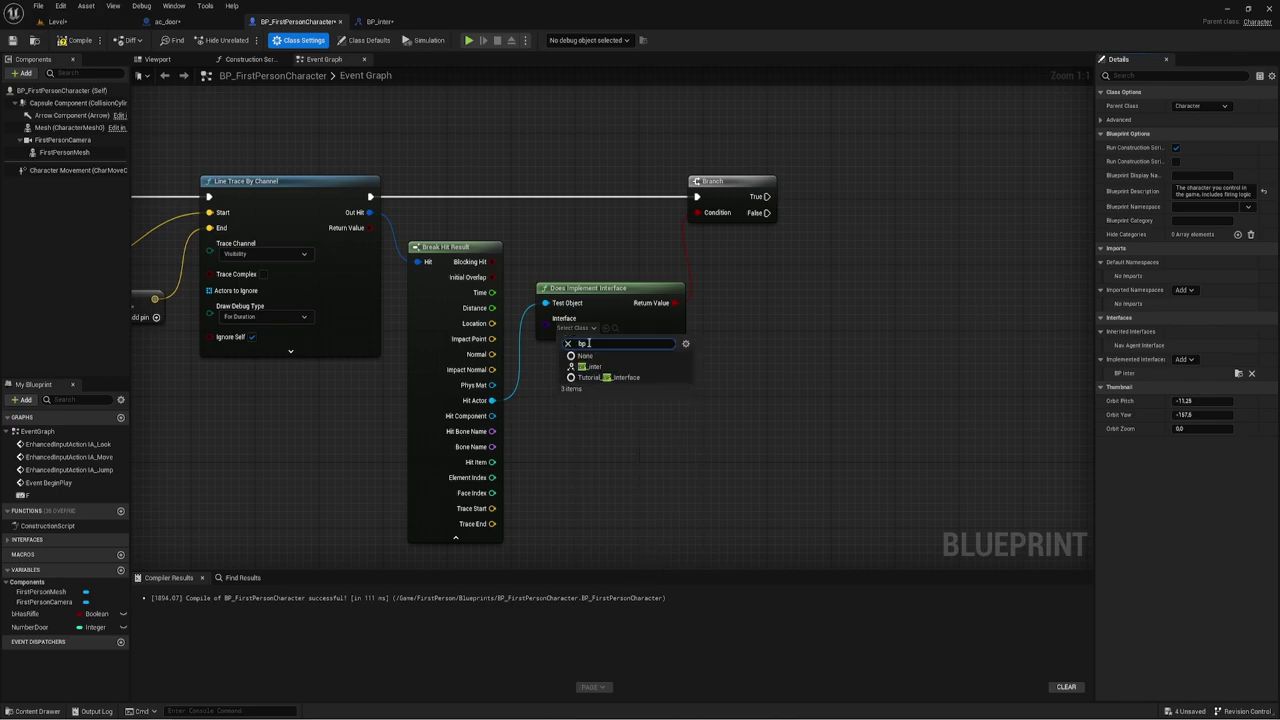
left_click(590, 366)
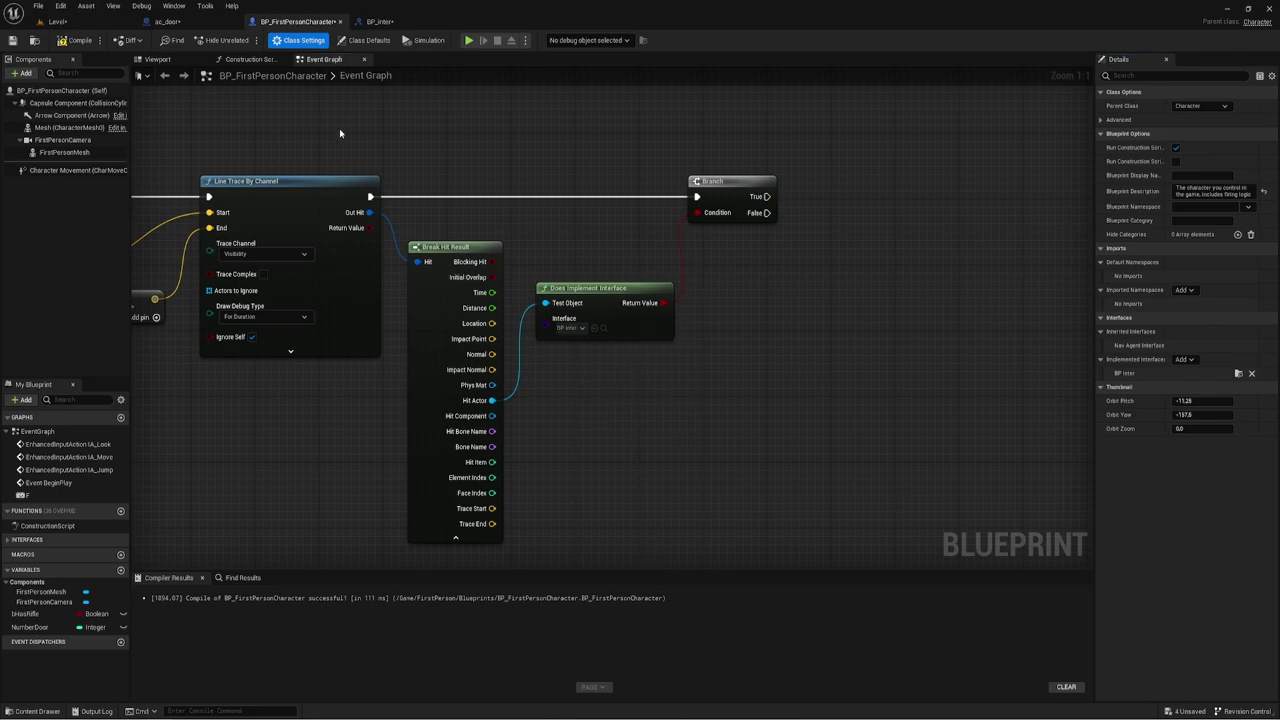
Add BP_Inter to ac_door's implemented interfaces, compile, and reveal F Door Open under Interfaces
left_click(167, 21)
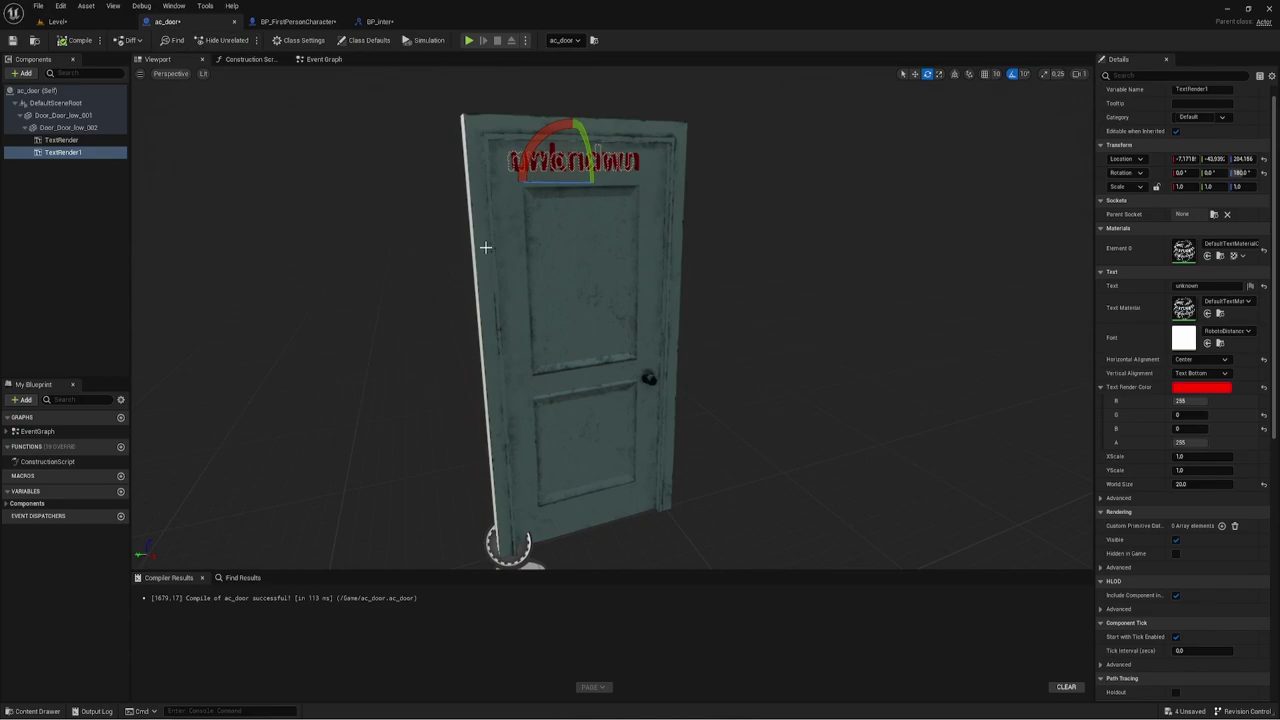
left_click(300, 40)
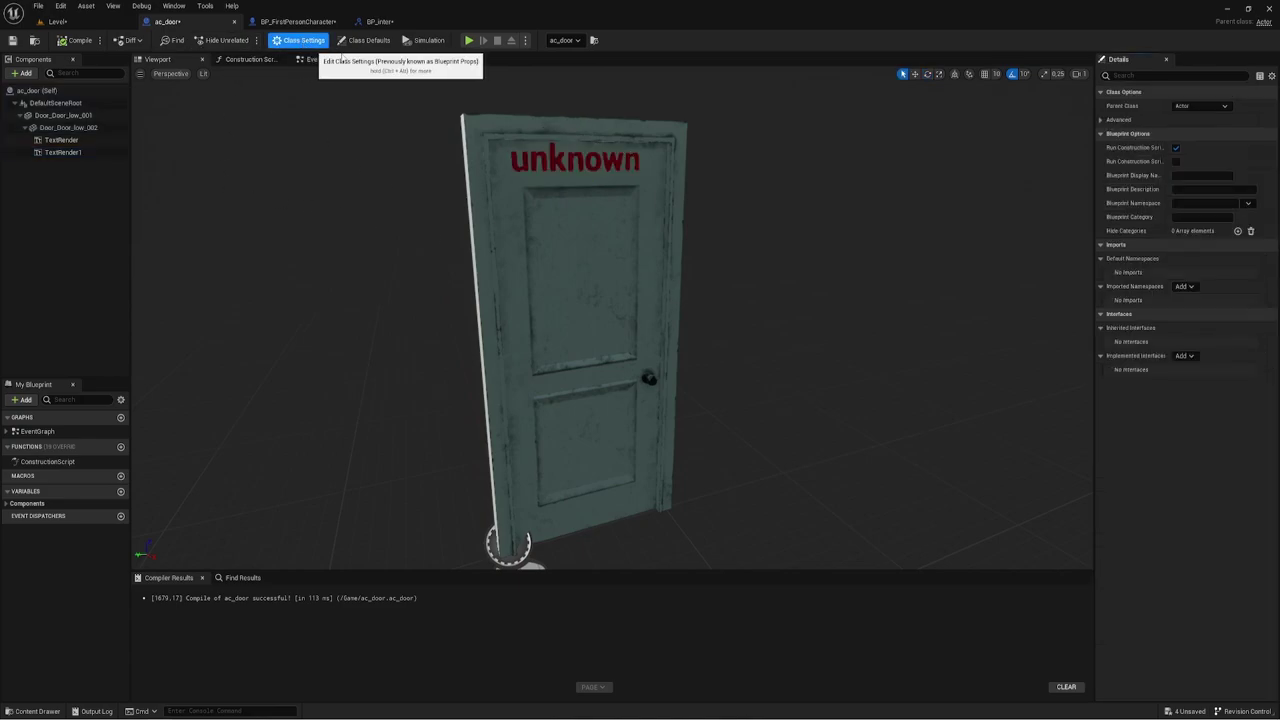
left_click(1184, 355)
type("bp")
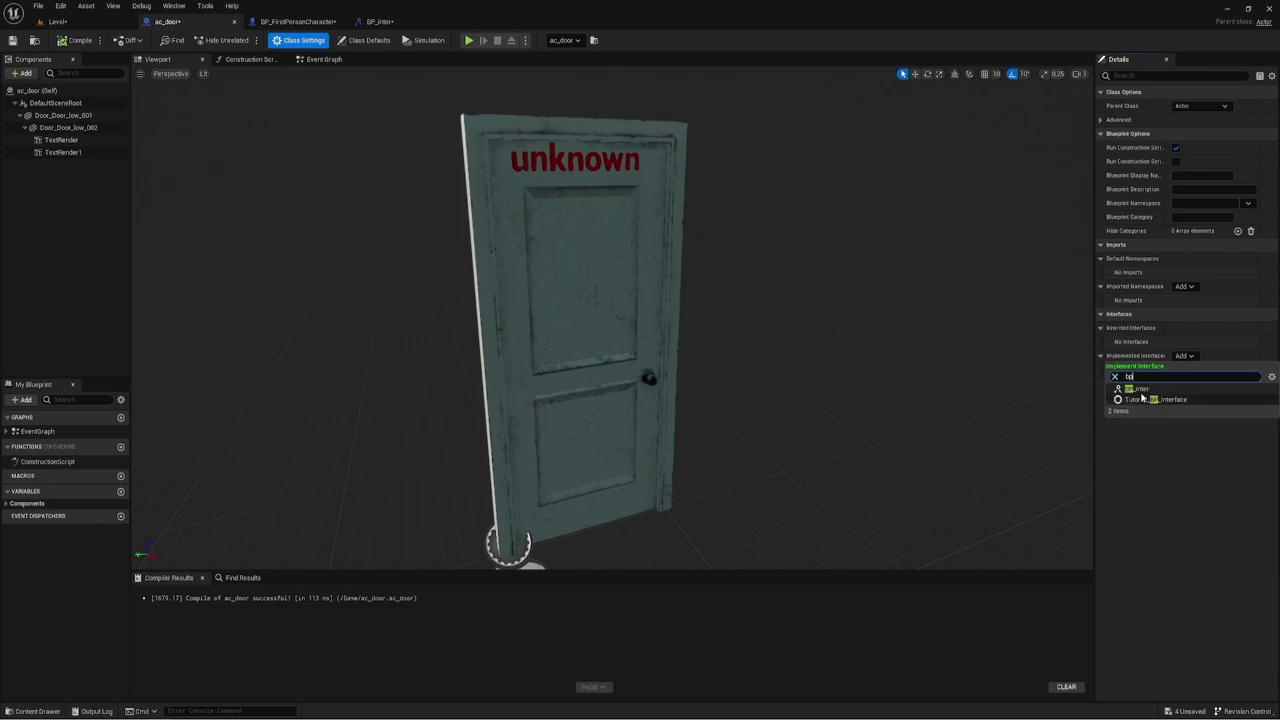
left_click(1150, 389)
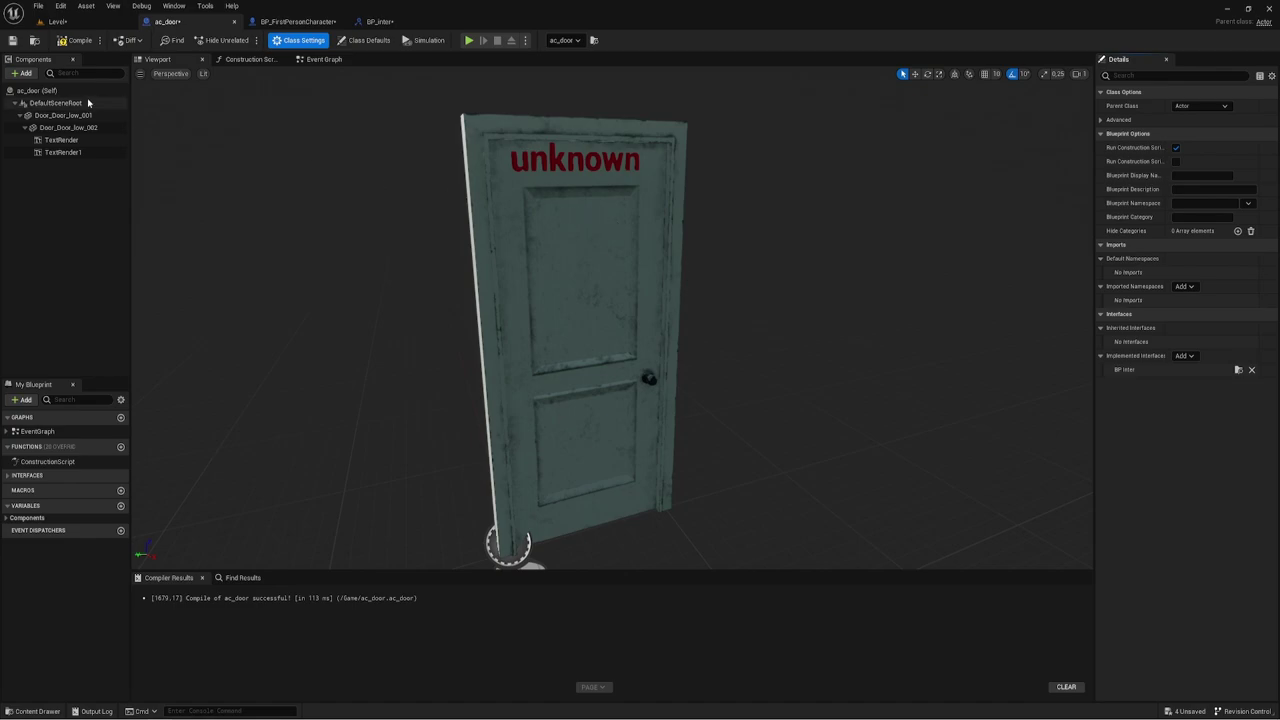
left_click(75, 40)
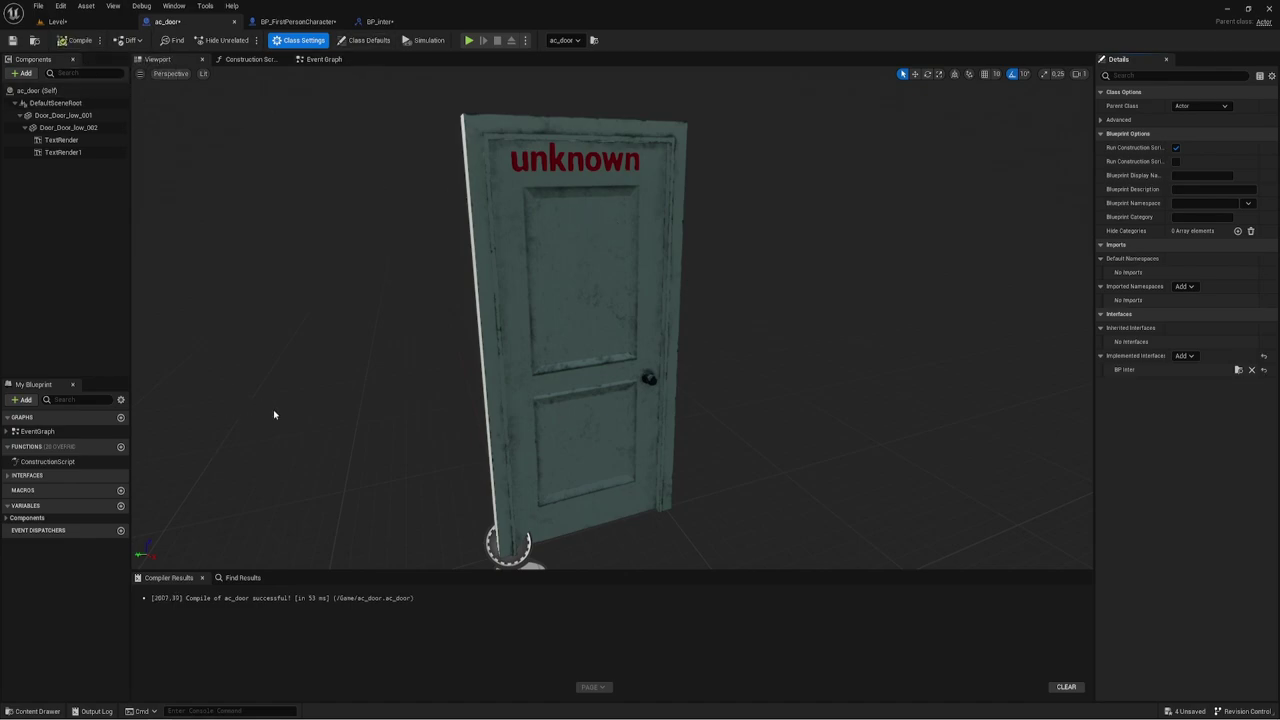
left_click(8, 476)
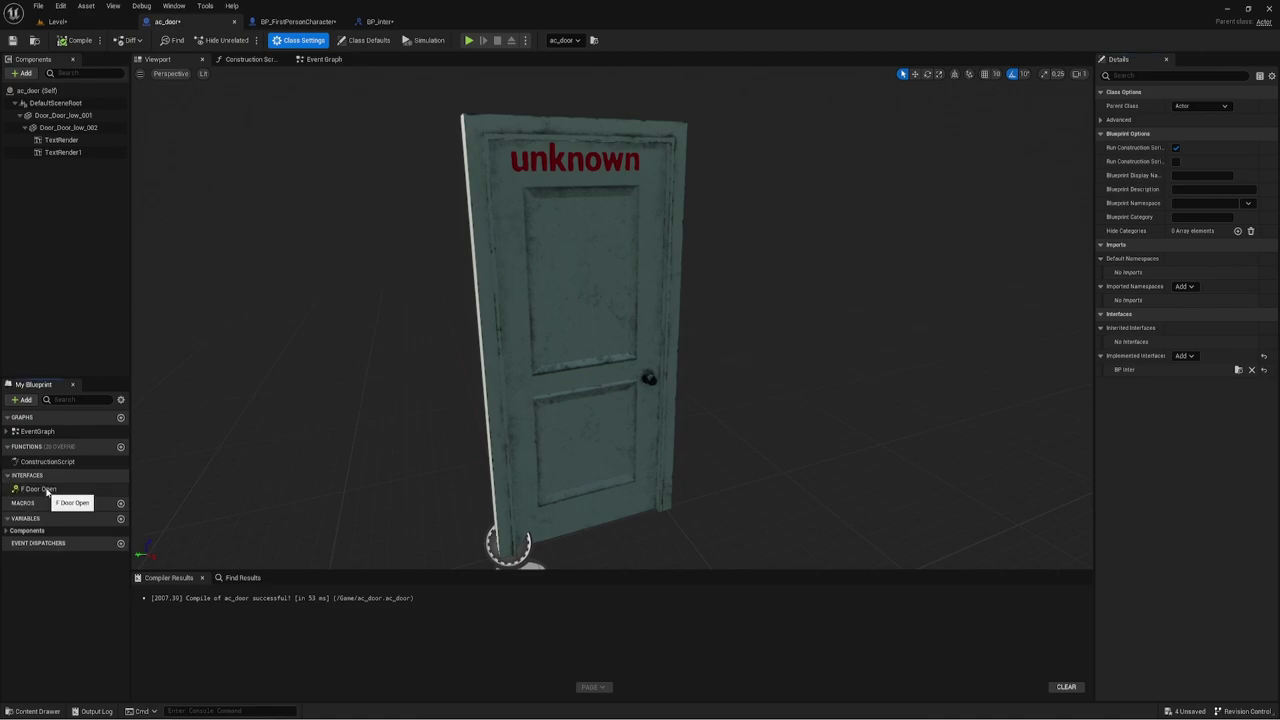
left_click(298, 21)
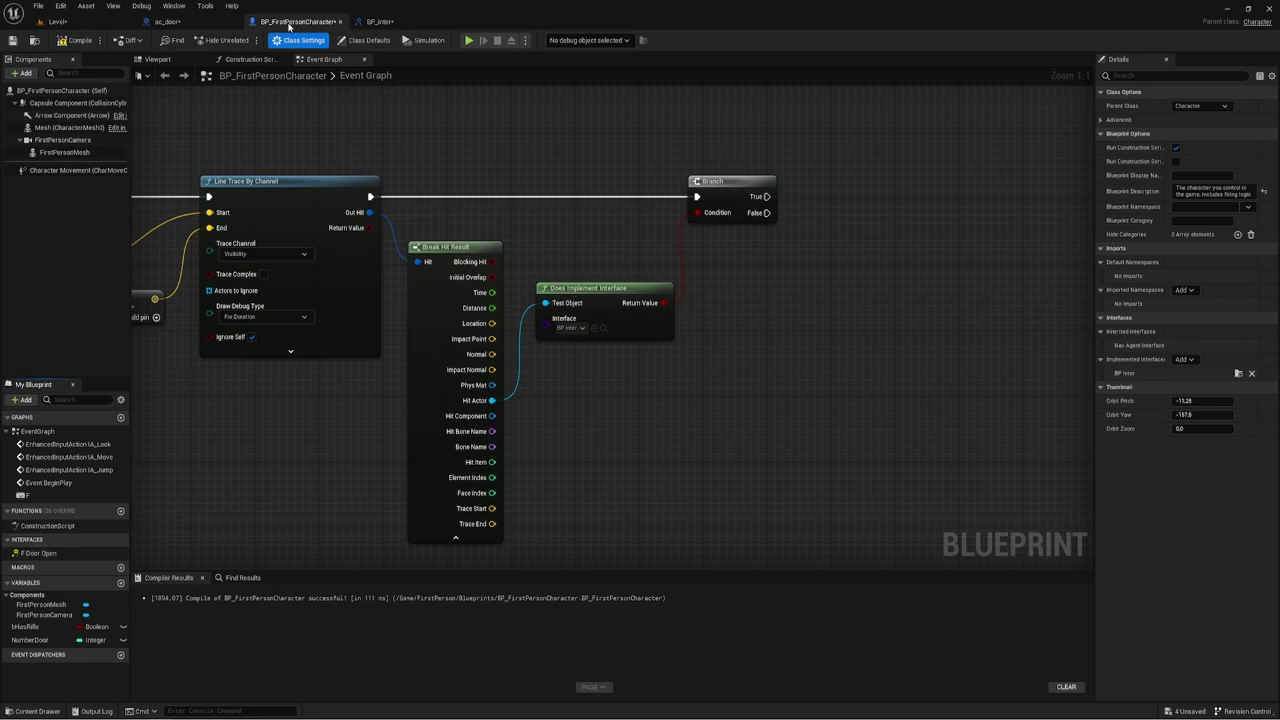
Add an F Door Open message call on Hit Actor, executed from the Branch True output
right_click_drag(789, 360, 758, 371)
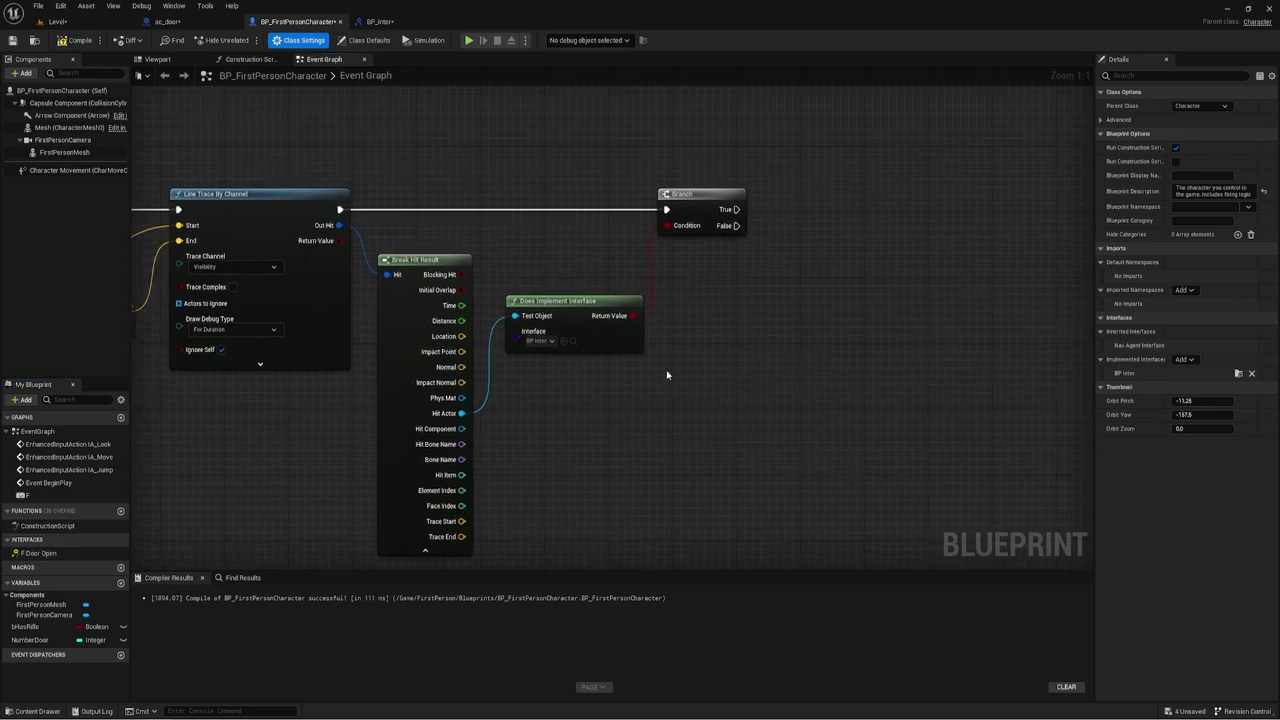
left_click_drag(462, 413, 833, 267)
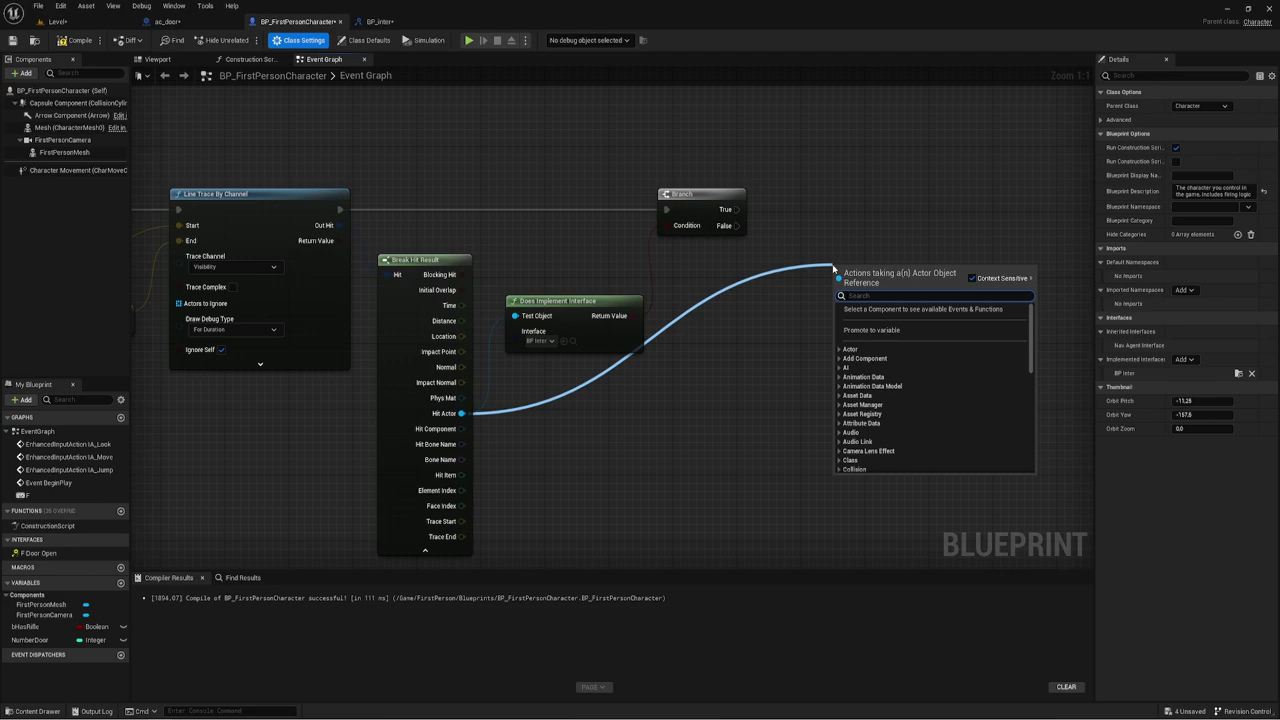
type("F_")
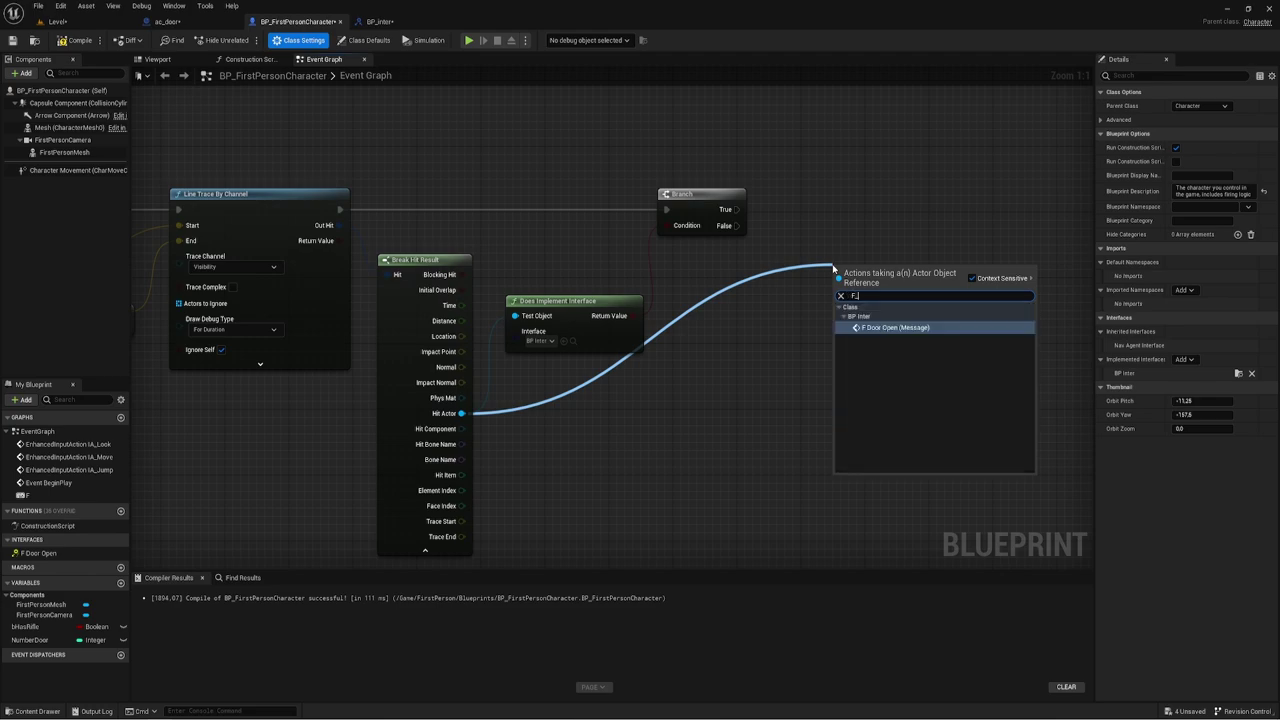
left_click(872, 327)
left_click_drag(864, 273, 832, 190)
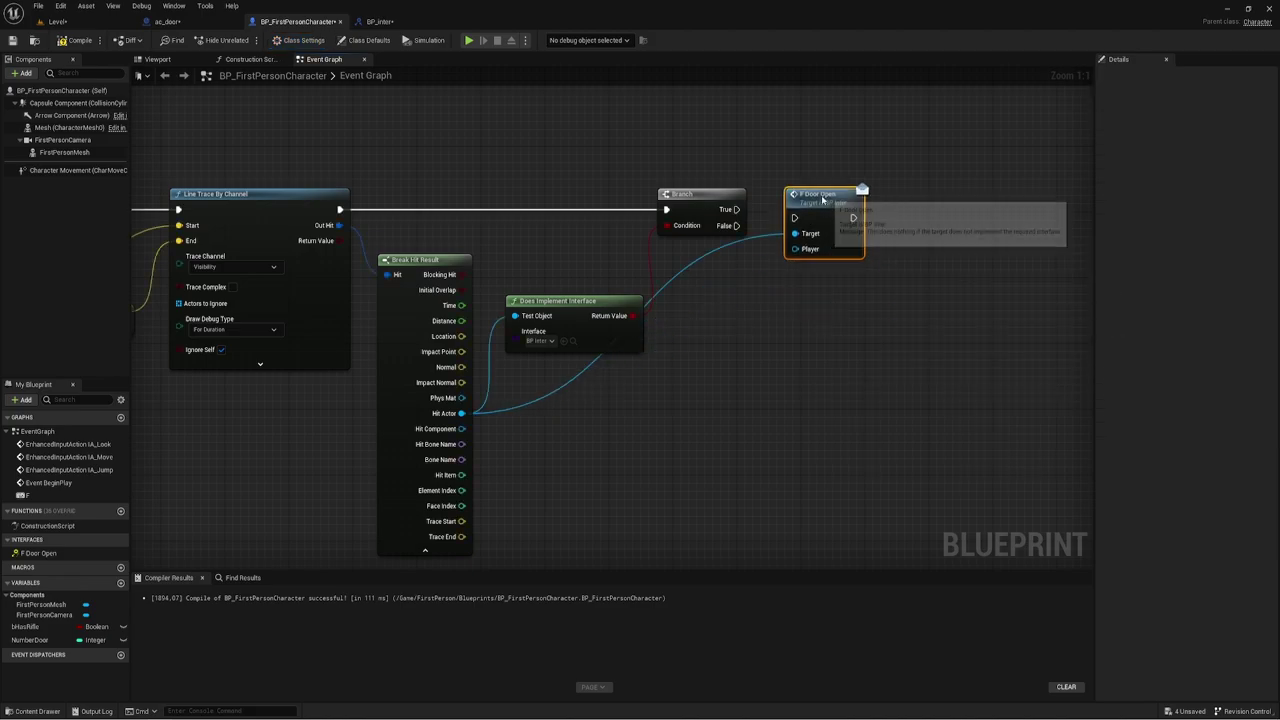
left_click_drag(736, 209, 802, 209)
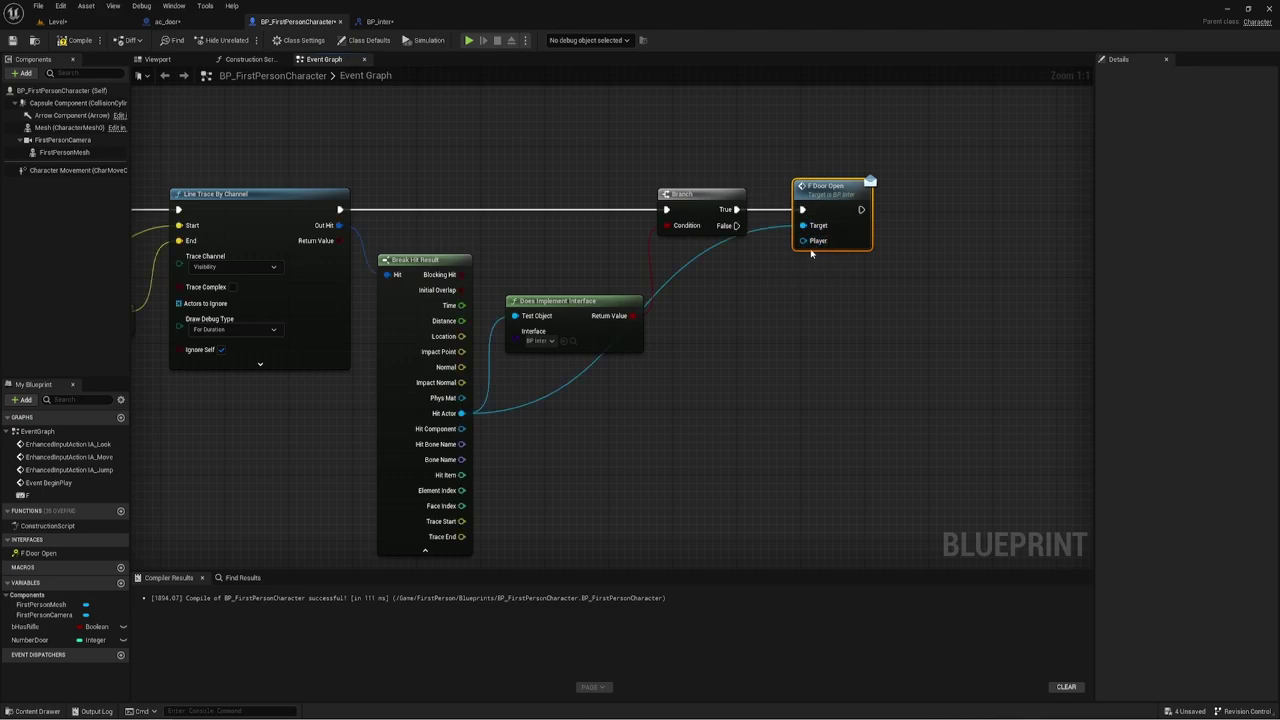
Connect a Self node to F Door Open's Player input and compile the character Blueprint
left_click_drag(803, 241, 762, 292)
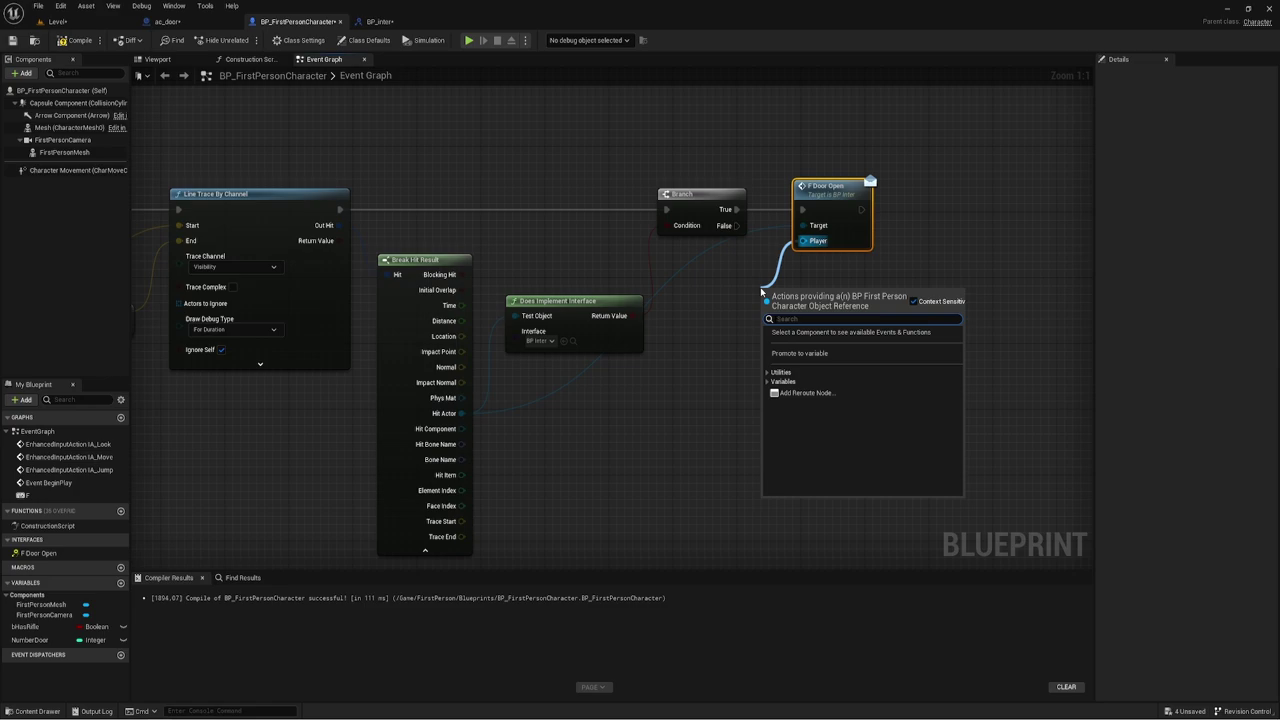
type("sel")
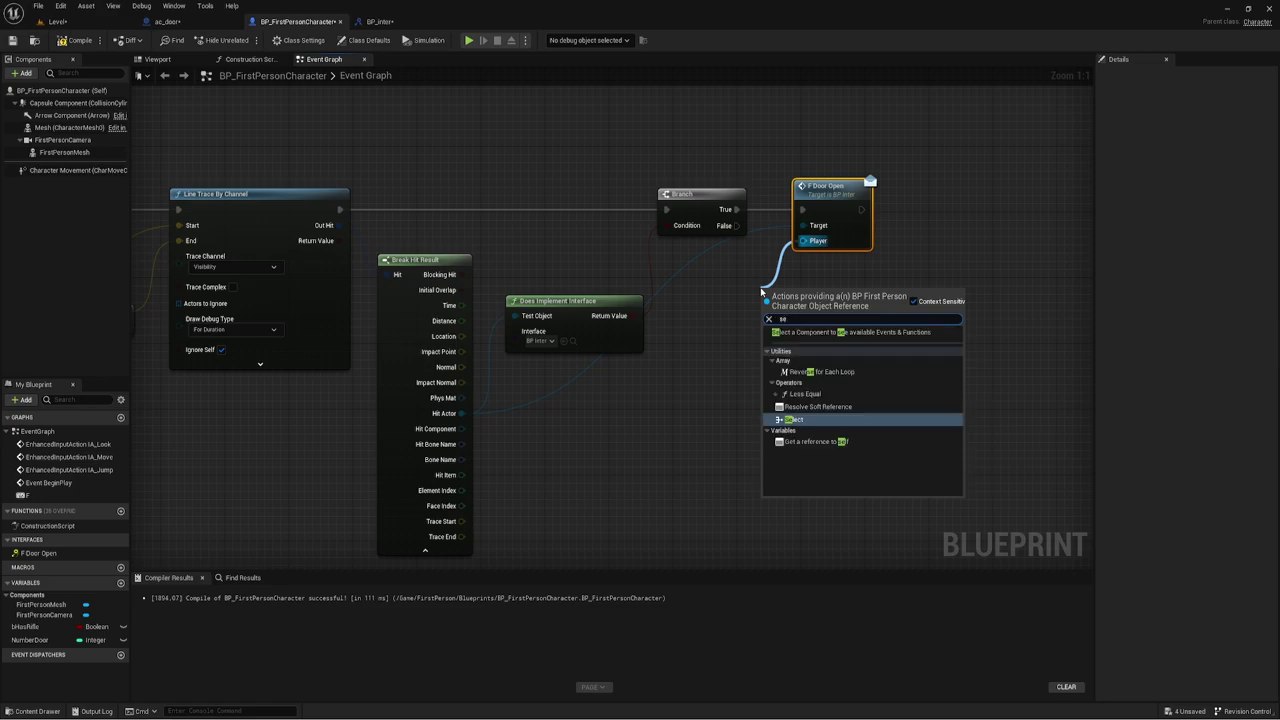
key("Down")
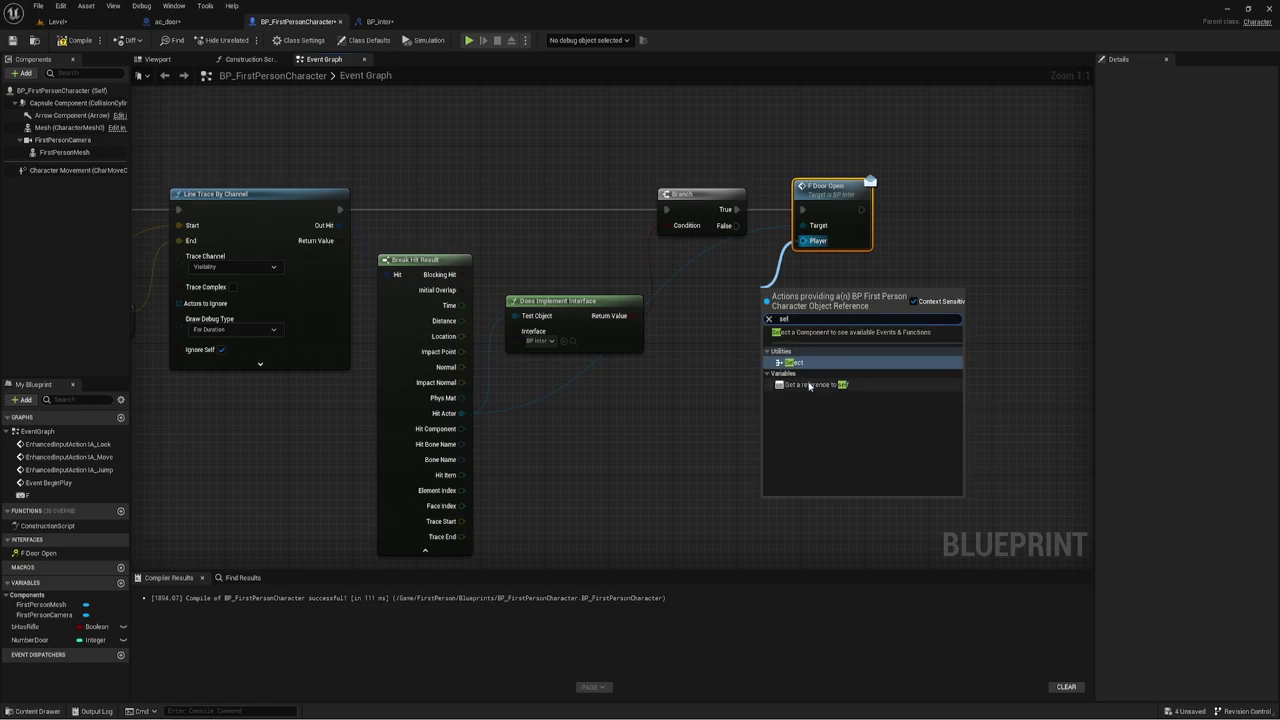
key("Return")
left_click_drag(765, 297, 732, 272)
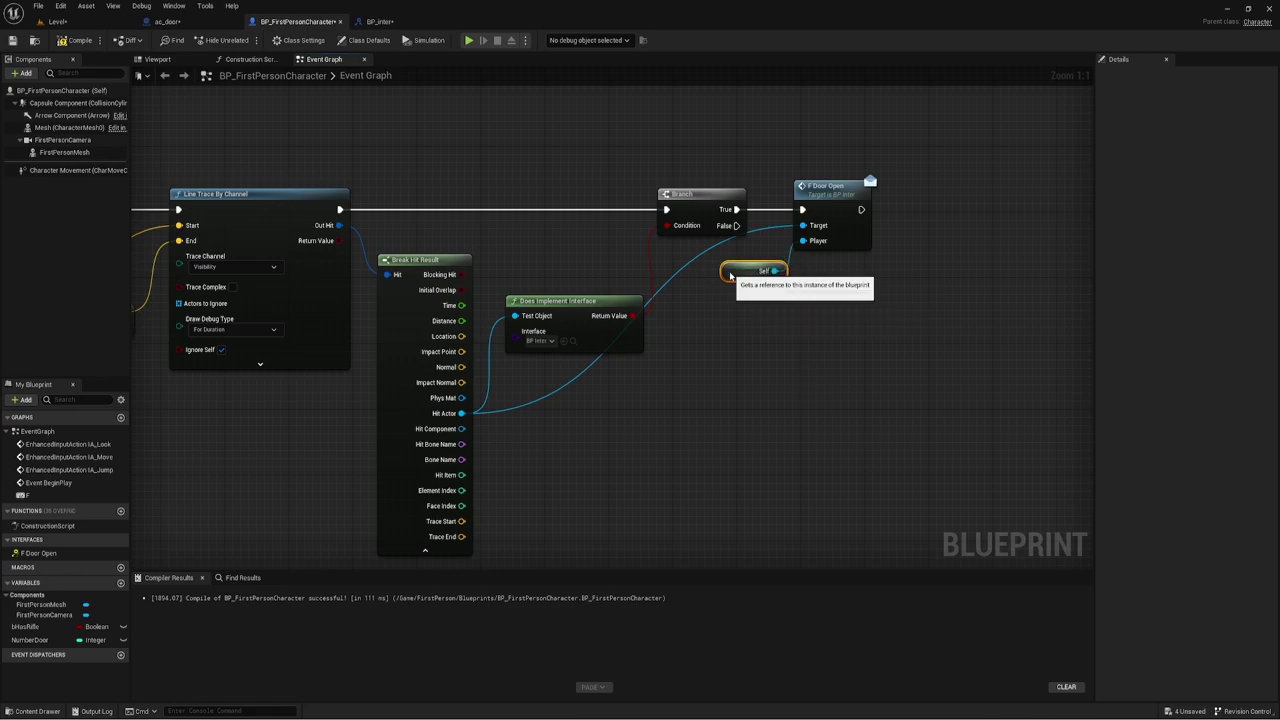
left_click_drag(835, 187, 858, 187)
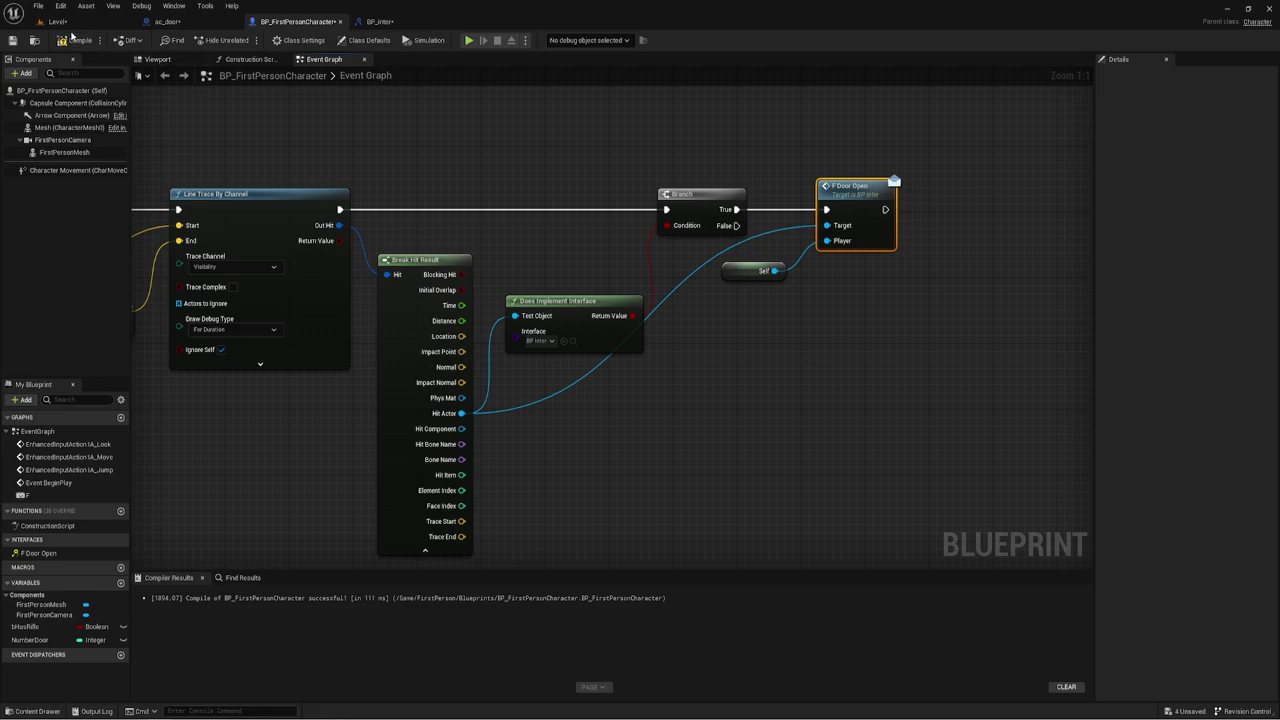
left_click(78, 40)
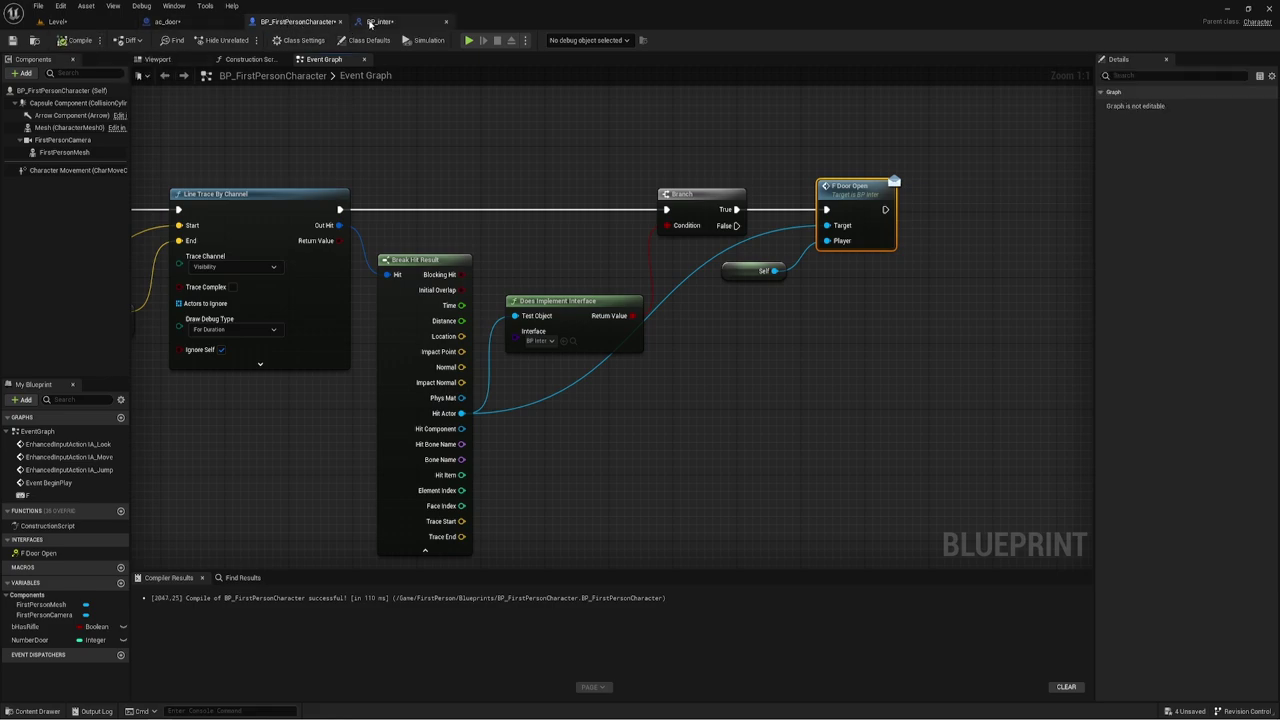
In ac_door's Event Graph, implement F Door Open as an event node with a Player output
left_click_drag(190, 24, 295, 24)
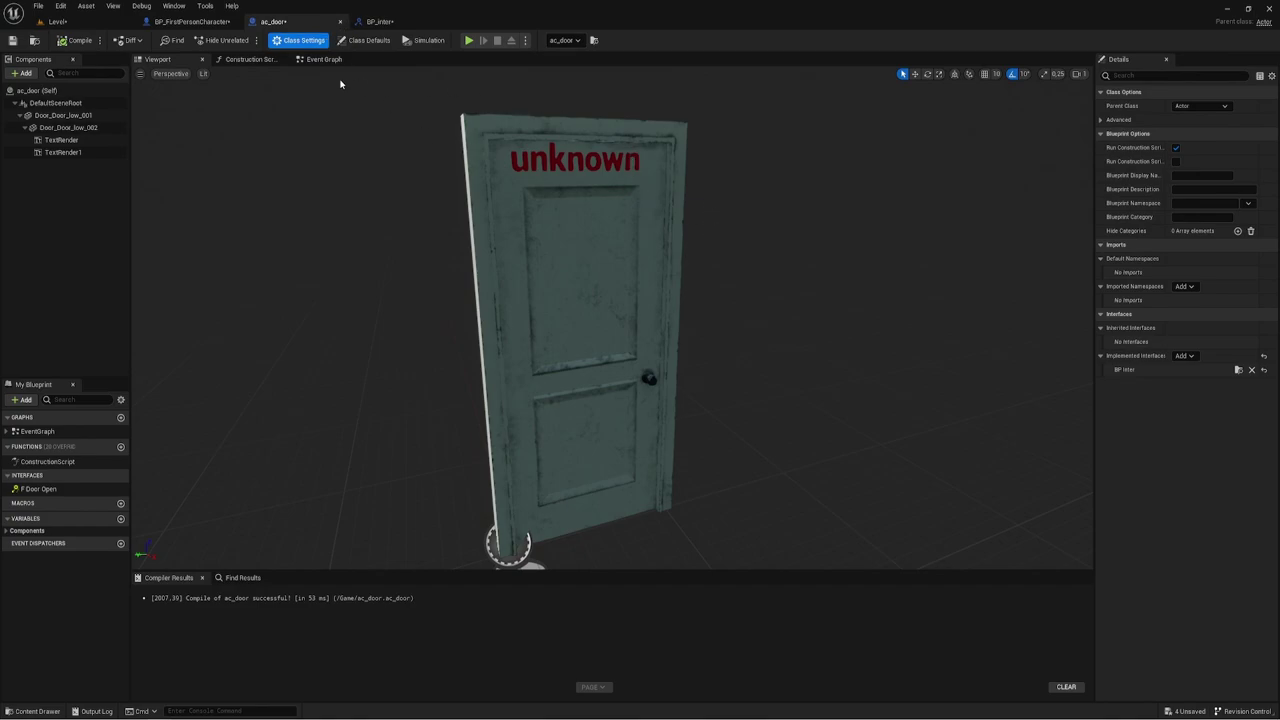
left_click(328, 60)
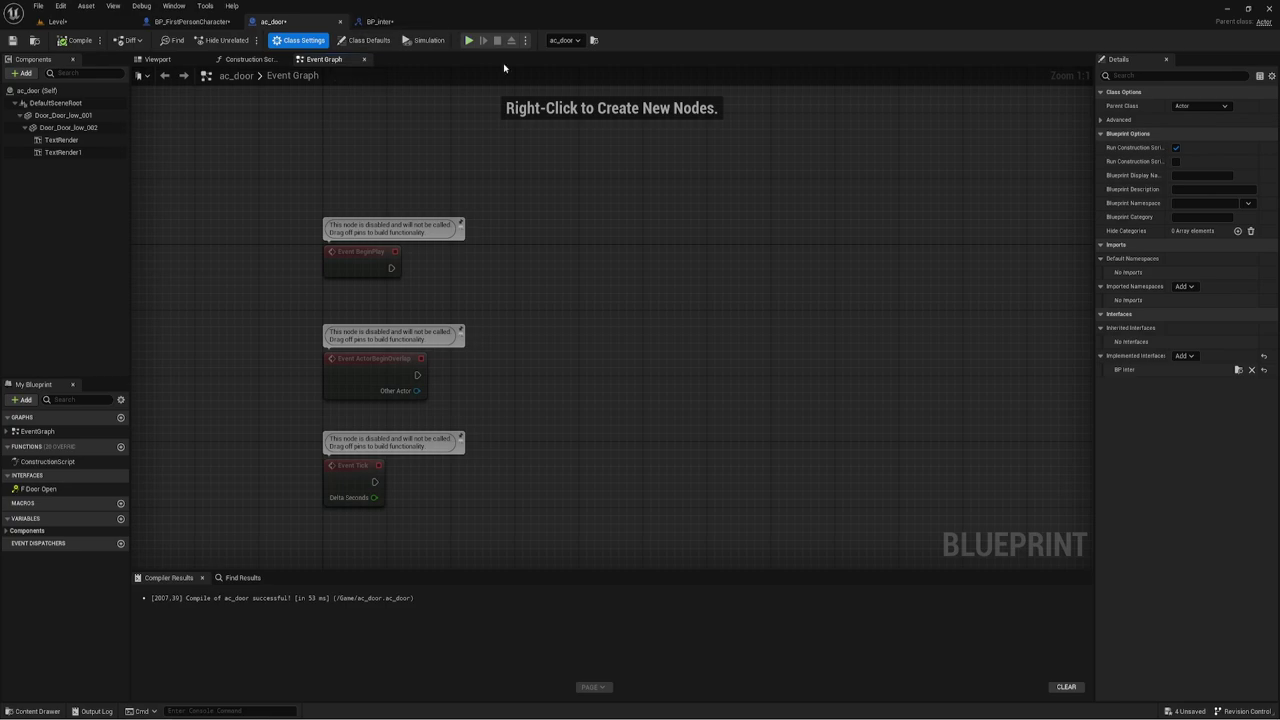
right_click_drag(597, 314, 468, 294)
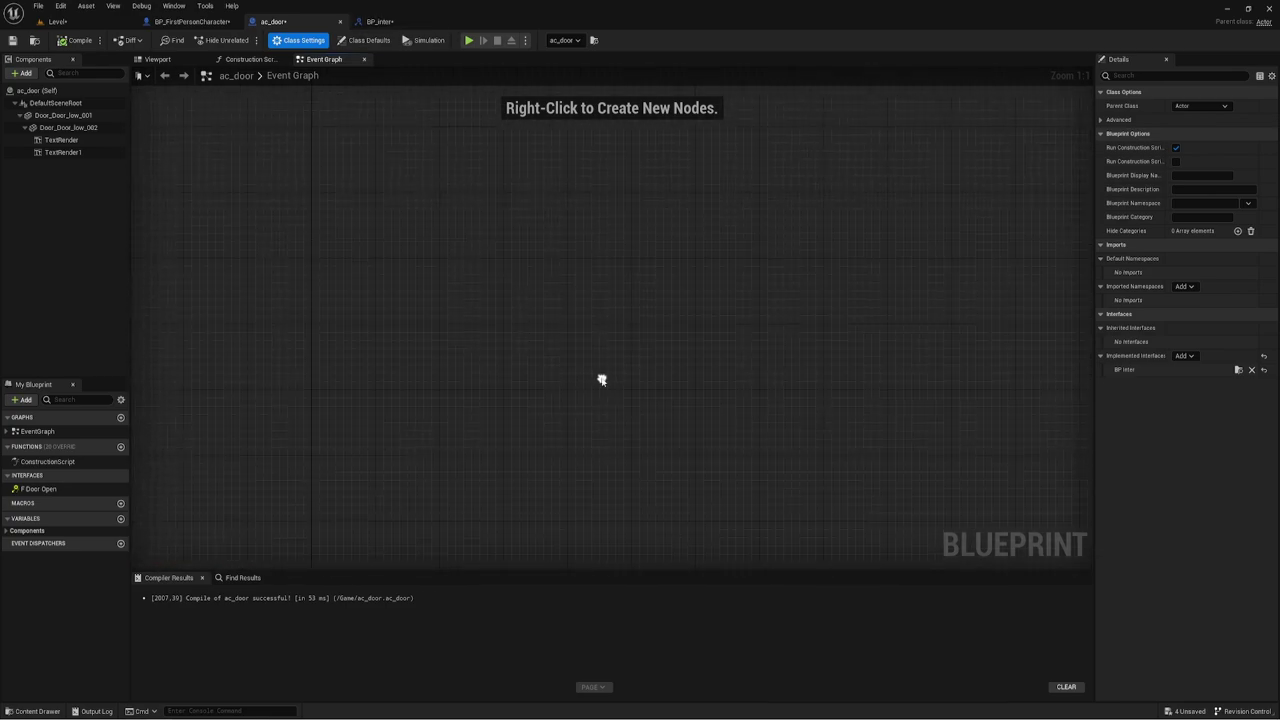
right_click(468, 294)
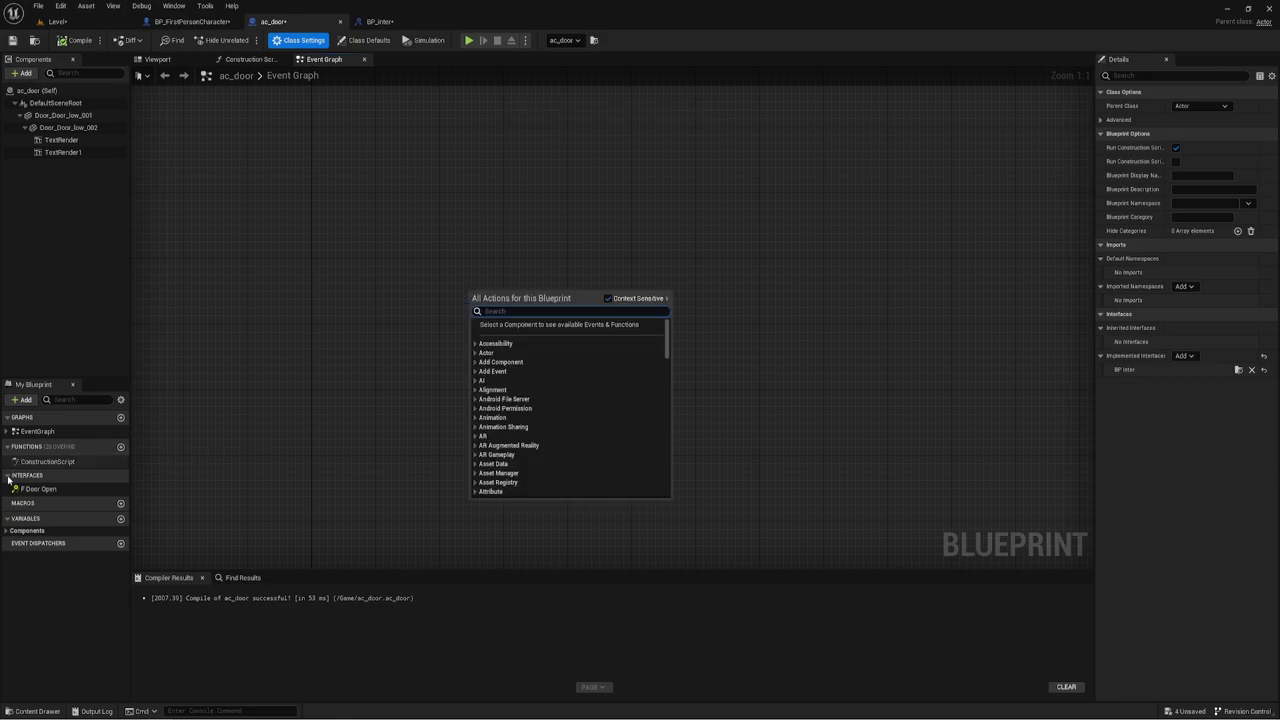
mouse_move(38, 488)
left_mouse_down()
mouse_move(320, 292)
mouse_move(203, 405)
left_mouse_up()
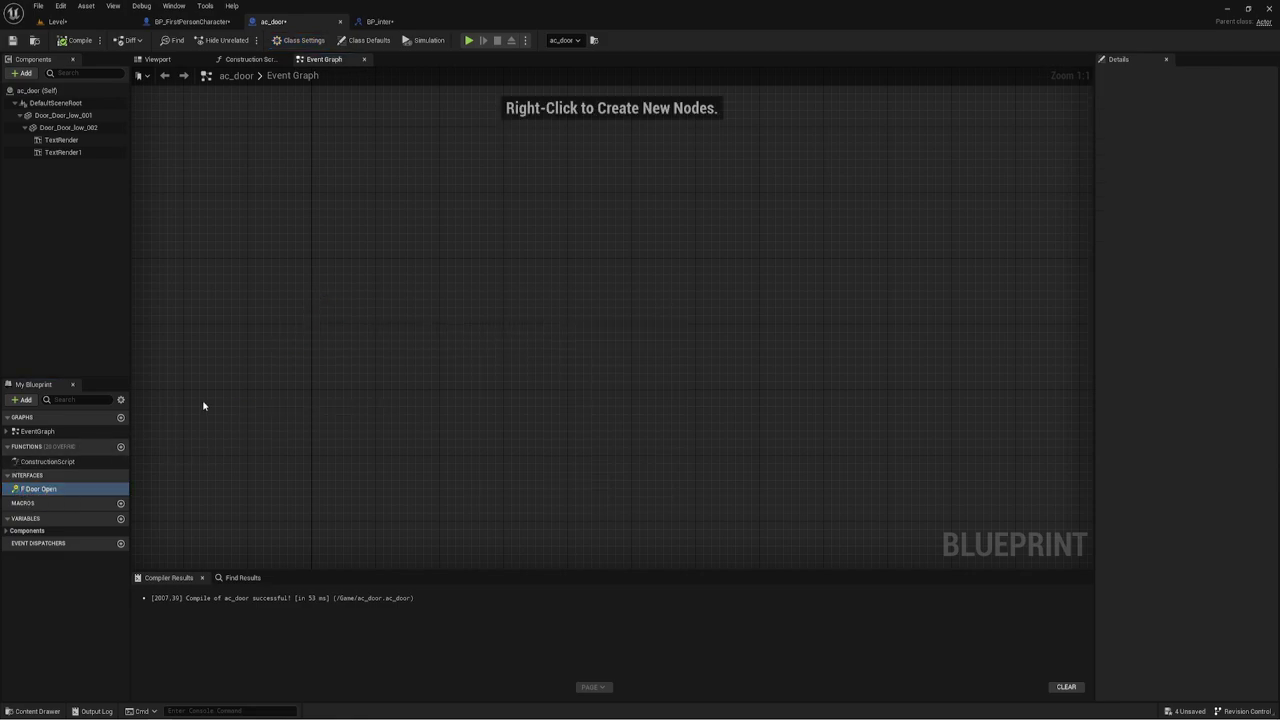
right_click(34, 490)
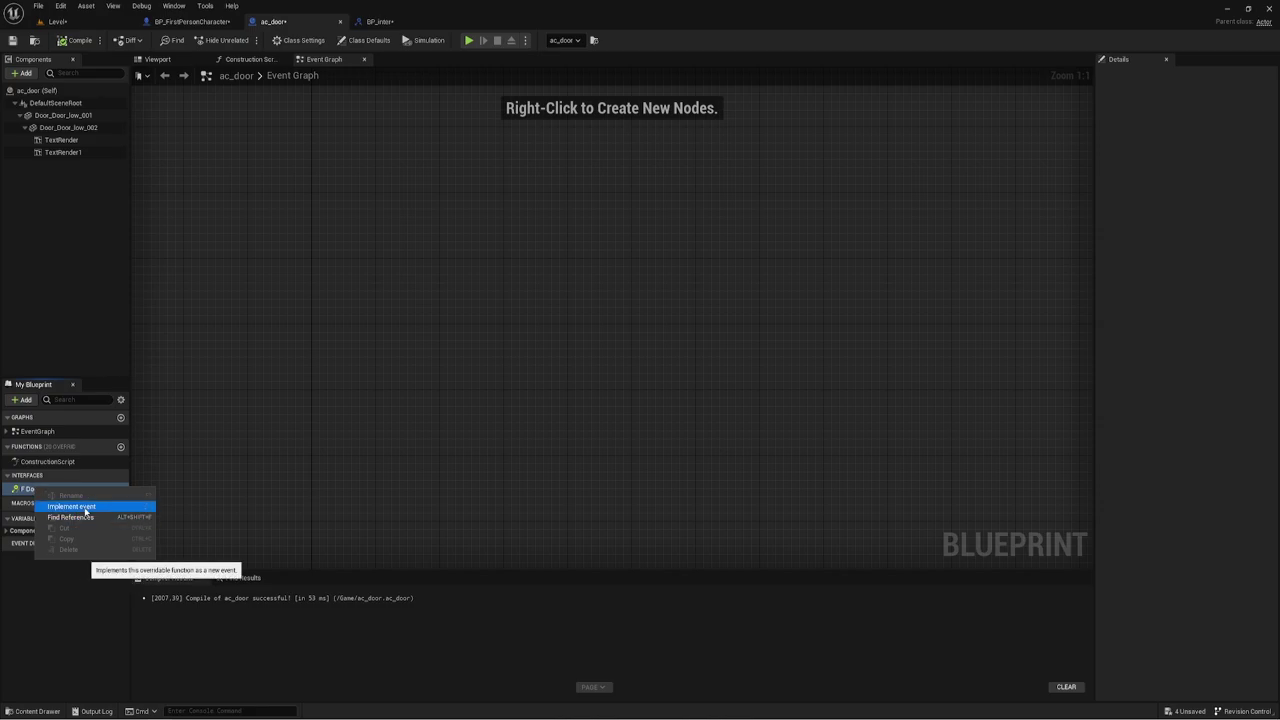
left_click(85, 507)
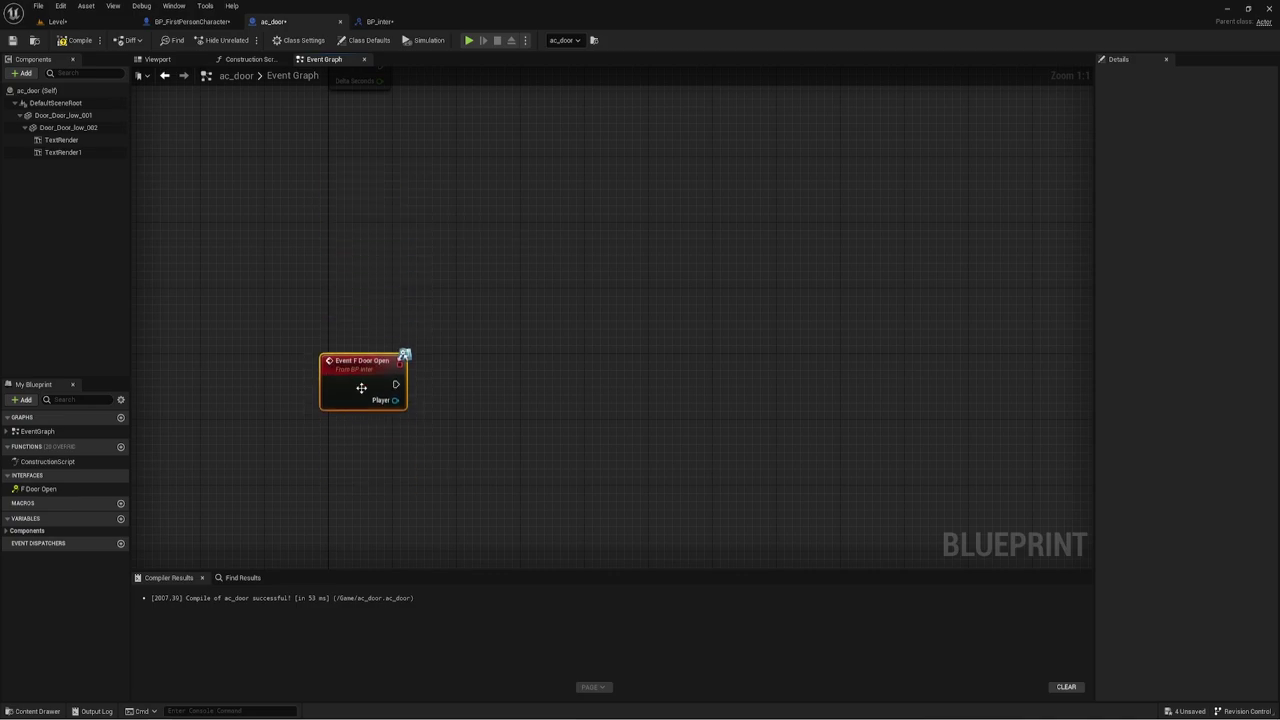
mouse_move(339, 196)
left_mouse_down()
mouse_move(373, 269)
mouse_move(554, 317)
left_mouse_up()
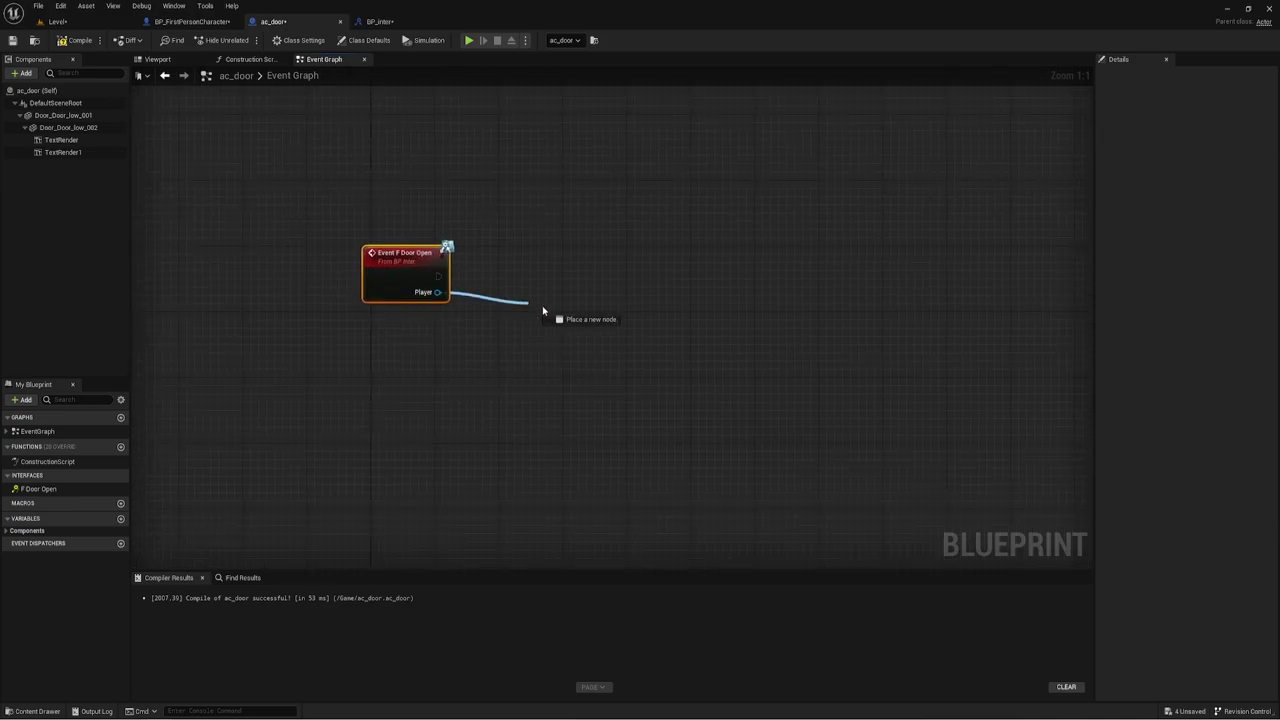
left_click(429, 337)
mouse_move(449, 289)
right_mouse_down()
mouse_move(433, 302)
mouse_move(523, 314)
right_mouse_up()
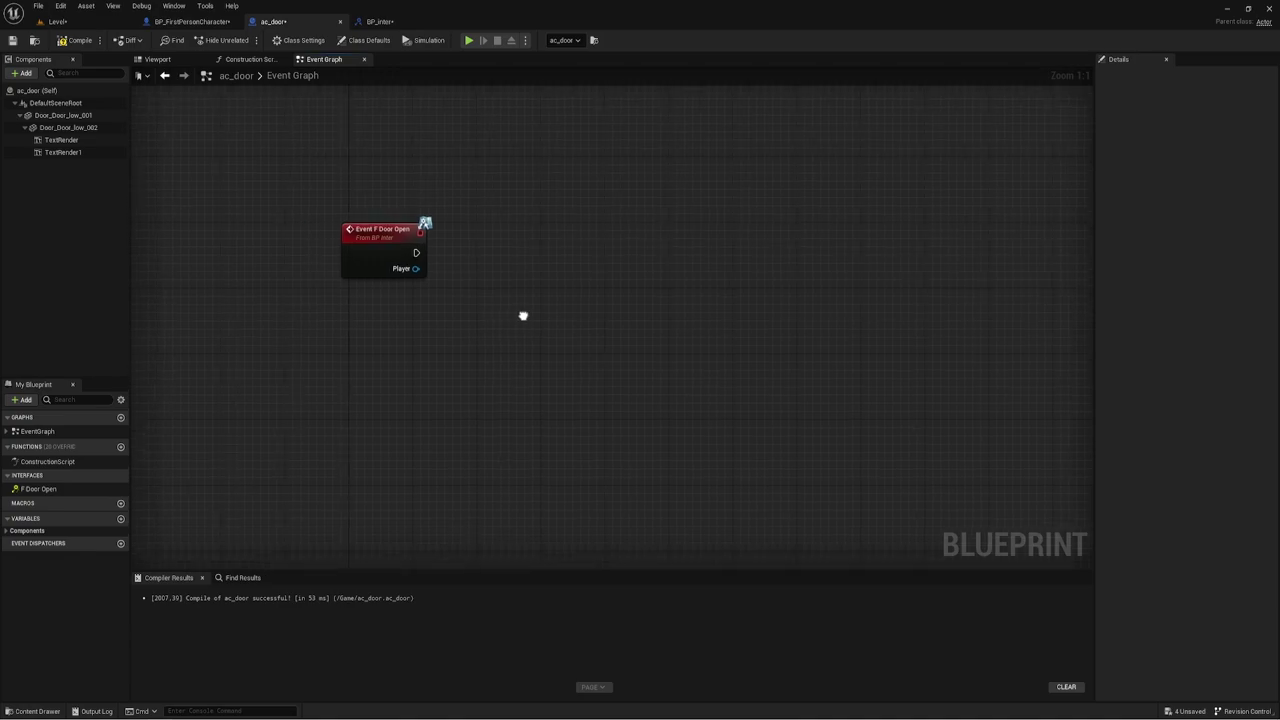
Create a Boolean variable named CloseDoor in ac_door
left_click(121, 519)
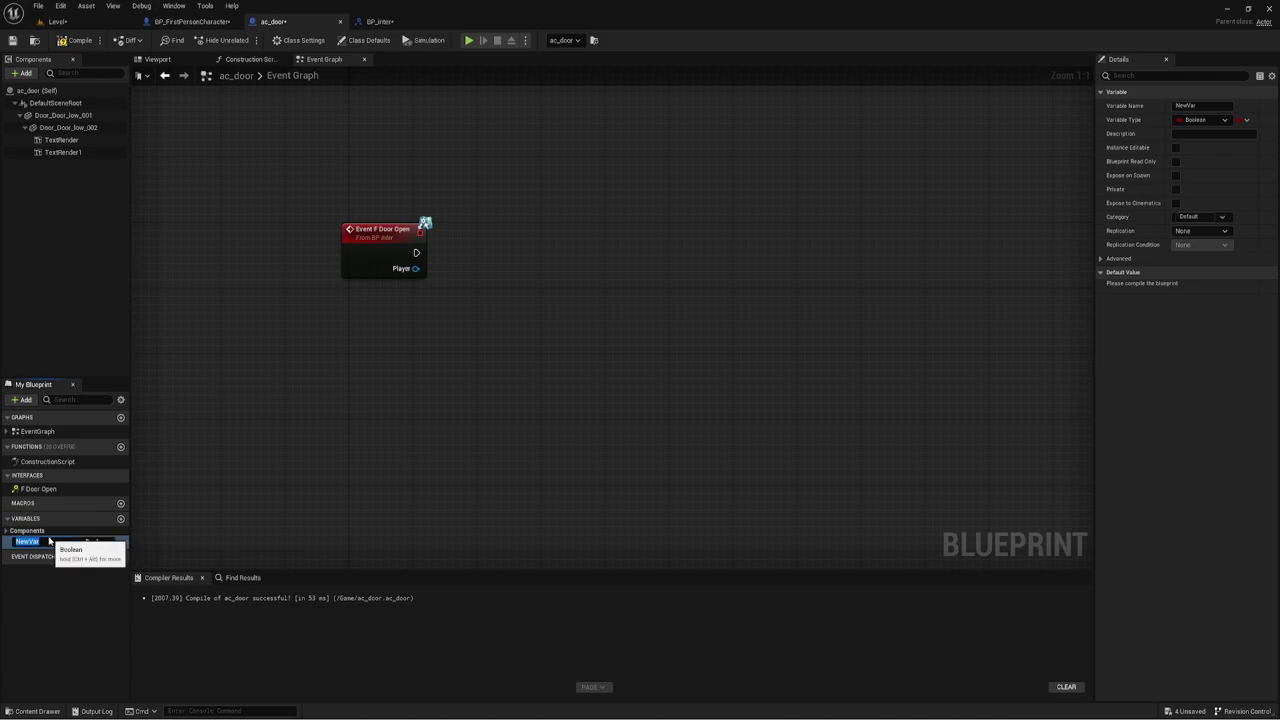
type("Op")
key("BackSpace")
key("BackSpace")
key("Return")
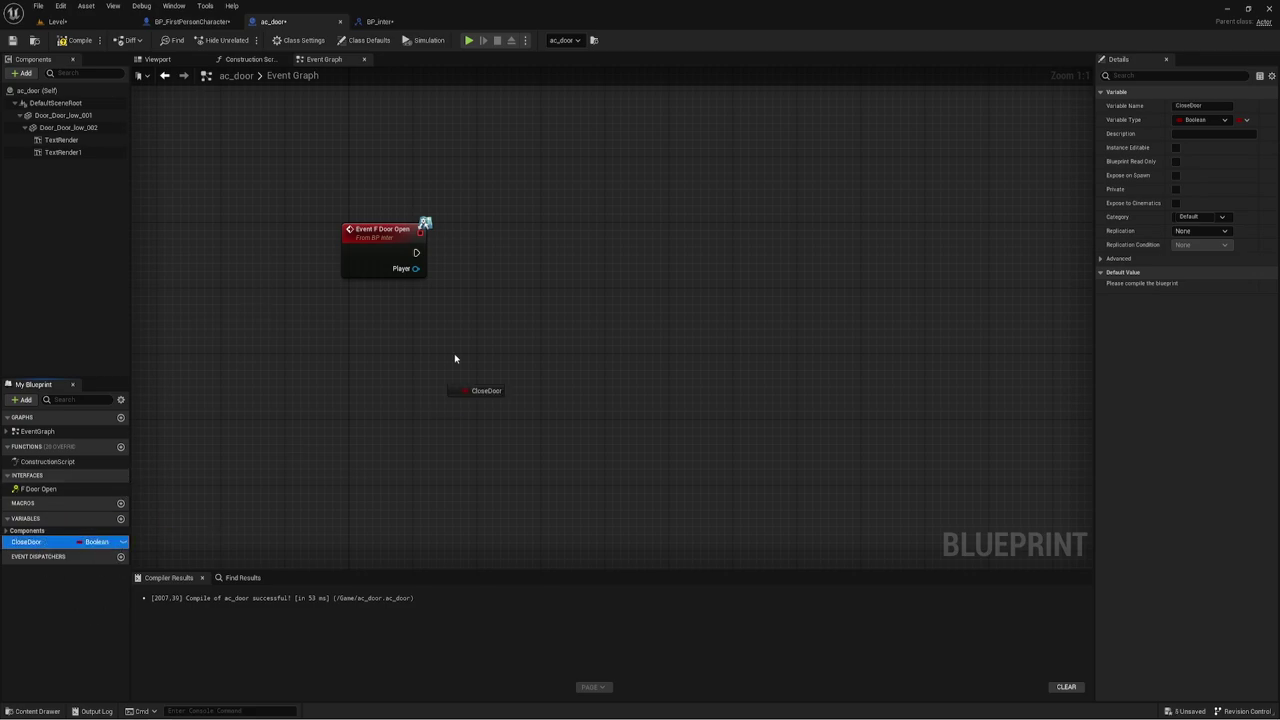
Drive a new Branch from a CloseDoor getter and wire Event F Door Open into it
mouse_move(45, 542)
left_mouse_down("ctrl")
mouse_move(350, 308)
mouse_move(500, 252)
left_mouse_up("ctrl")
type("b")
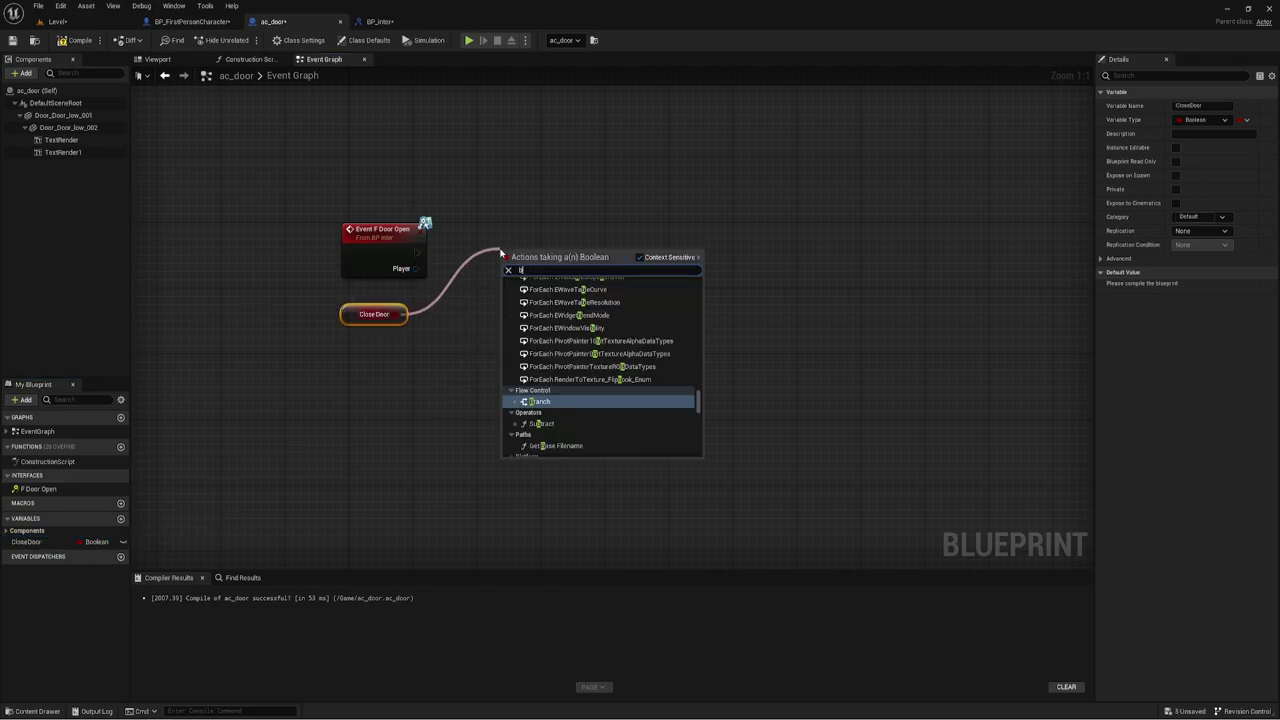
type("ra")
key("Return")
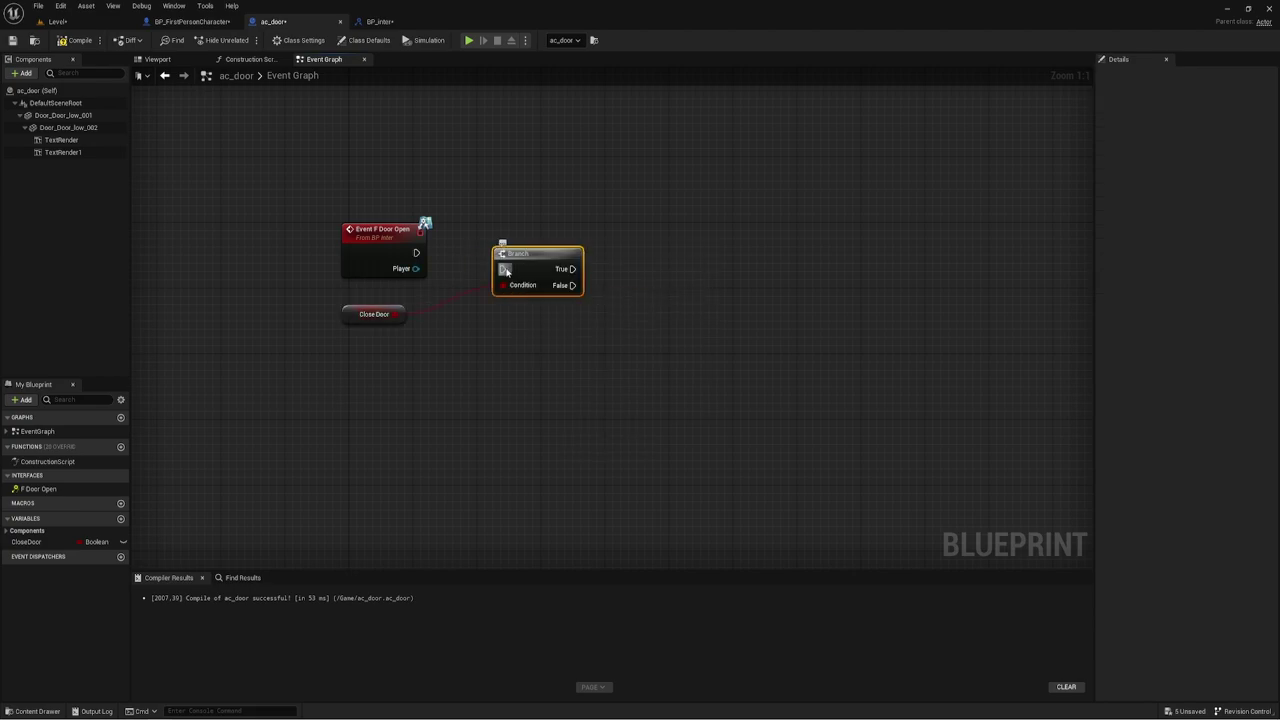
left_click_drag(502, 269, 416, 253)
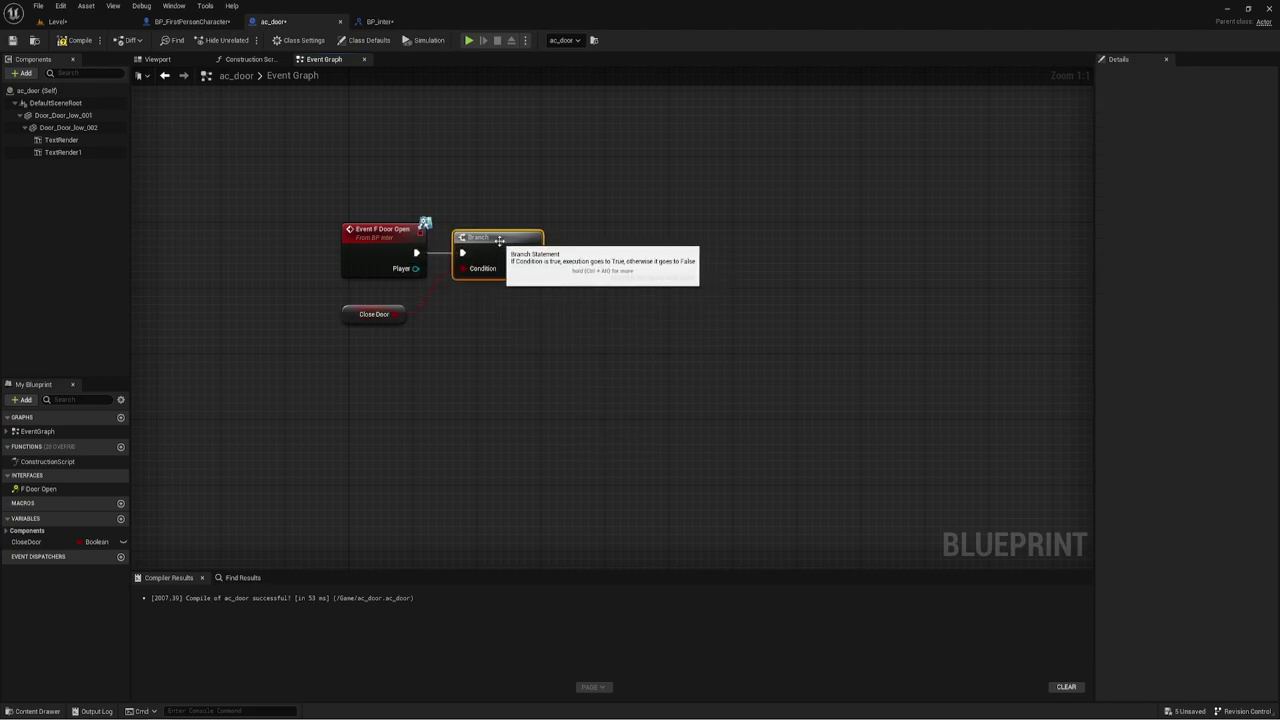
right_click_drag(744, 304, 666, 334)
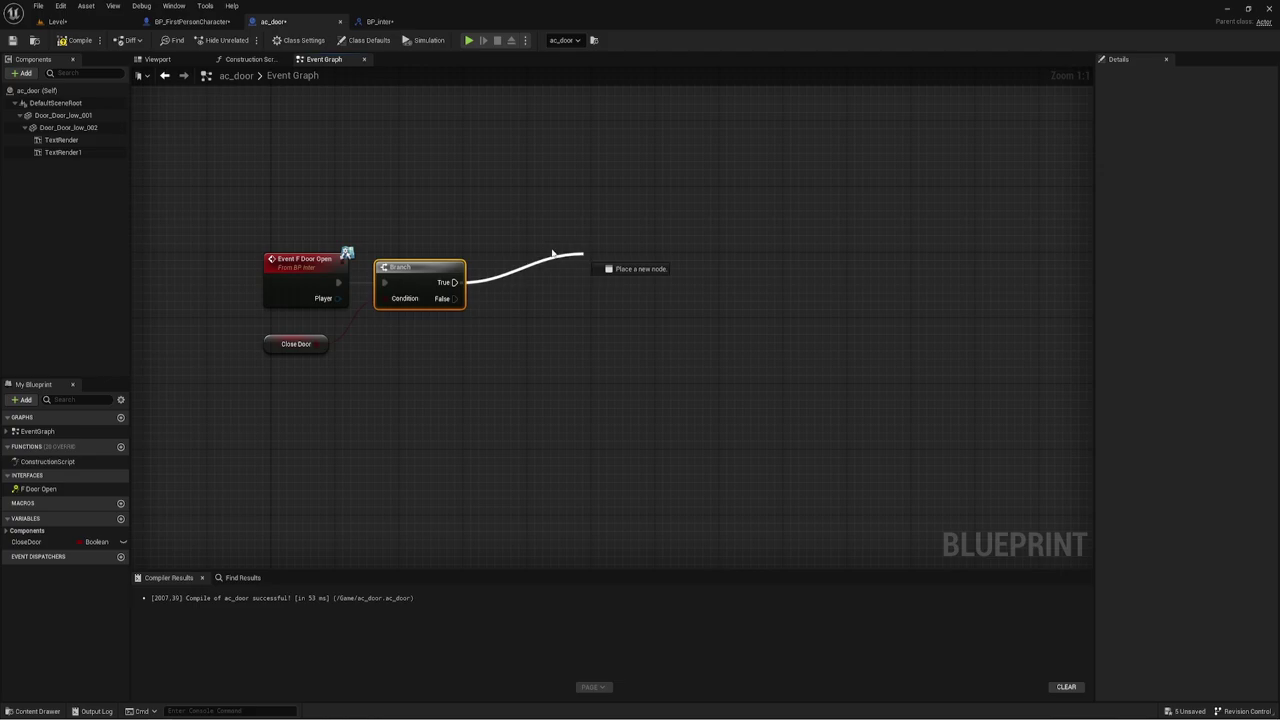
Add a Play Dialogue at Location node after Branch True, fed by Get Actor Location
mouse_move(459, 285)
left_mouse_down()
mouse_move(502, 289)
mouse_move(535, 227)
left_mouse_up()
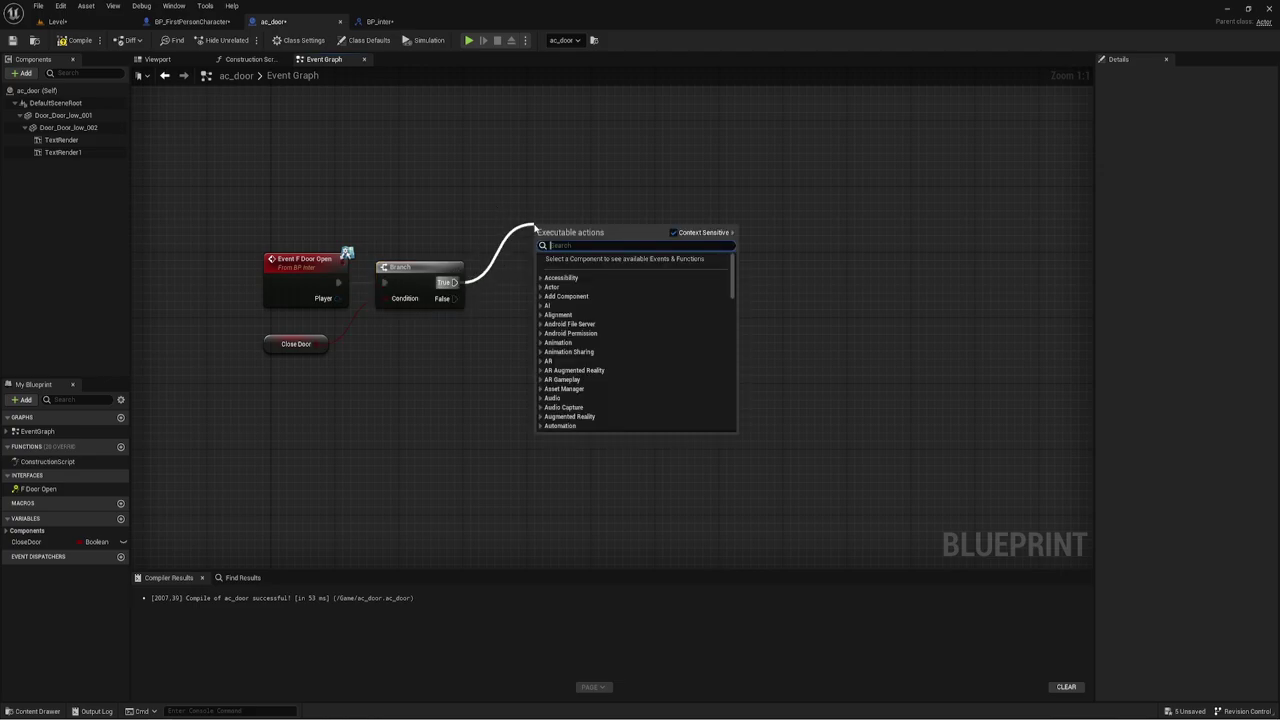
type("play")
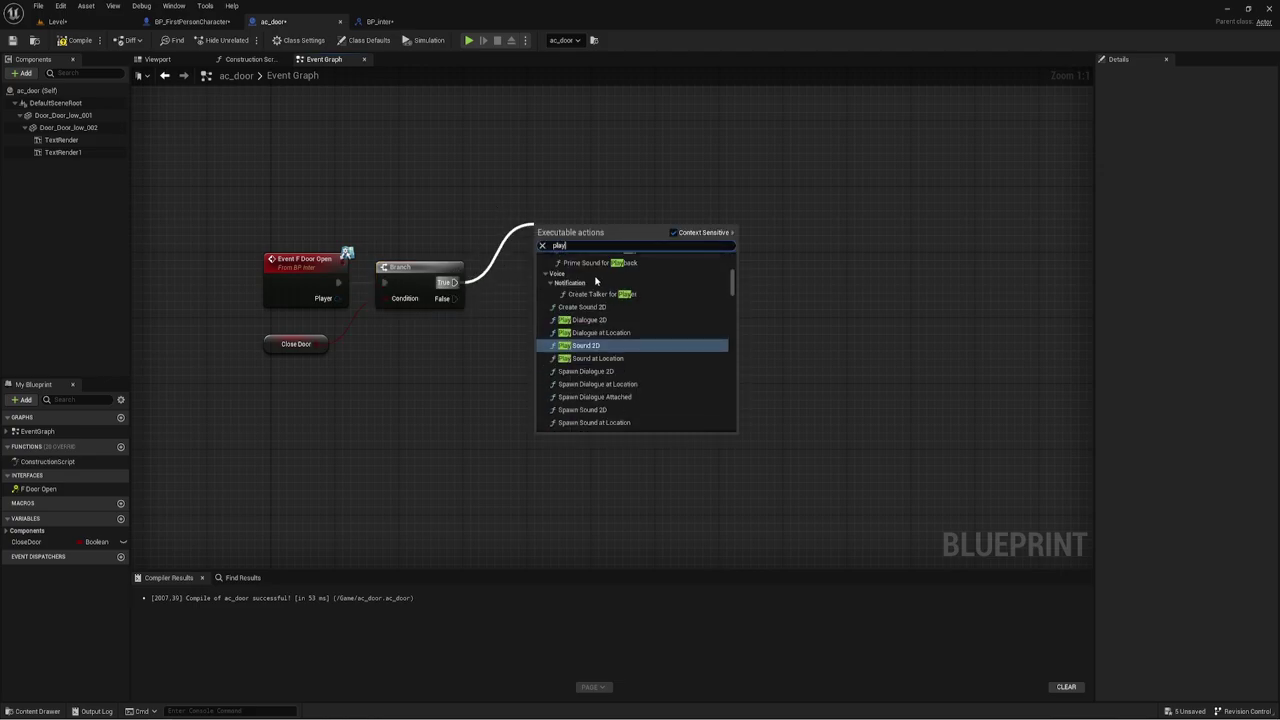
left_click(586, 332)
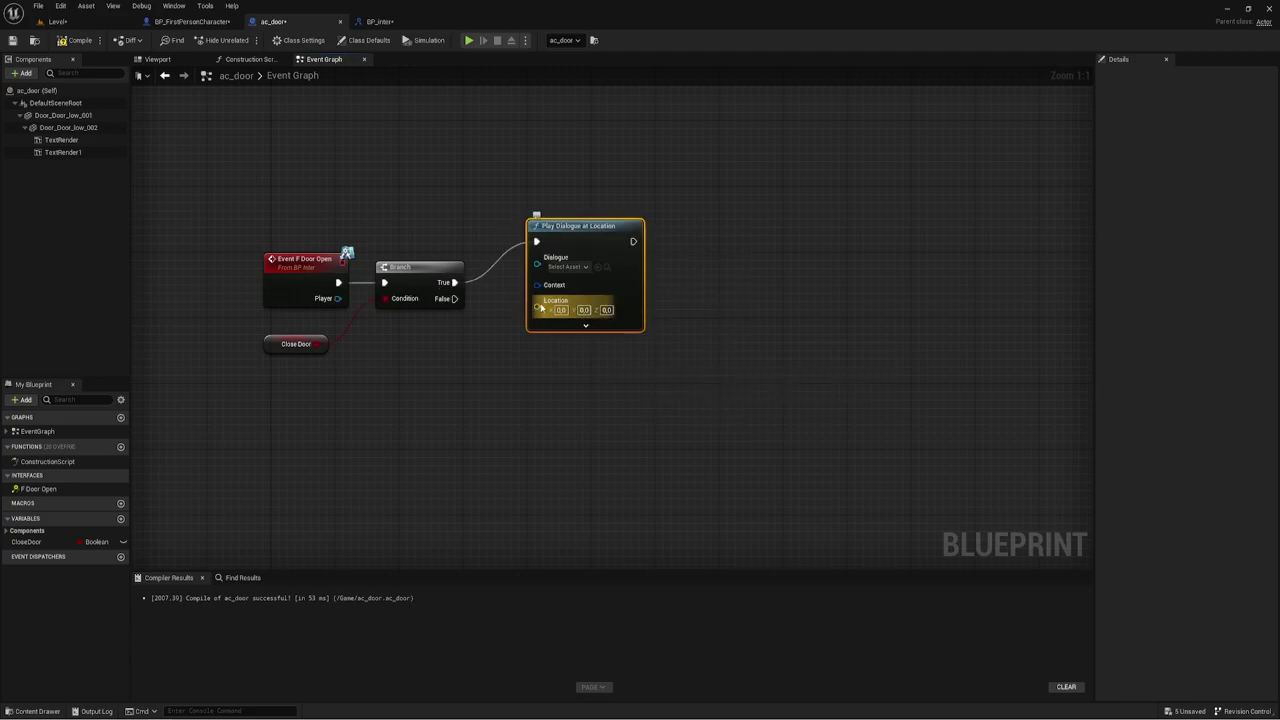
left_click_drag(537, 307, 460, 353)
type("get")
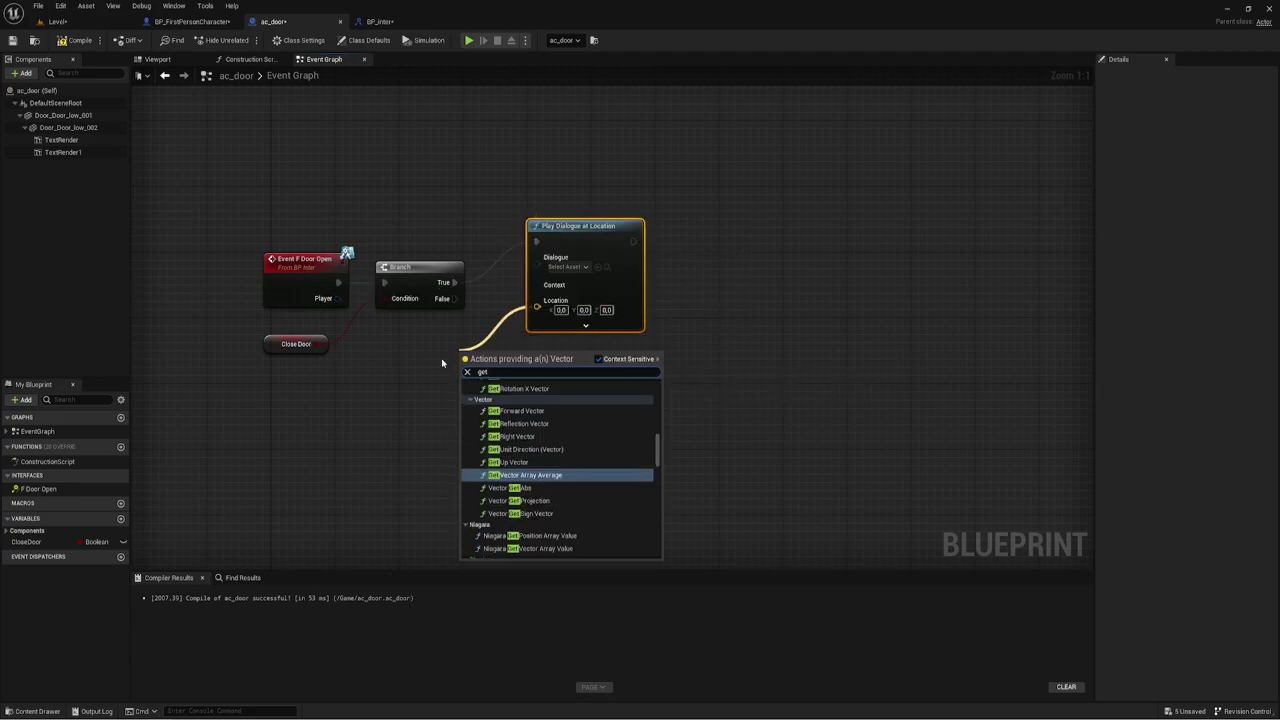
type(" ac")
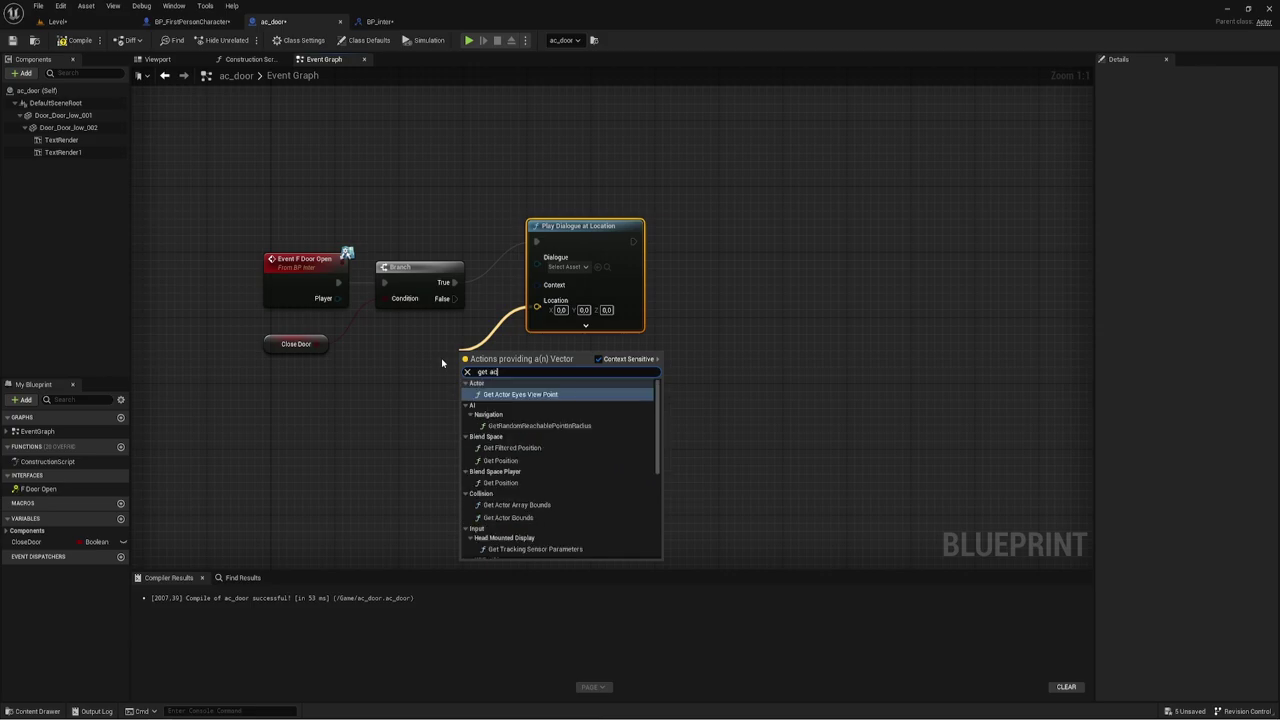
type("to")
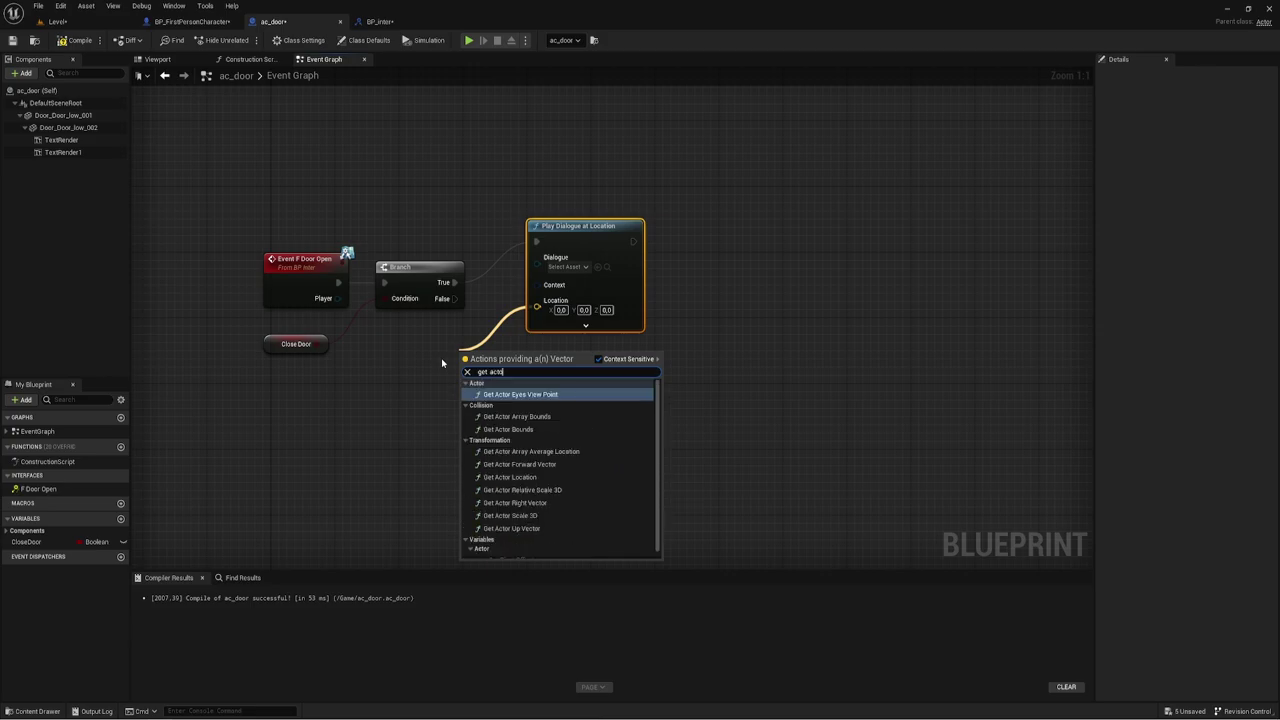
type("r lo")
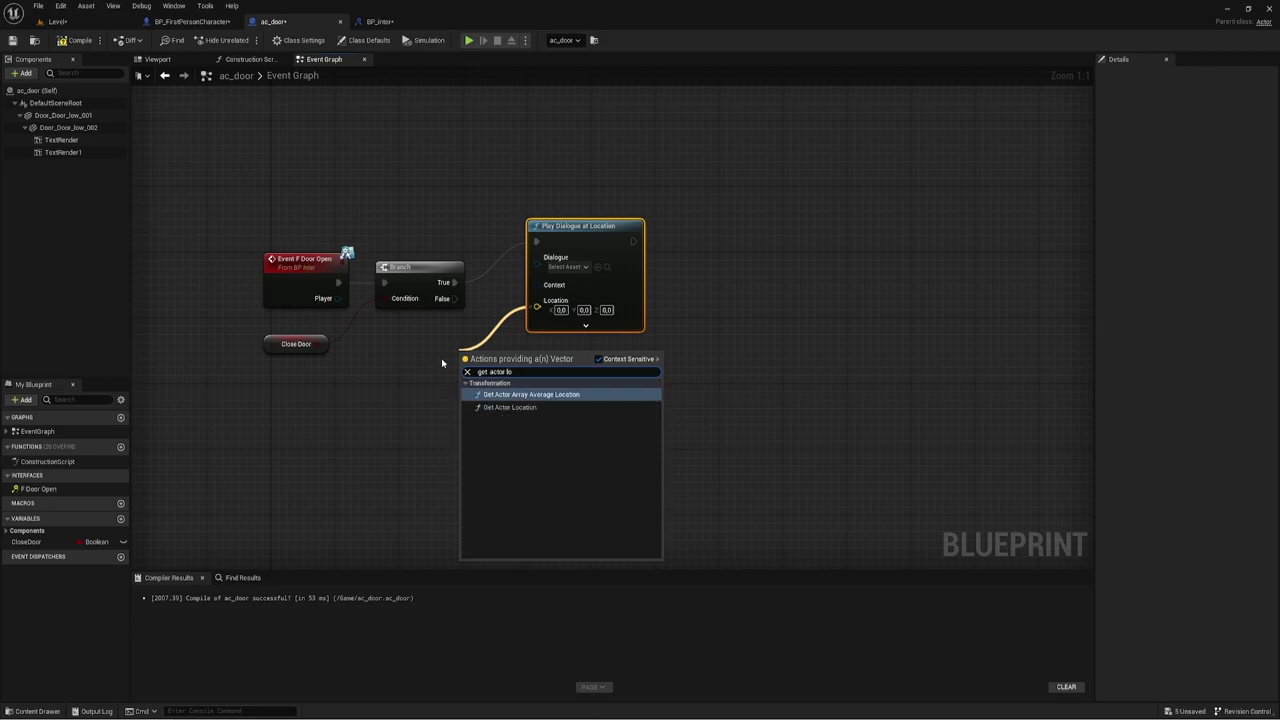
left_click(510, 407)
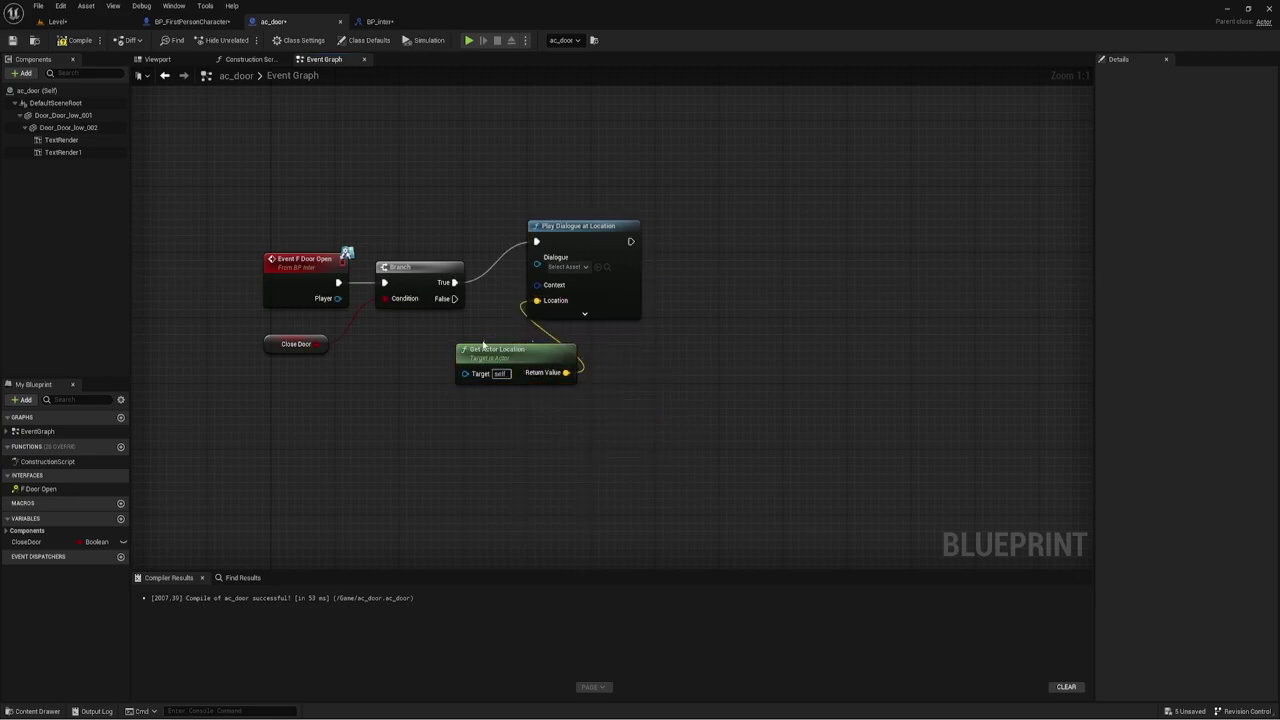
left_click_drag(483, 345, 410, 312)
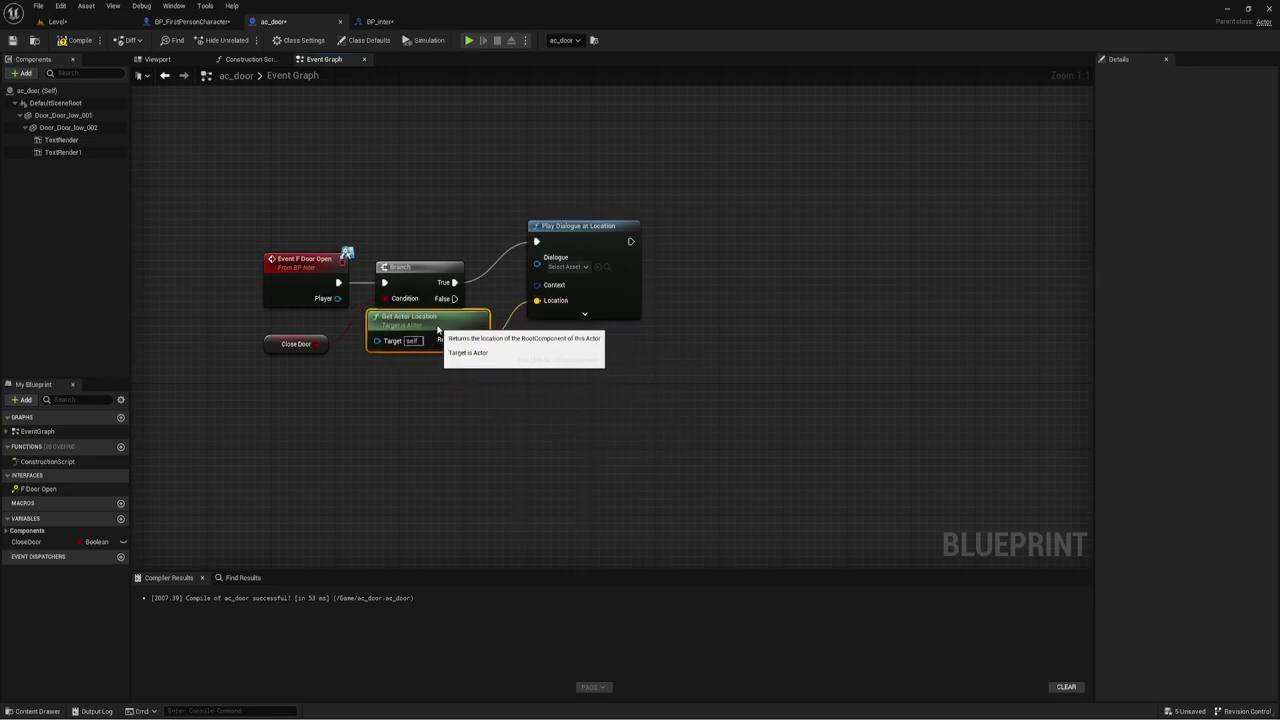
Delete the Play Dialogue at Location node, keeping Get Actor Location beside the Branch
left_click(582, 267)
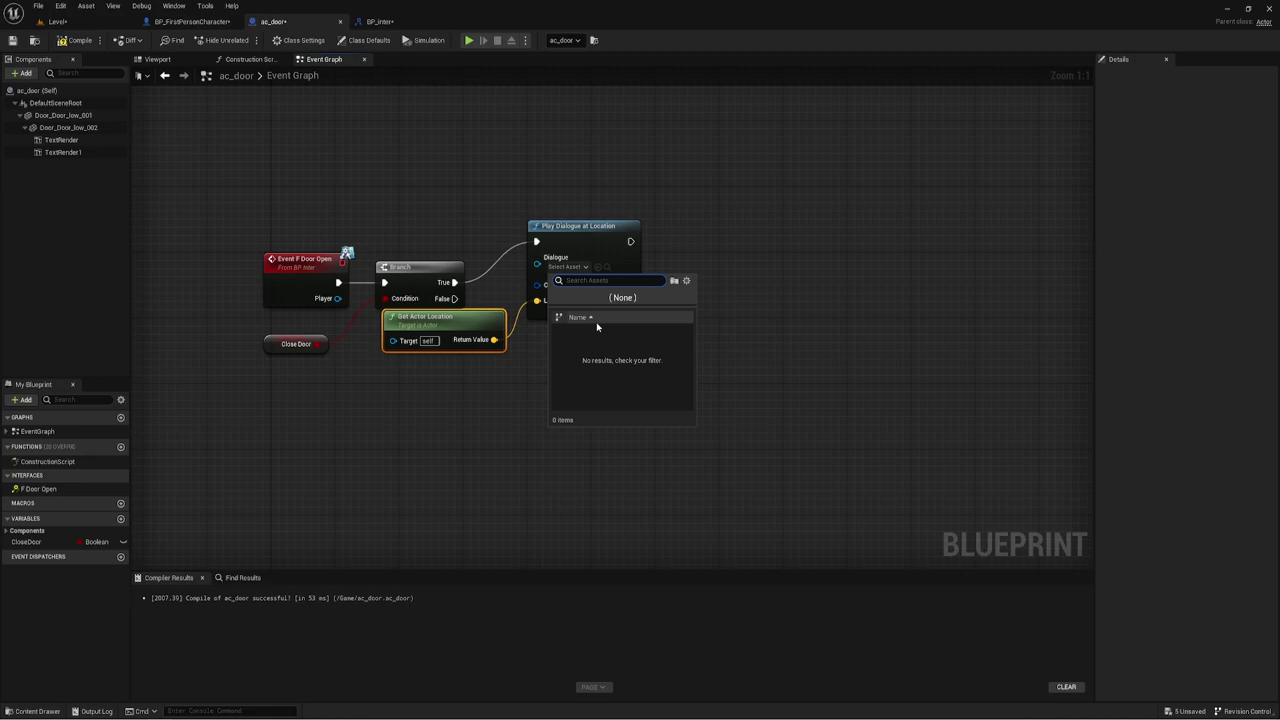
left_click(605, 267)
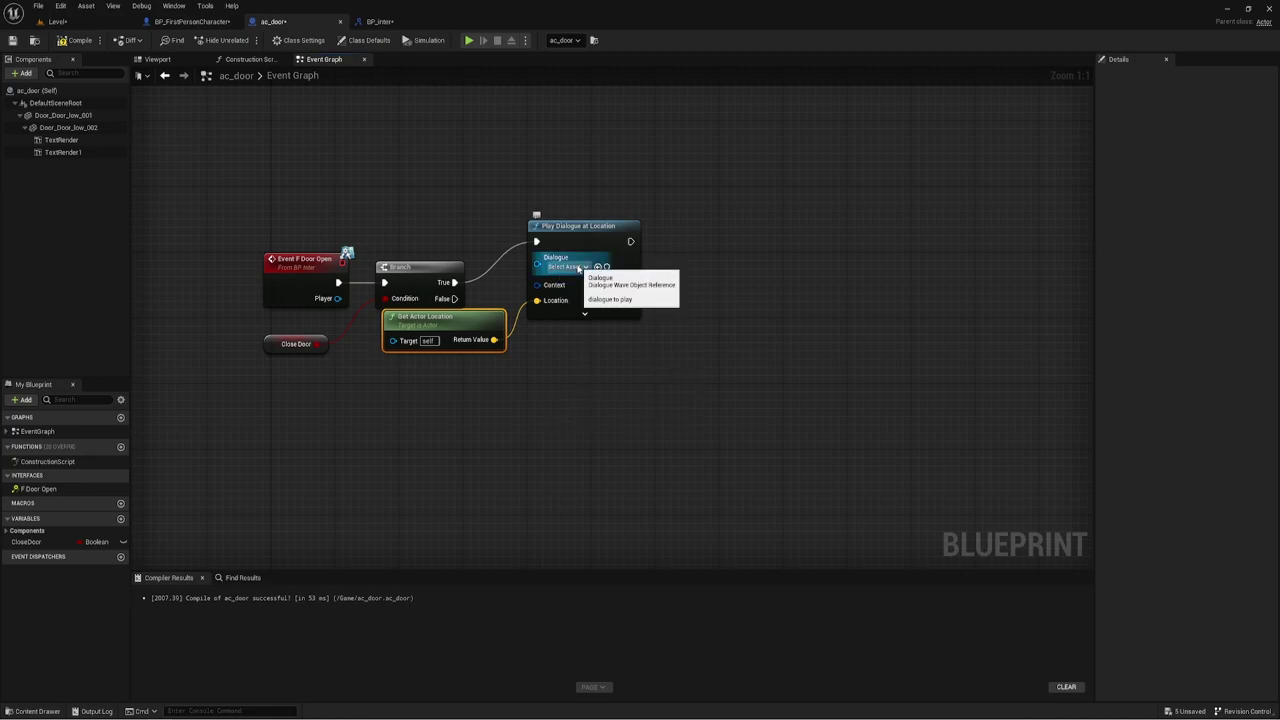
left_click(574, 226)
key("Delete")
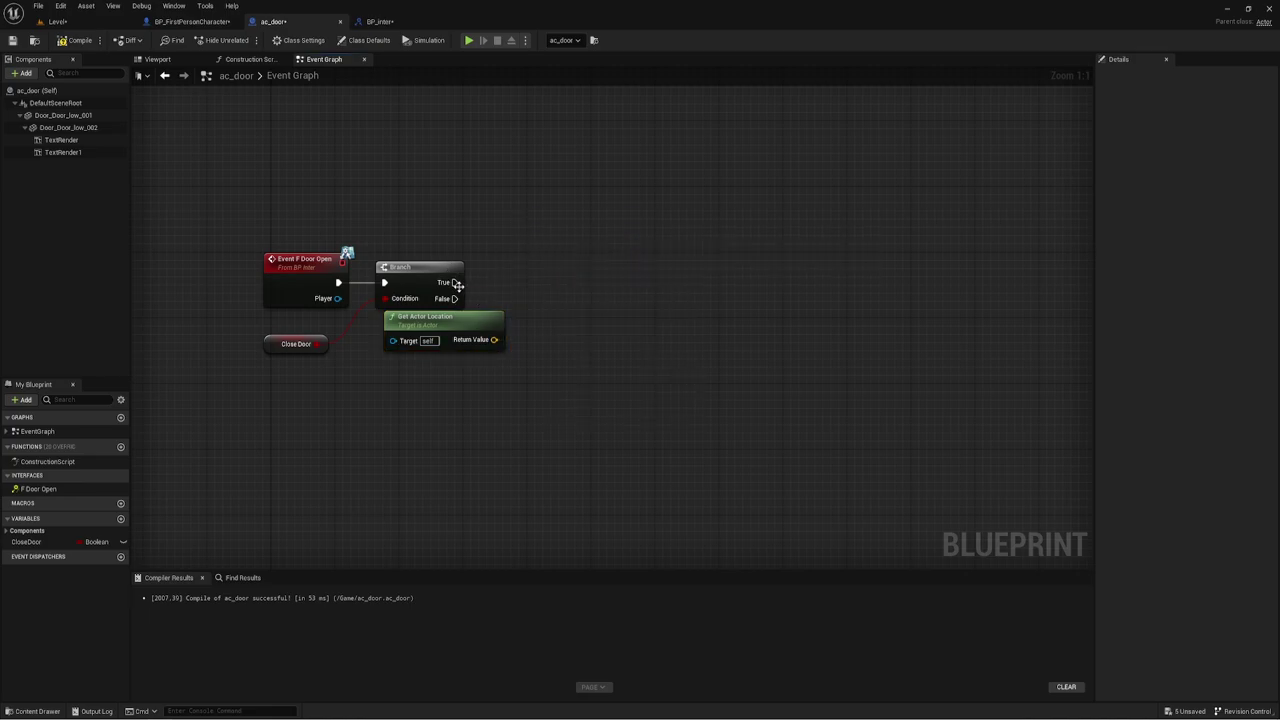
Add a Play Sound at Location after Branch True with a door sound at the actor location
left_click_drag(455, 284, 548, 251)
type("pla")
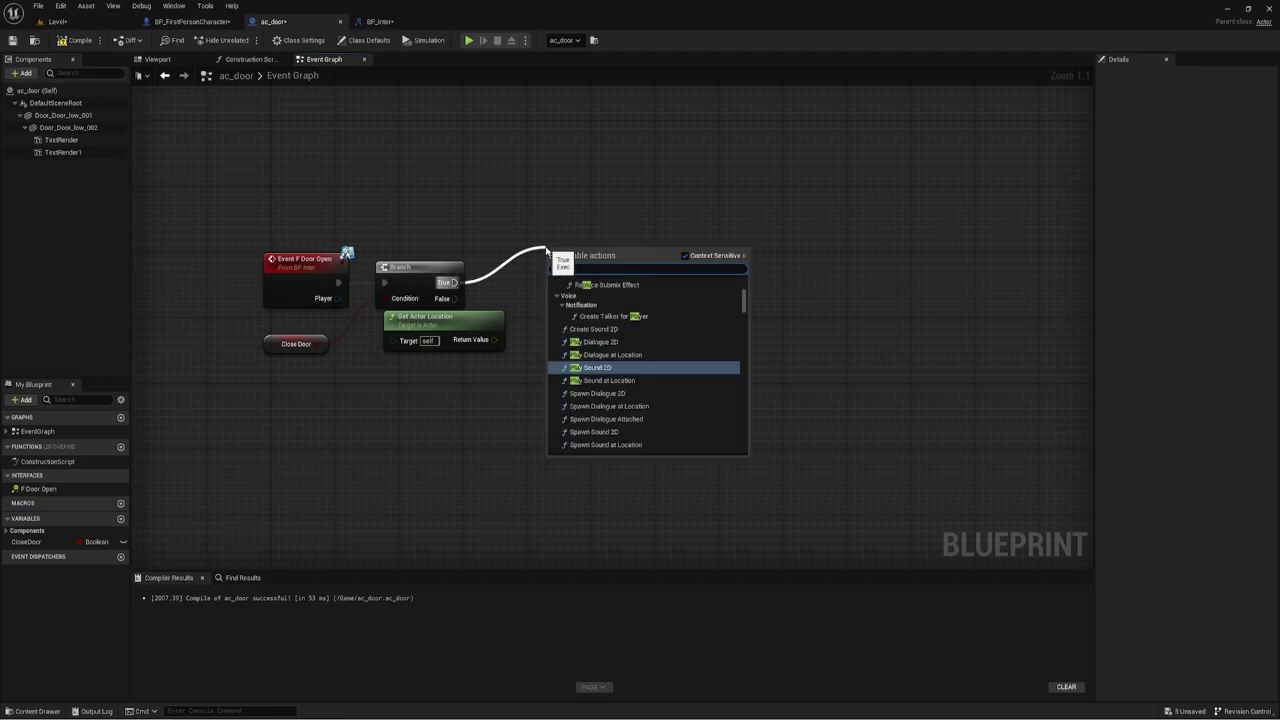
type("y")
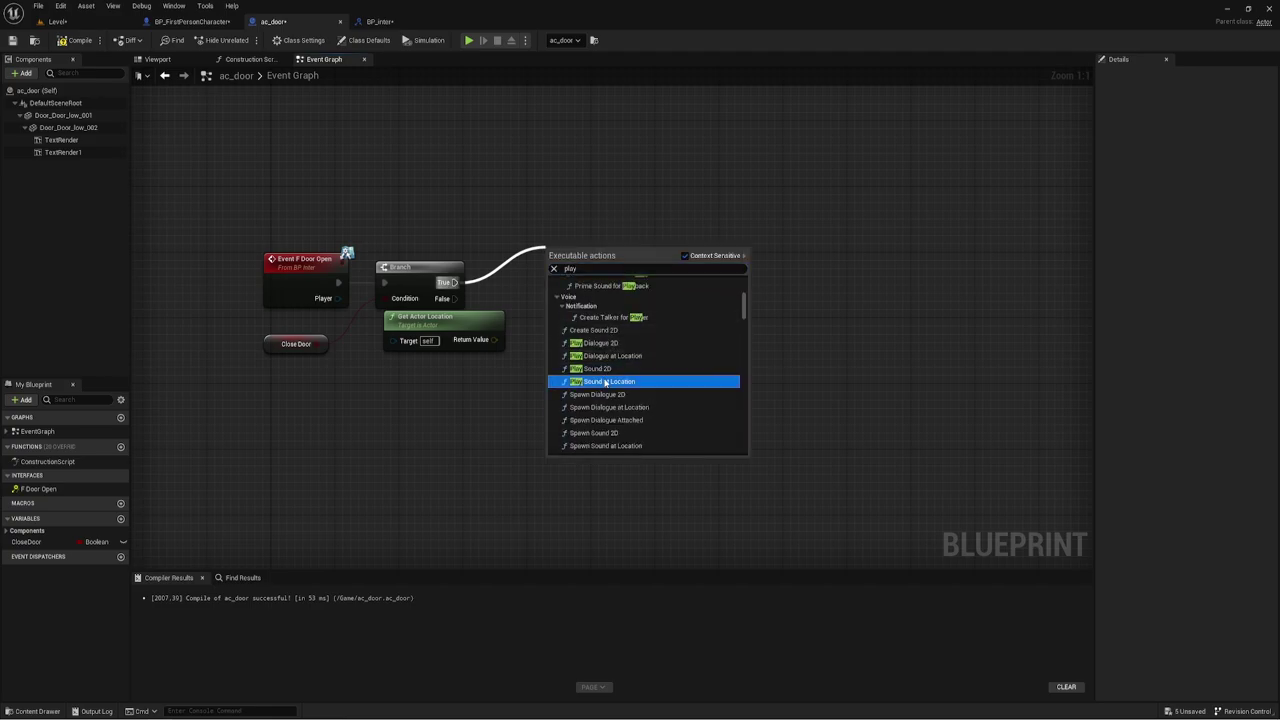
left_click(605, 383)
left_click(585, 291)
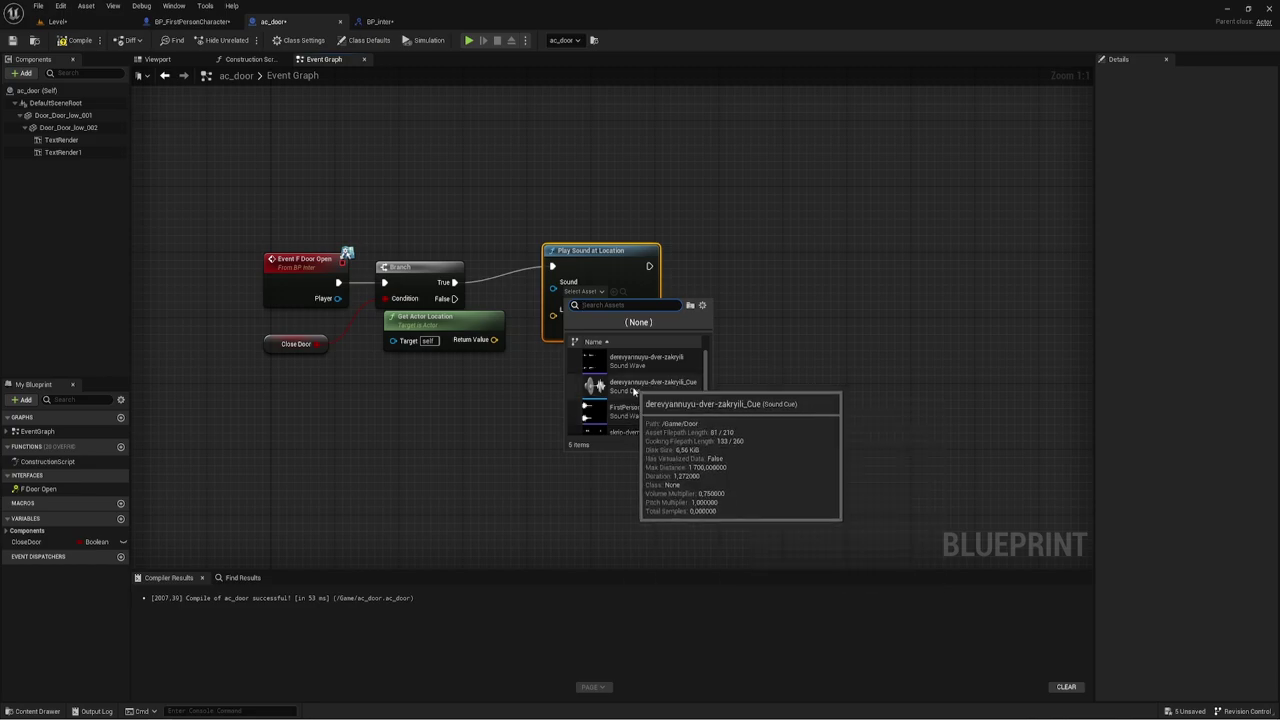
scroll(630, 400, "down", 1)
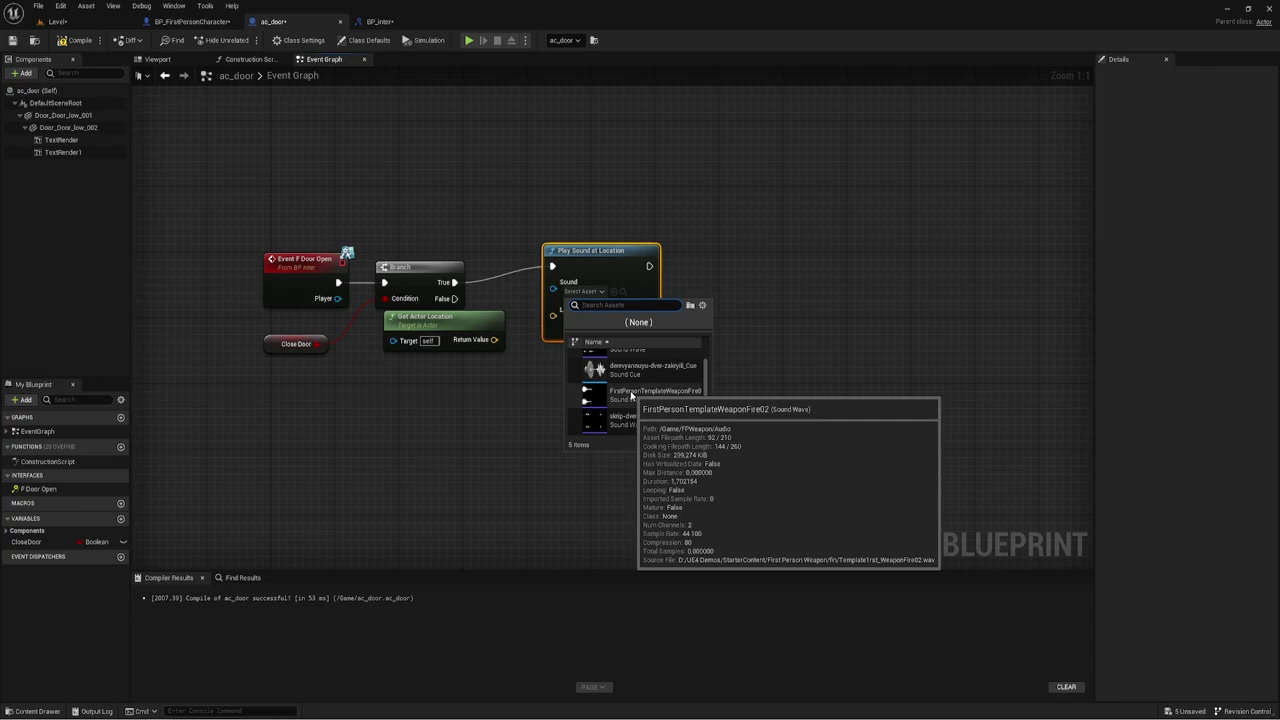
left_click(630, 428)
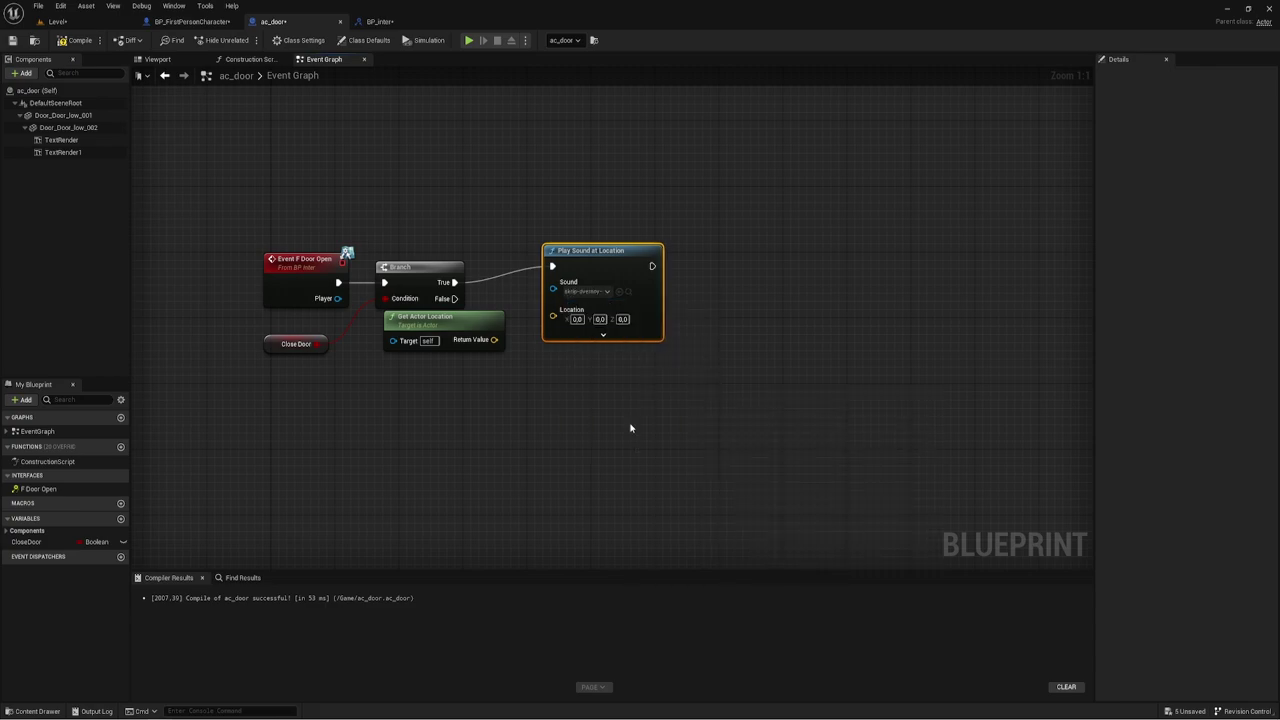
left_click(601, 379)
left_click_drag(494, 339, 552, 316)
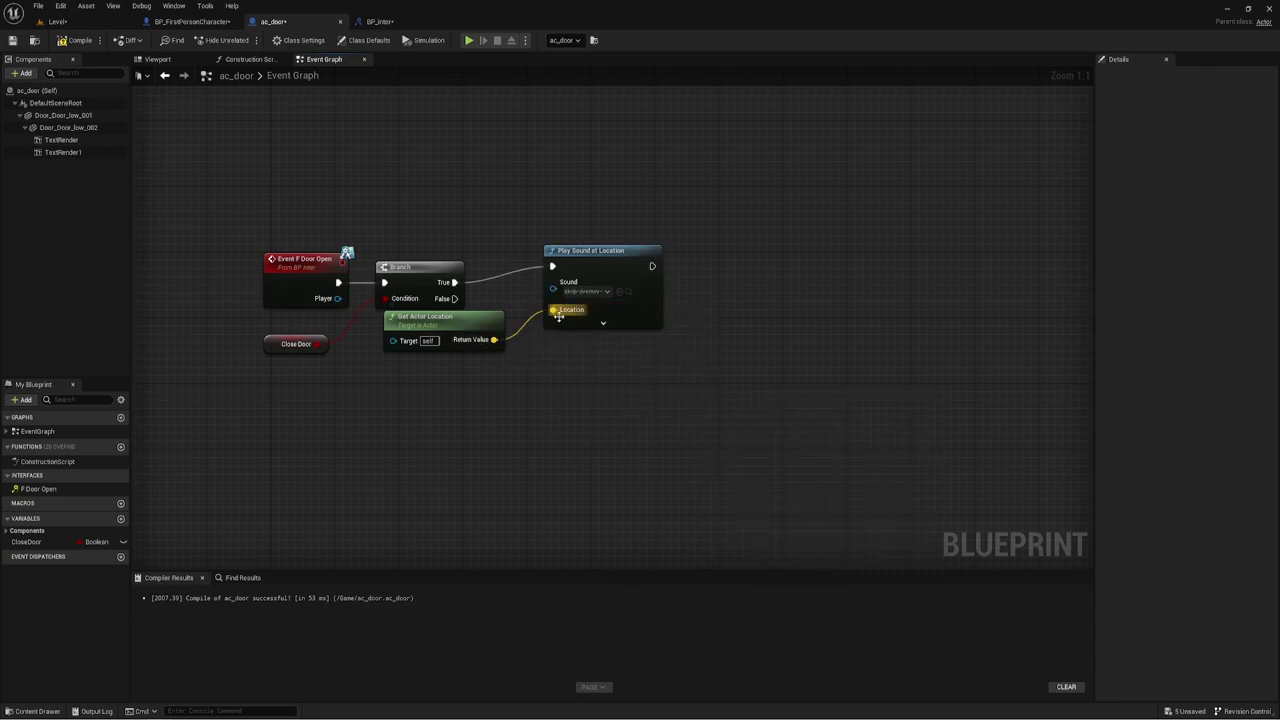
left_click_drag(600, 278, 600, 245)
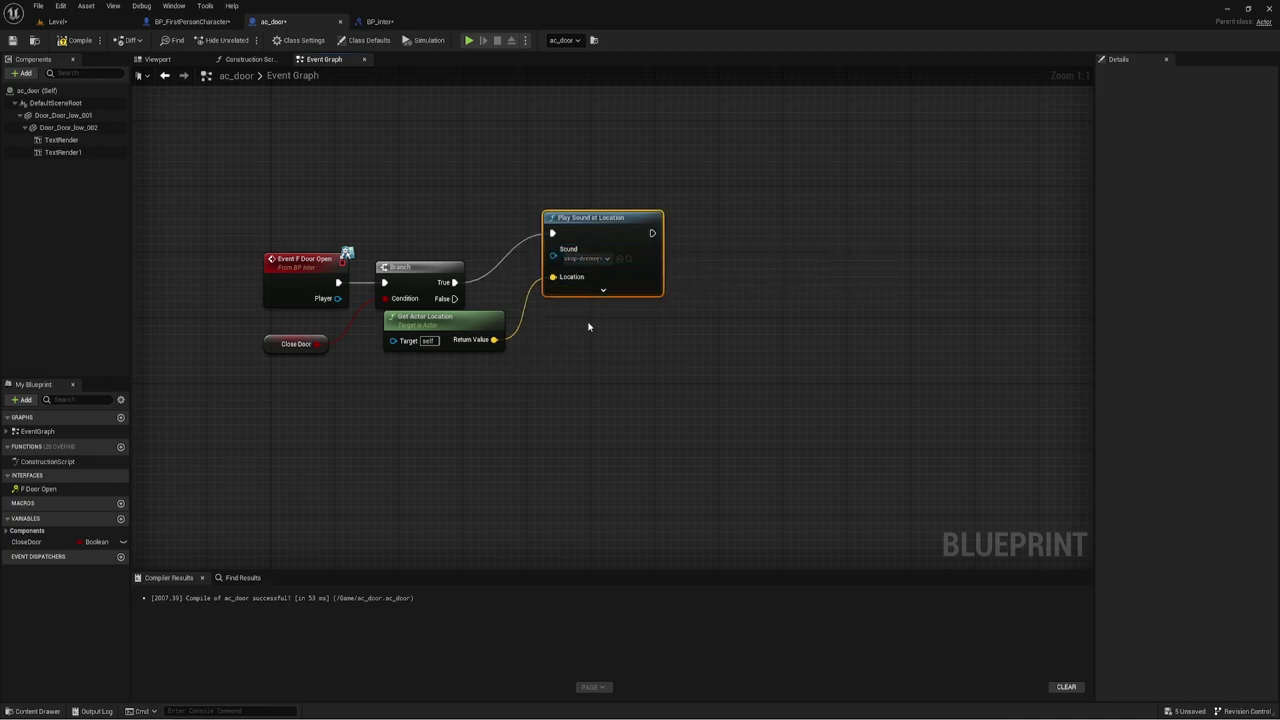
Duplicate the sound node for False, using actor location and the derevyannuyu-dver-zakryili_Cue sound
key("ctrl+c")
key("ctrl+v")
mouse_move(572, 396)
left_mouse_down()
mouse_move(572, 367)
mouse_move(455, 298)
left_mouse_up()
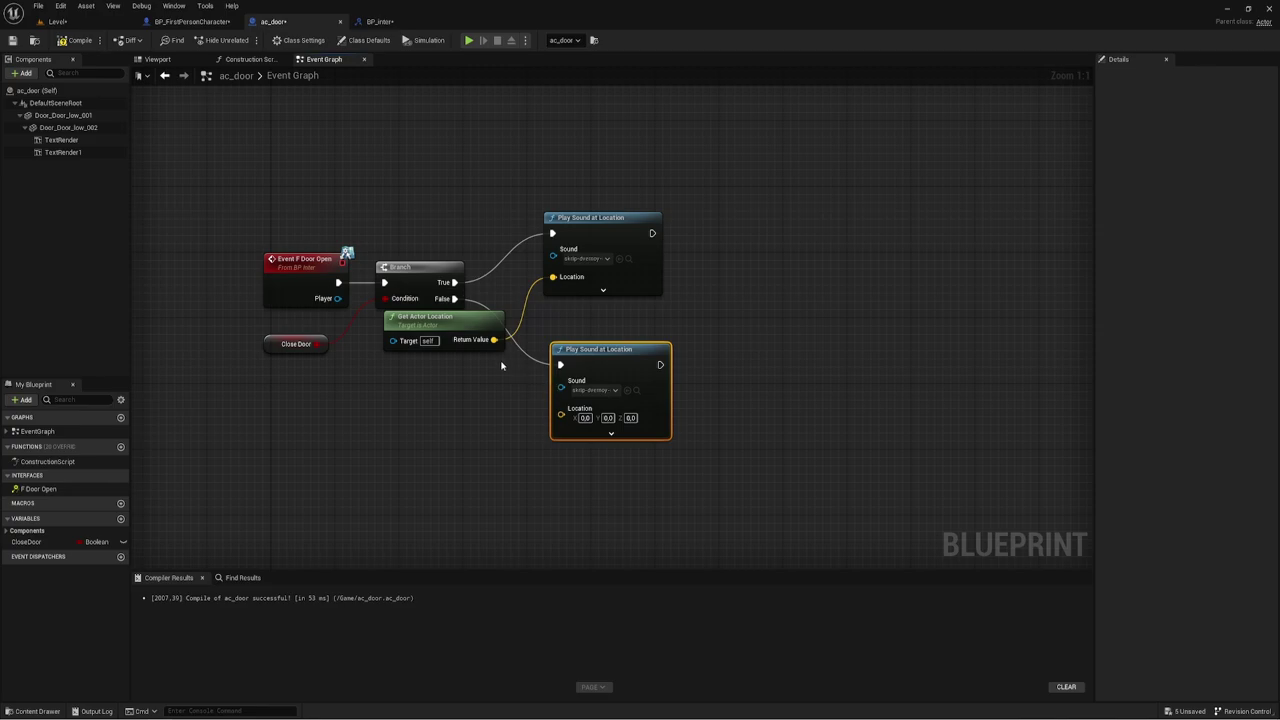
left_click_drag(494, 340, 561, 415)
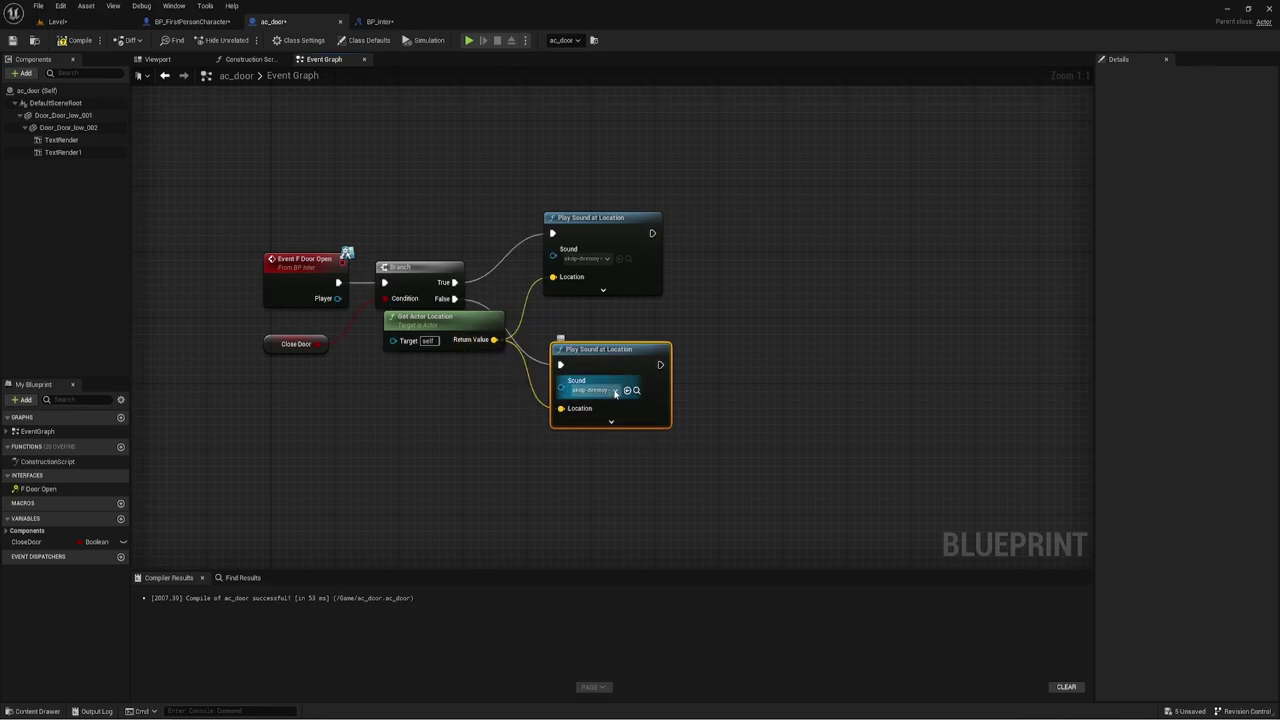
left_click(606, 389)
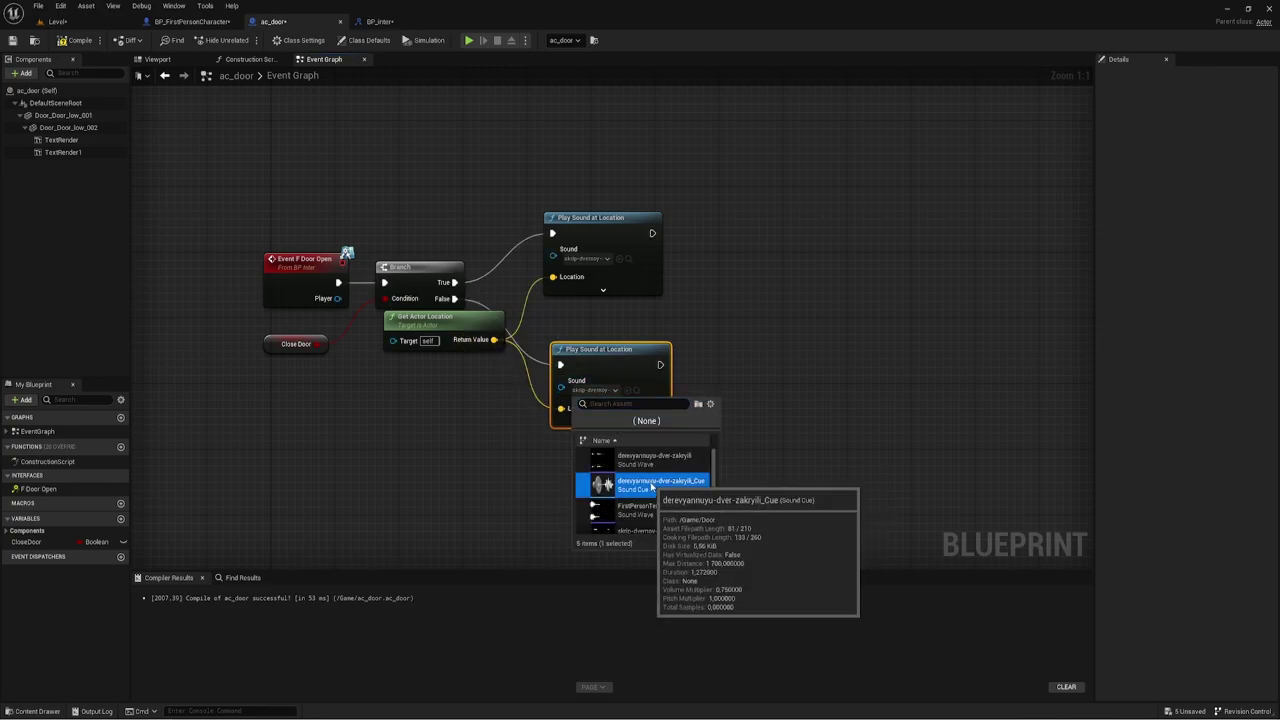
left_click(655, 485)
mouse_move(896, 340)
right_mouse_down()
mouse_move(701, 326)
mouse_move(710, 336)
right_mouse_up()
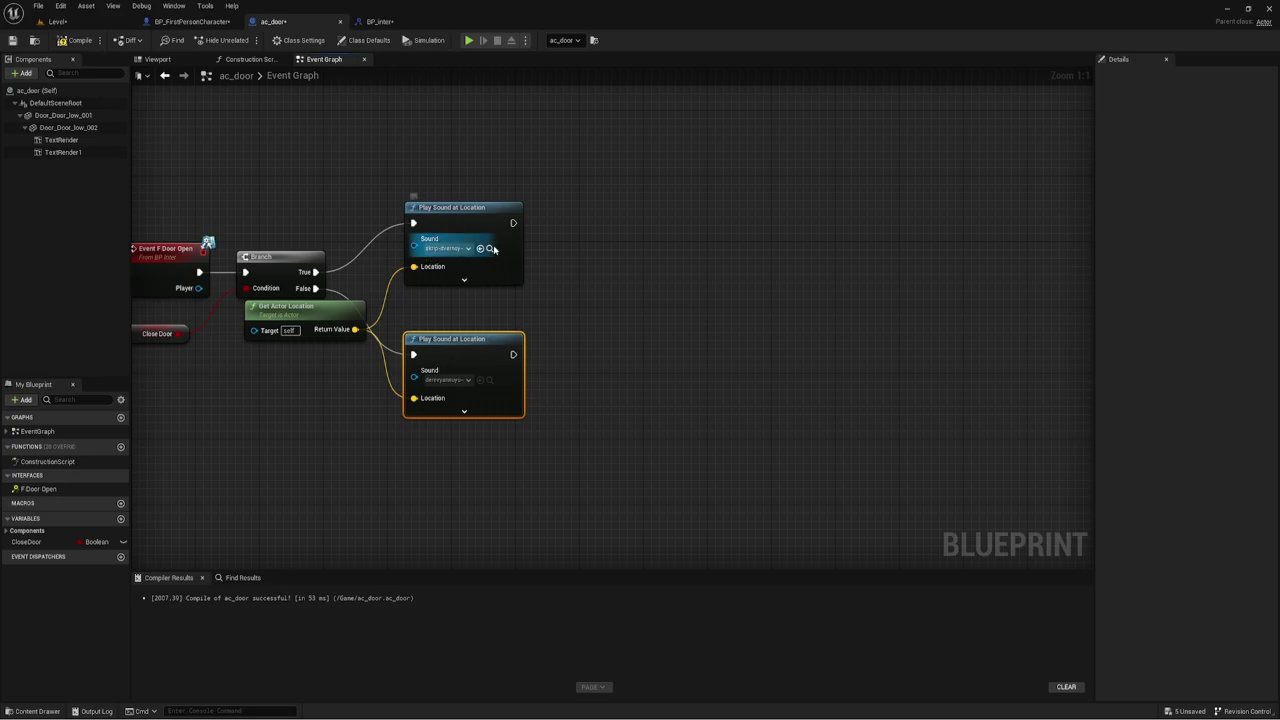
Add a Timeline node after the first sound node and open it for editing
left_click_drag(513, 222, 627, 199)
type("time")
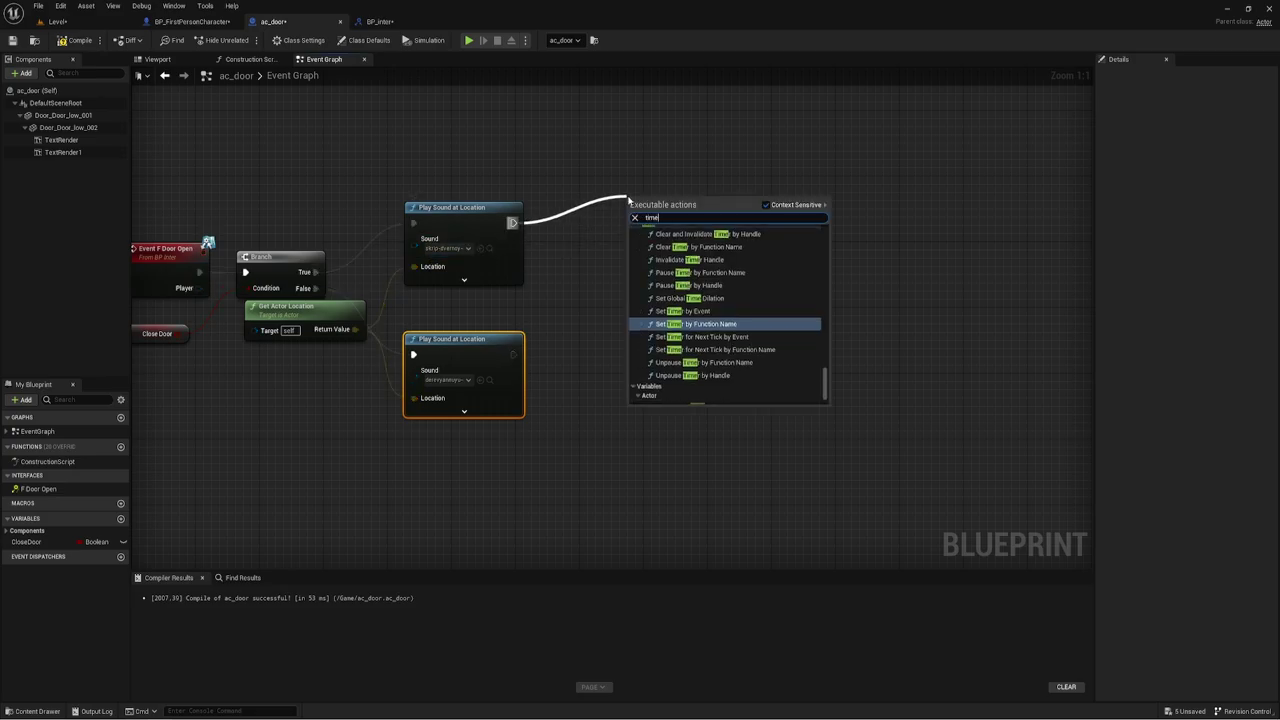
type("li")
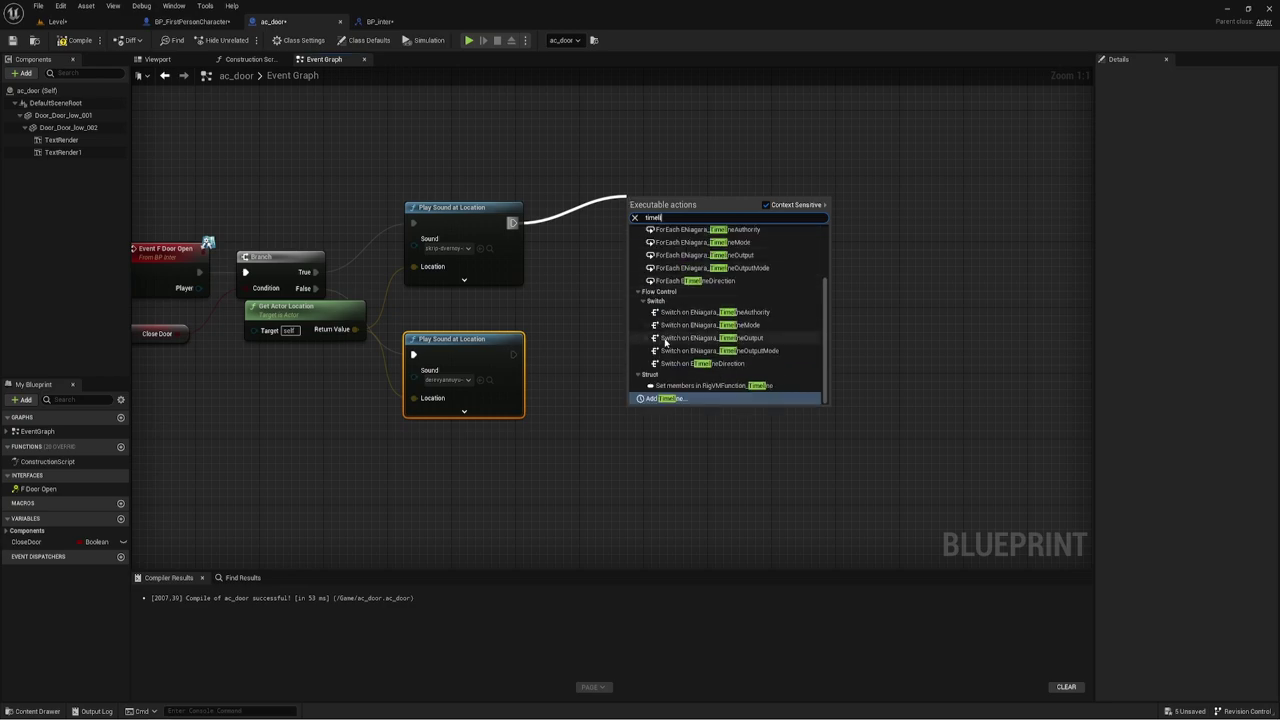
left_click(668, 398)
double_click(691, 224)
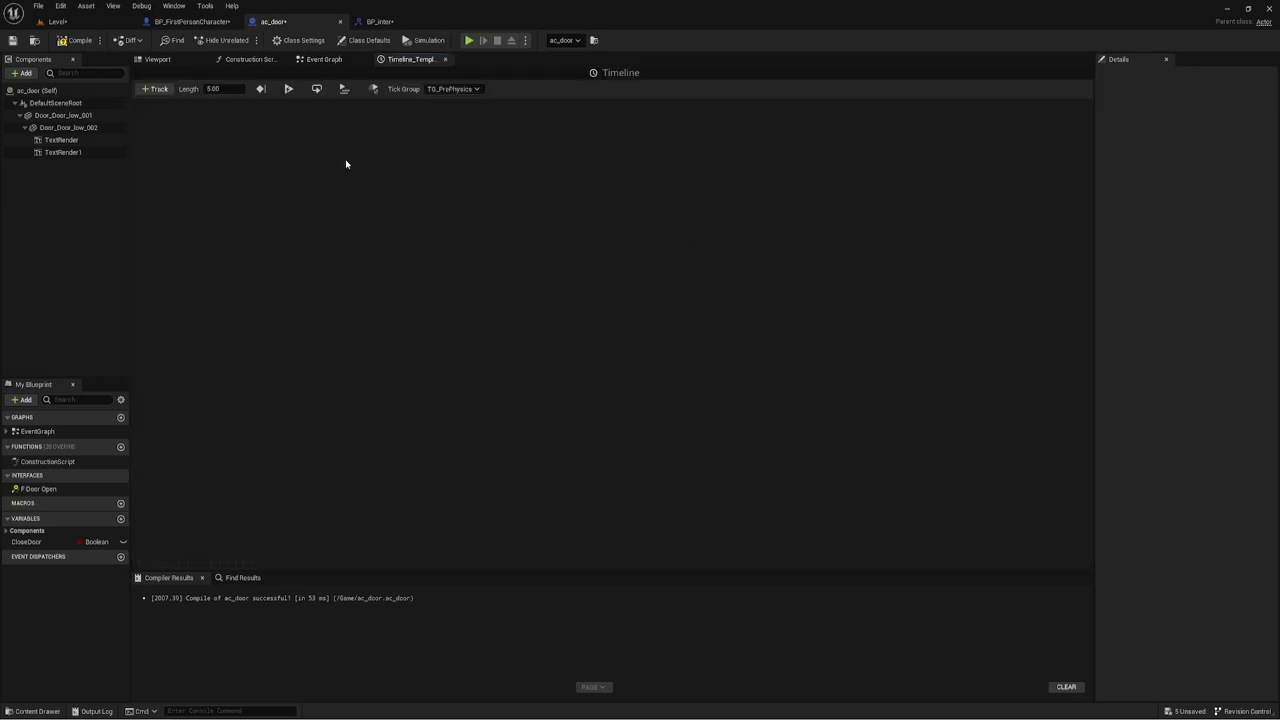
Add a float track to the timeline, keeping the default name NewTrack_0
left_click(155, 89)
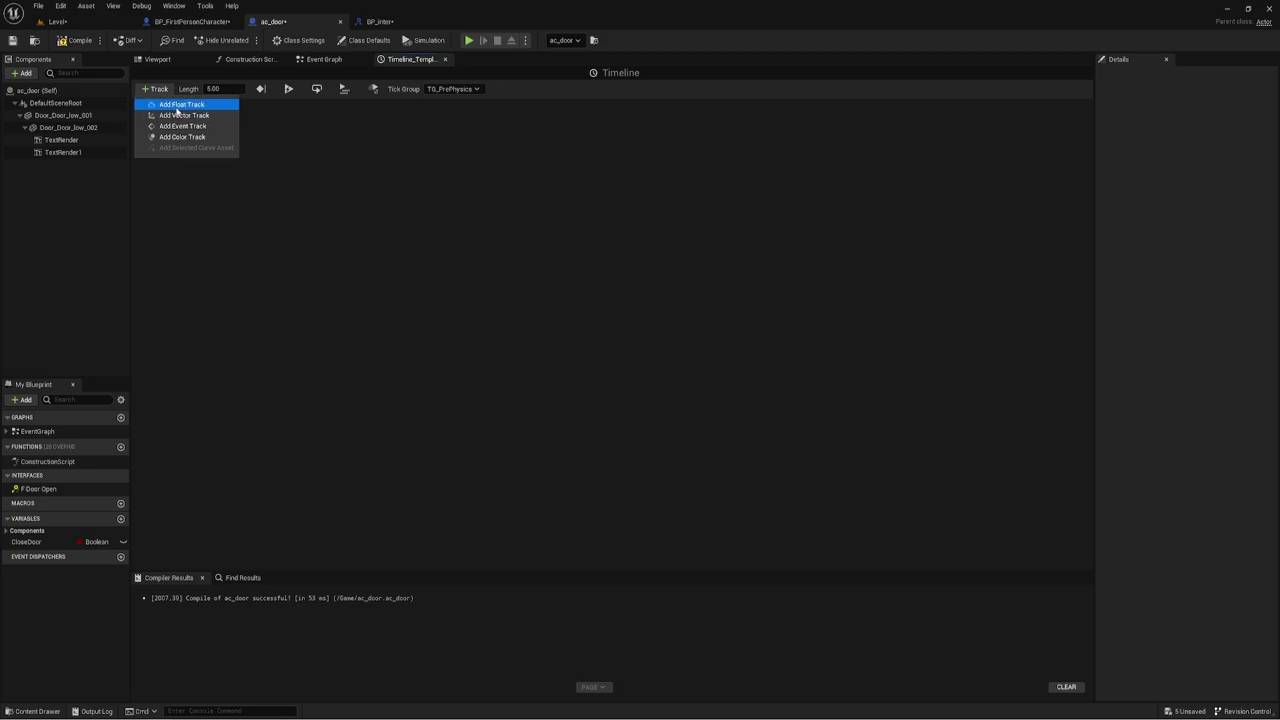
left_click(168, 105)
type("1.8")
key("Return")
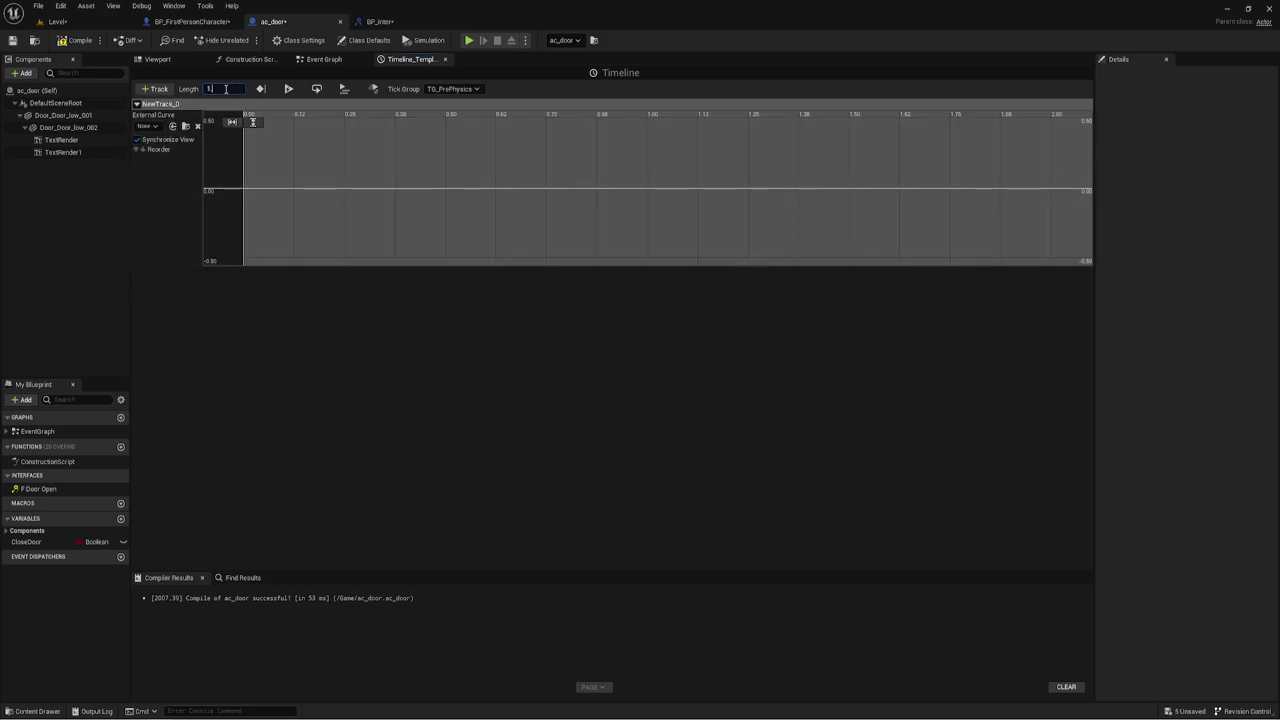
left_click(386, 228)
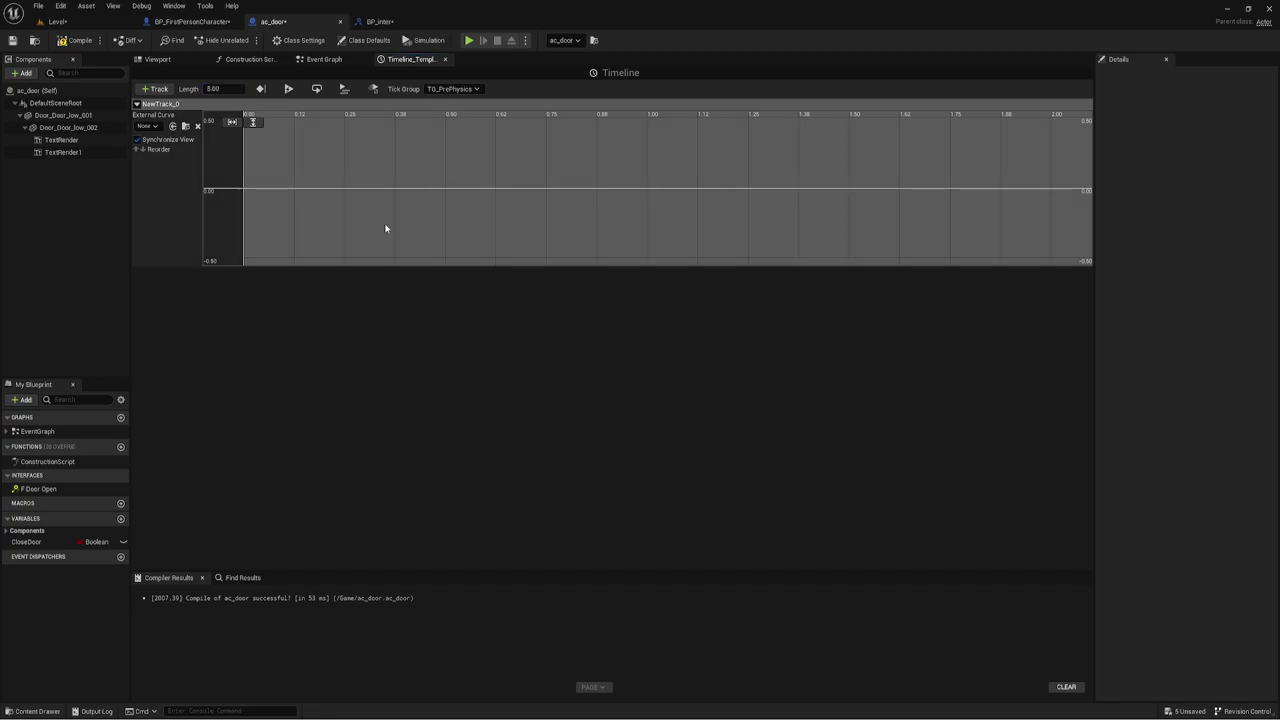
Add two keys to the float curve and set the first key's time to 0
left_click(266, 184, "shift")
left_click(361, 162, "shift")
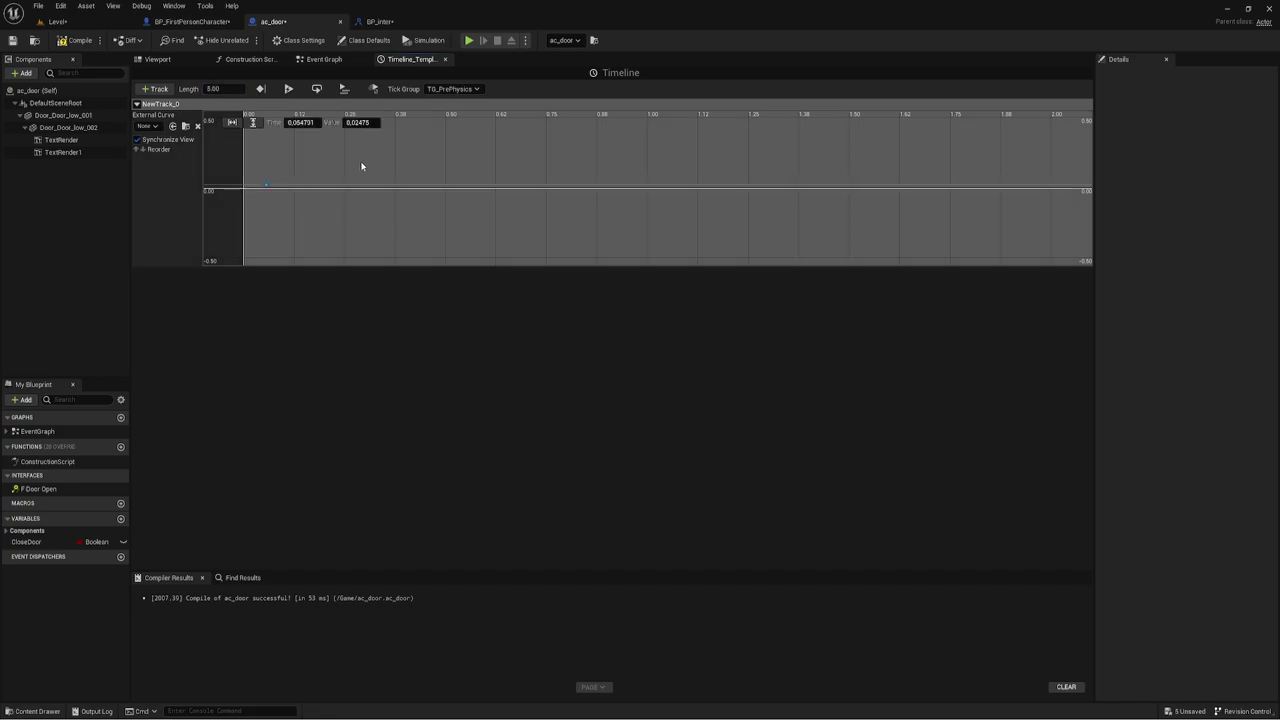
left_click(310, 121)
left_click(266, 184)
left_click(300, 122)
type("0")
key("Return")
Set the second curve key to time 1.8 with a value of 90
left_click(361, 162)
left_click(298, 122)
type("1.8")
left_click(365, 124)
type("90")
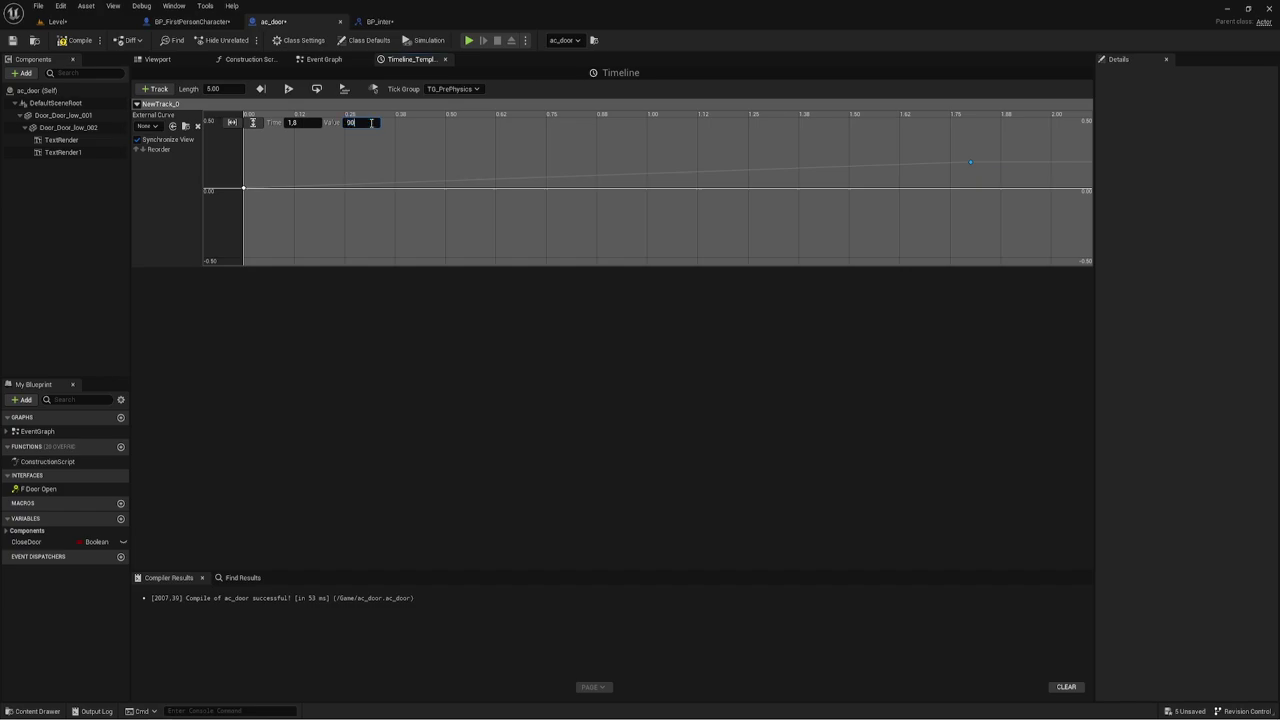
key("Return")
left_click(300, 210)
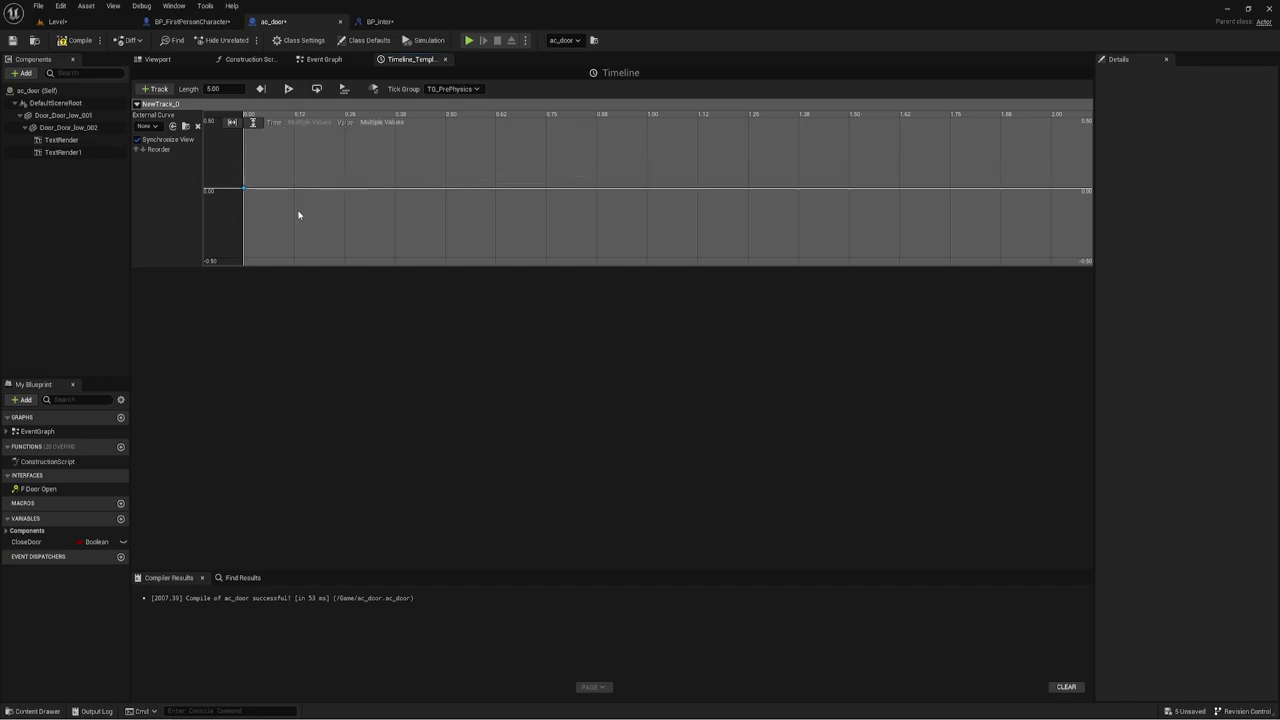
Frame the whole curve in view and set the timeline length to 1.80
scroll(310, 209, "down", 2)
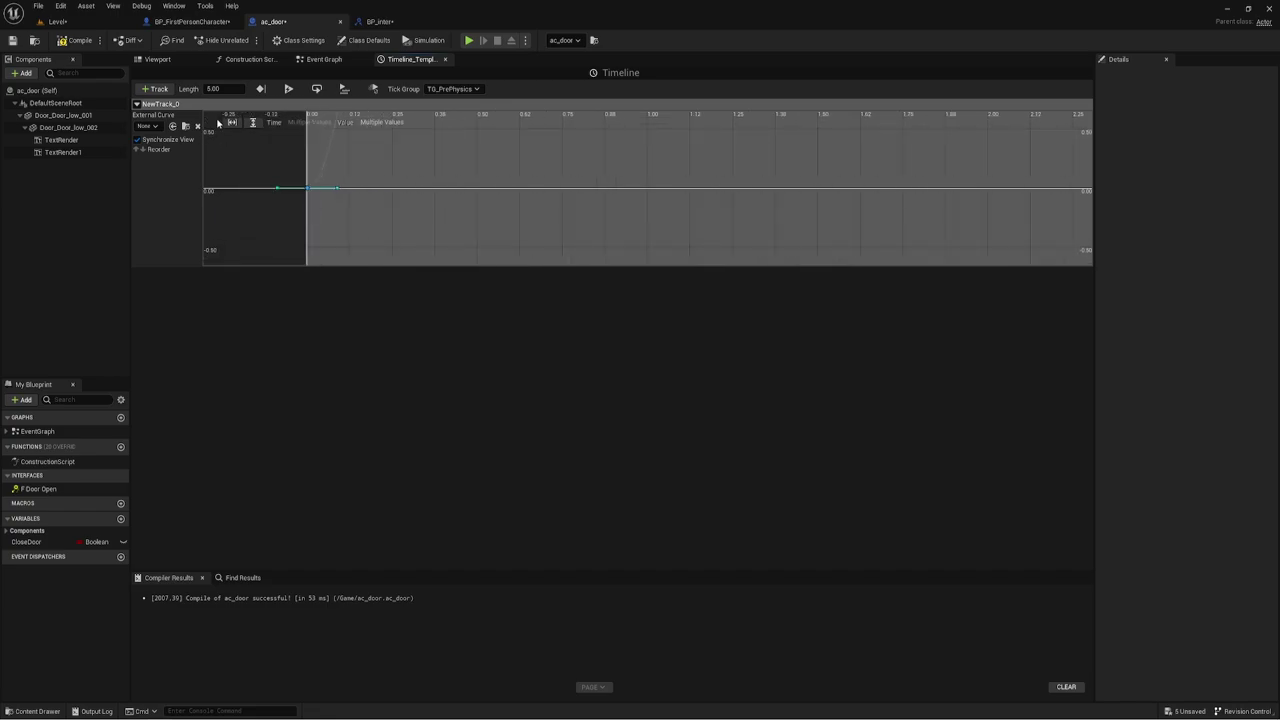
left_click(233, 123)
scroll(494, 217, "down", 2)
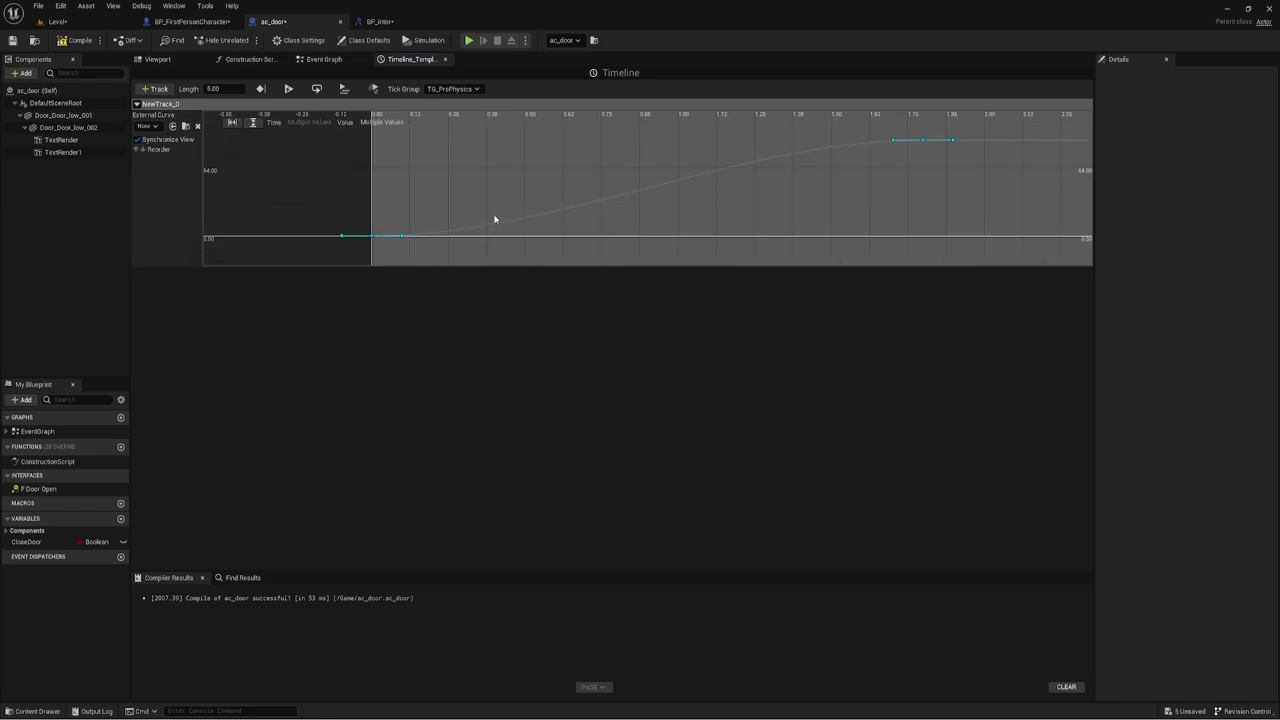
scroll(609, 222, "down", 1)
scroll(660, 216, "down", 1)
key("f")
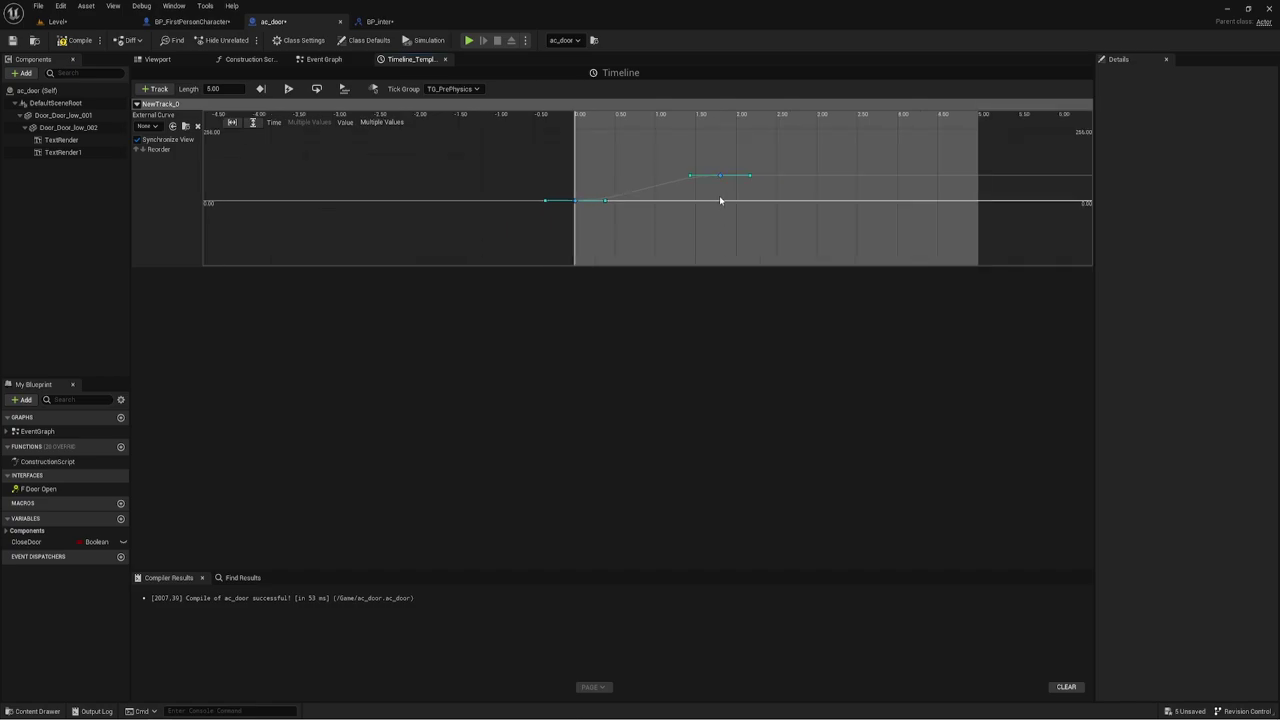
left_click(652, 150)
left_click(224, 88)
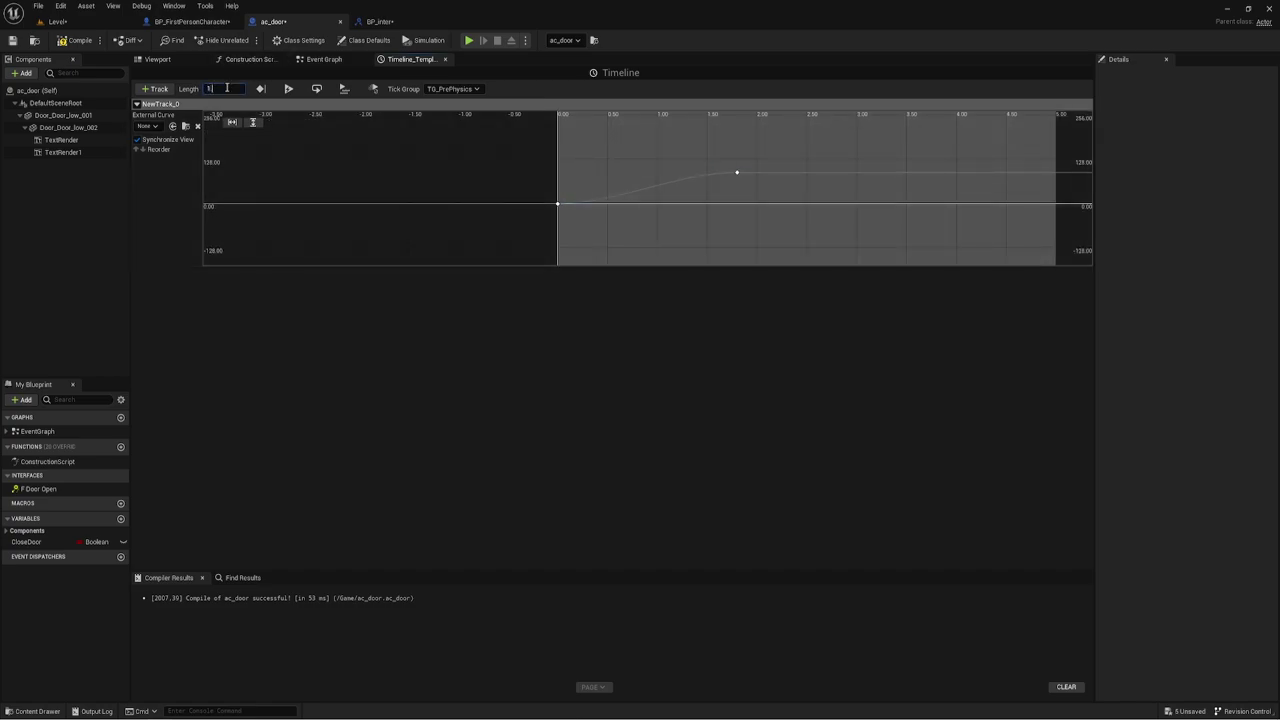
type(".8")
key("Return")
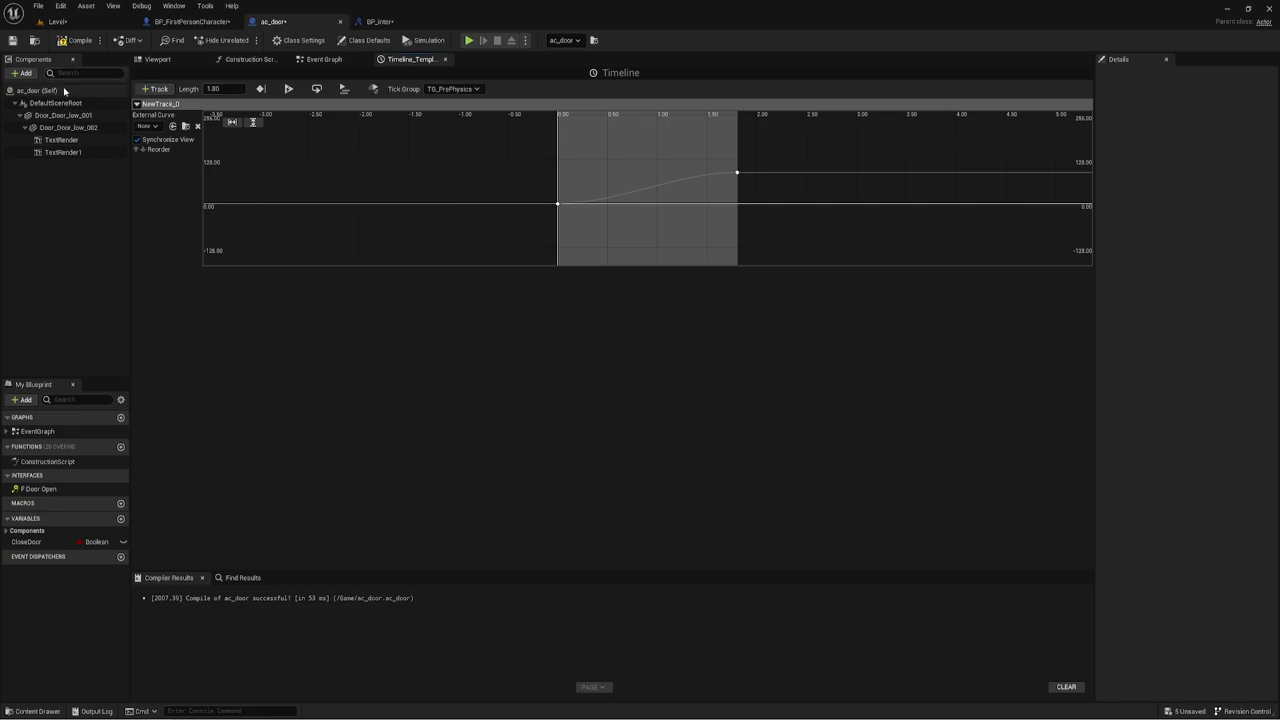
Wire the open sound to Play from Start, the close sound to Reverse from End, and default CloseDoor to true
left_click(445, 59)
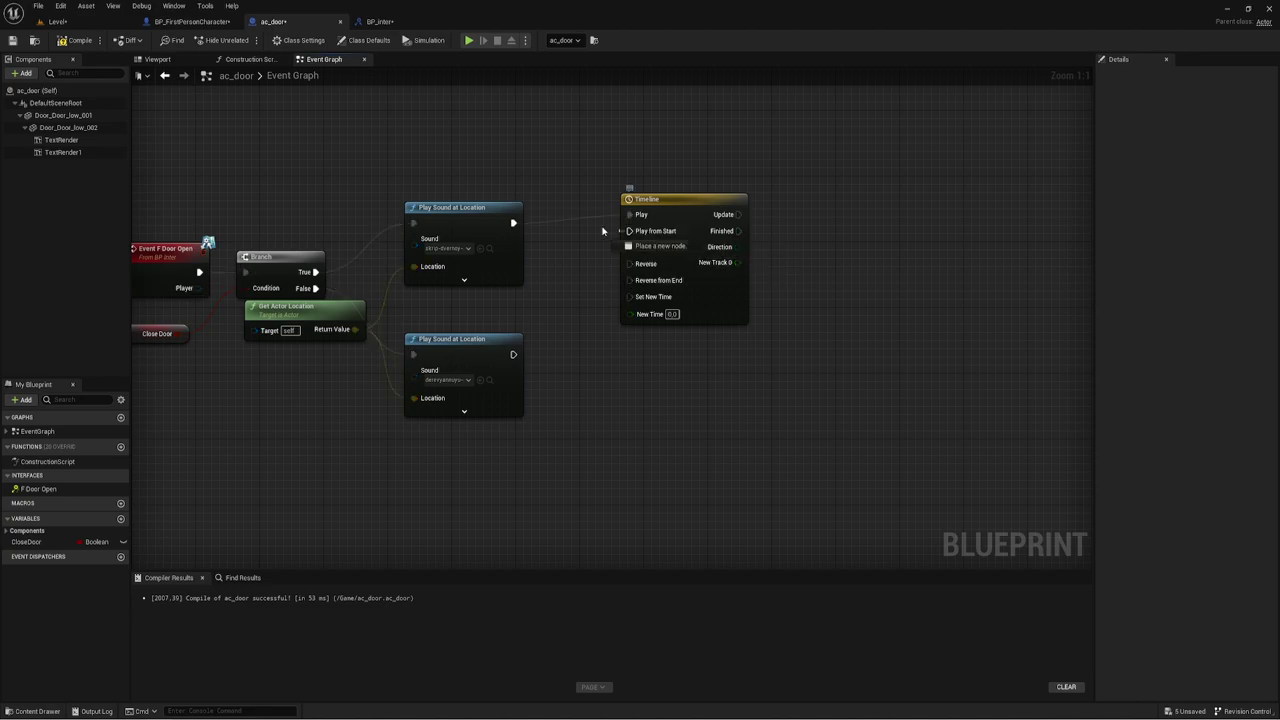
left_click_drag(629, 231, 513, 222)
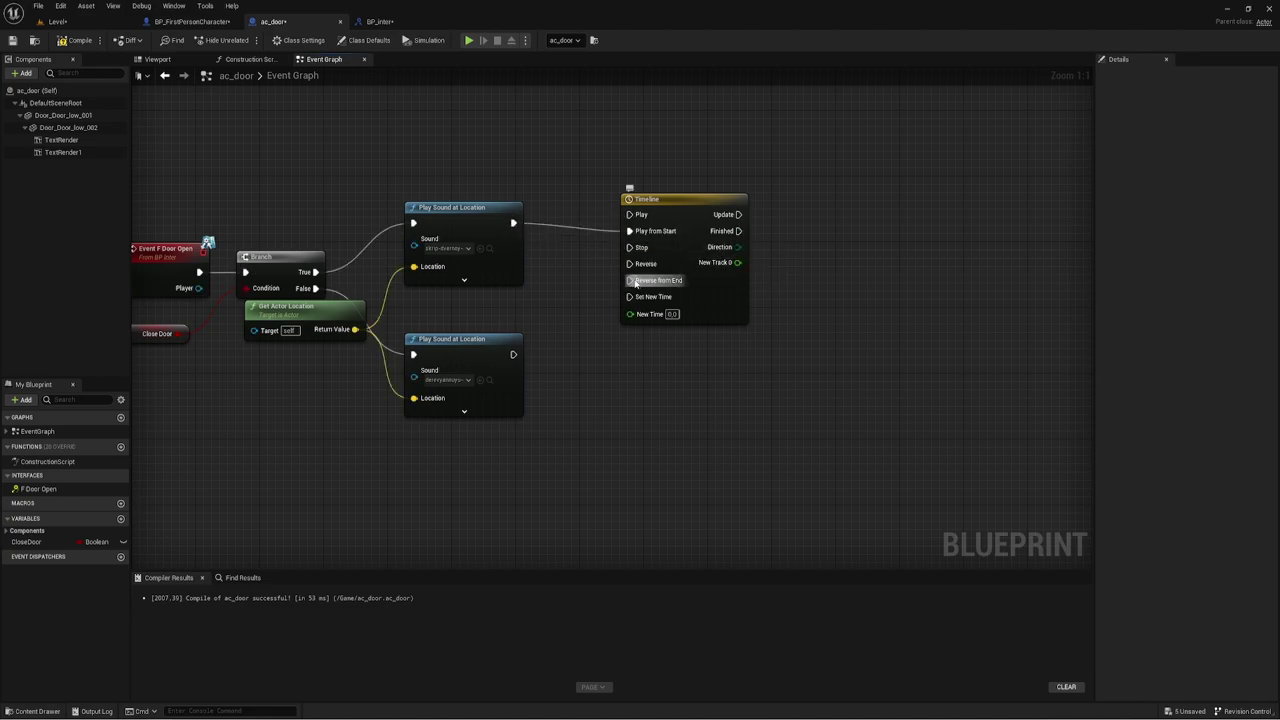
mouse_move(629, 280)
left_mouse_down()
mouse_move(530, 355)
mouse_move(512, 354)
left_mouse_up()
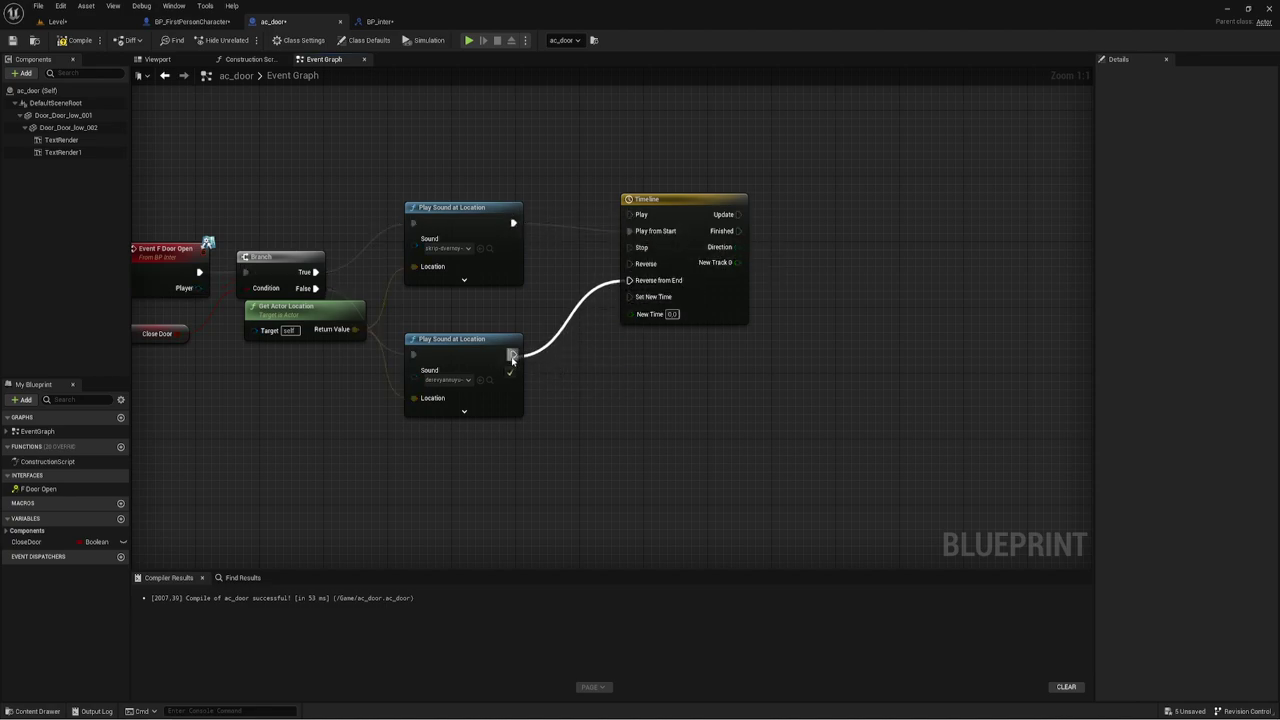
left_click_drag(670, 205, 647, 242)
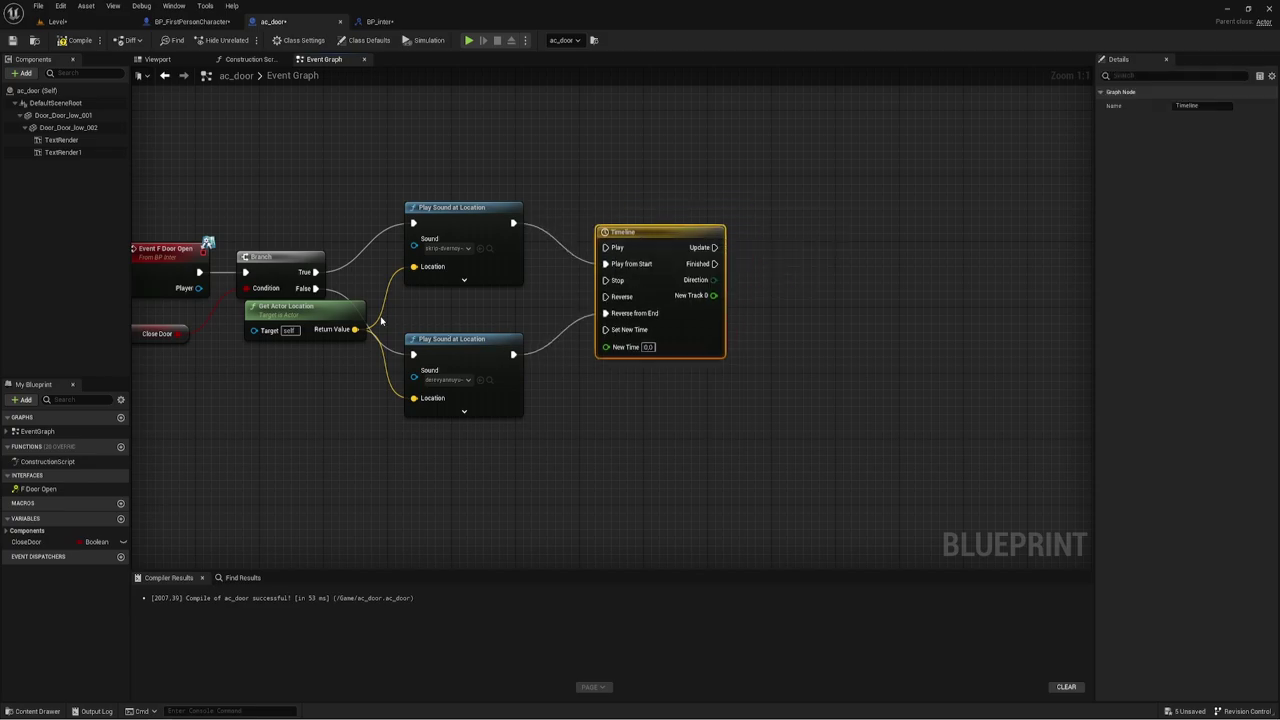
right_click_drag(517, 300, 526, 301)
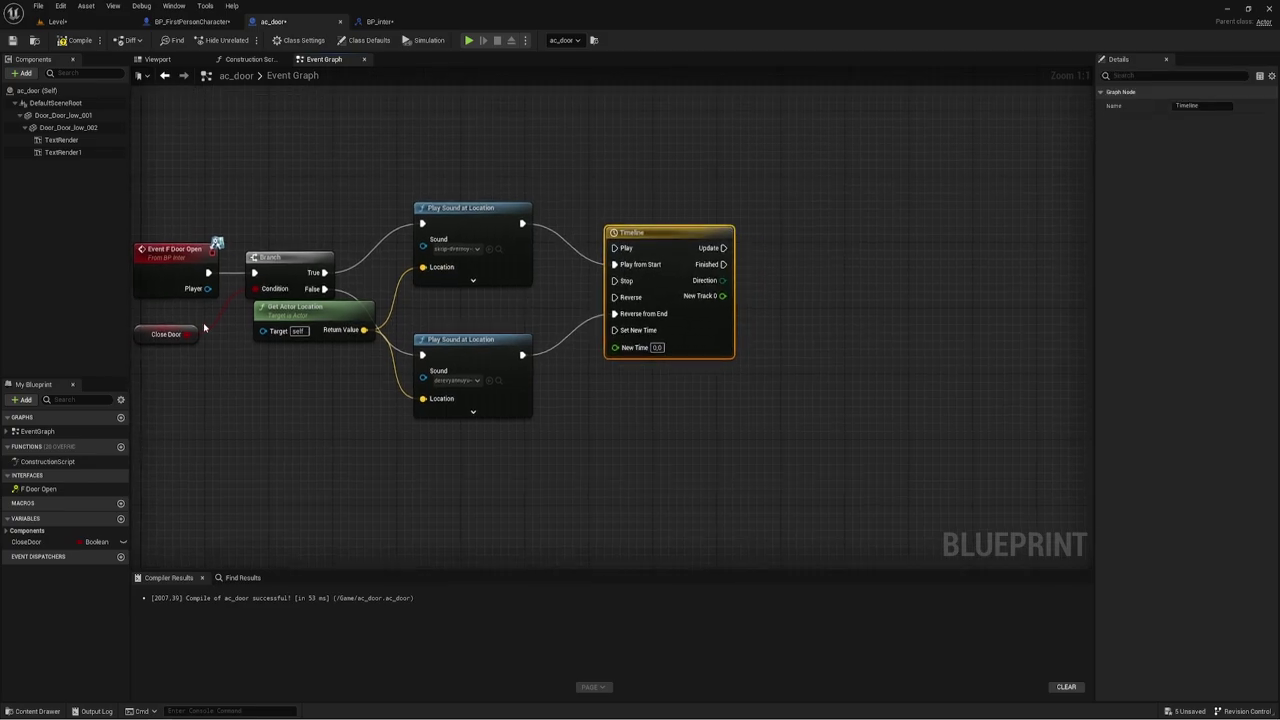
left_click(141, 330)
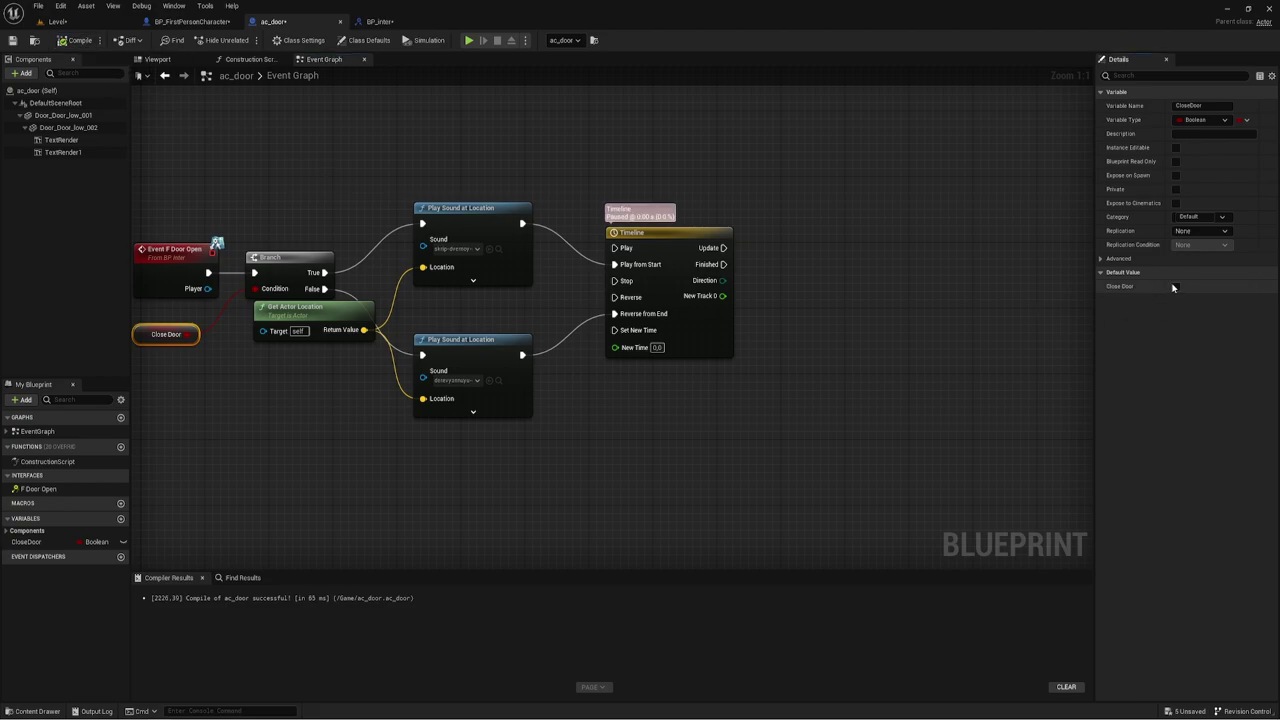
left_click(1175, 286)
Add a Door_Door_low_002 reference node to the event graph
right_click_drag(643, 409, 571, 400)
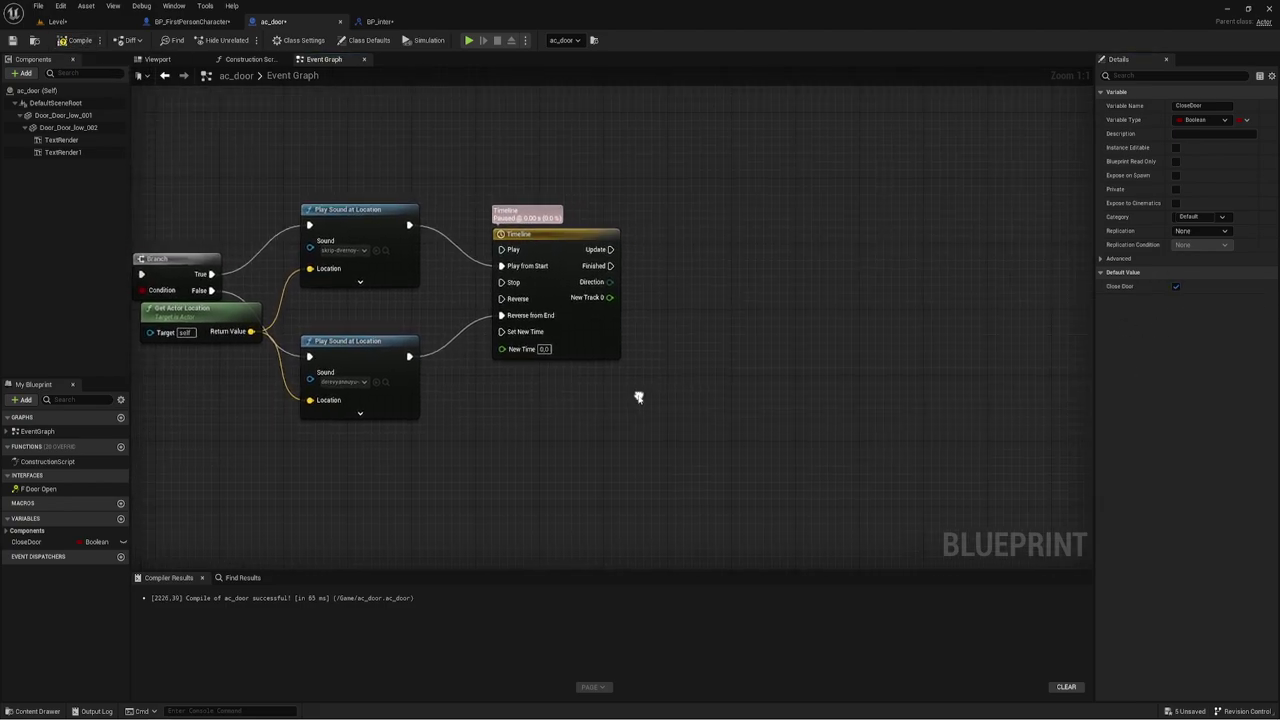
right_click_drag(618, 281, 570, 287)
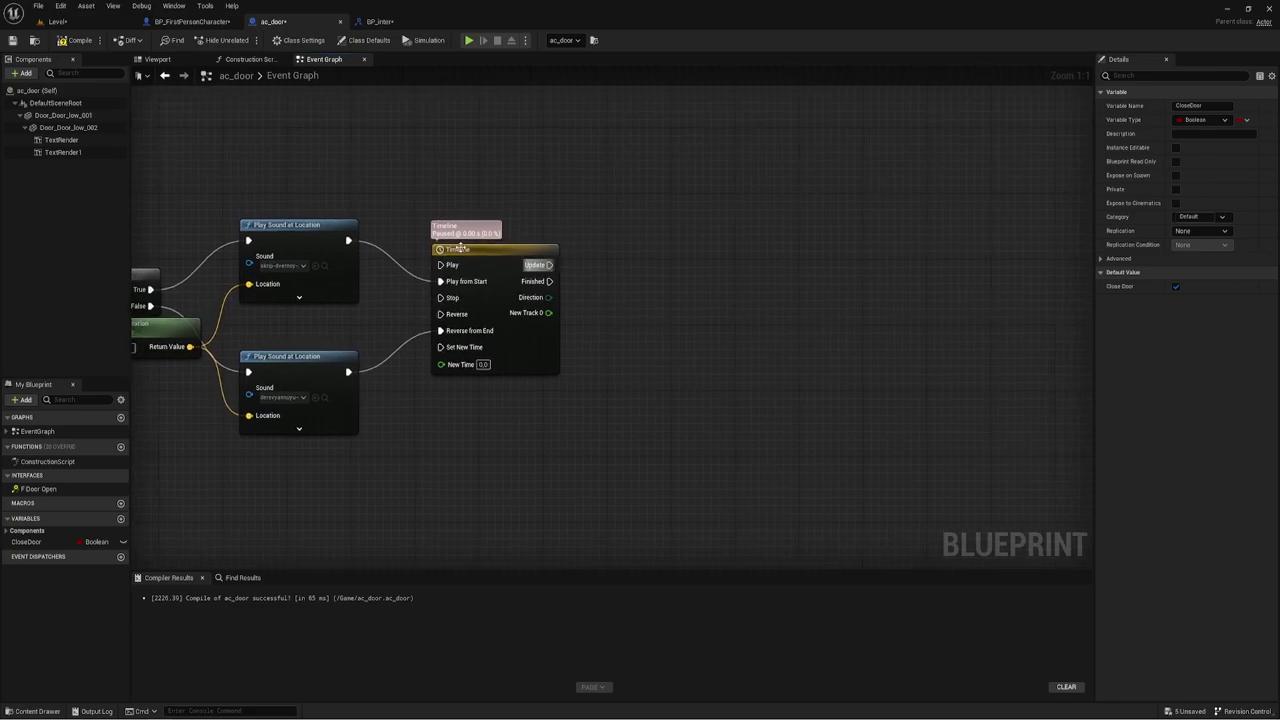
left_click(70, 128)
left_click_drag(70, 128, 589, 290)
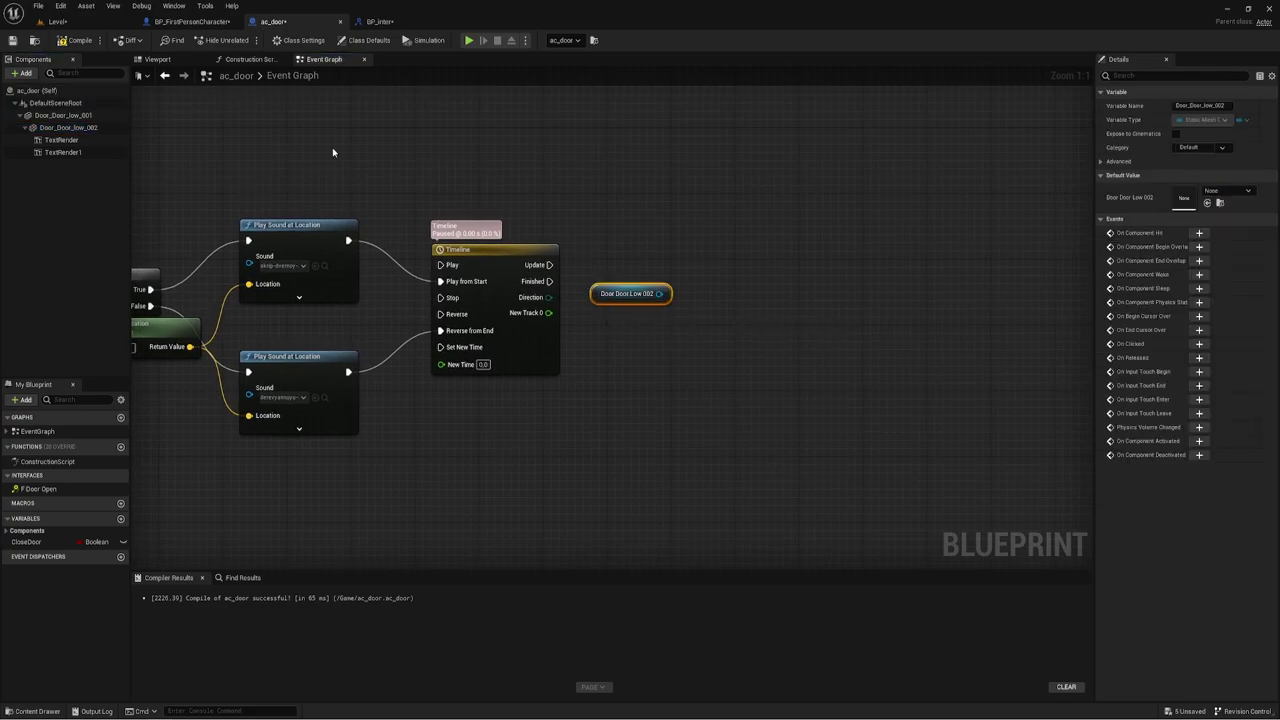
Confirm the door panel mesh, then add a Set Relative Rotation node from Door_Door_low_002
left_click(157, 59)
left_click(559, 216)
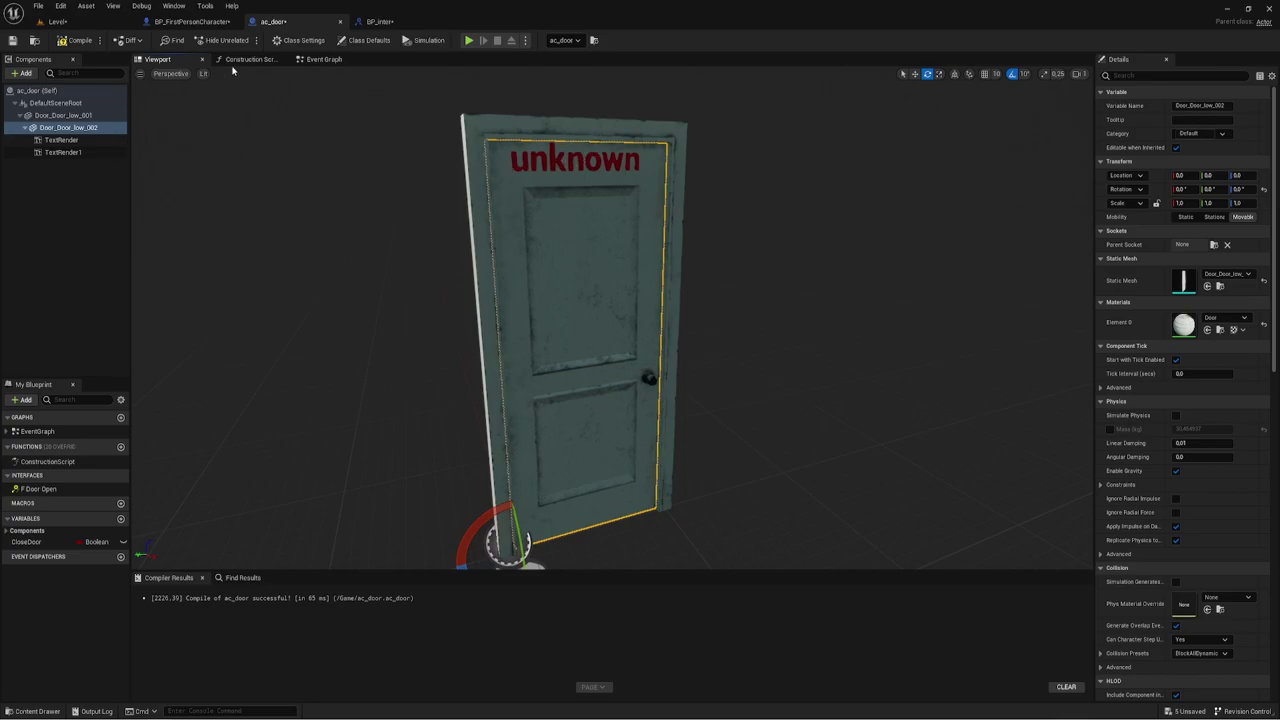
left_click(323, 59)
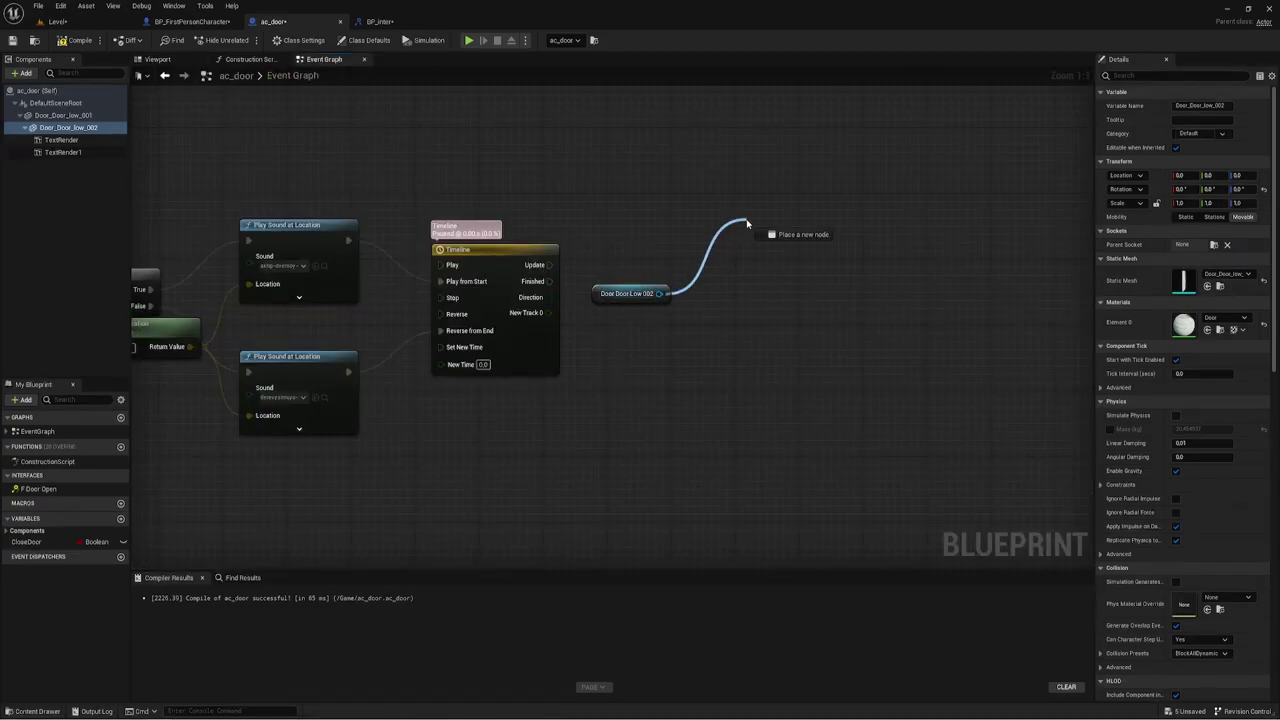
left_click_drag(657, 294, 746, 222)
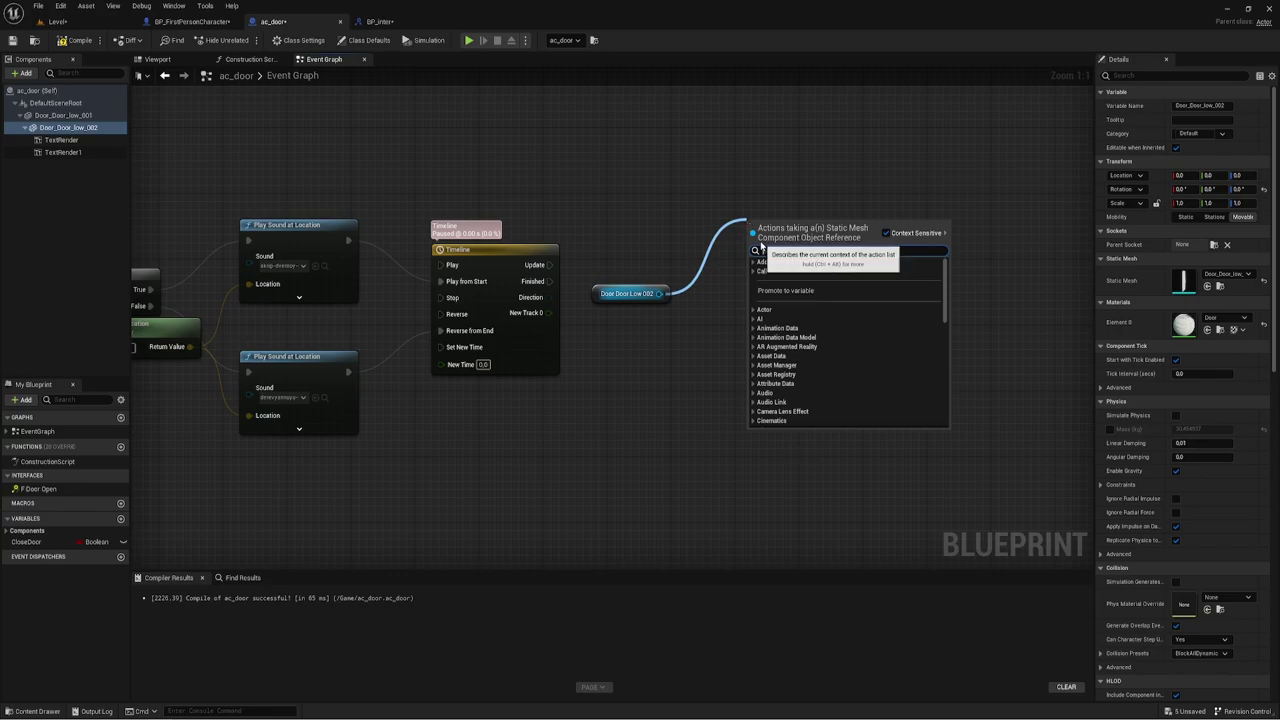
type("user")
key("BackSpace")
key("BackSpace")
key("BackSpace")
type("set")
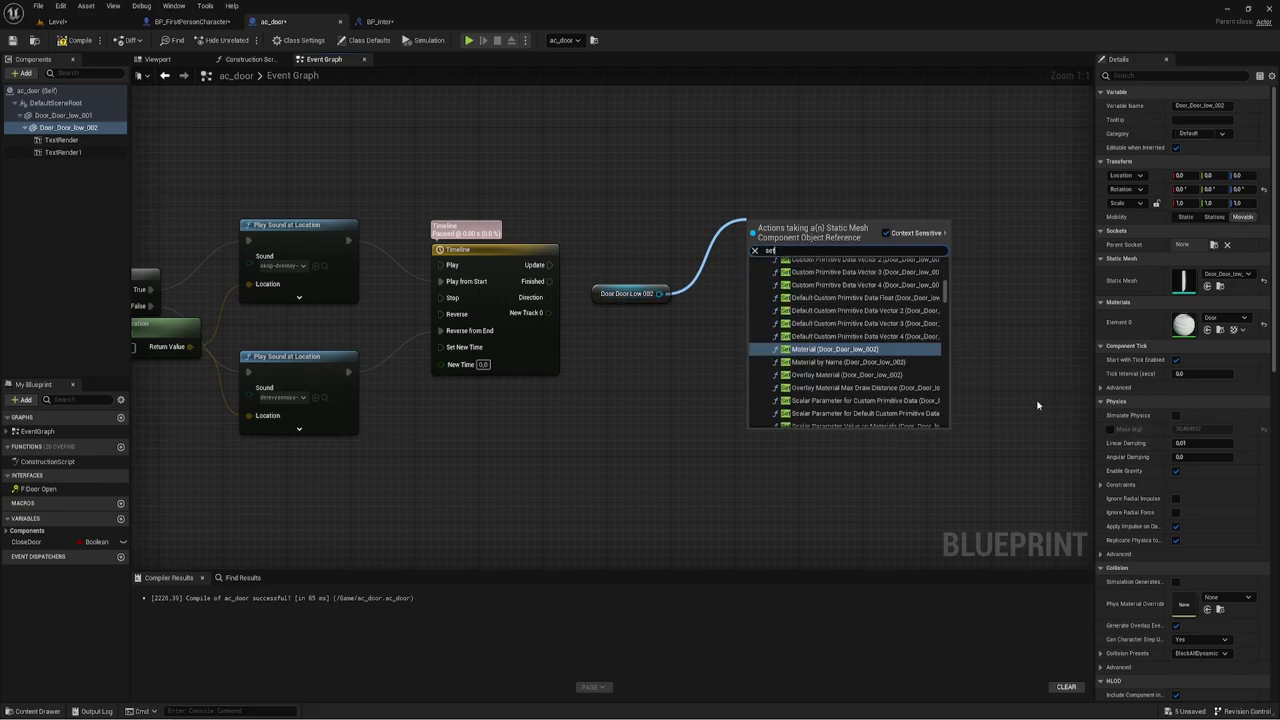
type("rela")
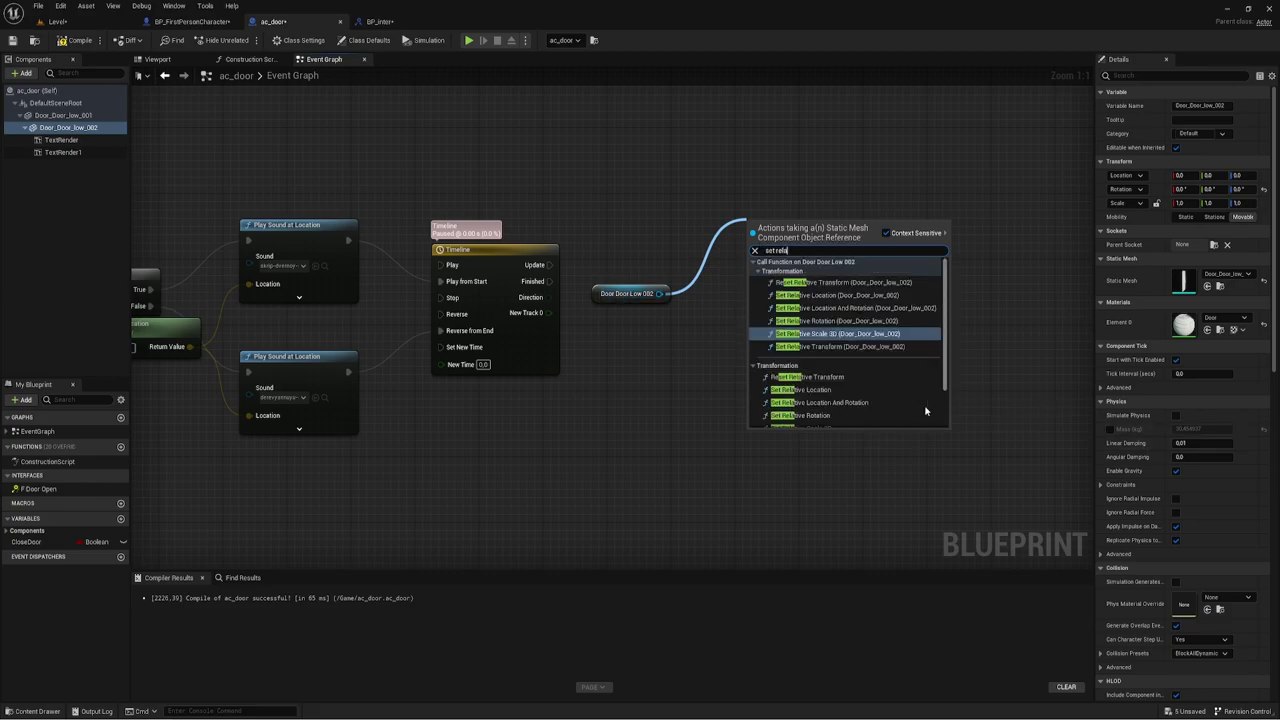
left_click(823, 415)
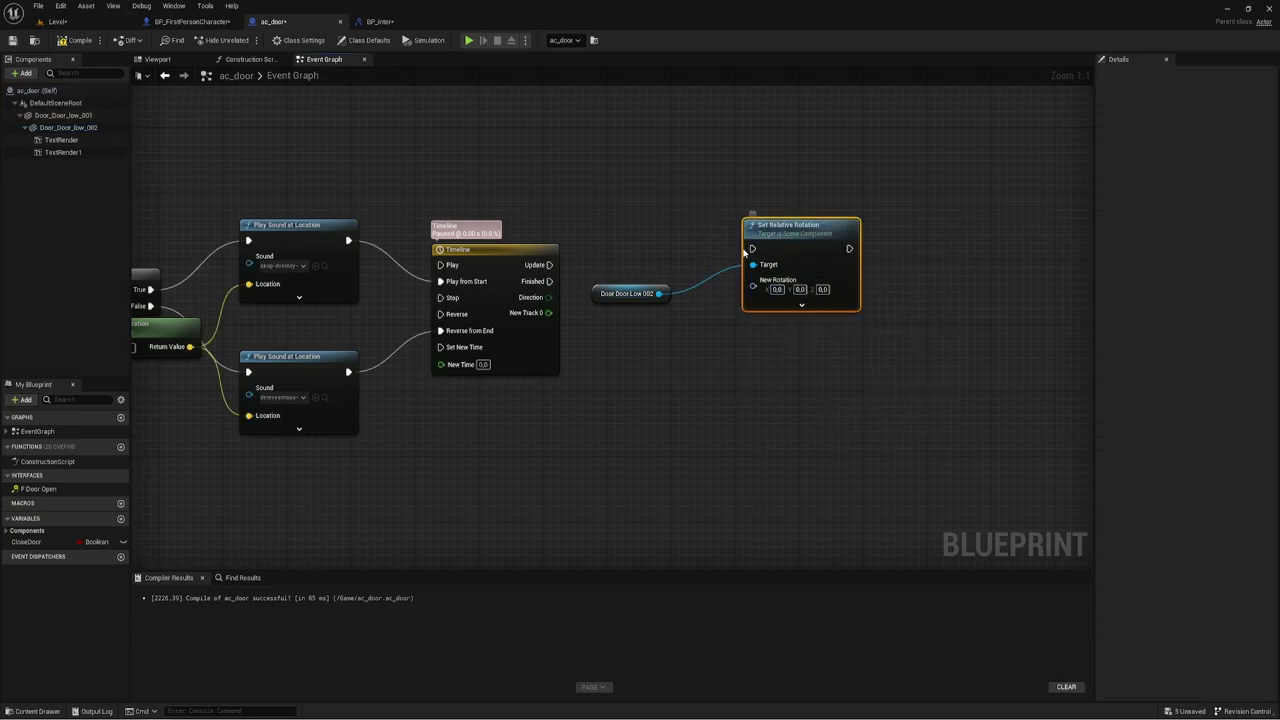
Drive Set Relative Rotation from Timeline Update, splitting New Rotation and feeding NewTrack_0 into Yaw
left_click_drag(752, 248, 549, 265)
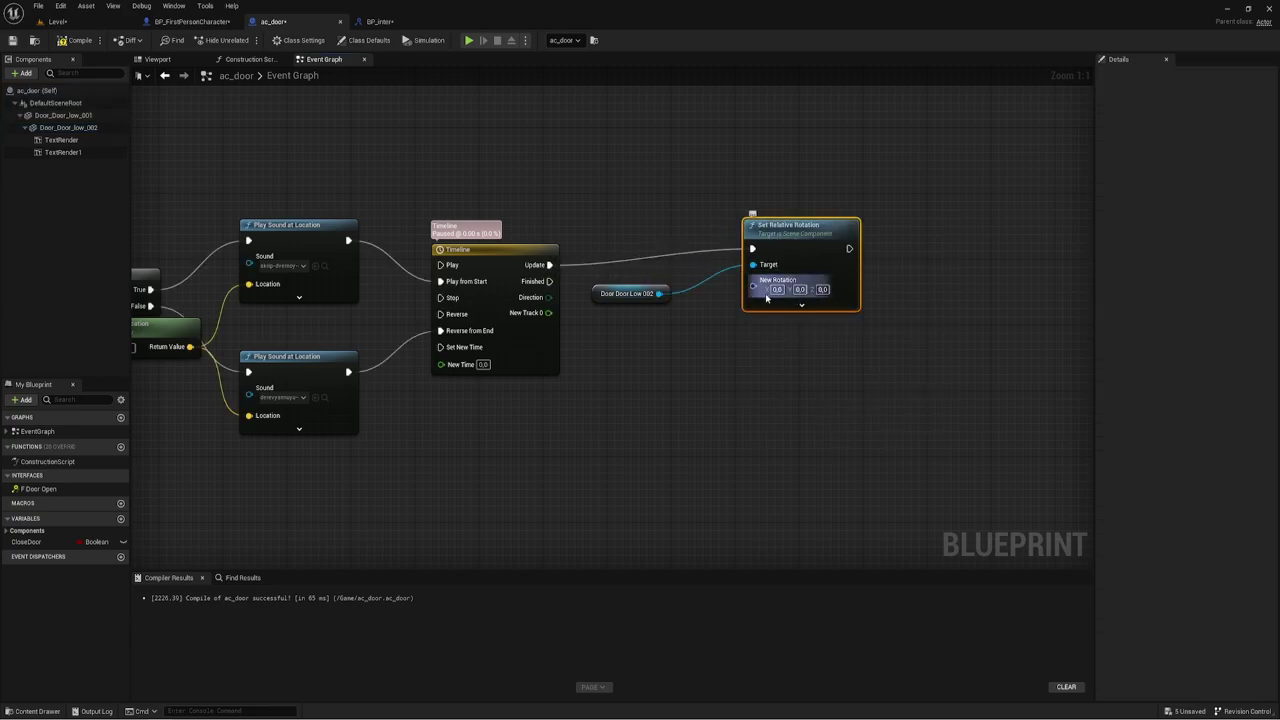
right_click(753, 286)
left_click(783, 318)
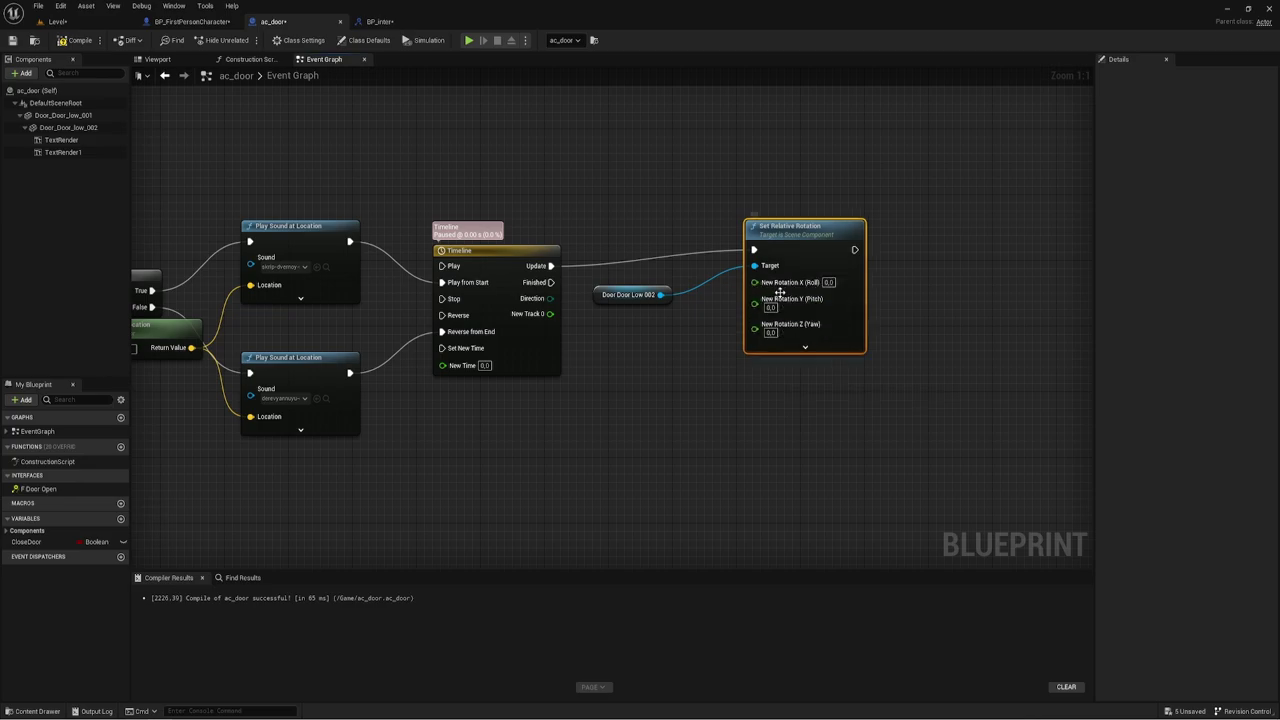
left_click_drag(754, 328, 552, 318)
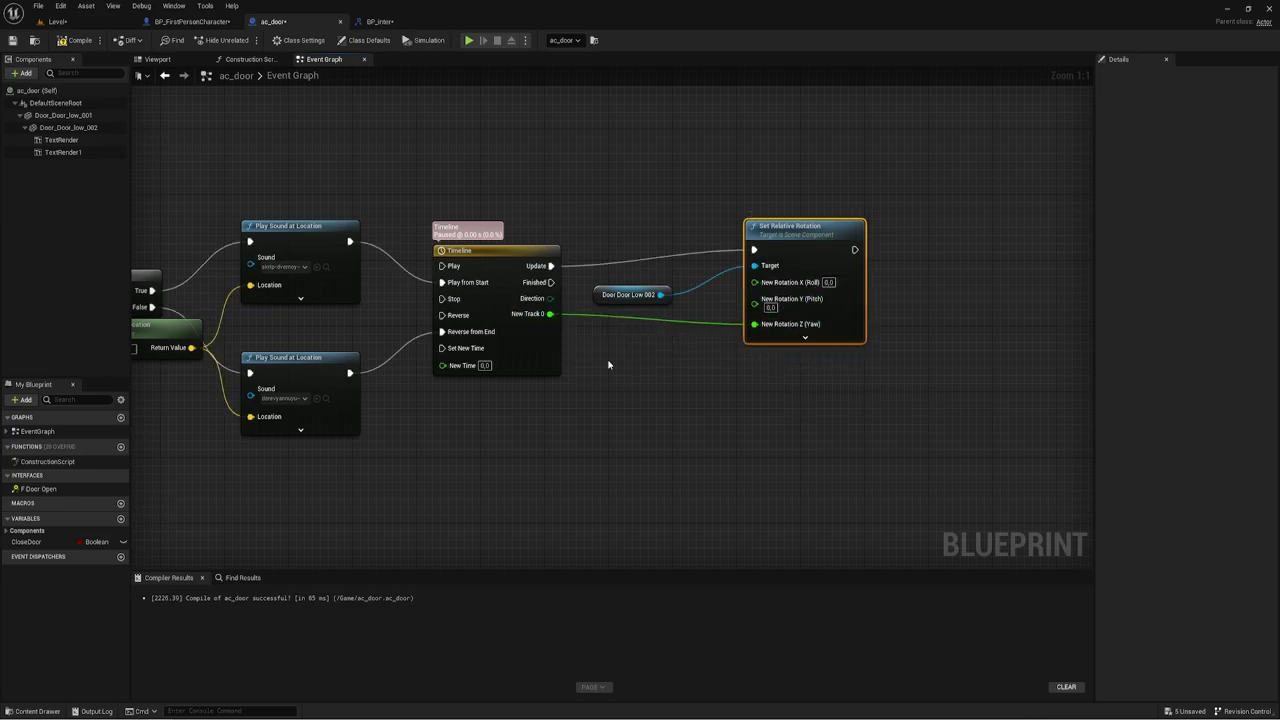
right_click_drag(685, 363, 659, 347)
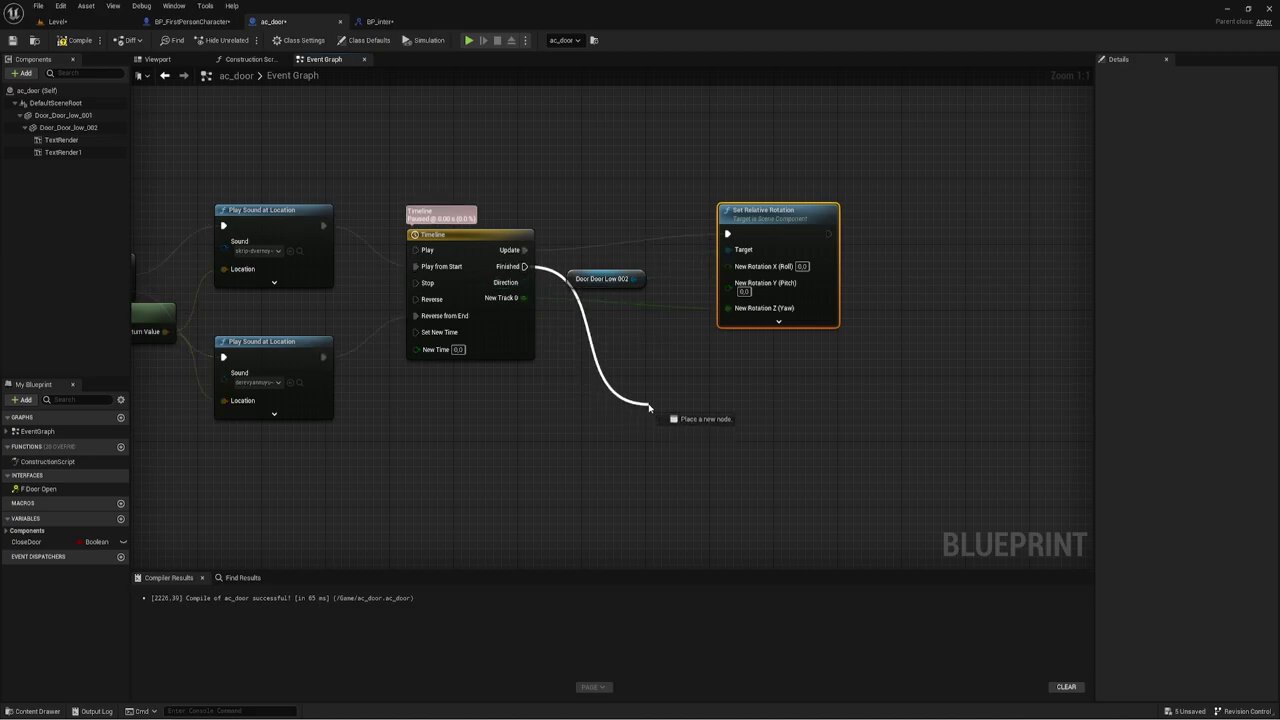
Add a Branch on the Timeline's Finished output, using Close Door as its condition
left_click_drag(524, 266, 649, 405)
type("bra")
key("Return")
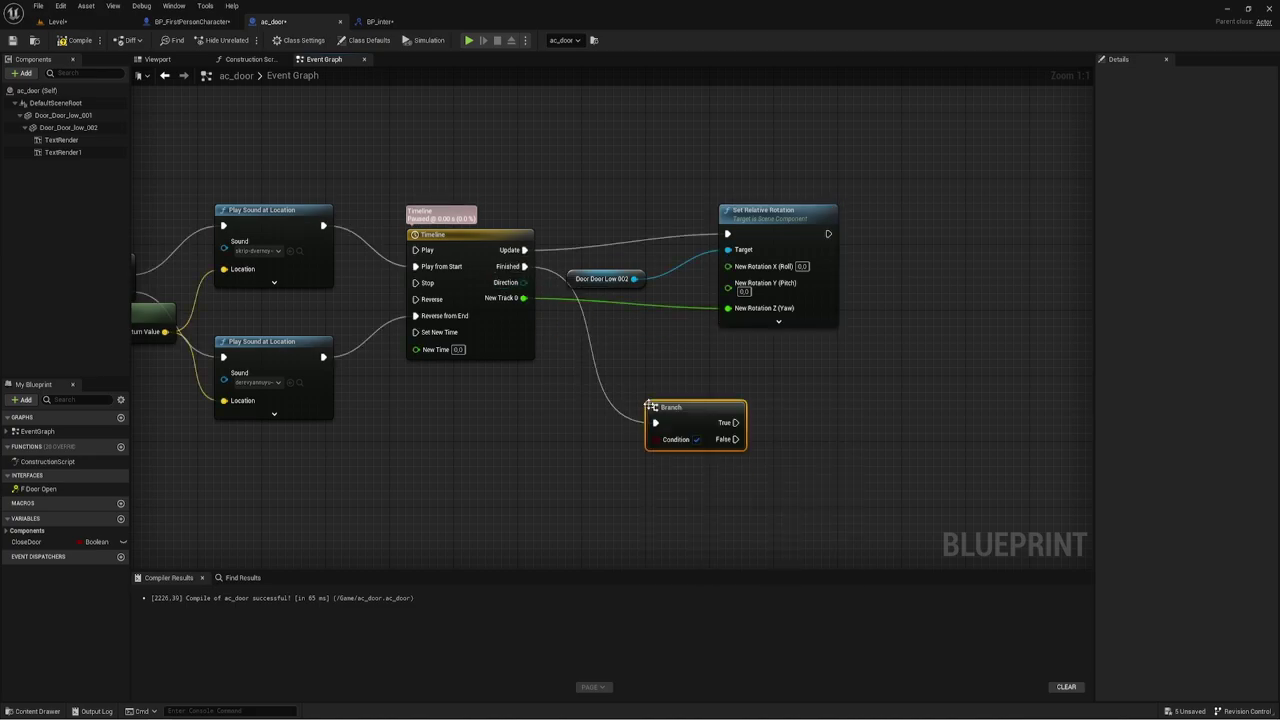
left_click_drag(668, 410, 628, 386)
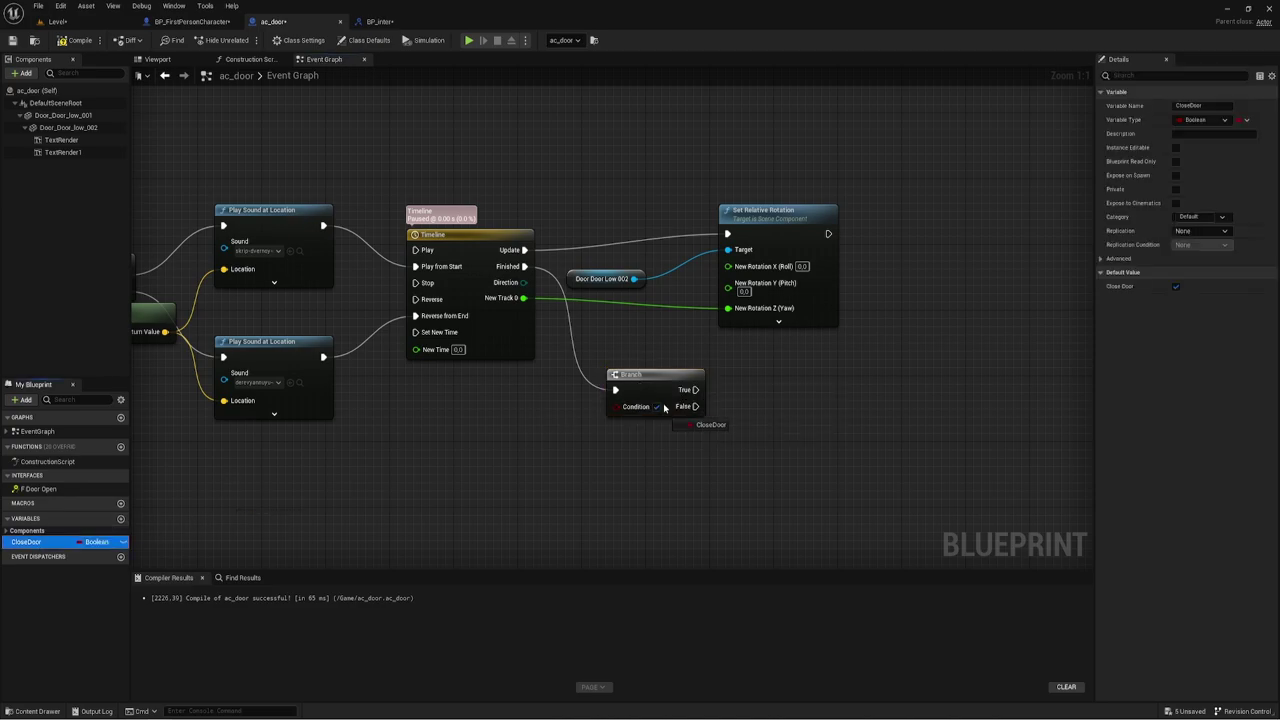
mouse_move(37, 544)
left_mouse_down("ctrl")
mouse_move(521, 409)
mouse_move(616, 406)
left_mouse_up("ctrl")
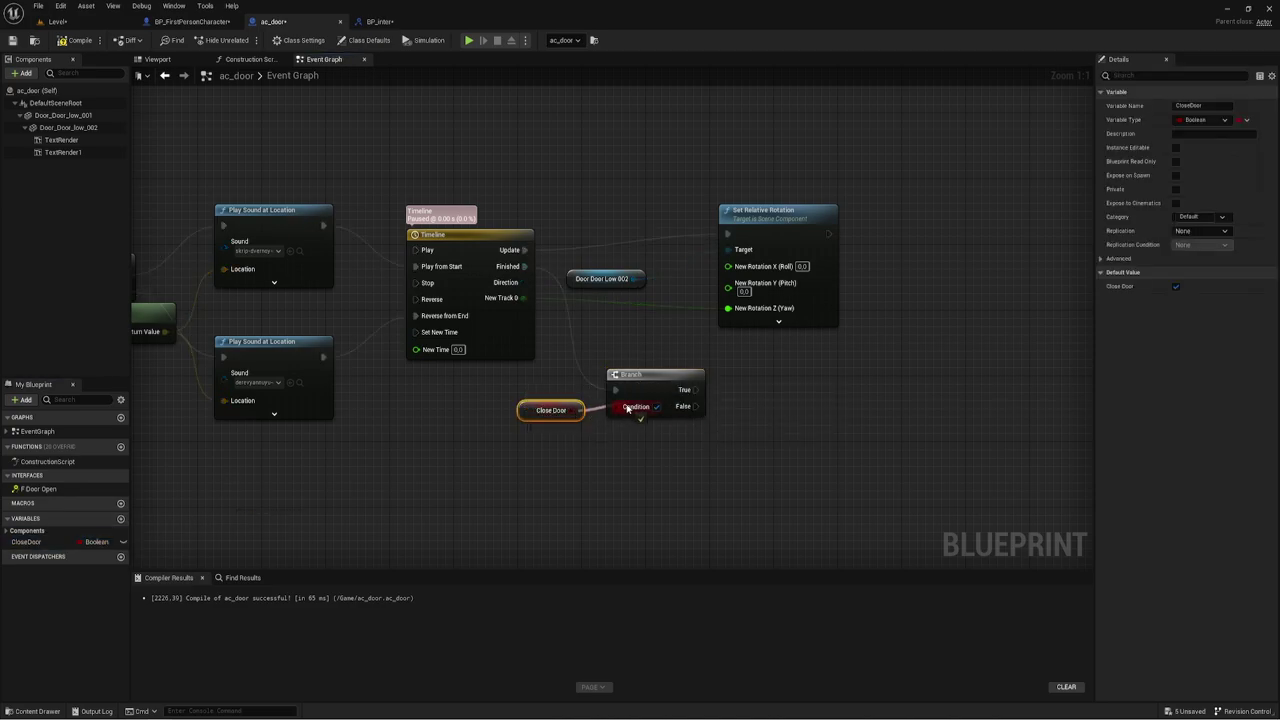
left_click(45, 542)
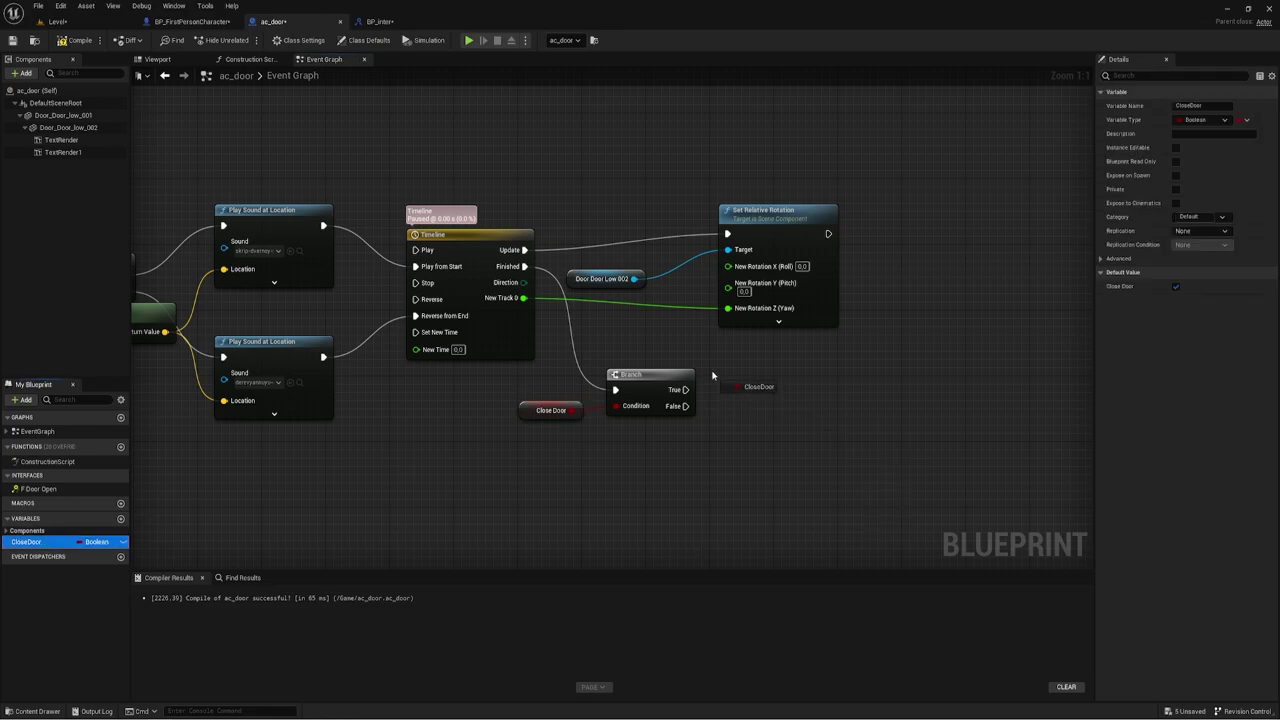
Place two SET Close Door nodes beside the Branch
left_click_drag(170, 541, 731, 379, "alt")
mouse_move(45, 542)
left_mouse_down("alt")
mouse_move(712, 410)
mouse_move(719, 424)
mouse_move(685, 406)
mouse_move(720, 373)
left_mouse_up("alt")
left_click(538, 416)
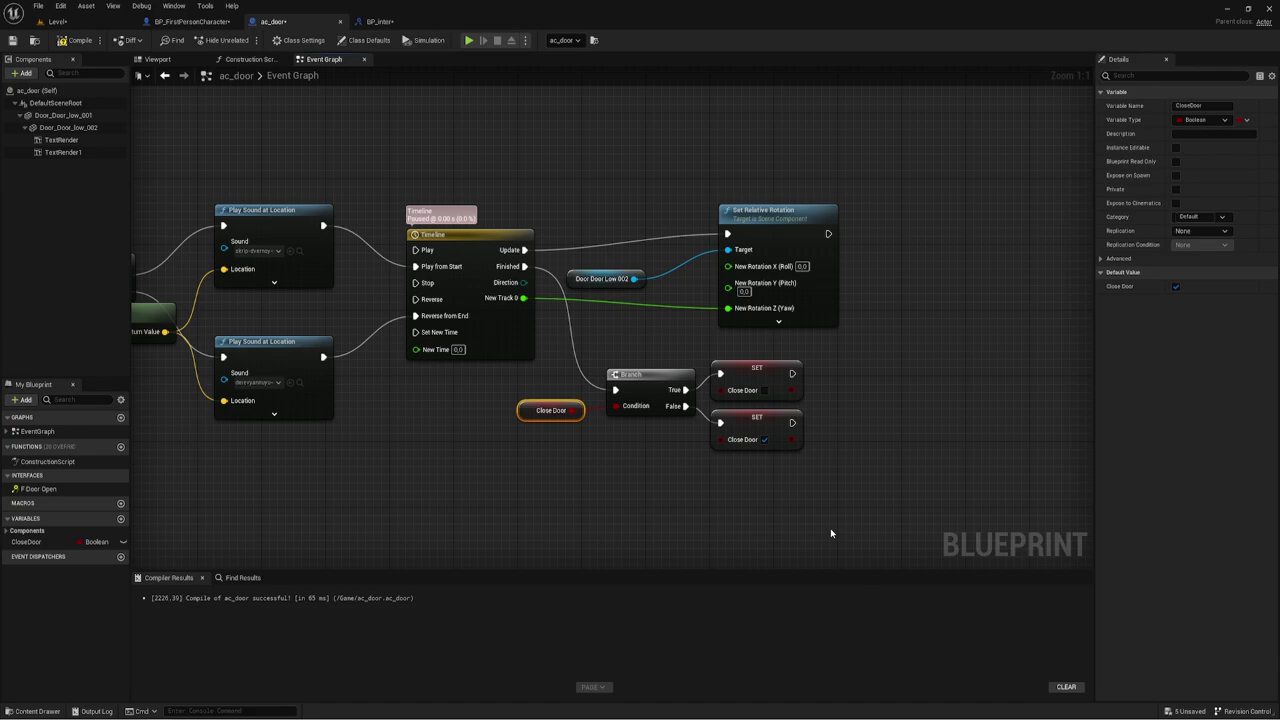
Compile ac_door, shift Event F Door Open left, and check BP_FirstPersonCharacter's NumberDoor variable
right_click_drag(335, 447, 620, 478)
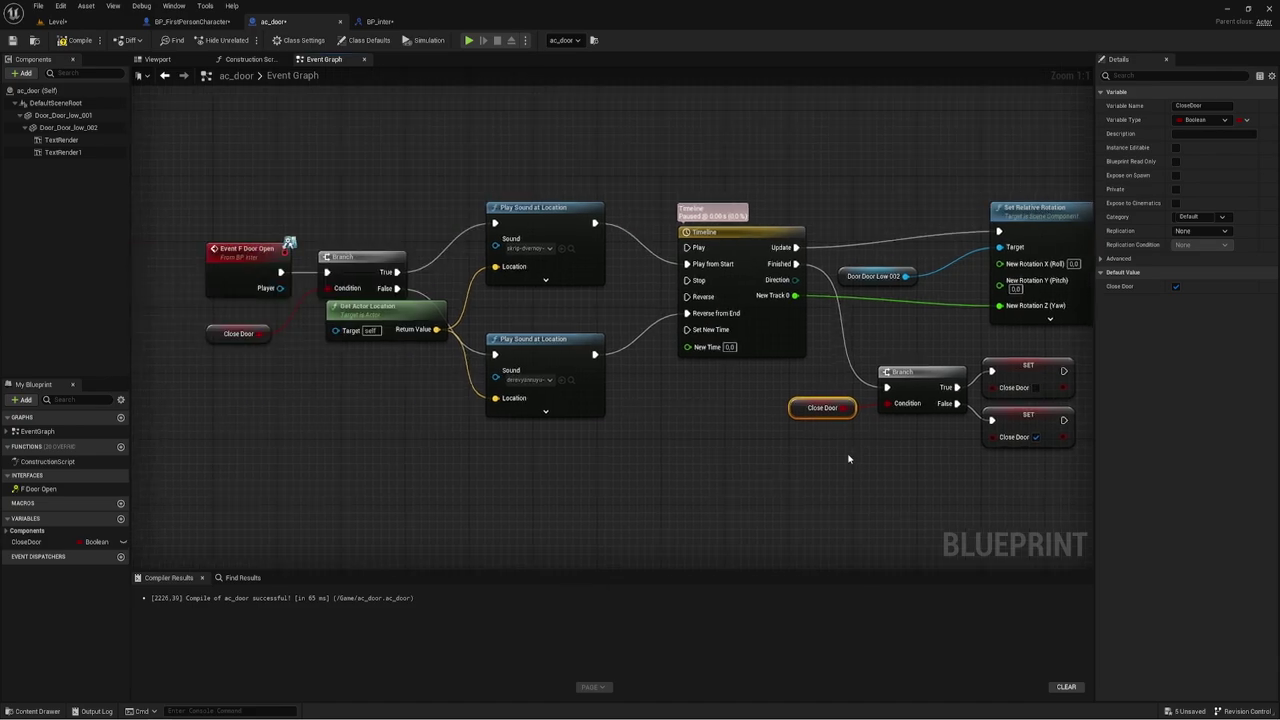
left_click(75, 40)
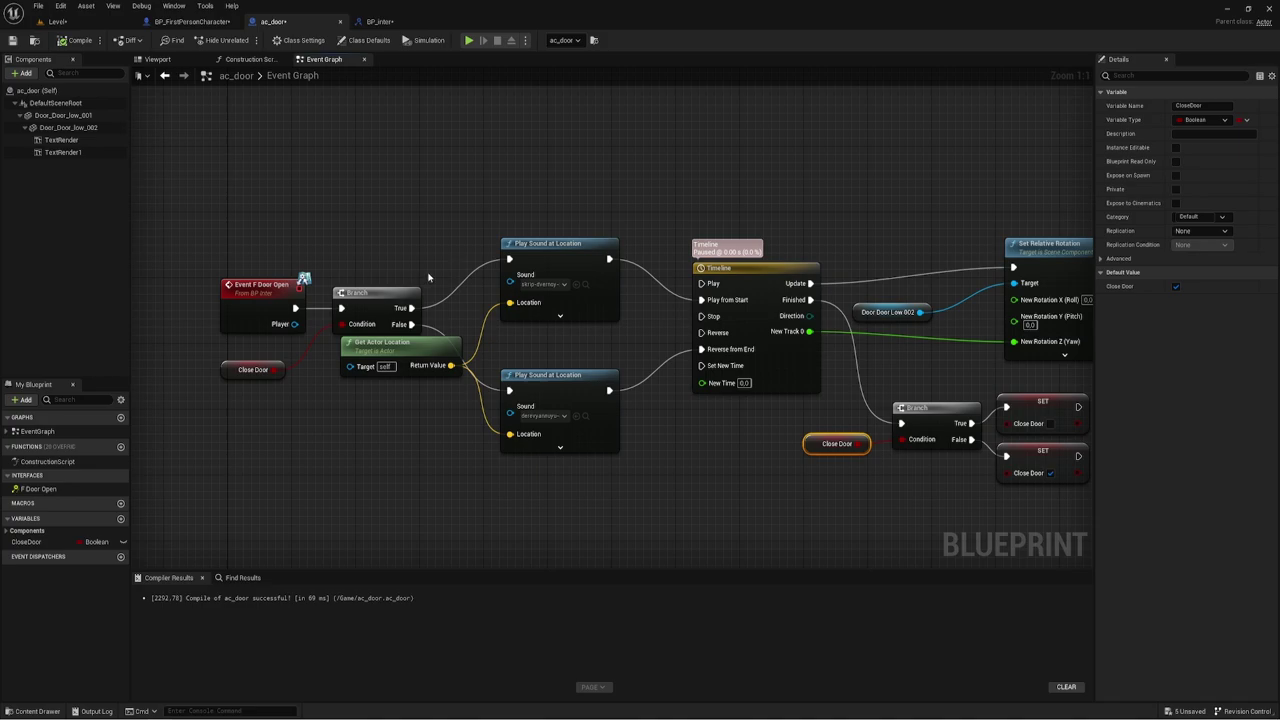
right_click_drag(428, 277, 622, 322)
left_click_drag(540, 322, 392, 326)
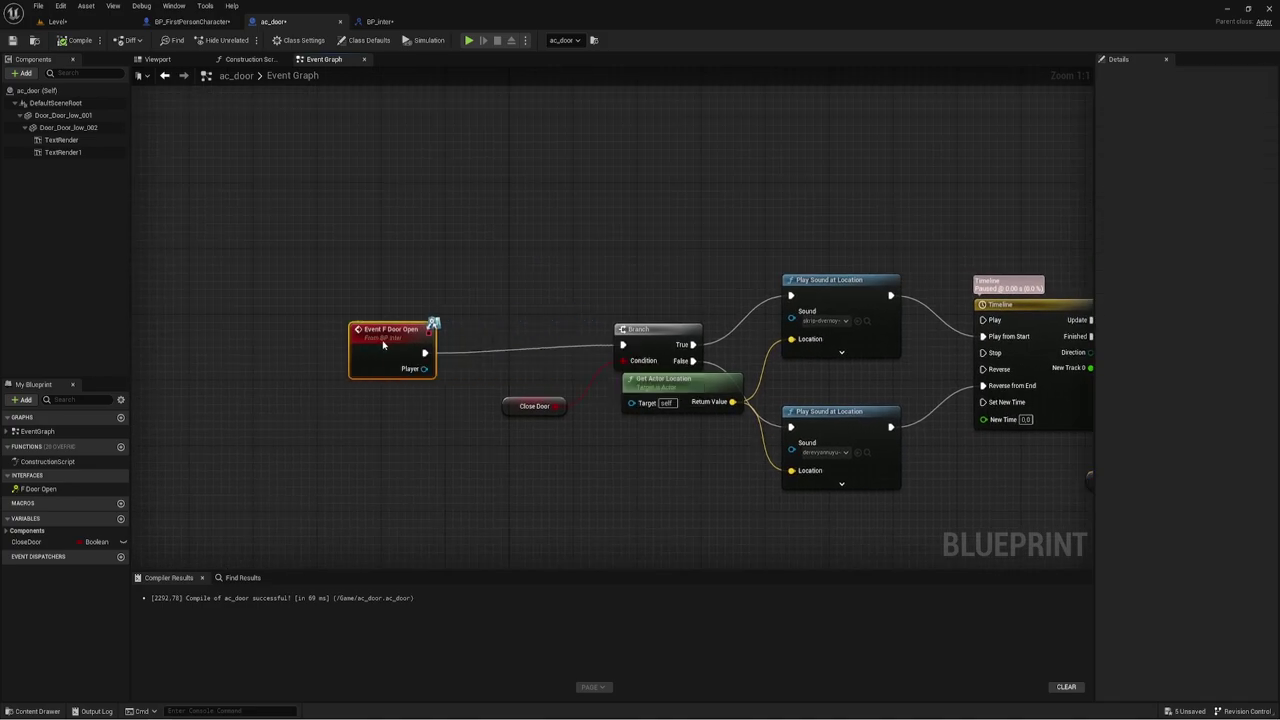
left_click(192, 21)
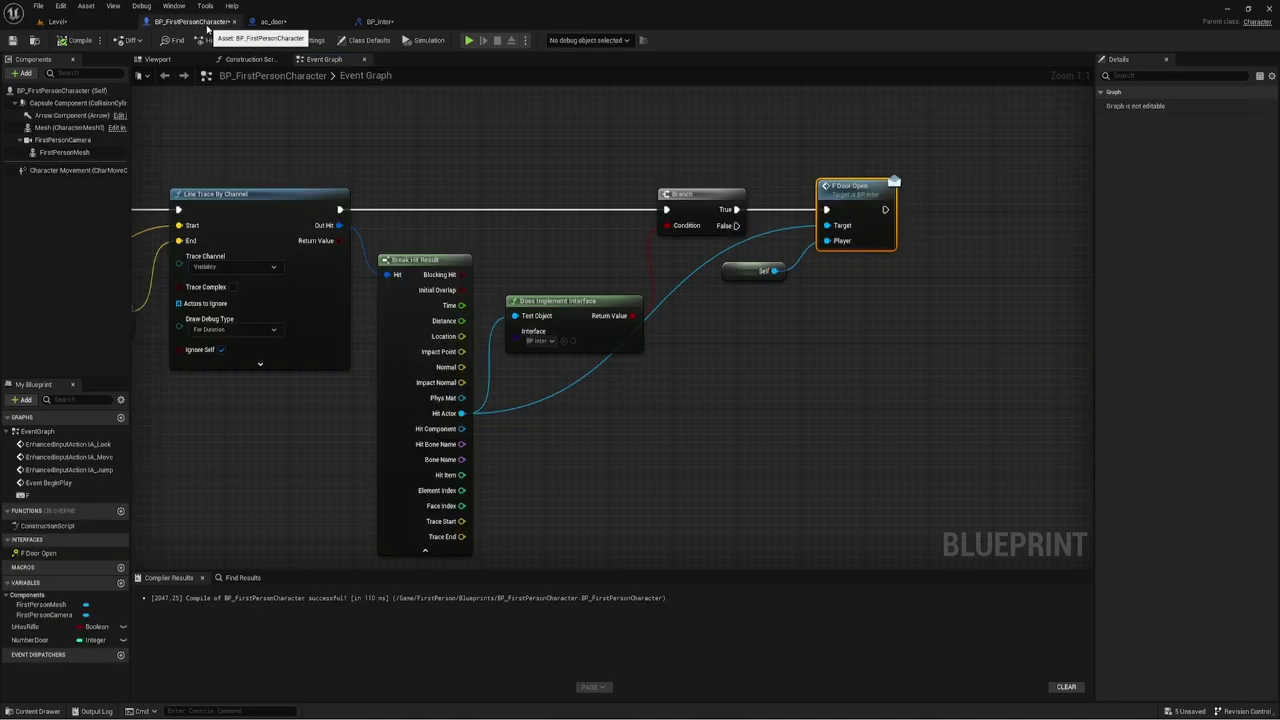
left_click(35, 640)
In ac_door, add a Get Number Door node pulled from the Player pin
left_click(276, 21)
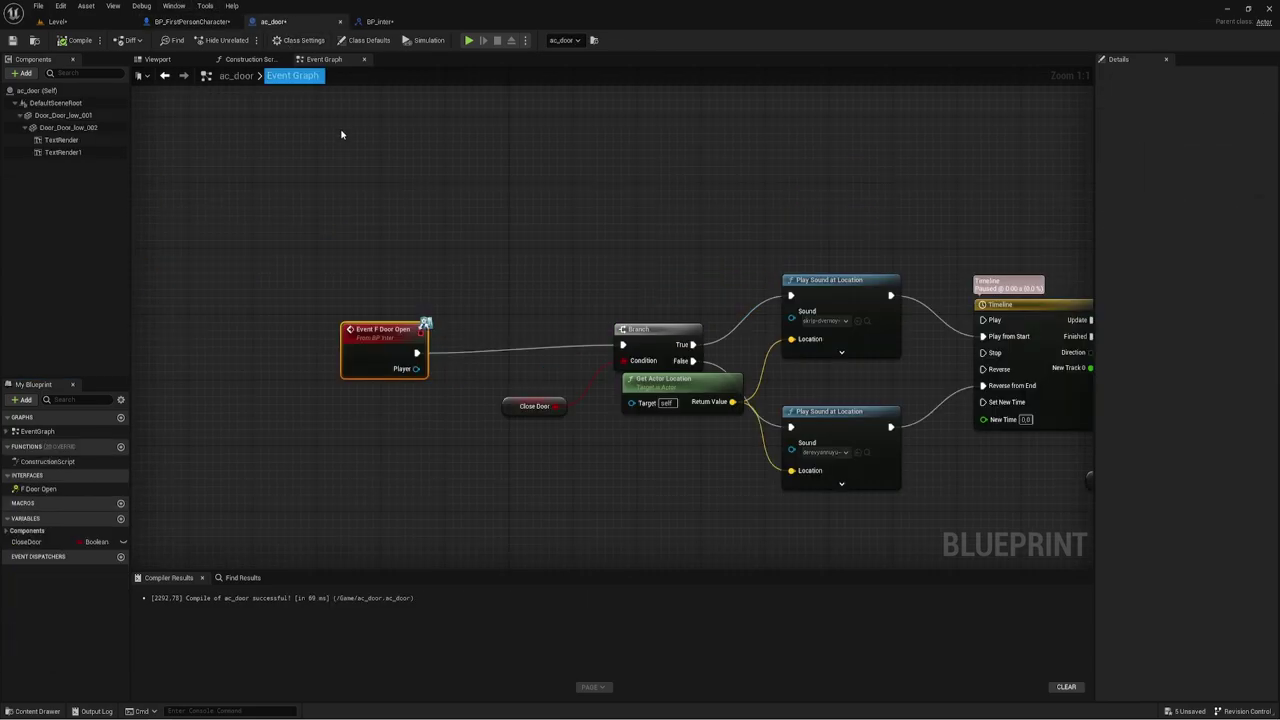
left_click_drag(416, 369, 461, 257)
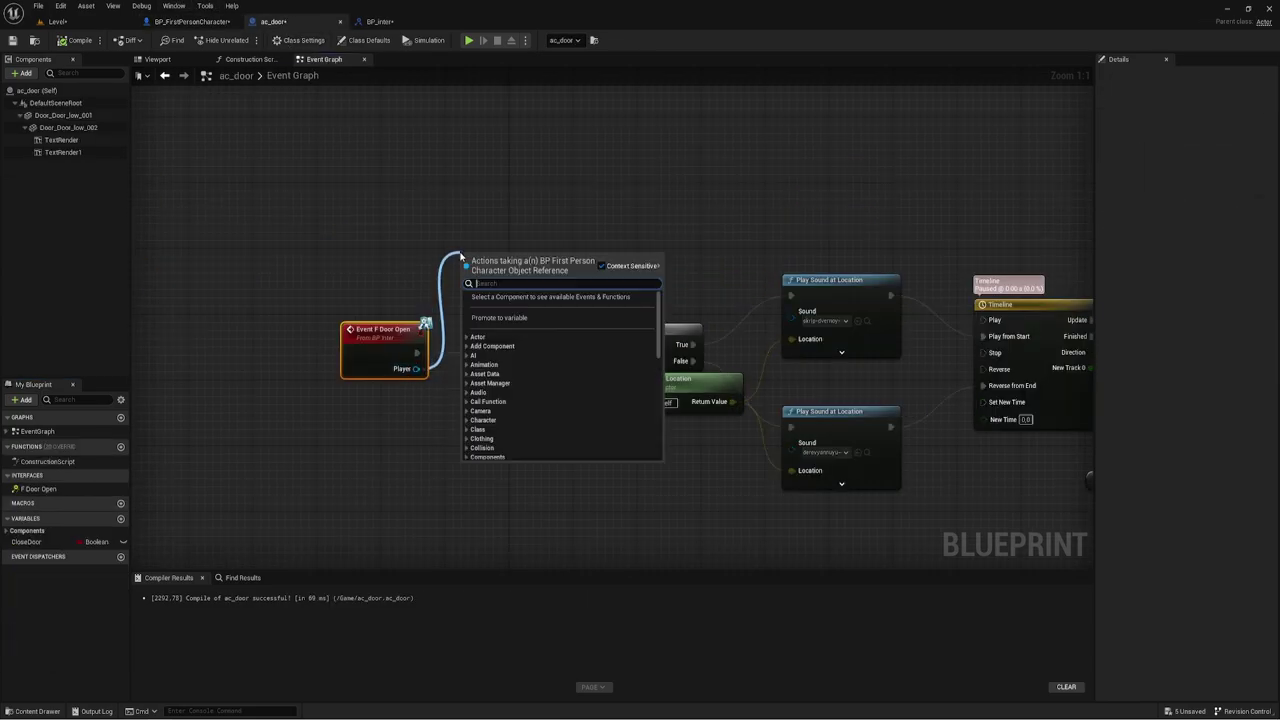
type("get")
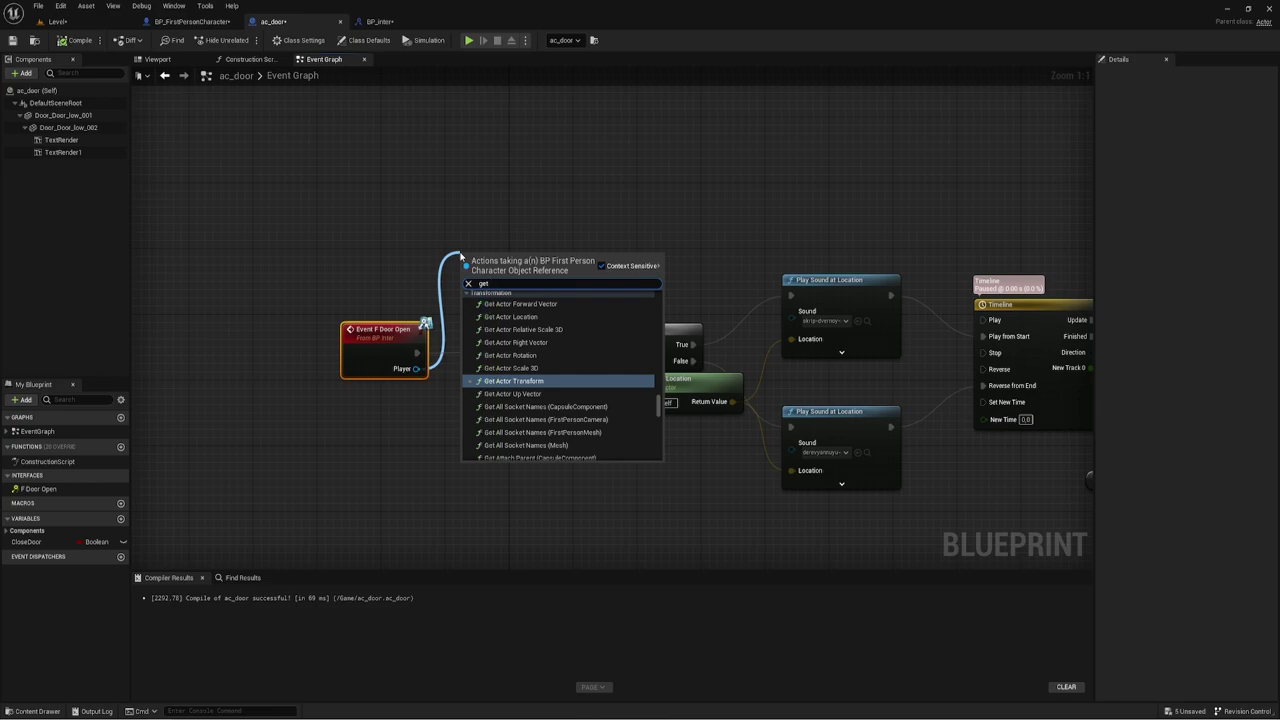
type(" nu")
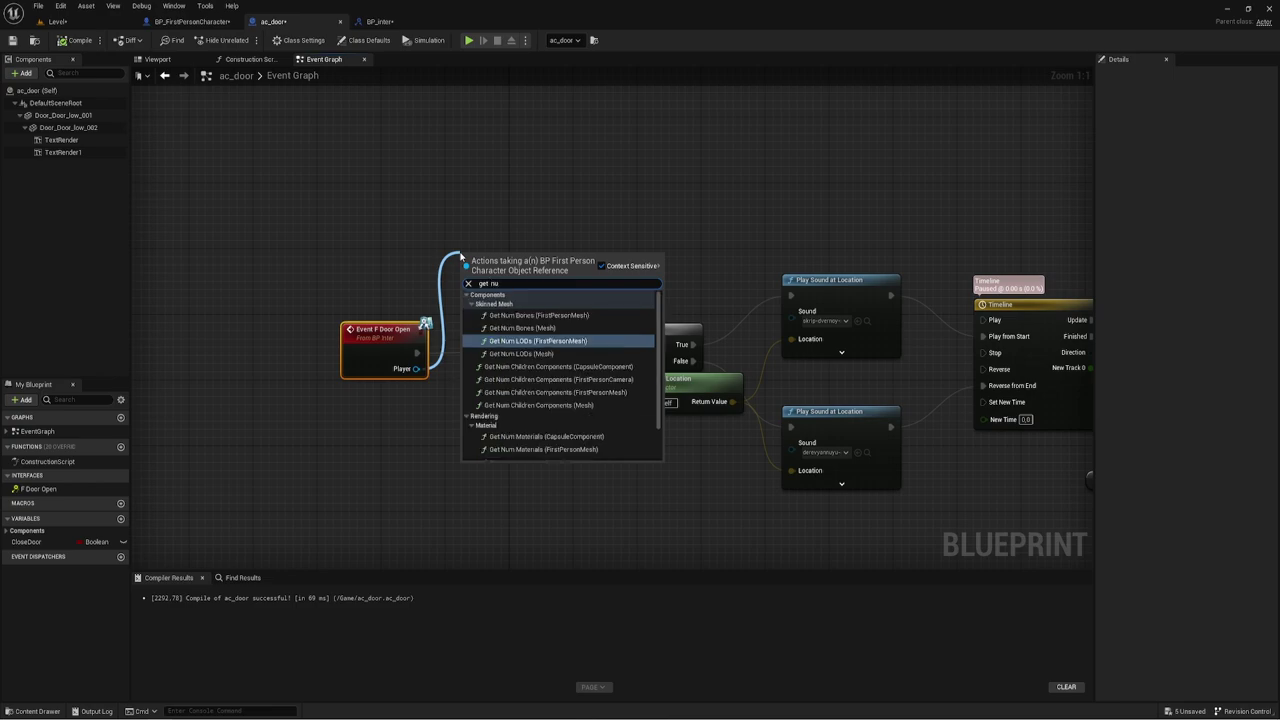
type("mber")
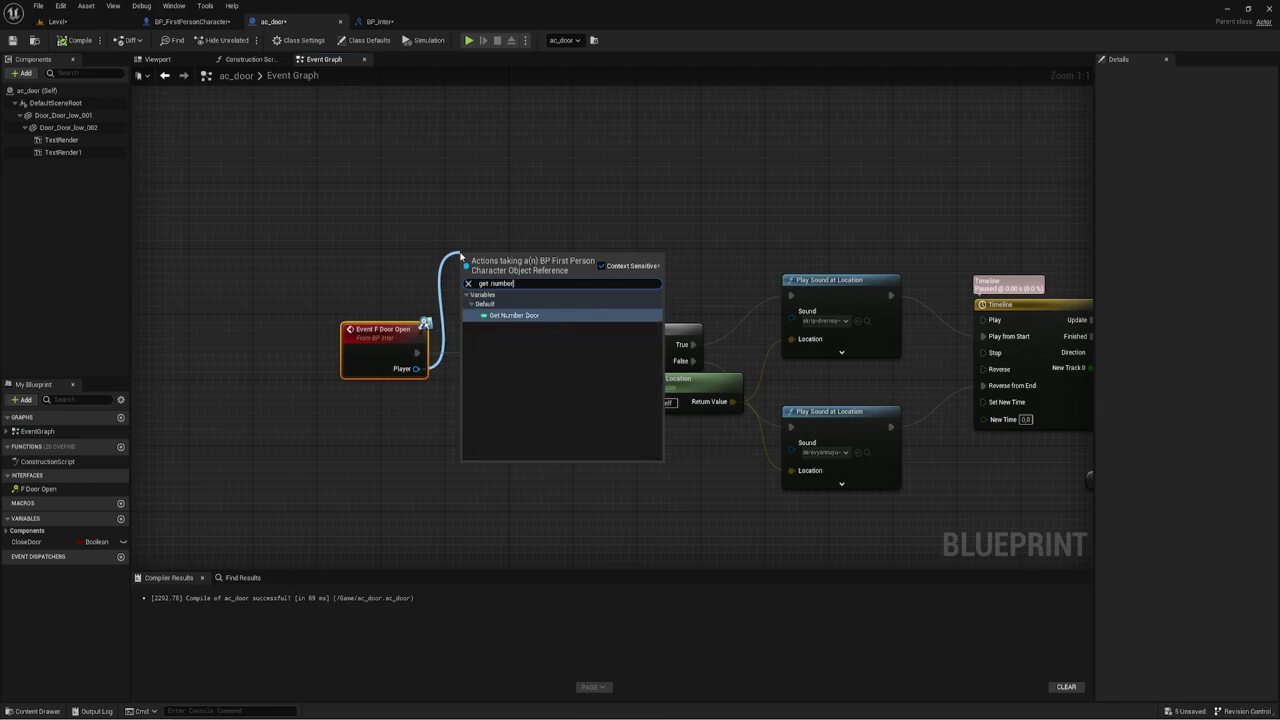
left_click(505, 318)
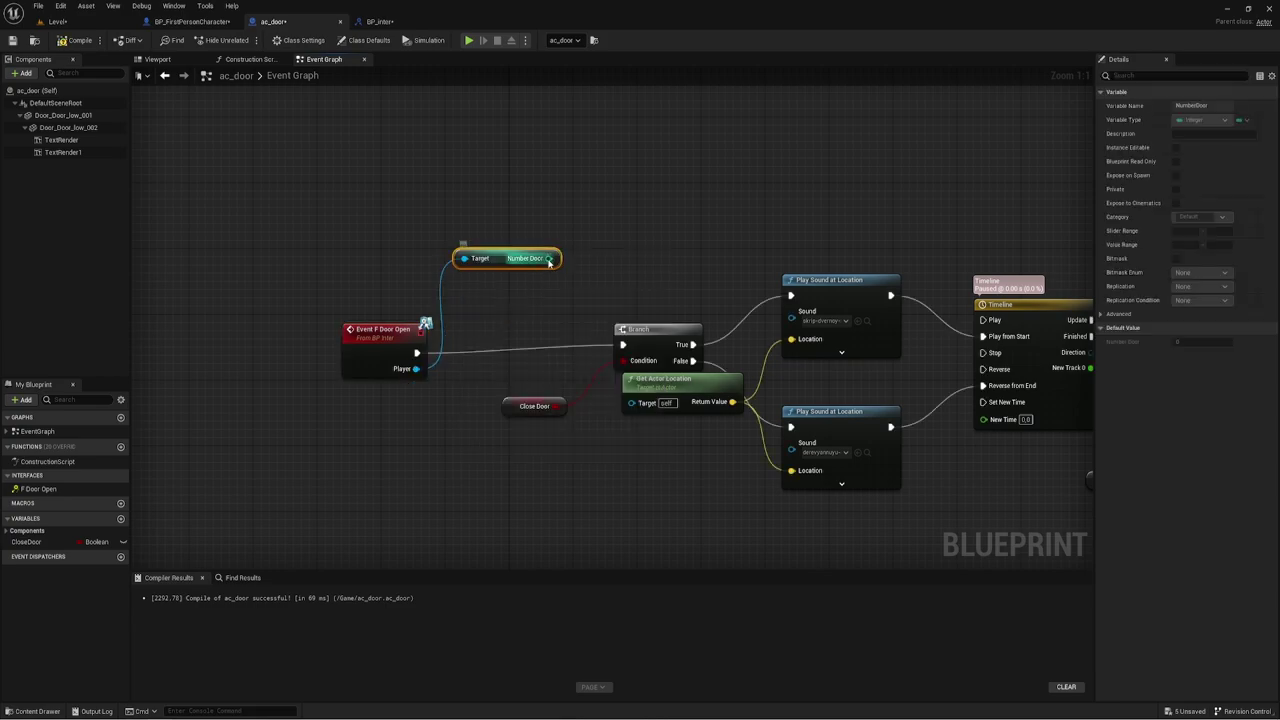
Feed the Number Door output into a new Increment Int node
left_click_drag(549, 258, 610, 231)
type("inc")
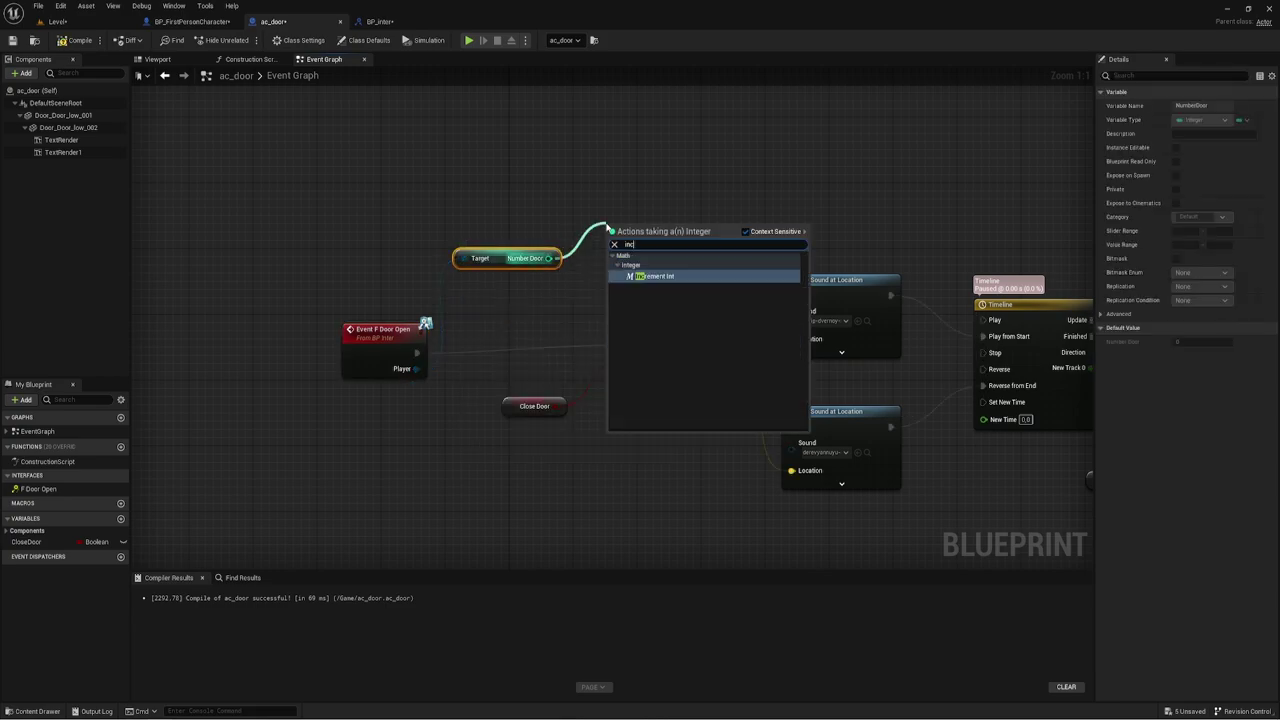
left_click(665, 277)
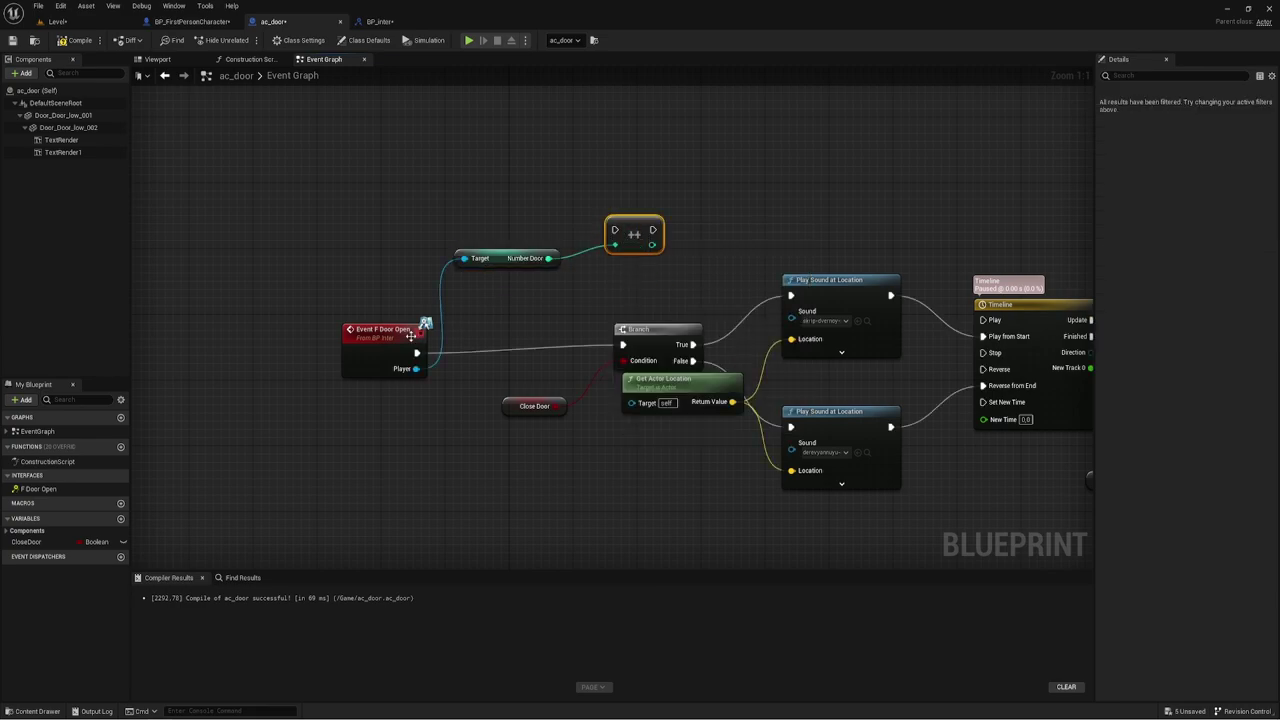
left_click_drag(360, 259, 414, 413)
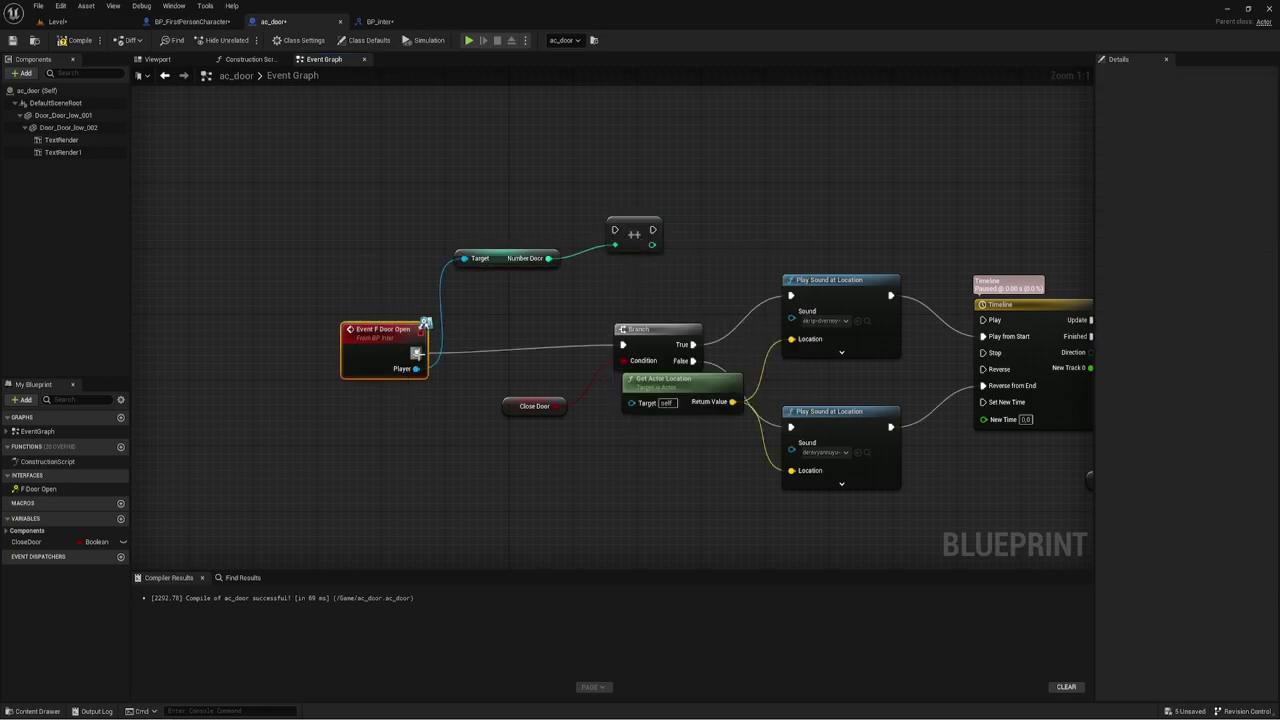
Route Branch's True exec into the ++ node and group the event, Branch and counter nodes leftward
mouse_move(416, 352)
left_mouse_down()
mouse_move(573, 288)
mouse_move(597, 264)
mouse_move(423, 355)
left_mouse_up()
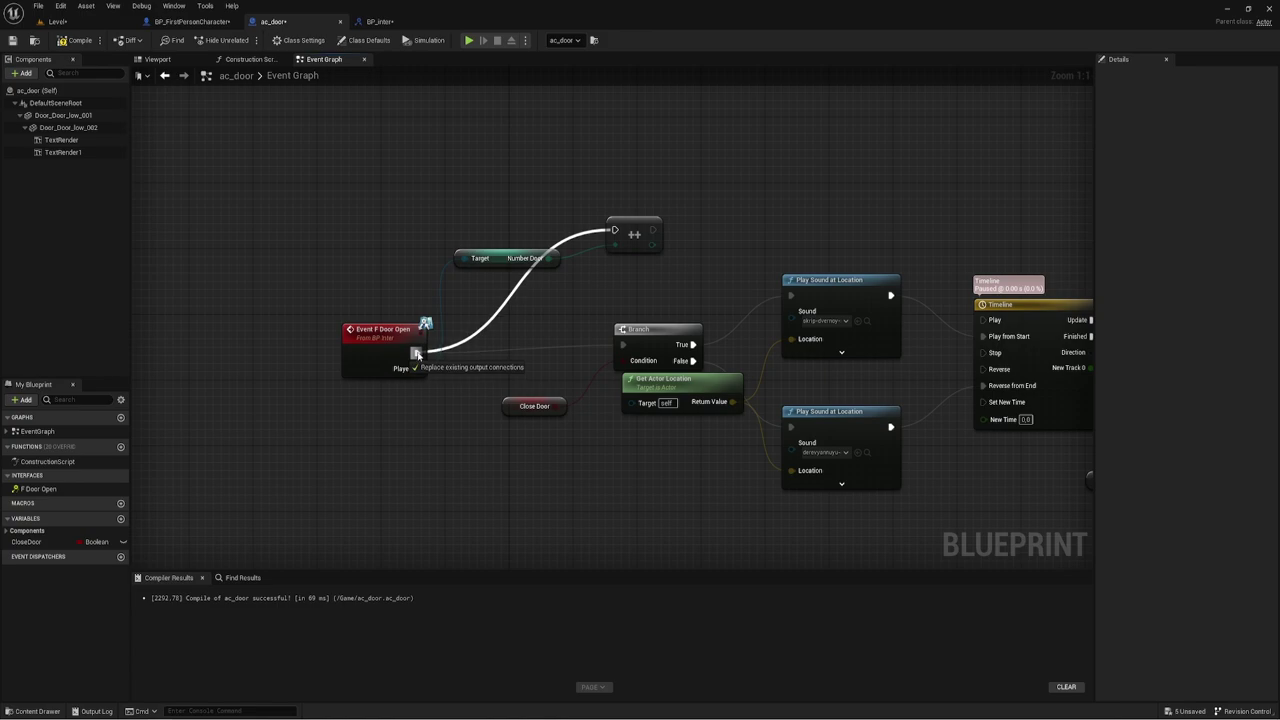
mouse_move(423, 355)
left_mouse_down()
mouse_move(502, 322)
mouse_move(552, 425)
mouse_move(373, 428)
left_mouse_up()
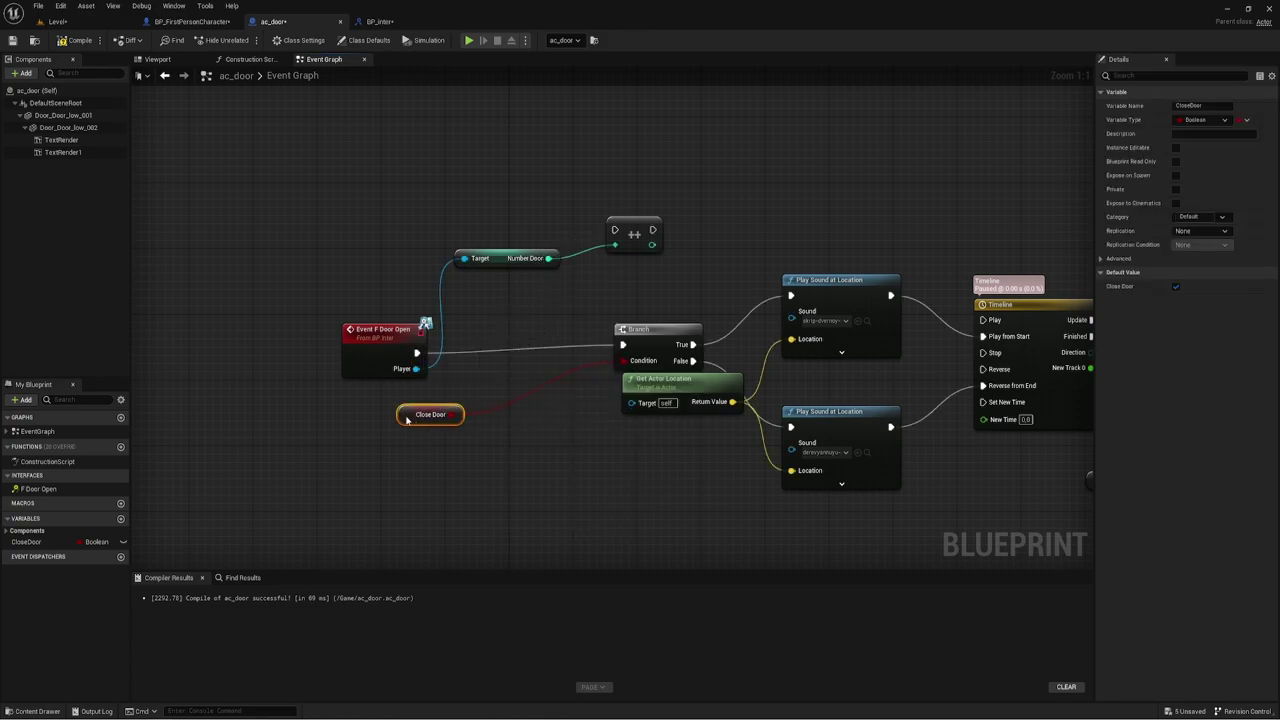
left_click_drag(645, 336, 477, 344)
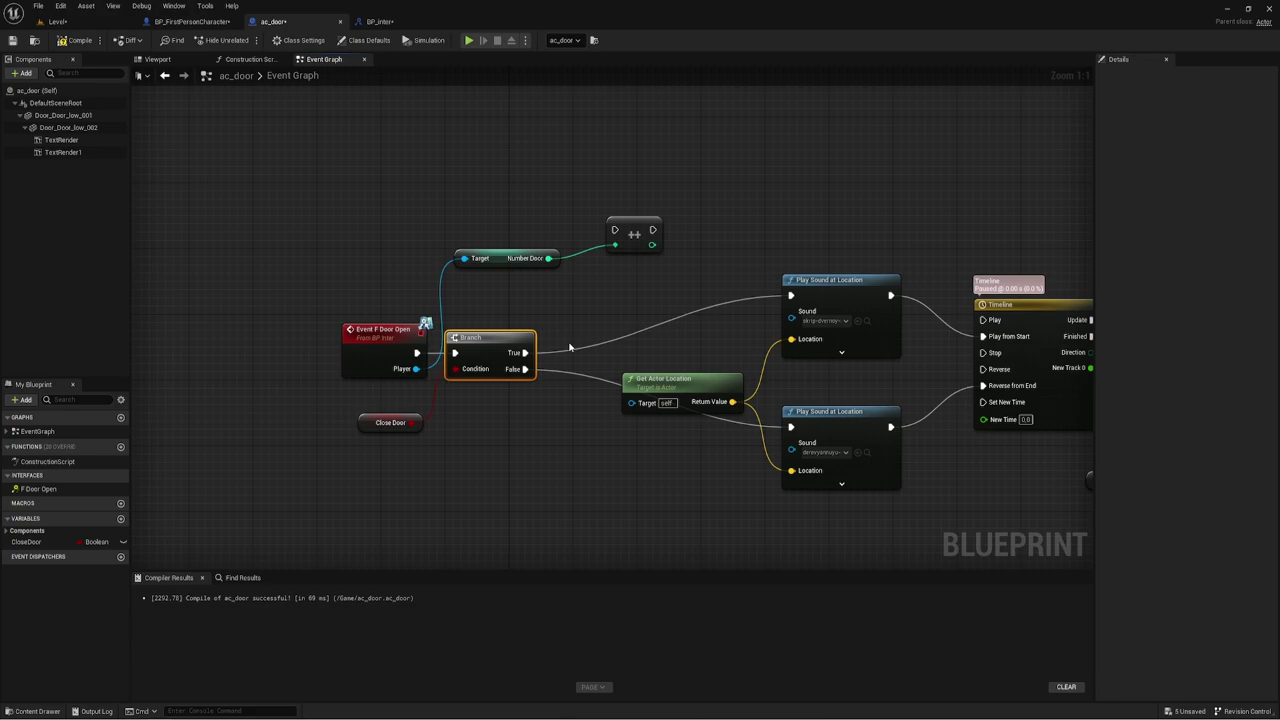
left_click_drag(500, 284, 537, 199)
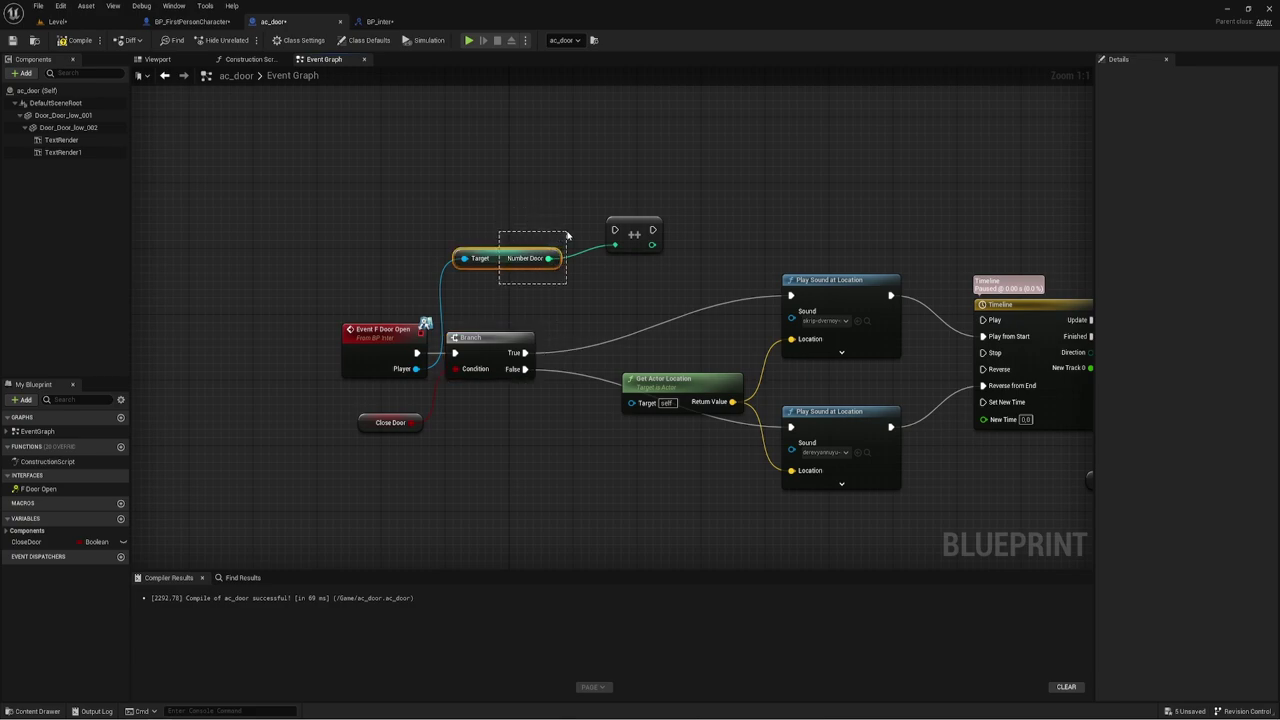
left_click_drag(564, 236, 564, 237)
mouse_move(524, 354)
left_mouse_down()
mouse_move(616, 230)
mouse_move(593, 247)
left_mouse_up()
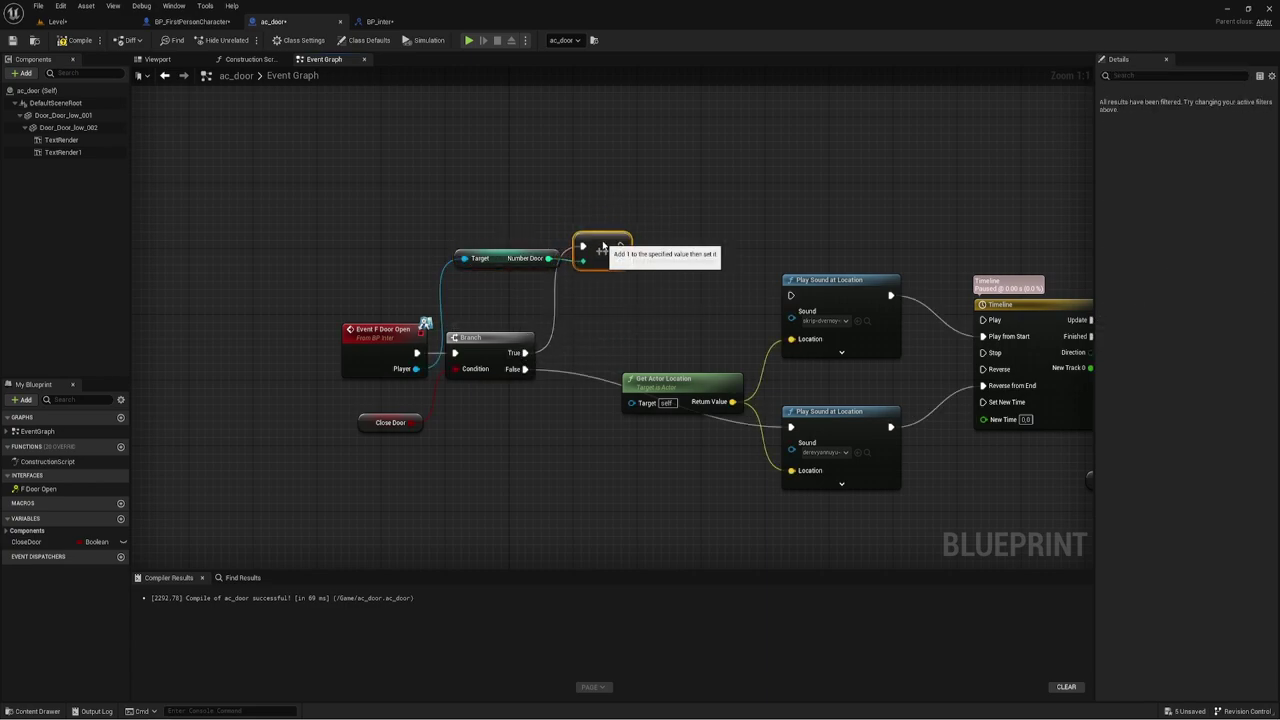
mouse_move(349, 458)
left_mouse_down()
mouse_move(596, 221)
mouse_move(474, 256)
left_mouse_up()
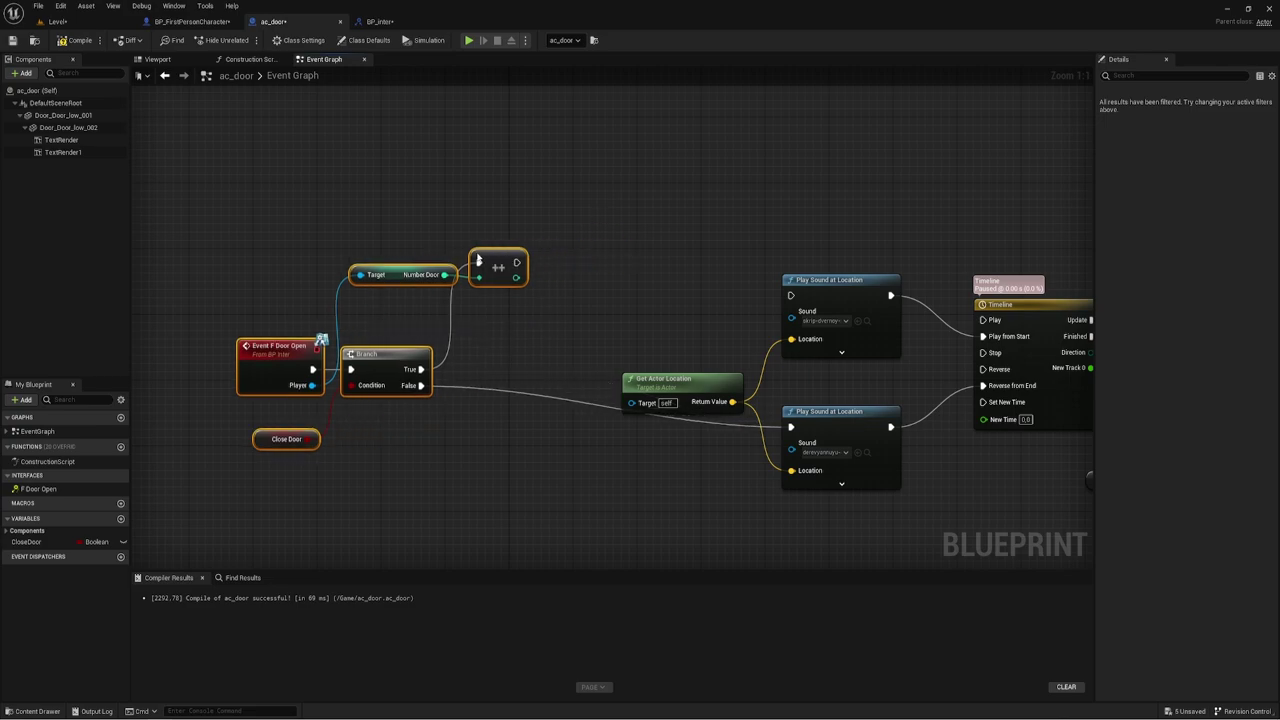
right_click_drag(534, 308, 595, 284)
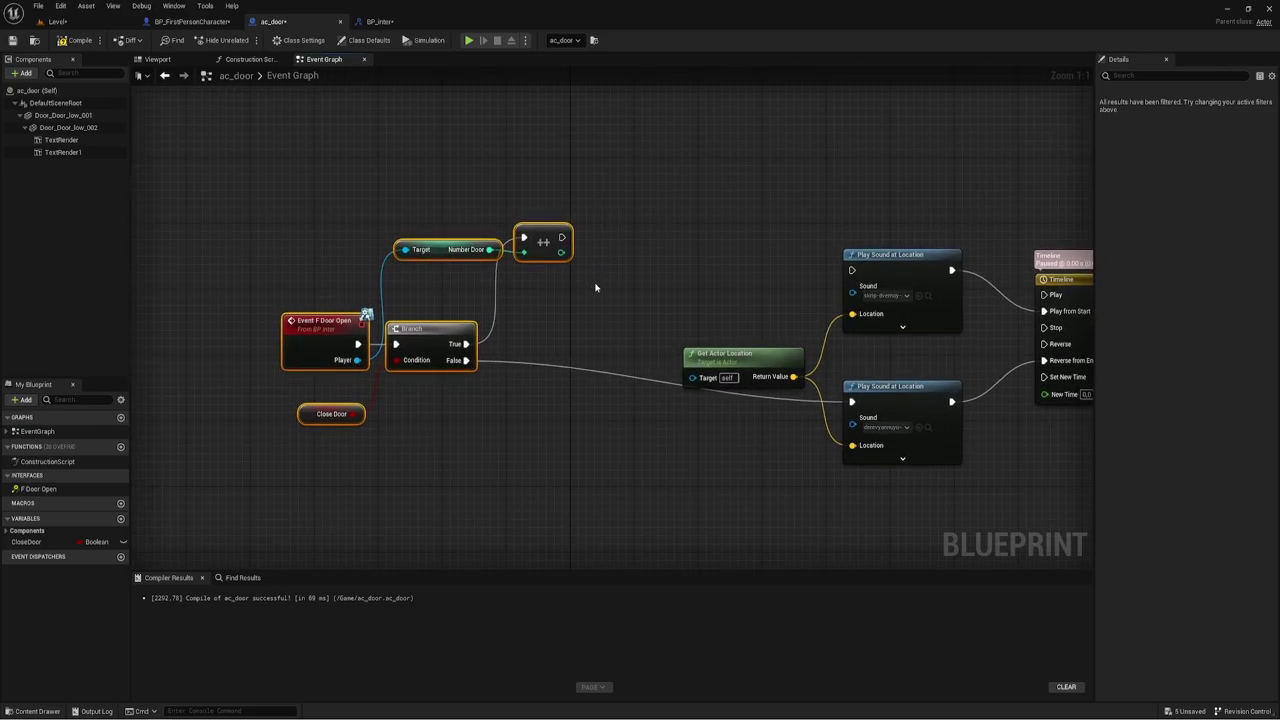
Add TextRender and TextRender1 getters and a Set Text node targeting them
left_click_drag(61, 140, 587, 282)
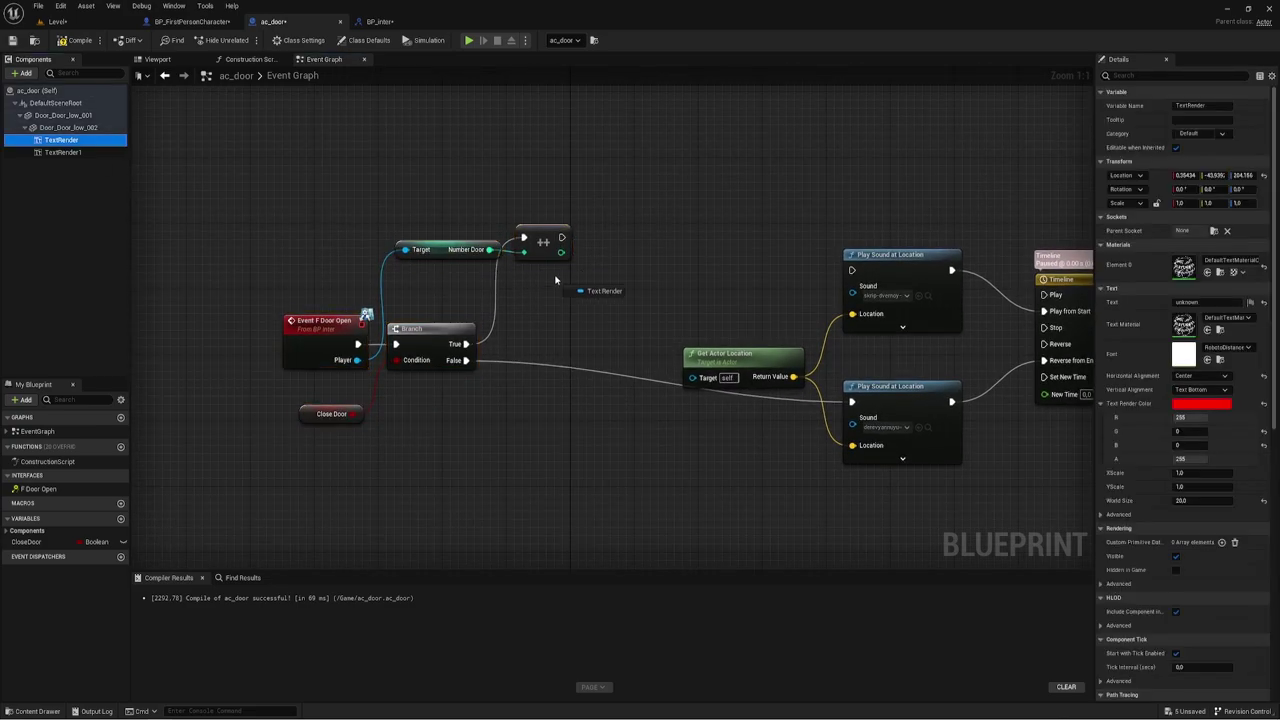
mouse_move(63, 152)
left_mouse_down()
mouse_move(580, 298)
mouse_move(620, 210)
left_mouse_up()
type("set te")
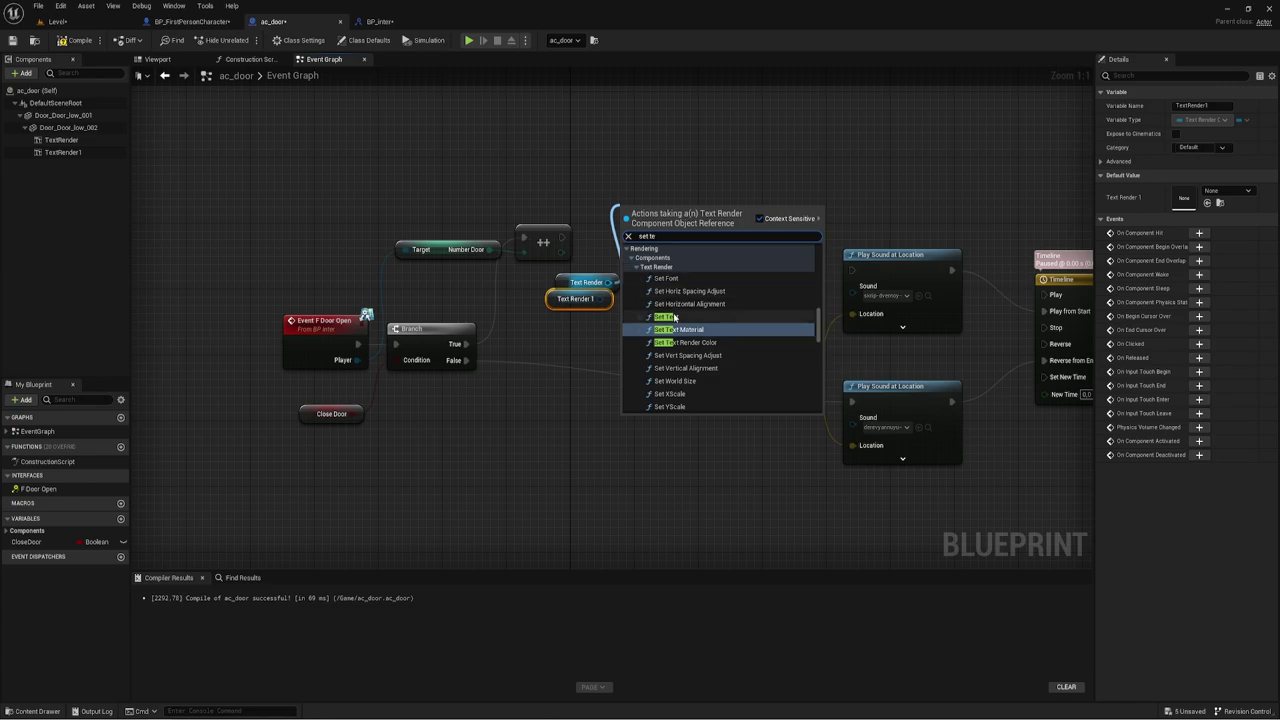
left_click(668, 316)
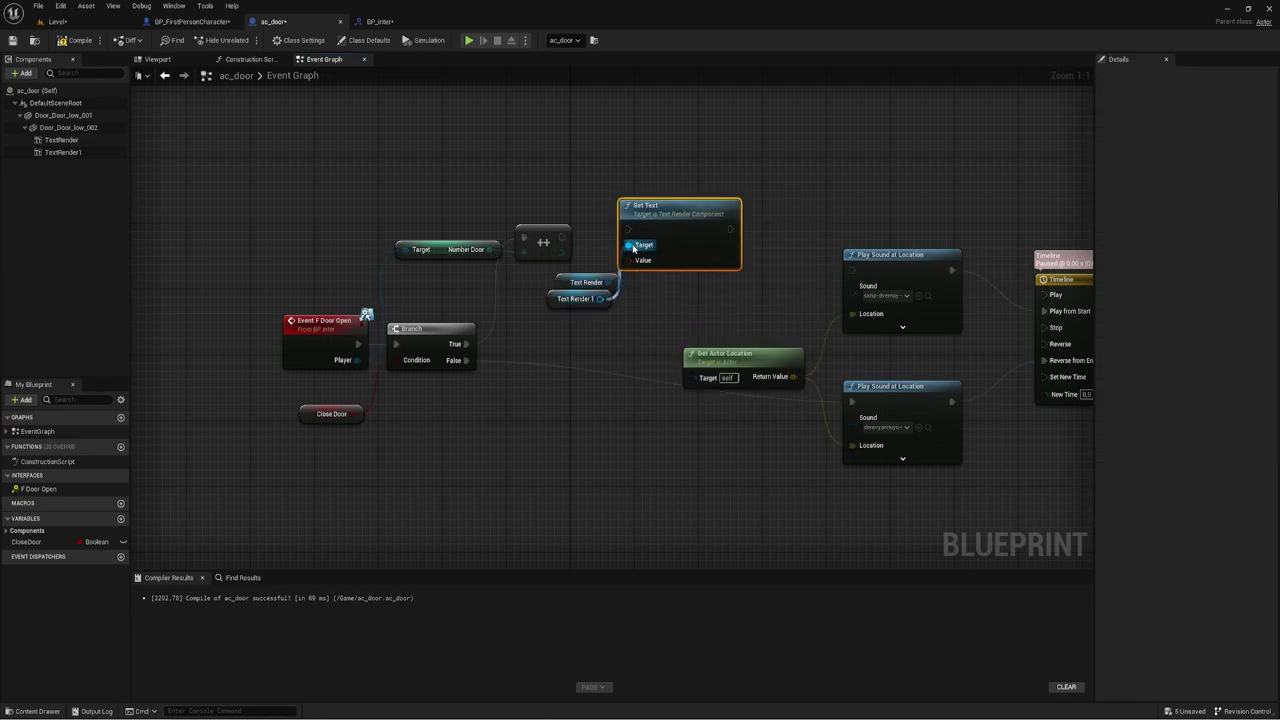
left_click_drag(693, 223, 709, 232)
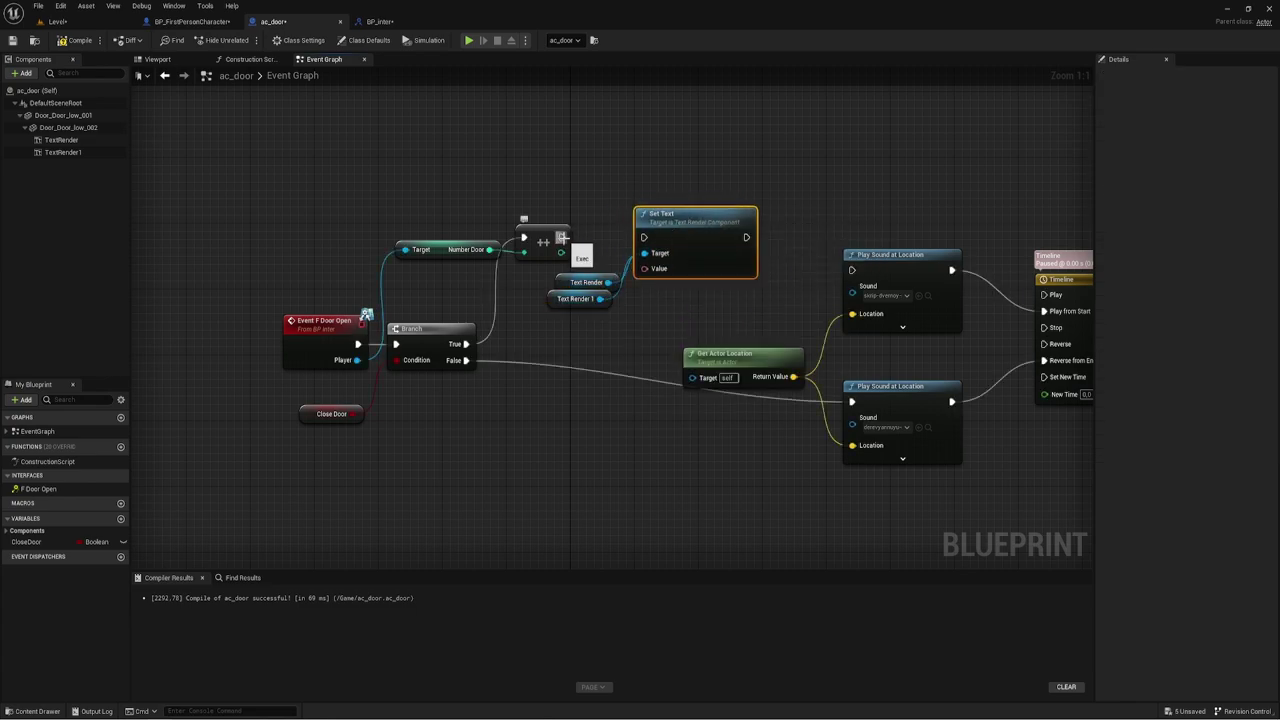
Run Set Text after the increment, passing the count through To Text, and tidy the nodes
left_click_drag(562, 237, 644, 237)
left_click_drag(558, 254, 644, 268)
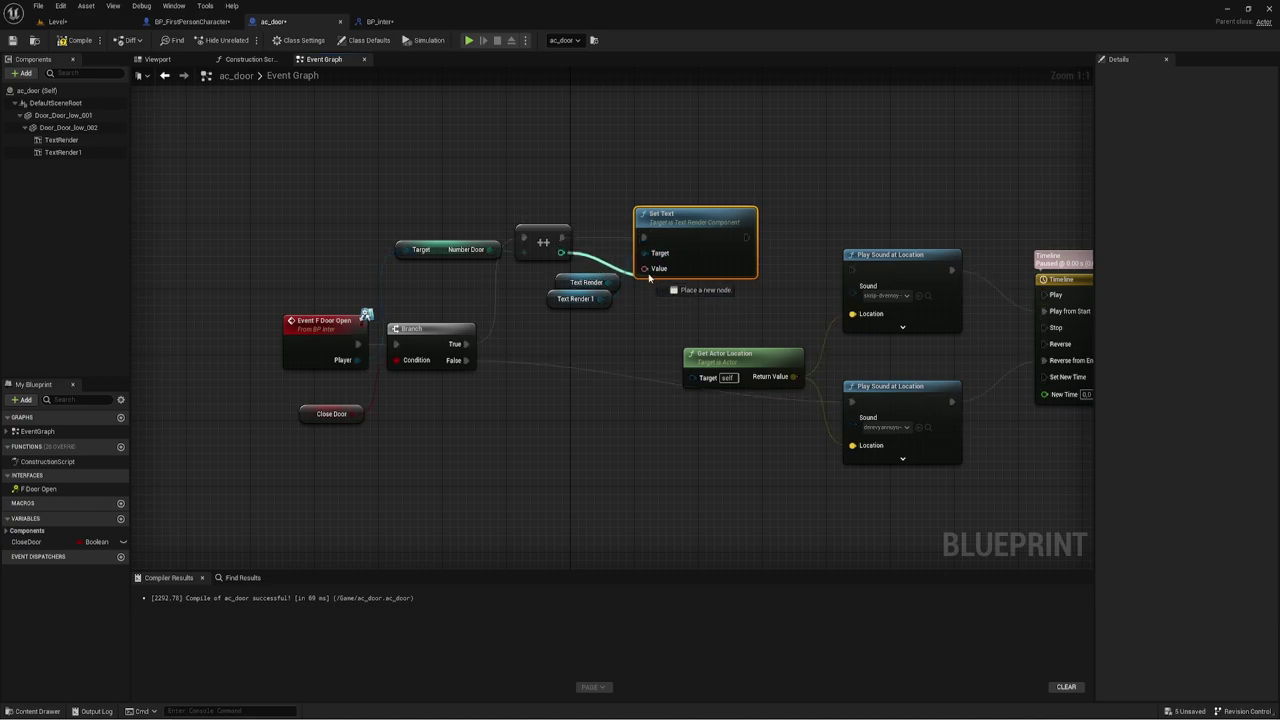
left_click_drag(605, 213, 582, 148)
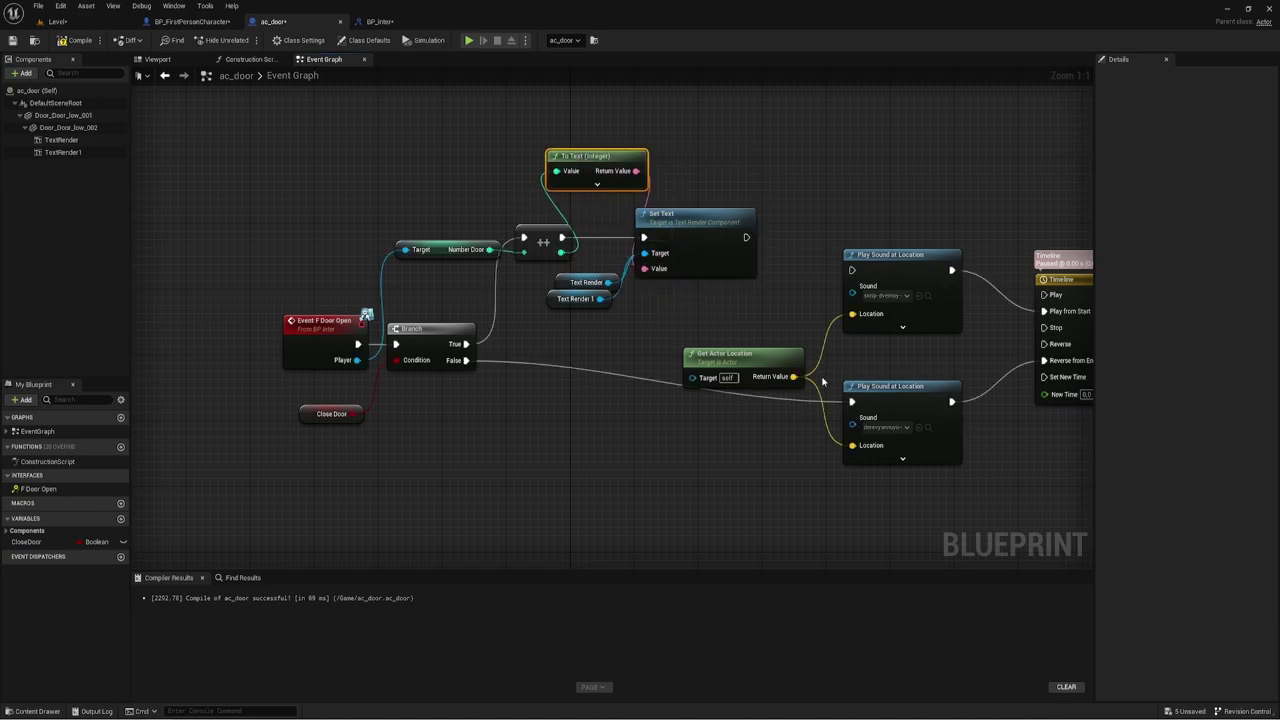
mouse_move(678, 226)
left_mouse_down()
mouse_move(724, 225)
mouse_move(851, 270)
left_mouse_up()
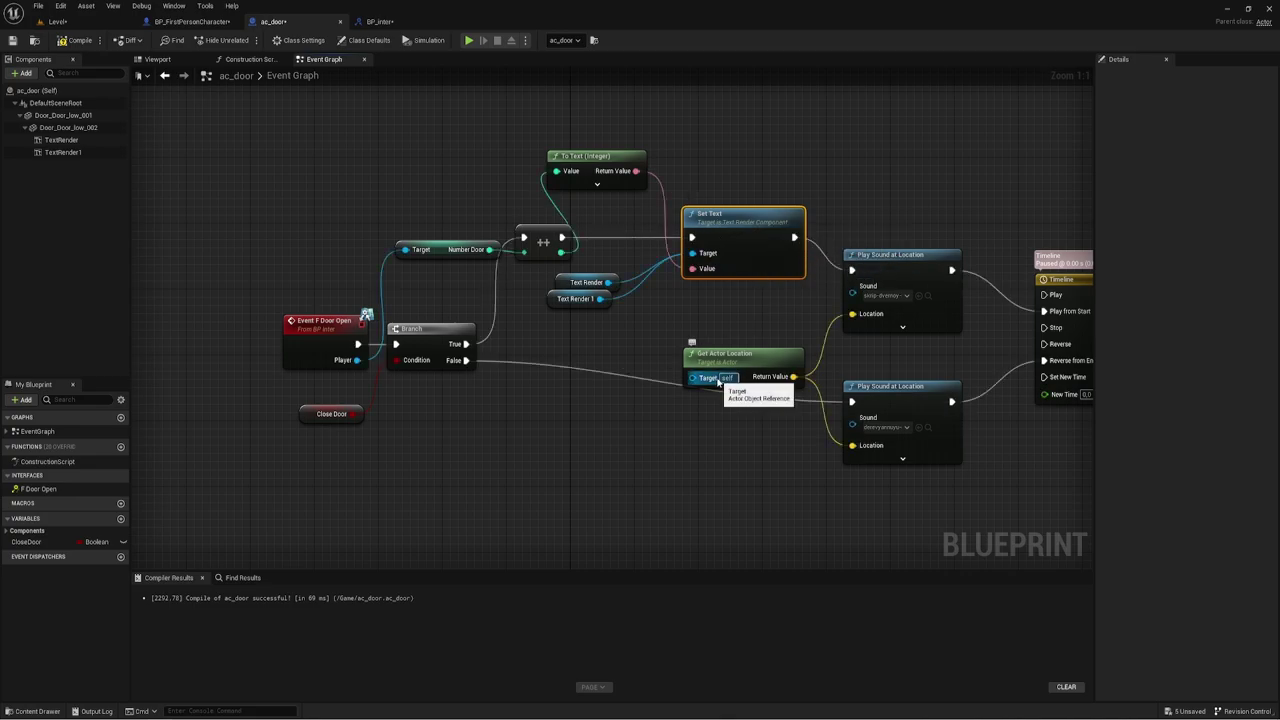
left_click_drag(670, 427, 746, 346)
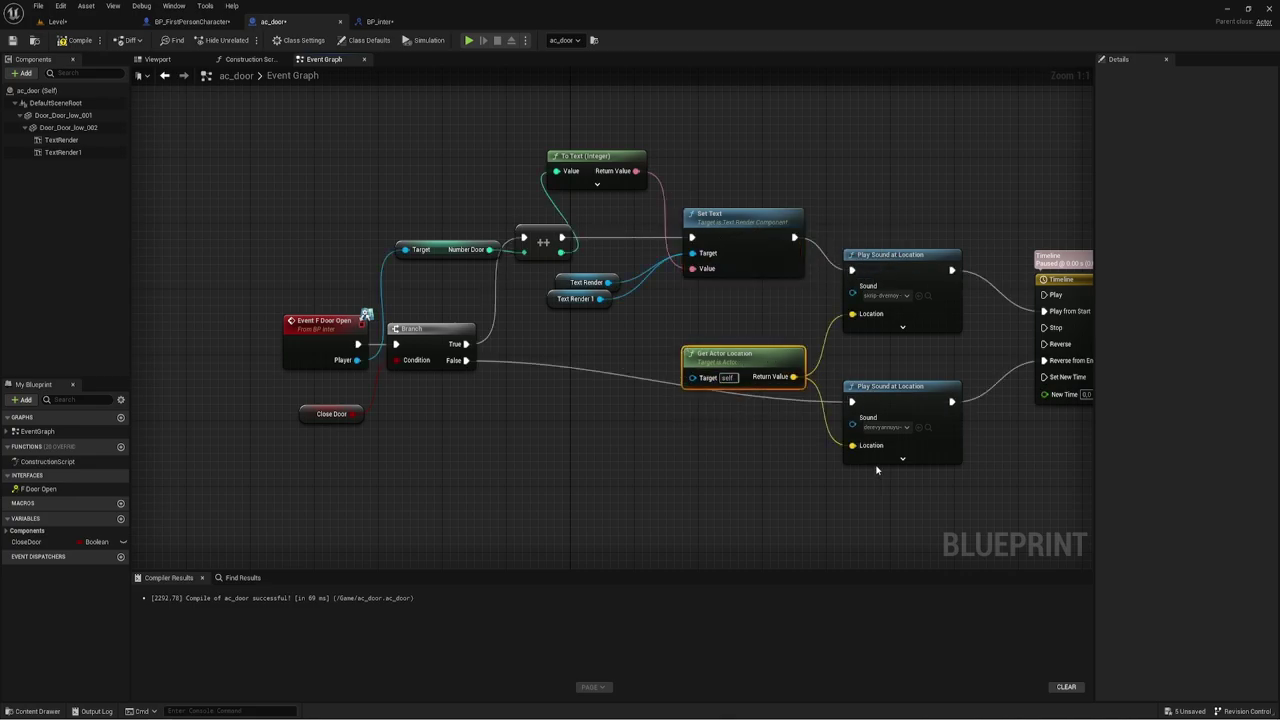
Compile ac_door, delete the placed door from the level, and open AC_sp's Blueprint for editing
left_click(76, 40)
left_click(57, 21)
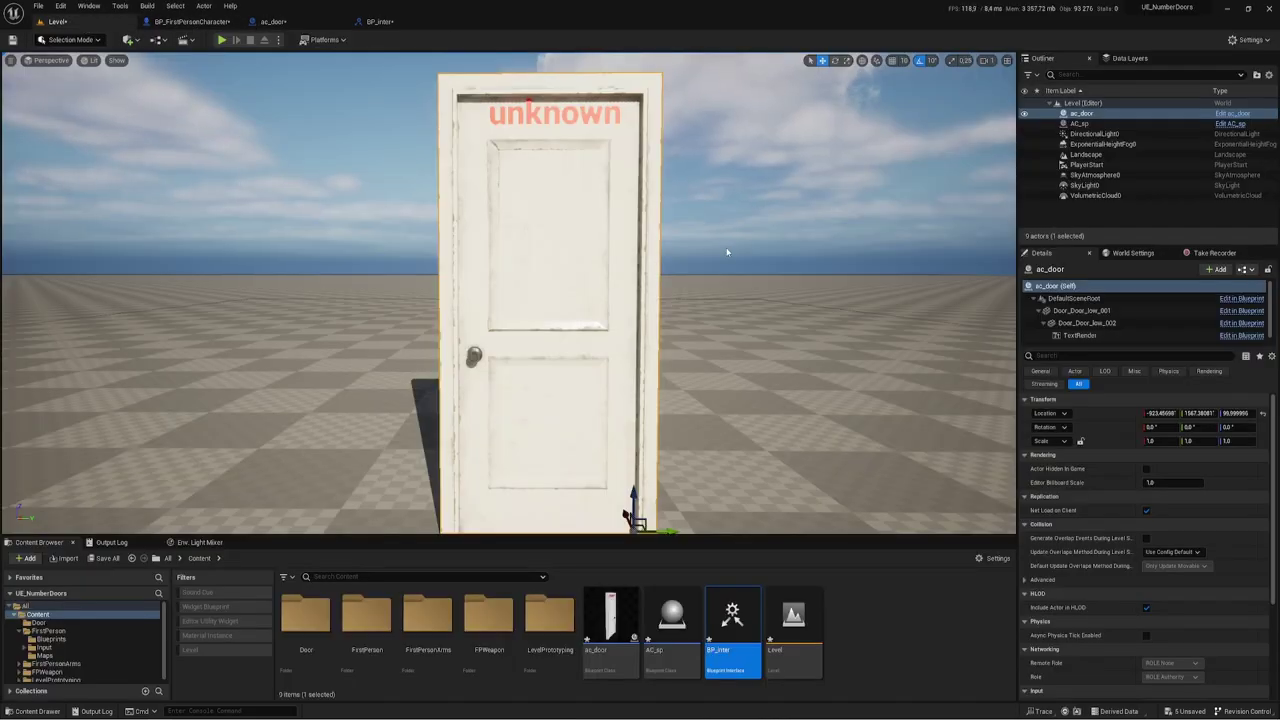
scroll(718, 250, "down", 5)
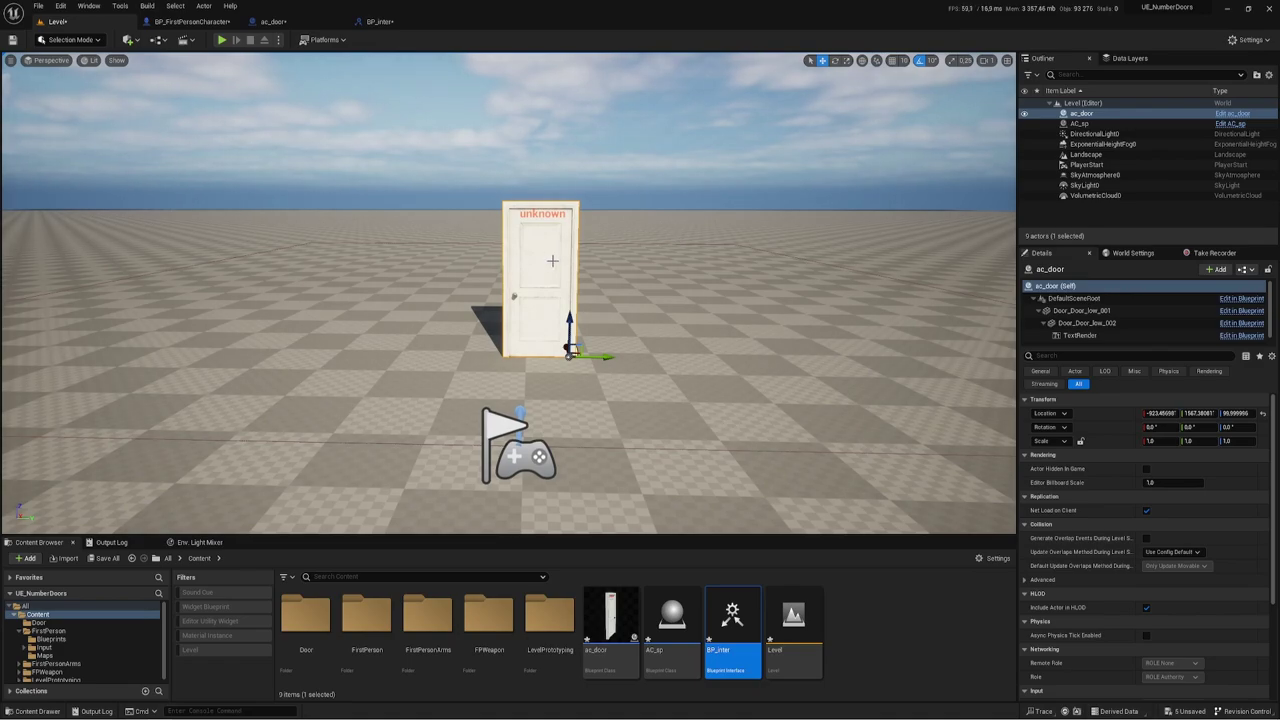
key("Delete")
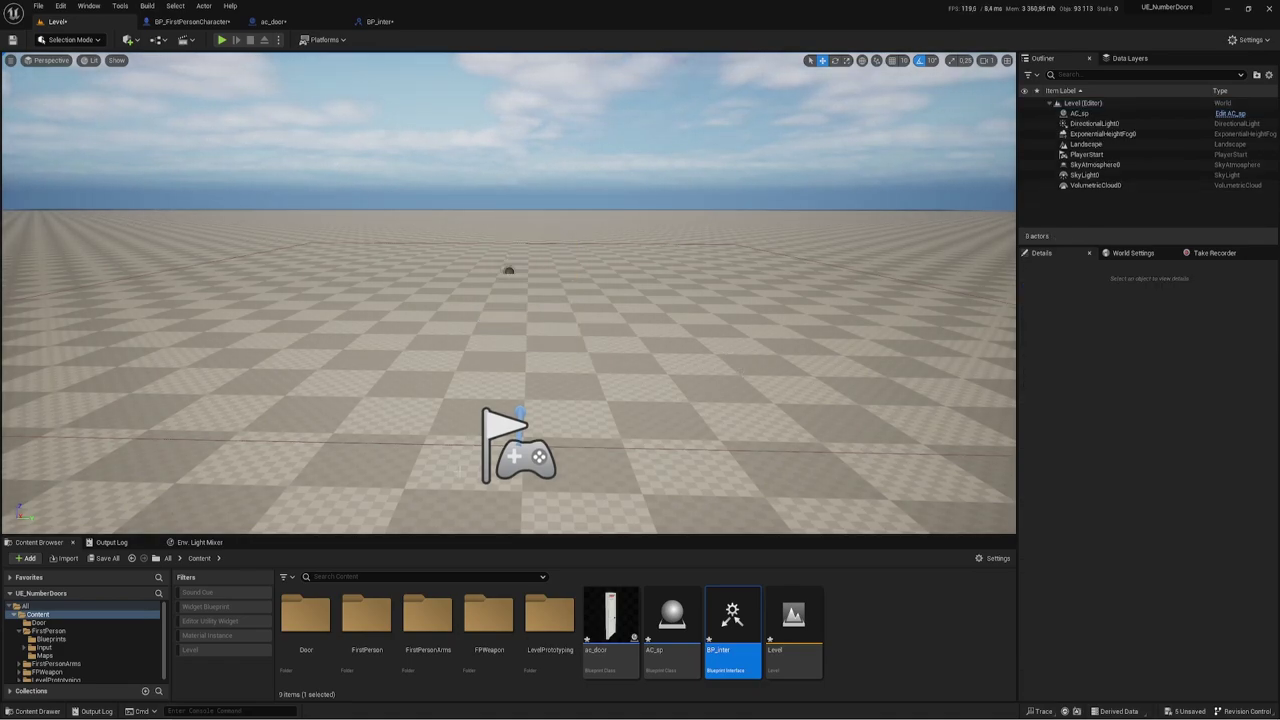
left_click(510, 271)
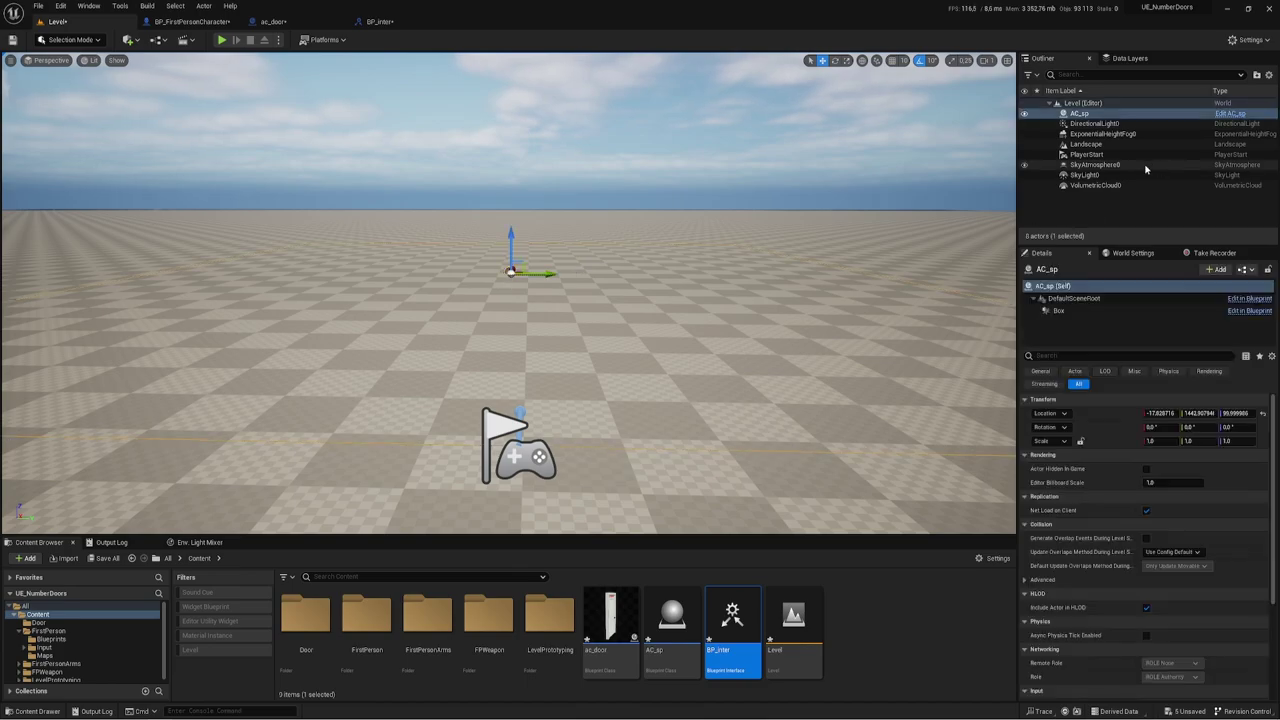
left_click(1230, 115)
Review AC_sp's BeginPlay timer, Time SET node and SpawnActor node
scroll(577, 340, "down", 5)
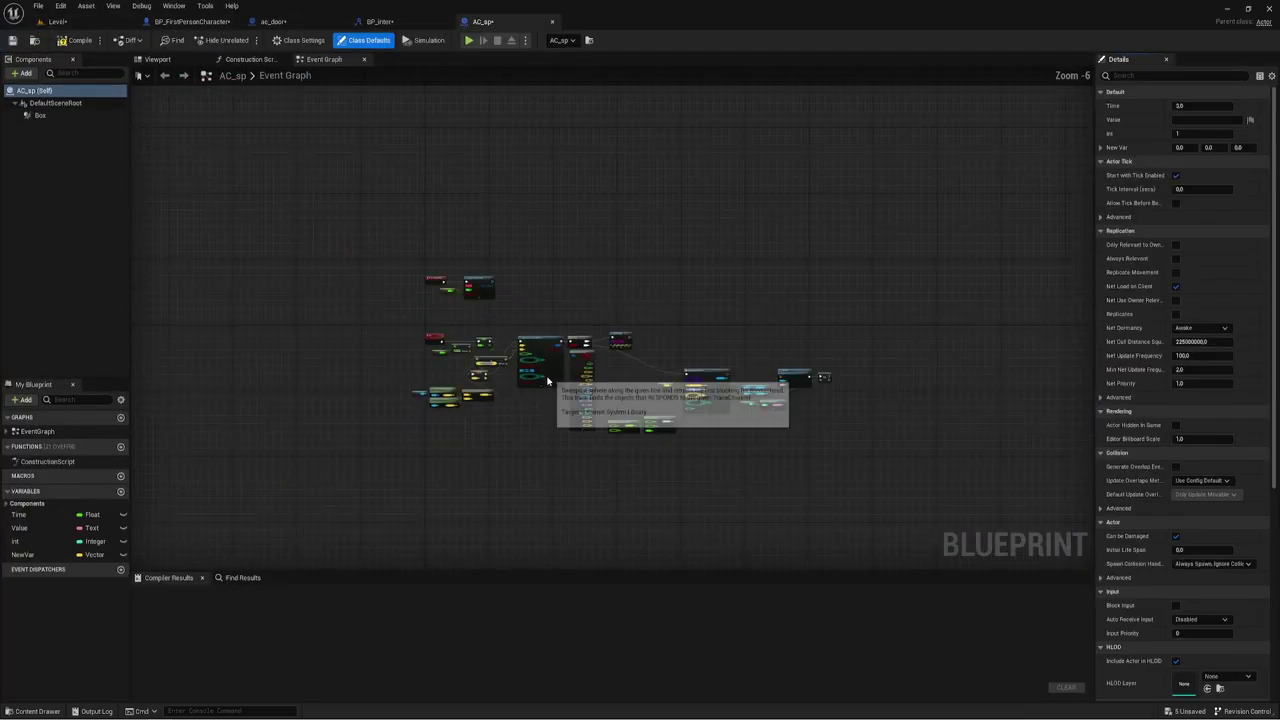
scroll(577, 340, "up", 5)
scroll(577, 340, "down", 3)
right_click_drag(577, 340, 714, 420)
scroll(714, 420, "up", 1)
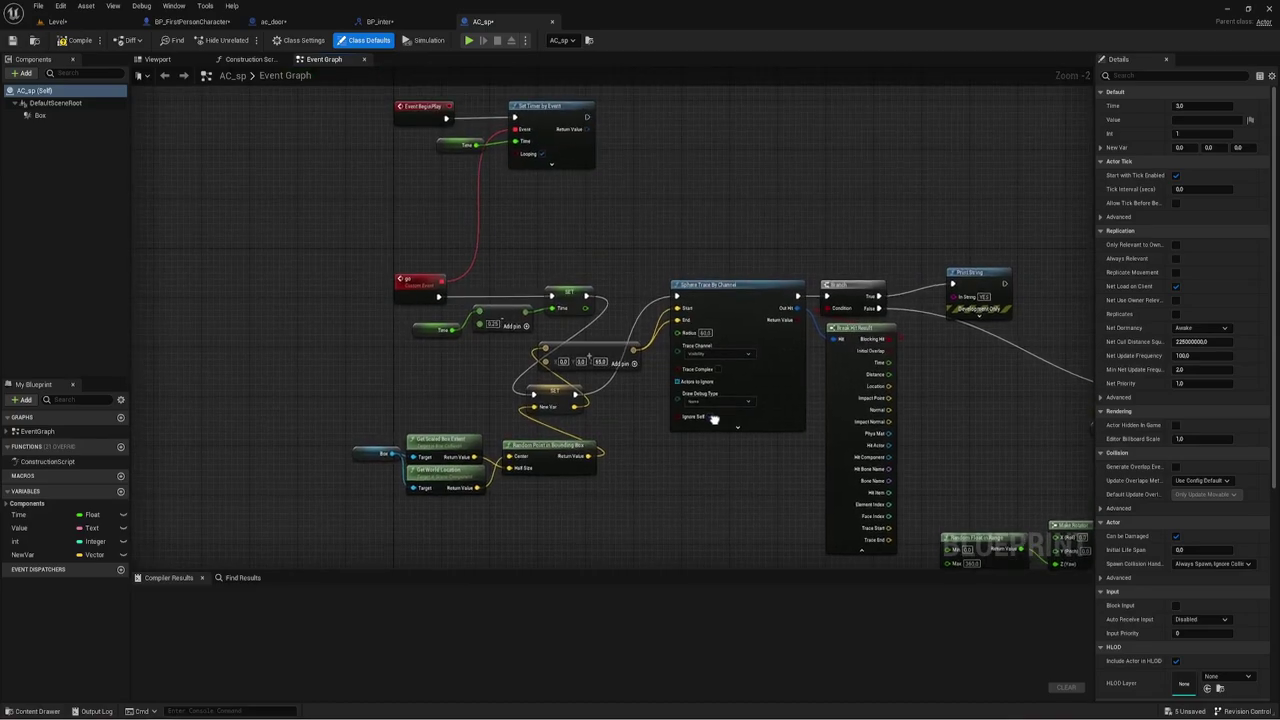
left_click_drag(382, 188, 577, 103)
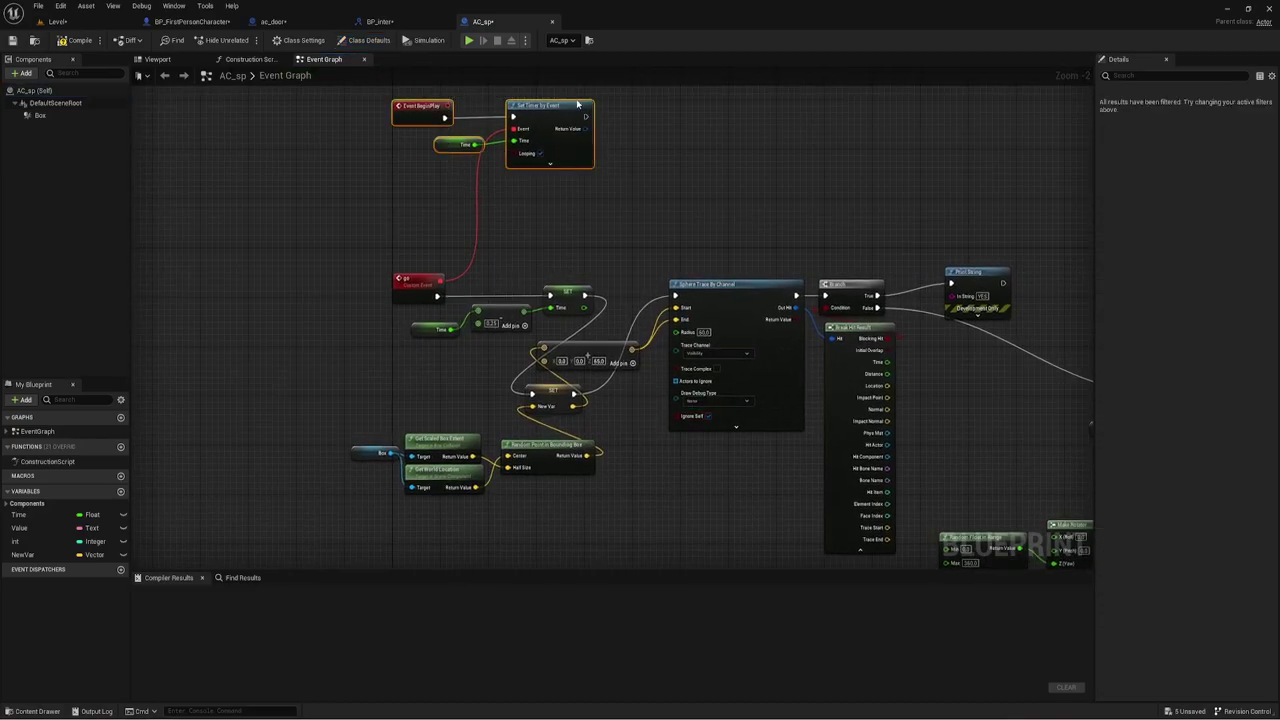
right_click_drag(693, 206, 539, 213)
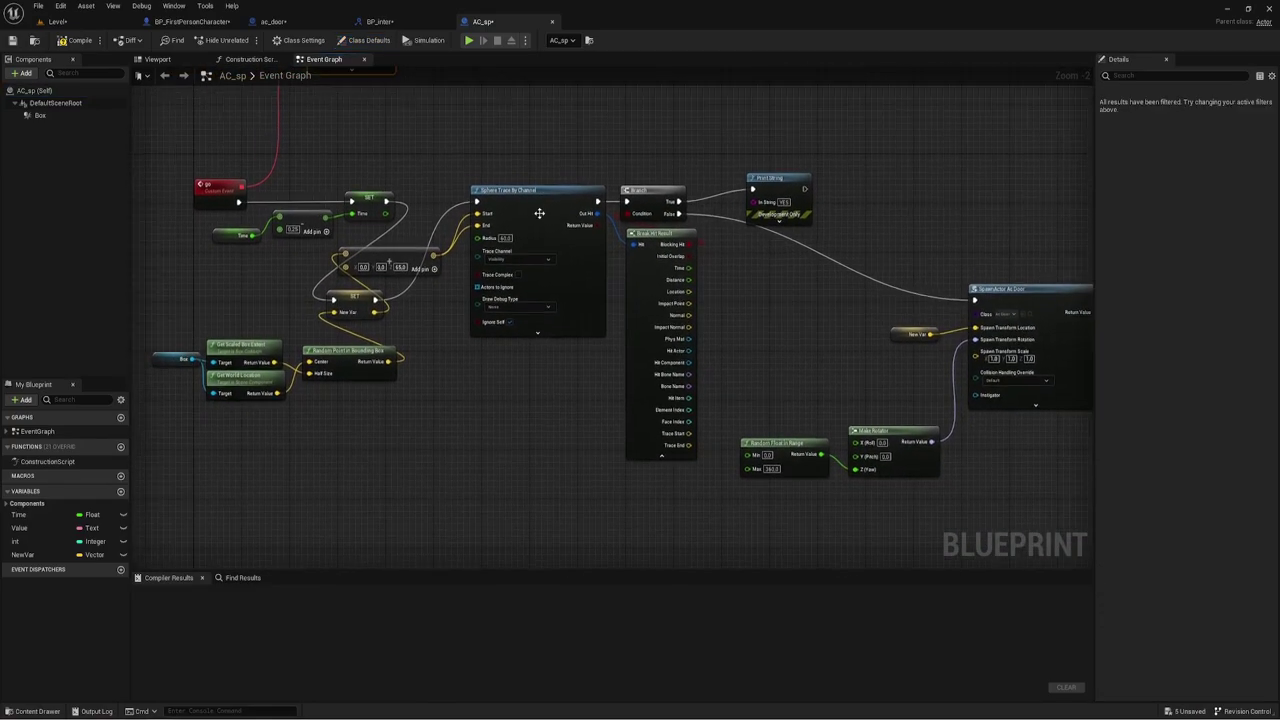
left_click(356, 205)
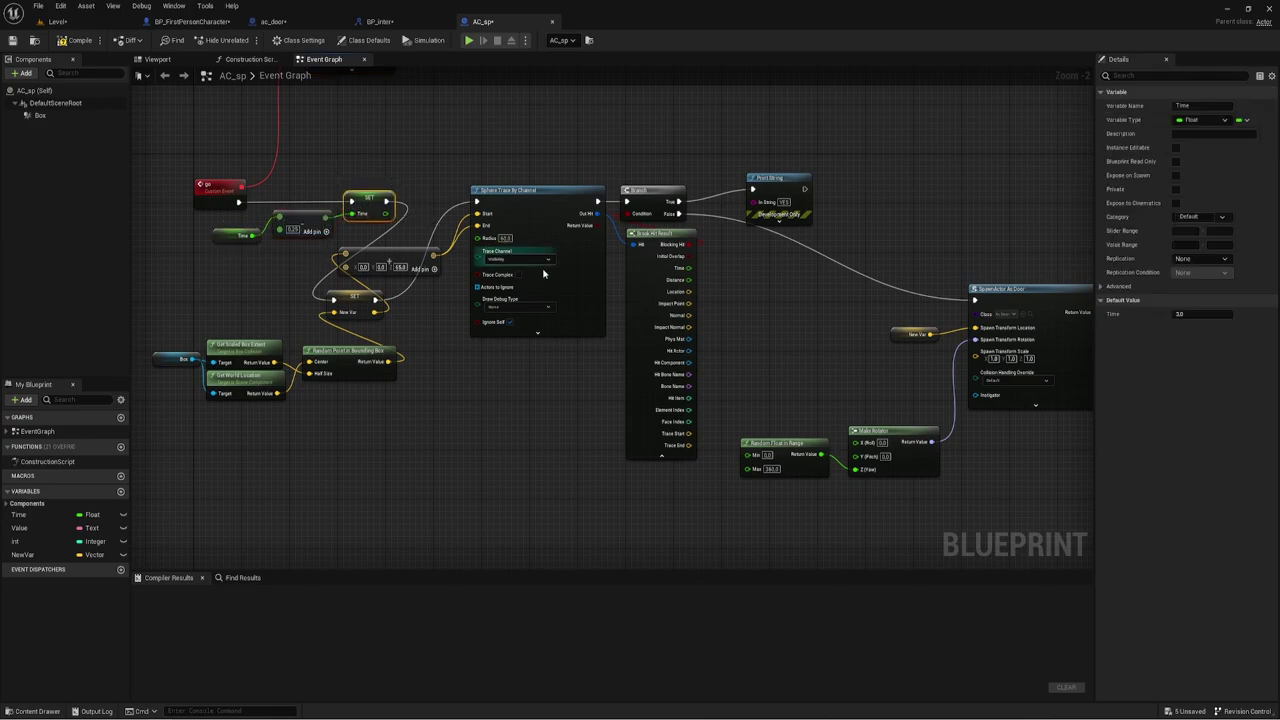
Inspect the Sphere Trace, Break Hit Result, location, Spawn Actor and Set Text nodes
right_click_drag(690, 377, 510, 345)
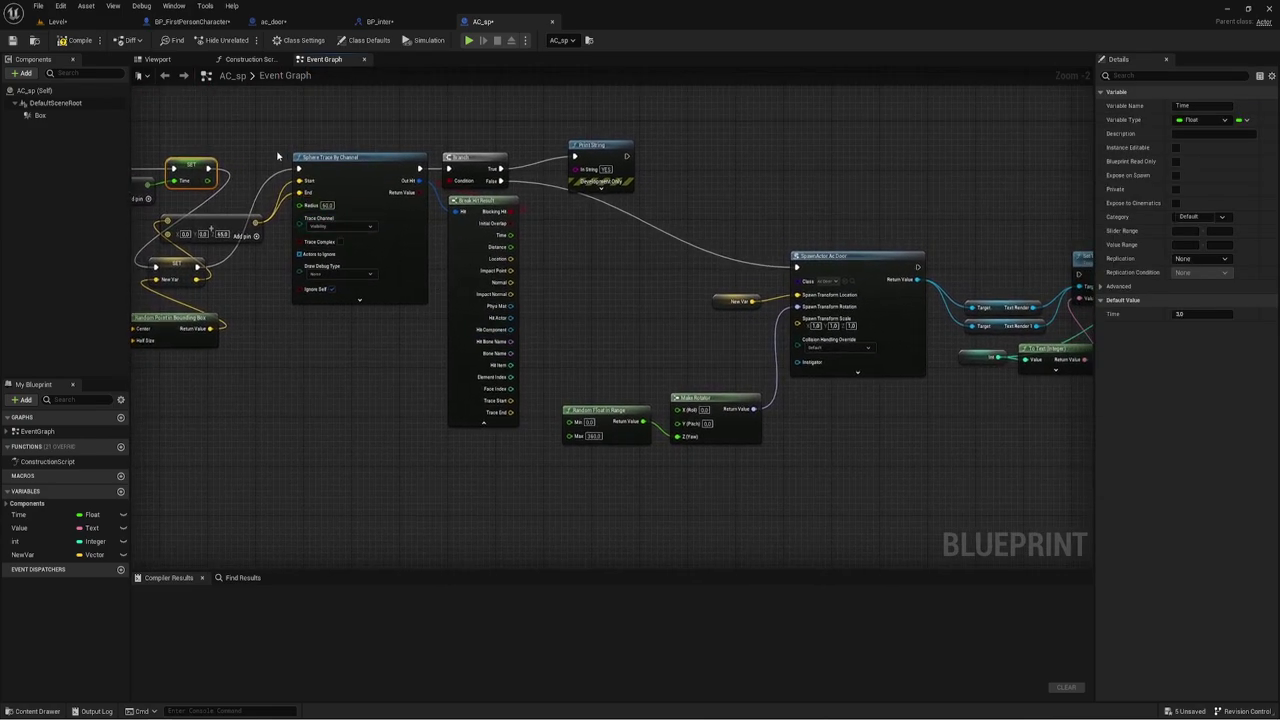
left_click_drag(273, 157, 512, 325)
right_click_drag(137, 385, 304, 380)
left_click_drag(224, 392, 665, 172)
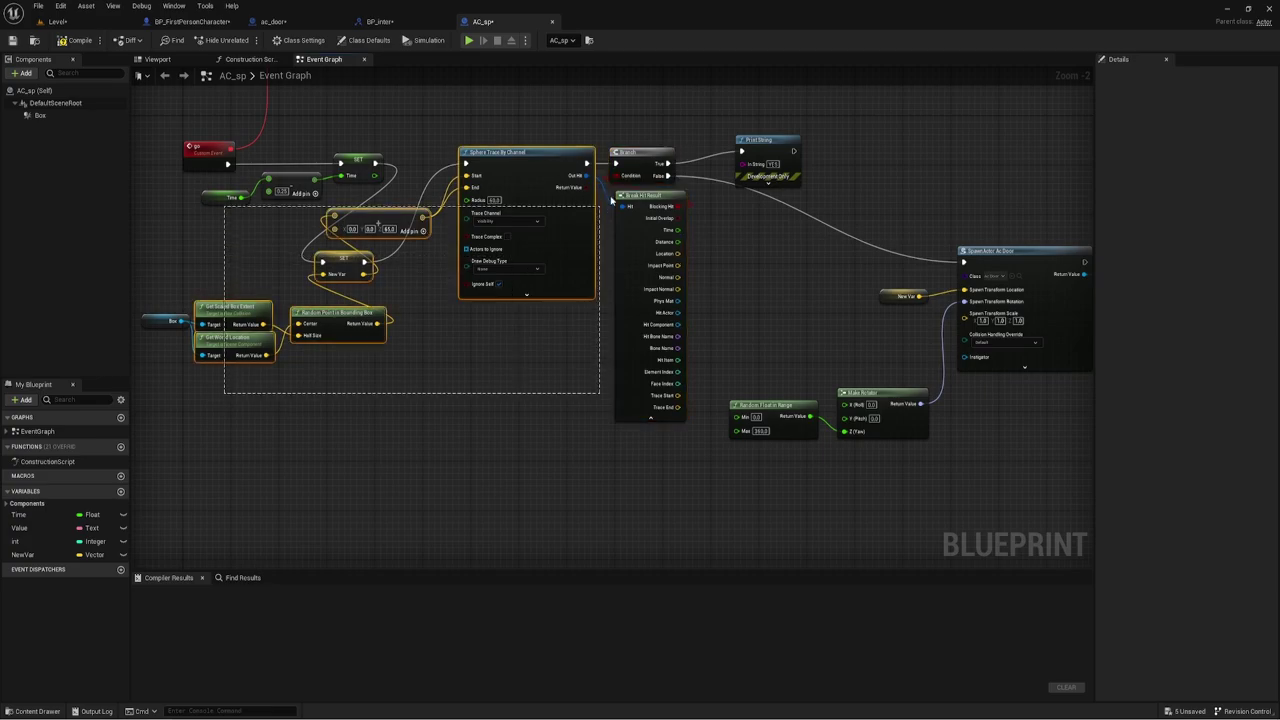
mouse_move(738, 253)
right_mouse_down()
mouse_move(694, 271)
mouse_move(357, 260)
right_mouse_up()
left_click_drag(314, 194, 966, 486)
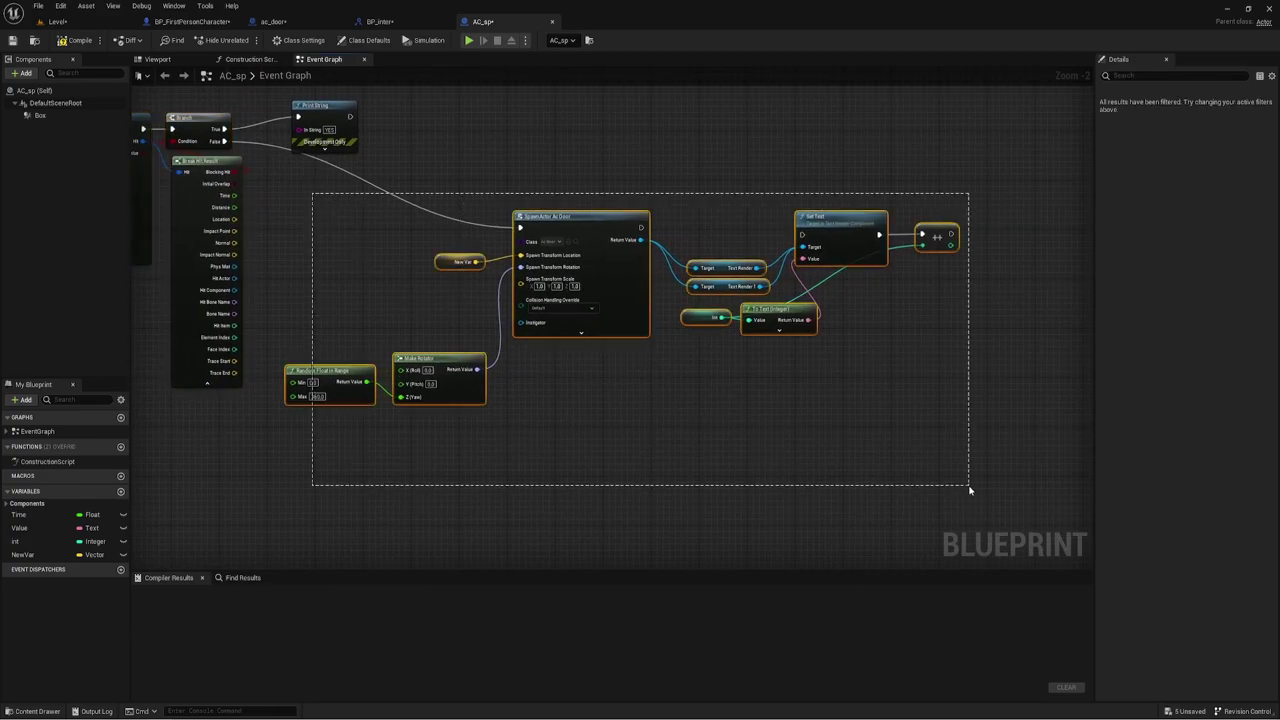
right_click_drag(796, 427, 787, 451)
right_click_drag(784, 382, 802, 401)
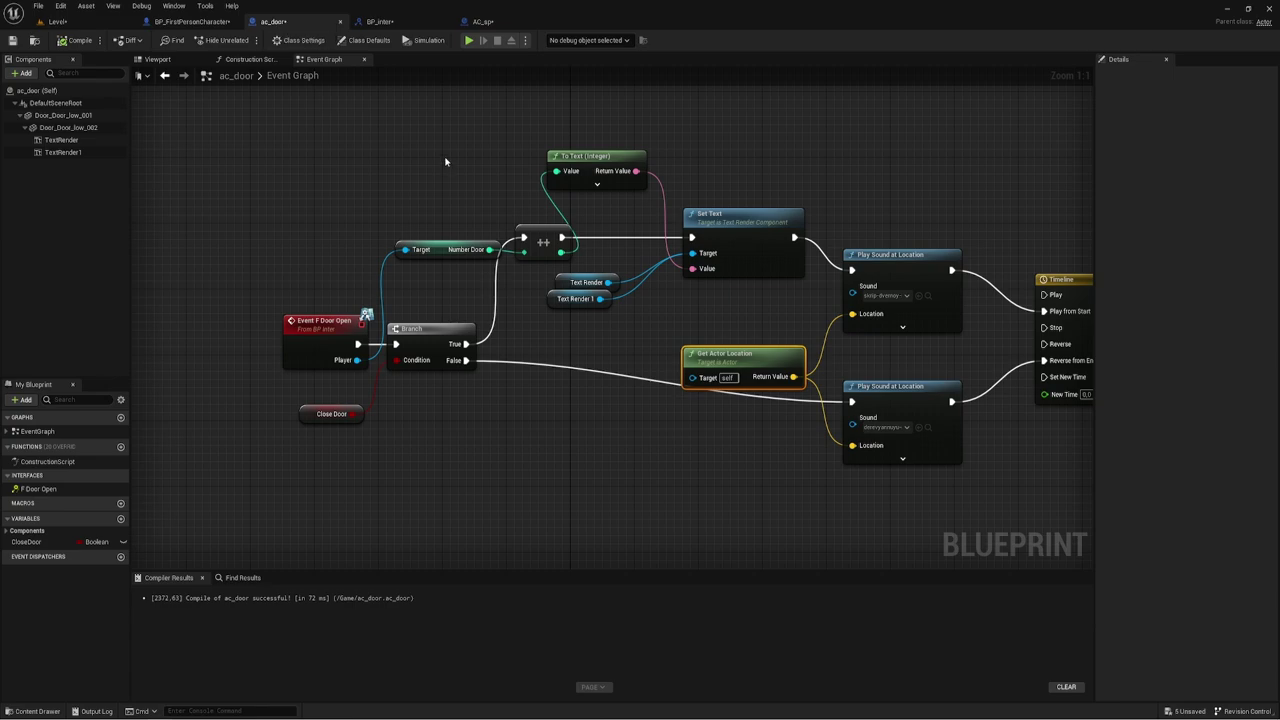
Return to the level and start a Play-in-Editor session
left_click(82, 24)
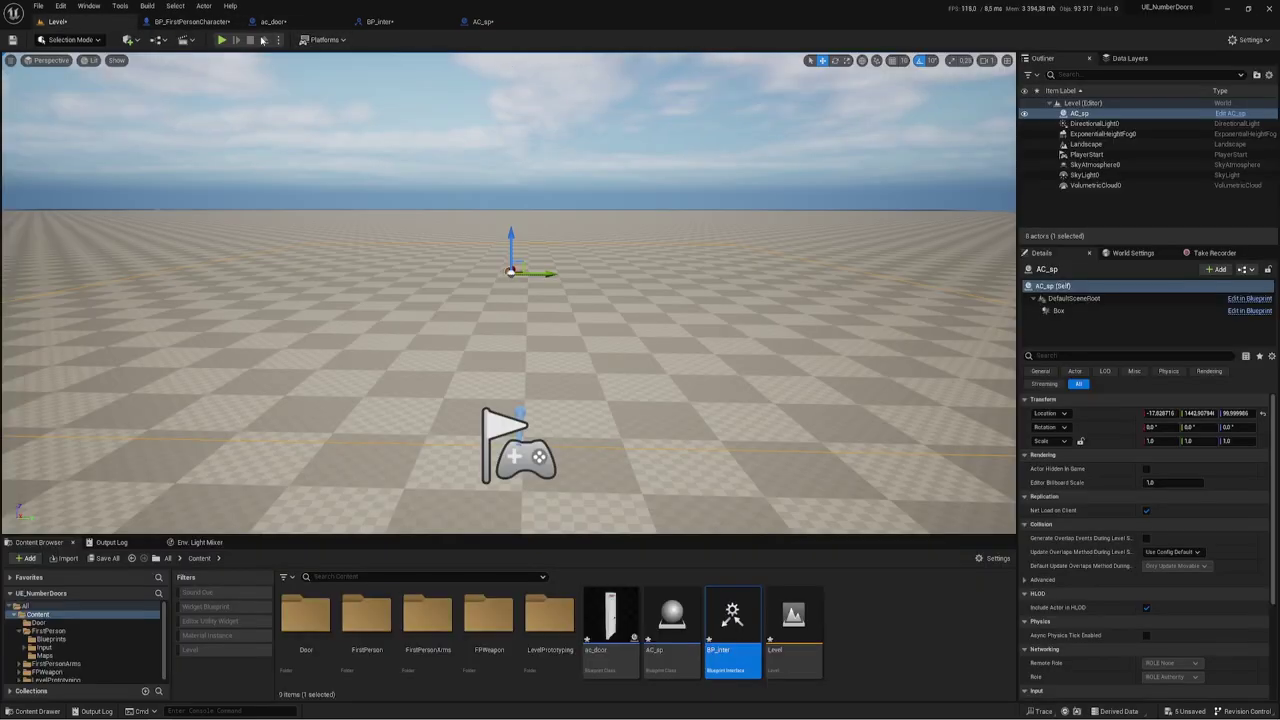
left_click(222, 40)
left_click(491, 268)
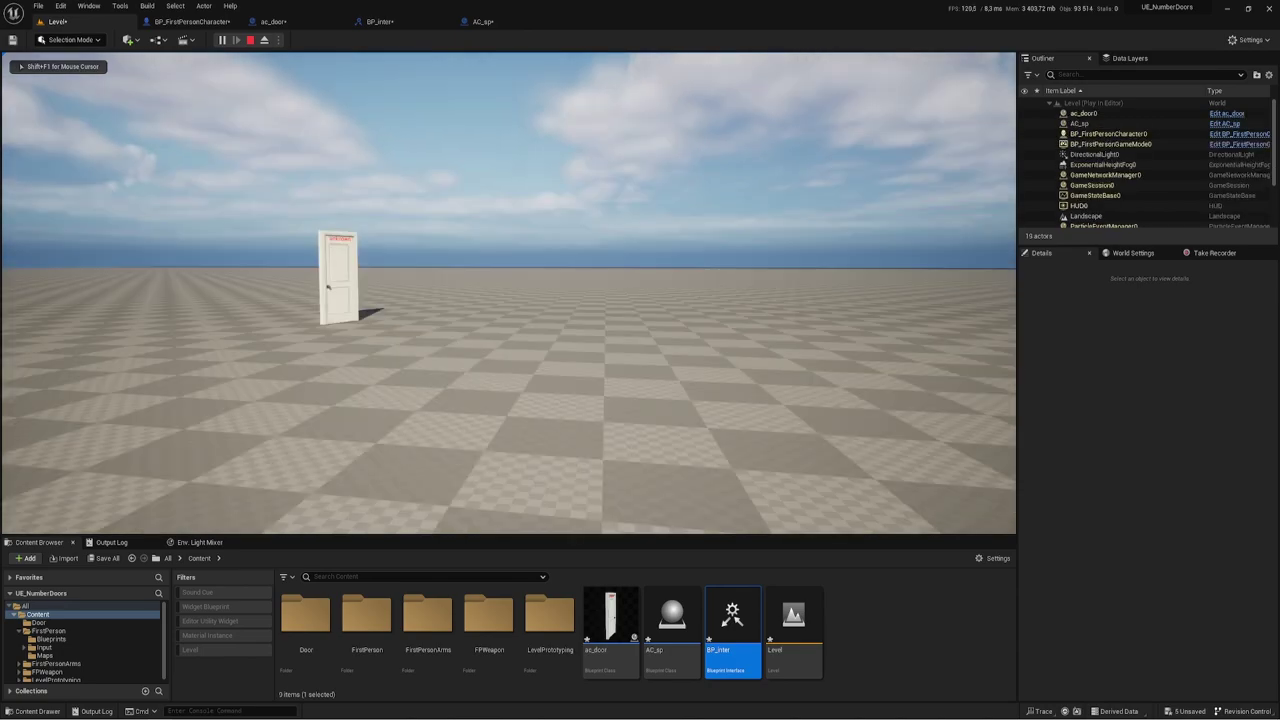
Walk through the spawned doors, opening doors labelled 1, 2 and 3
key("w")
key("w")
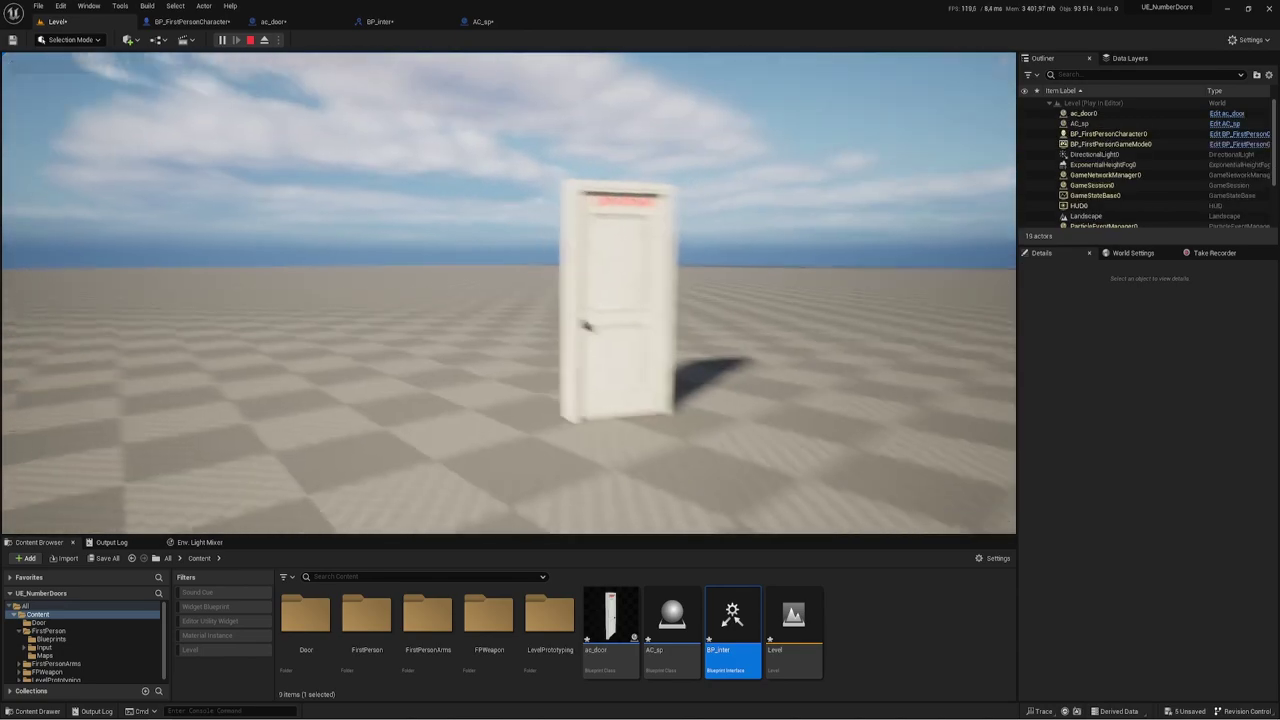
key("s")
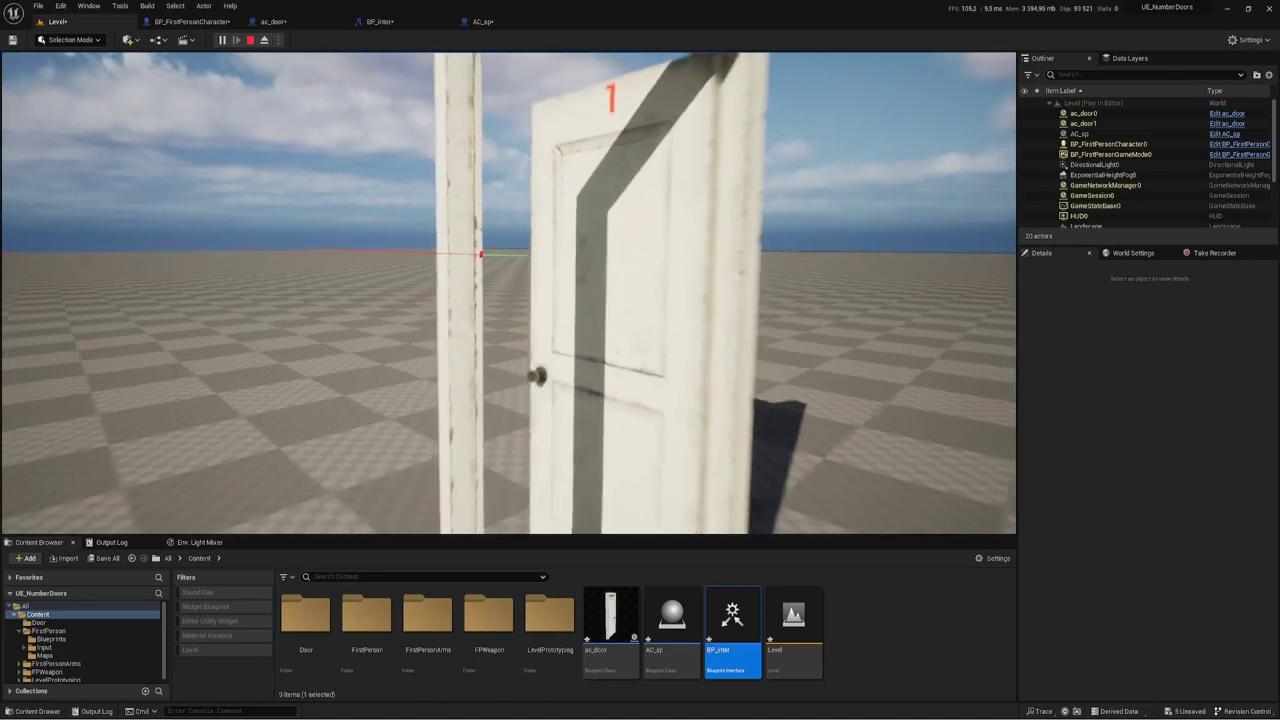
key("w")
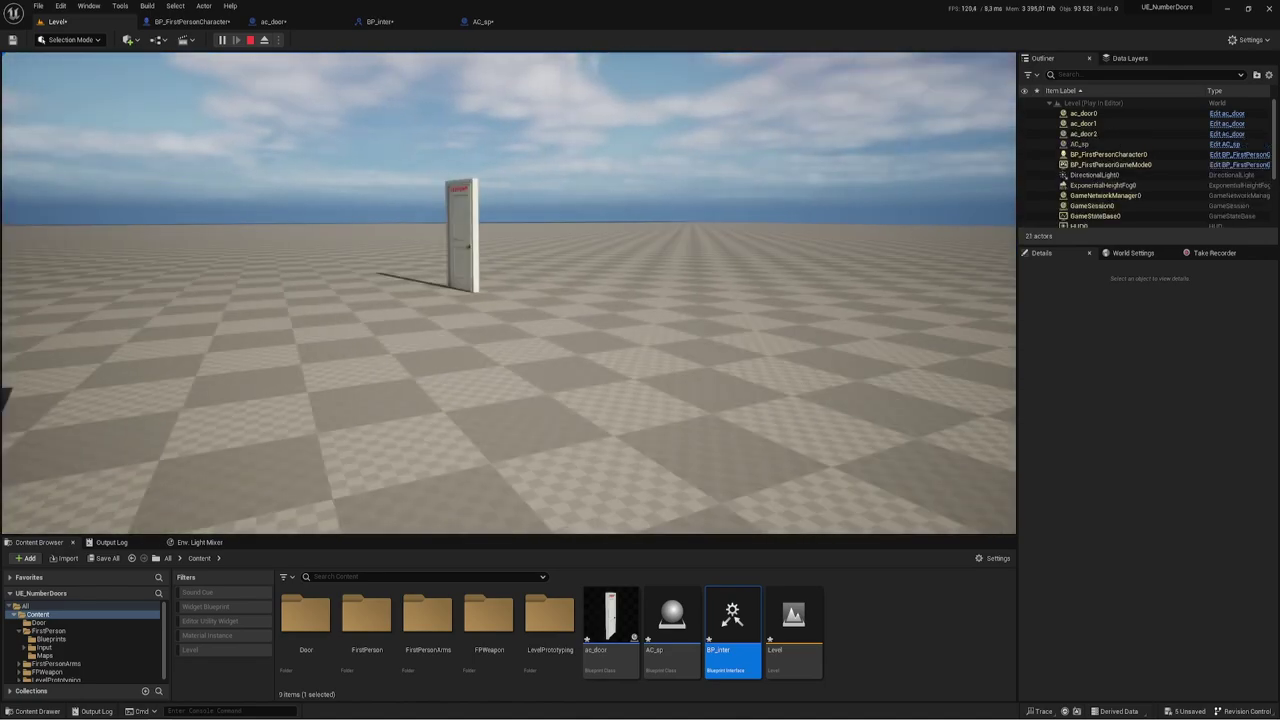
key("w")
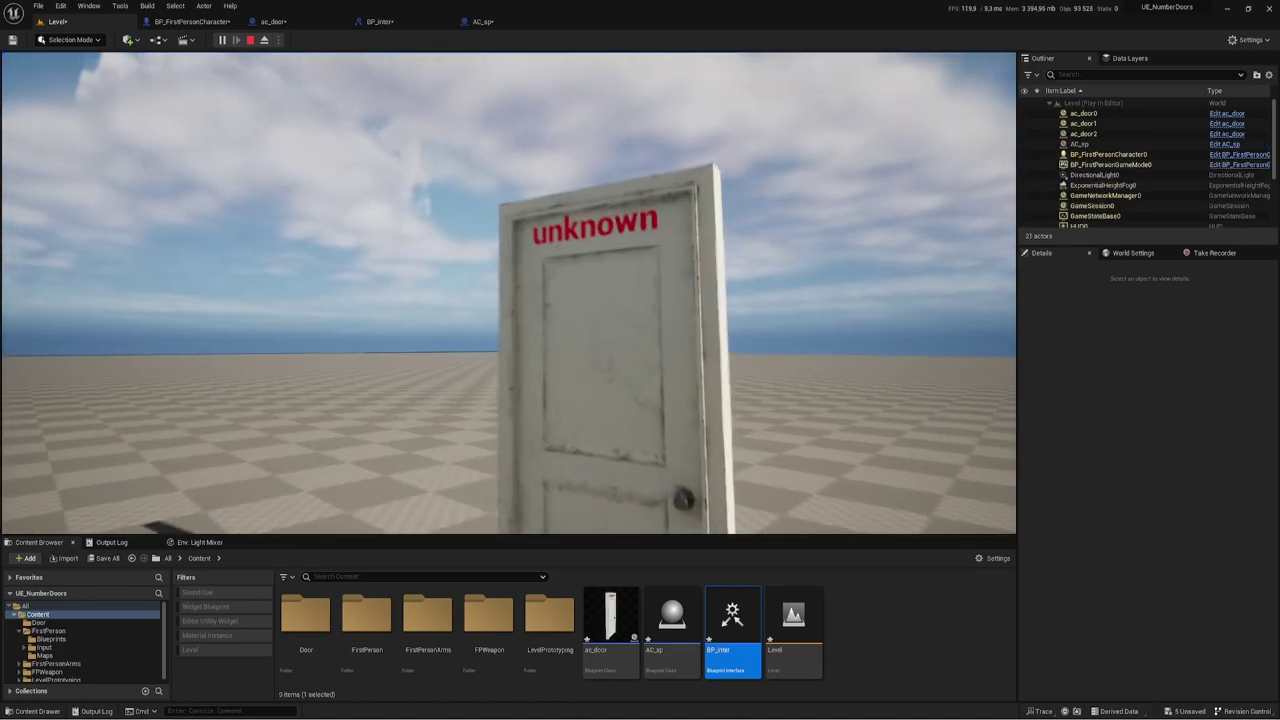
key("w")
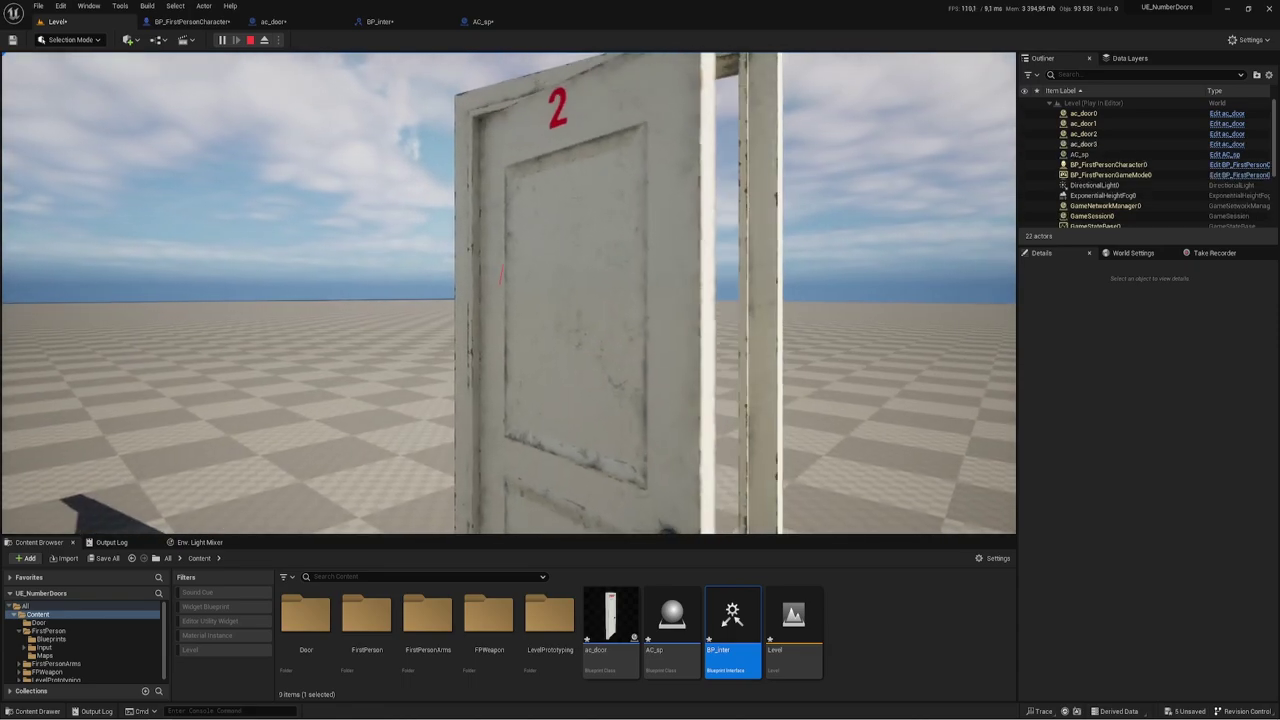
key("w")
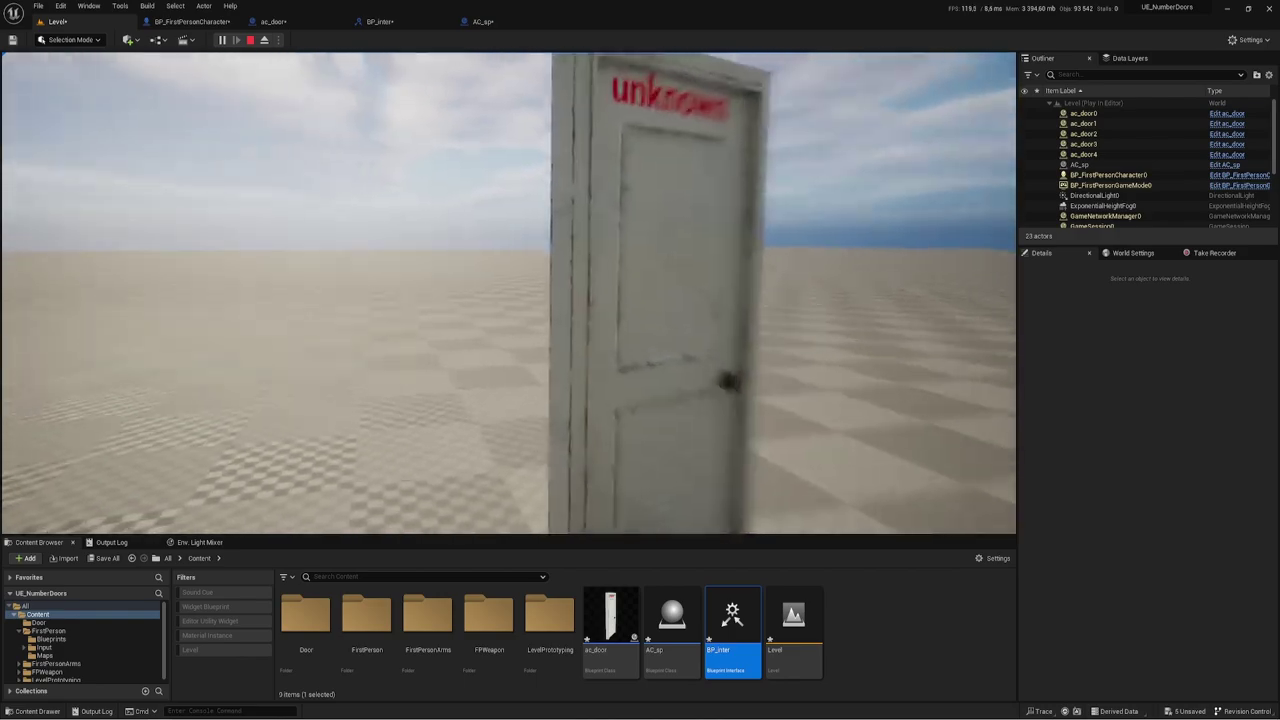
key("w")
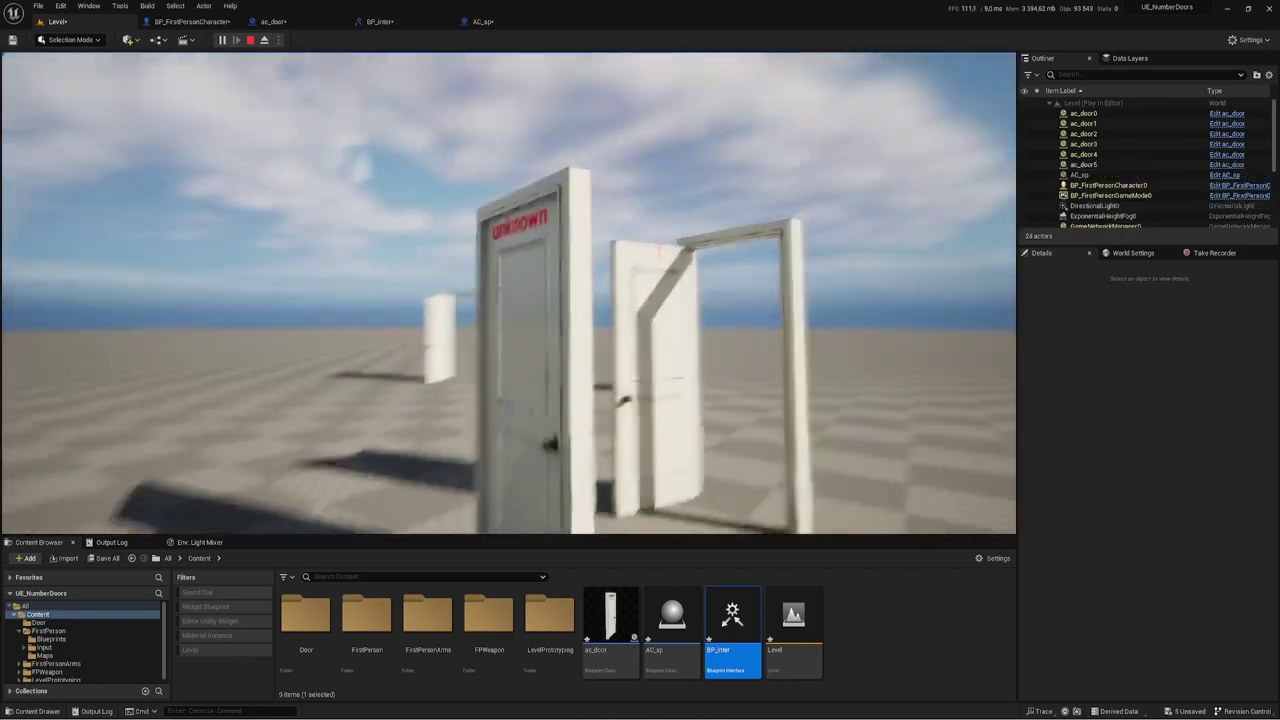
Open doors 6 and 8, survey the scattered doors, then stop play and reopen ac_door
key("w")
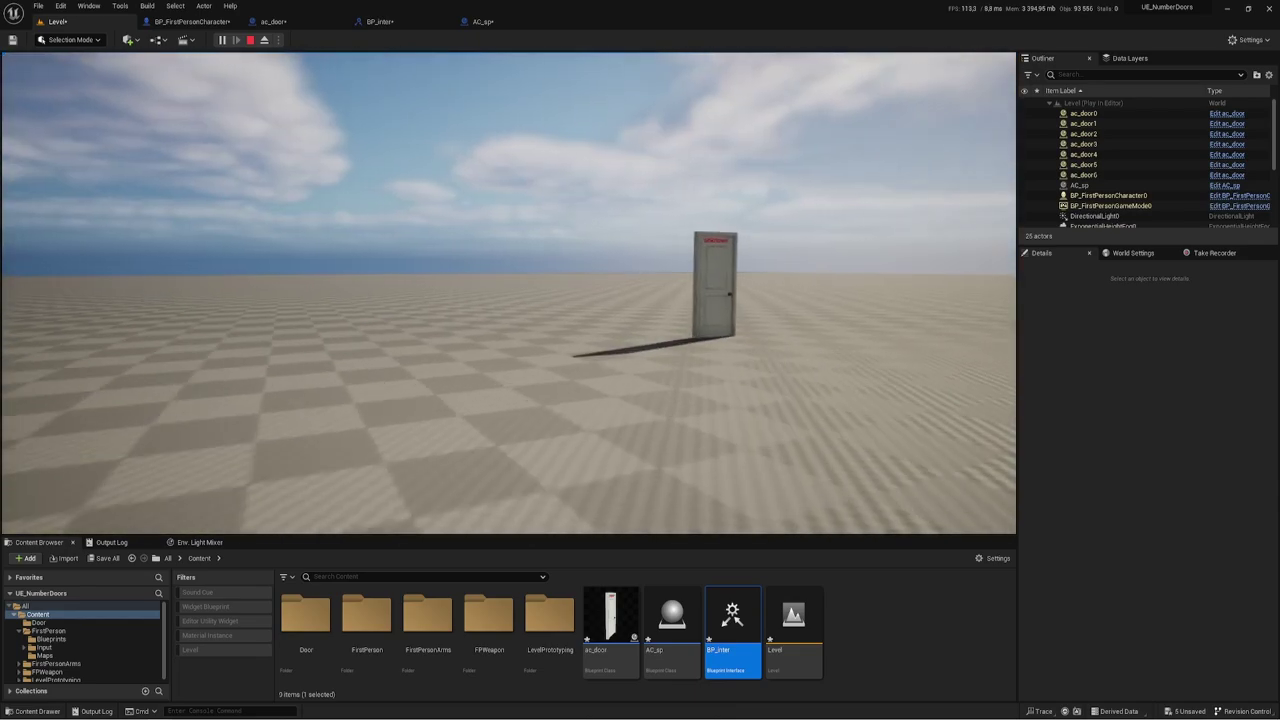
key("w")
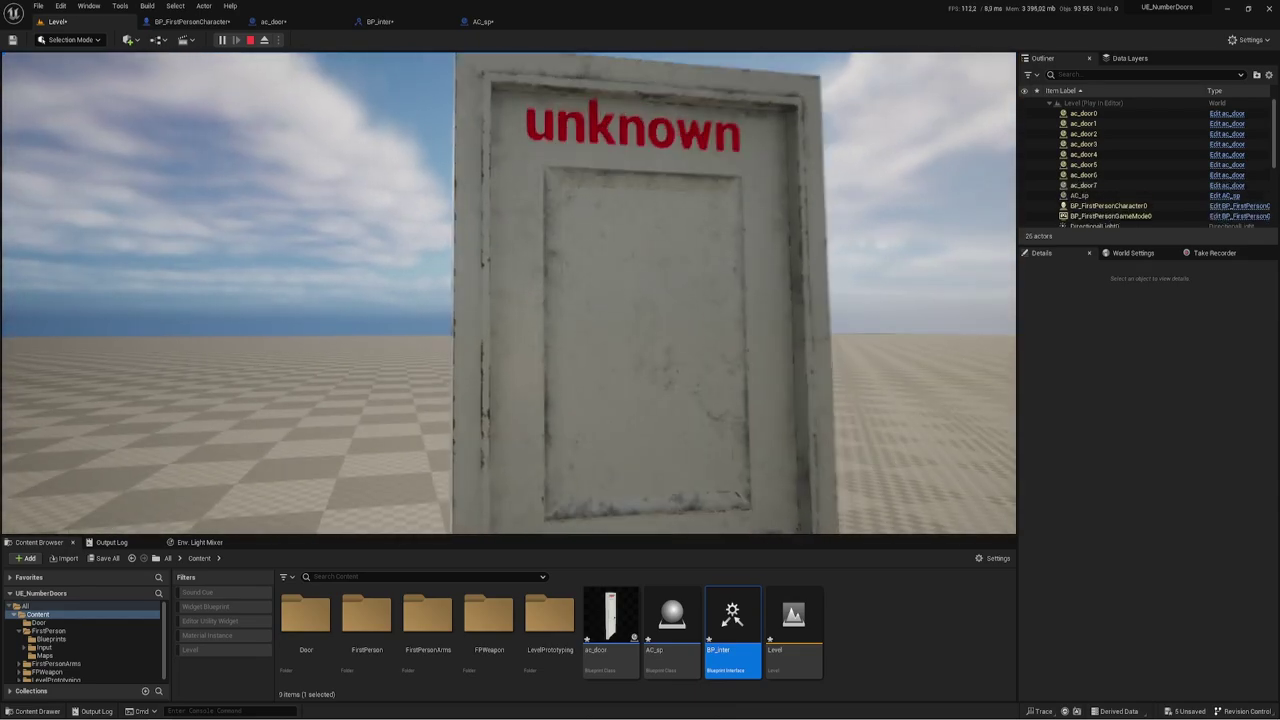
key("w")
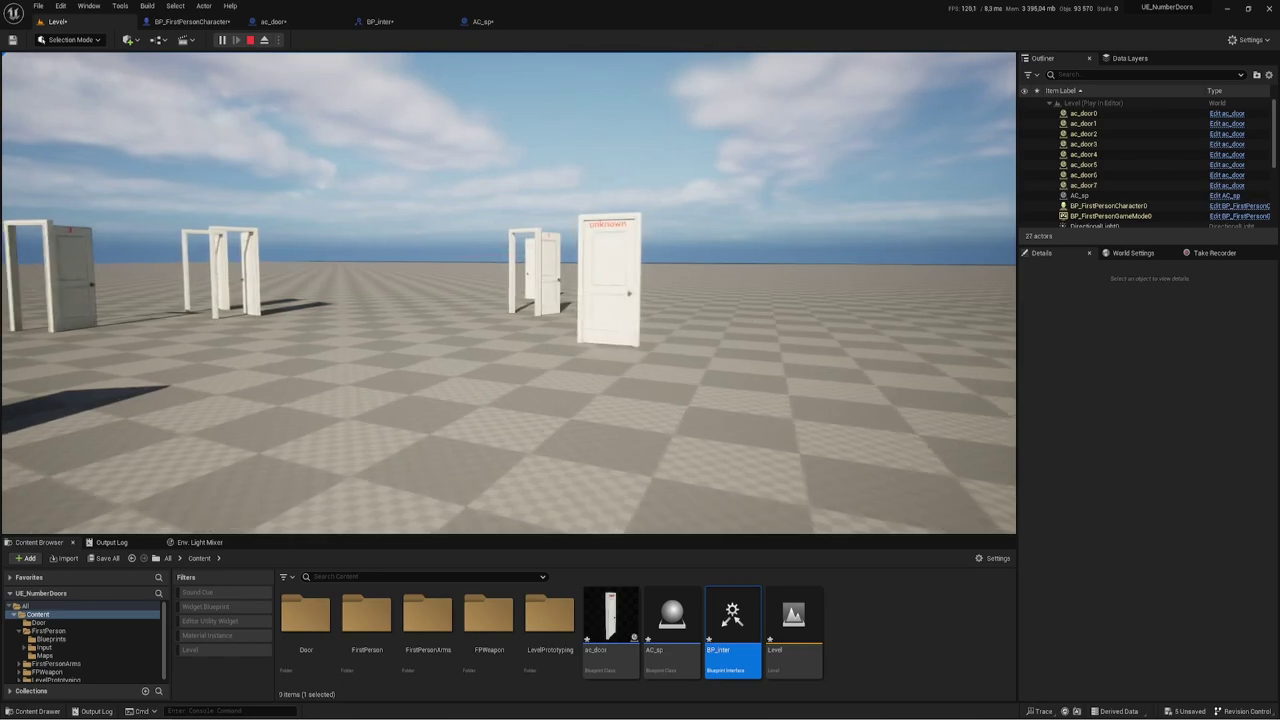
key("w")
key("w")
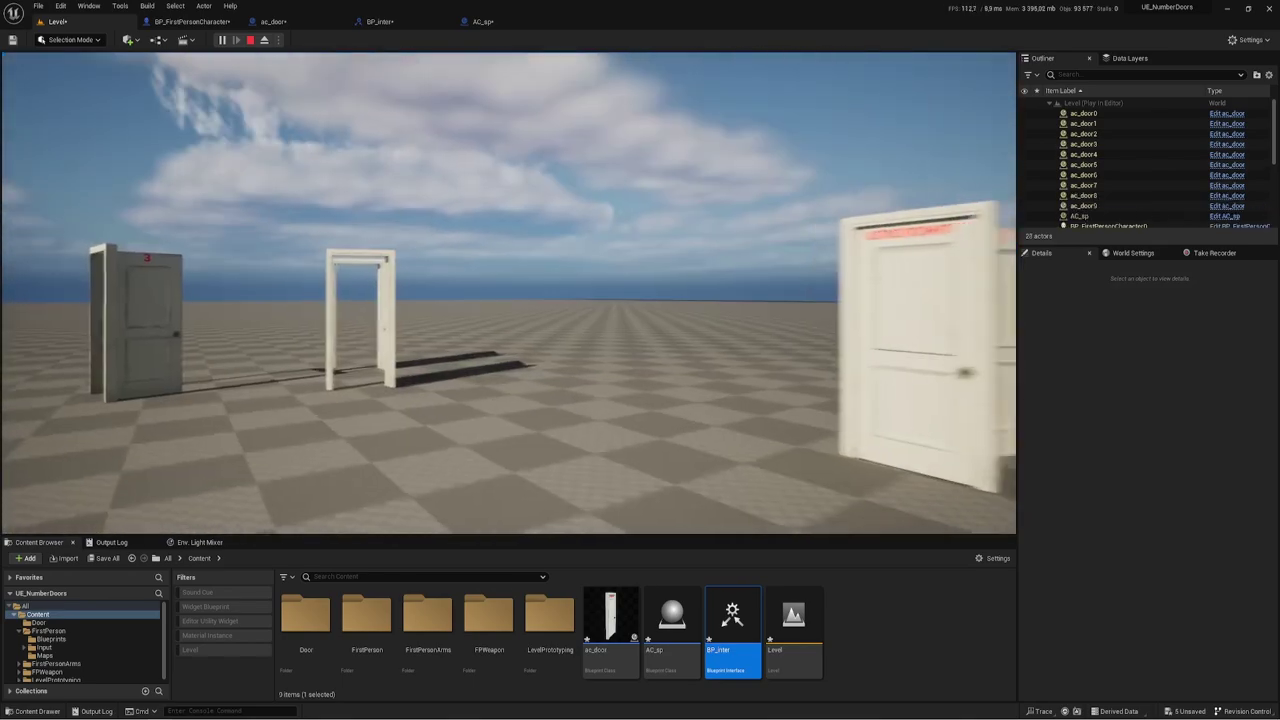
key("w")
key("w")
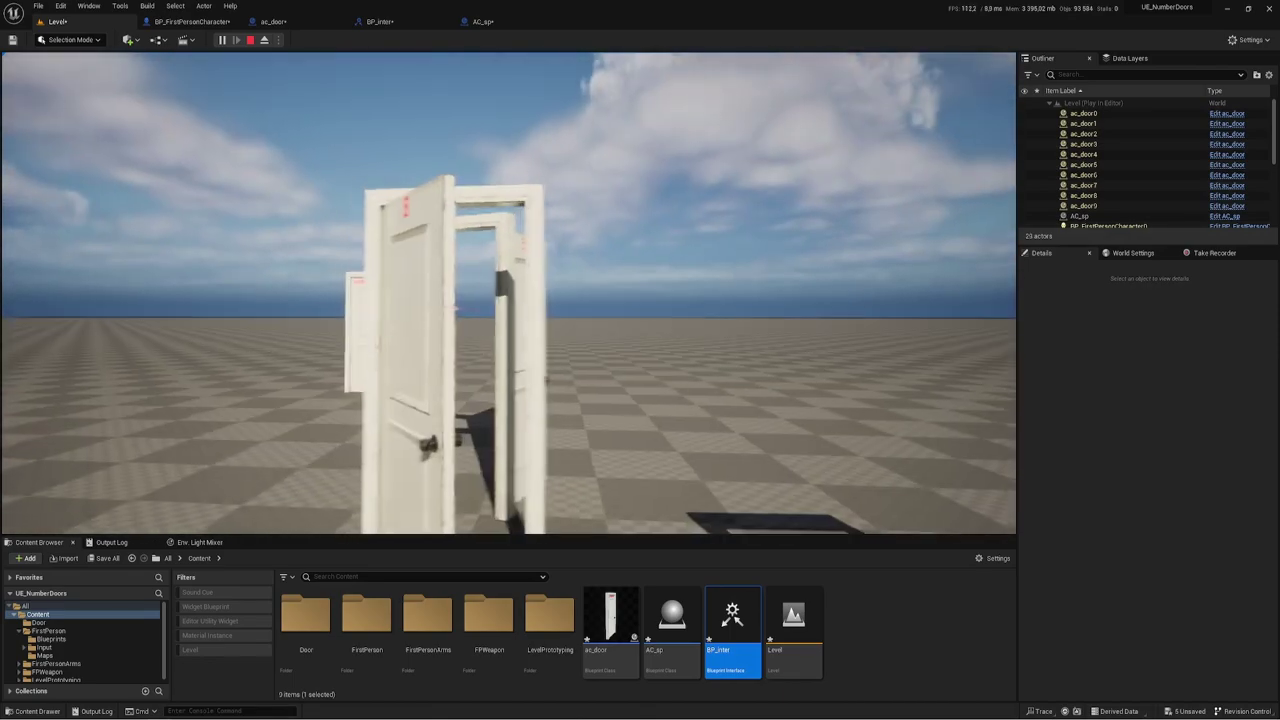
key("w")
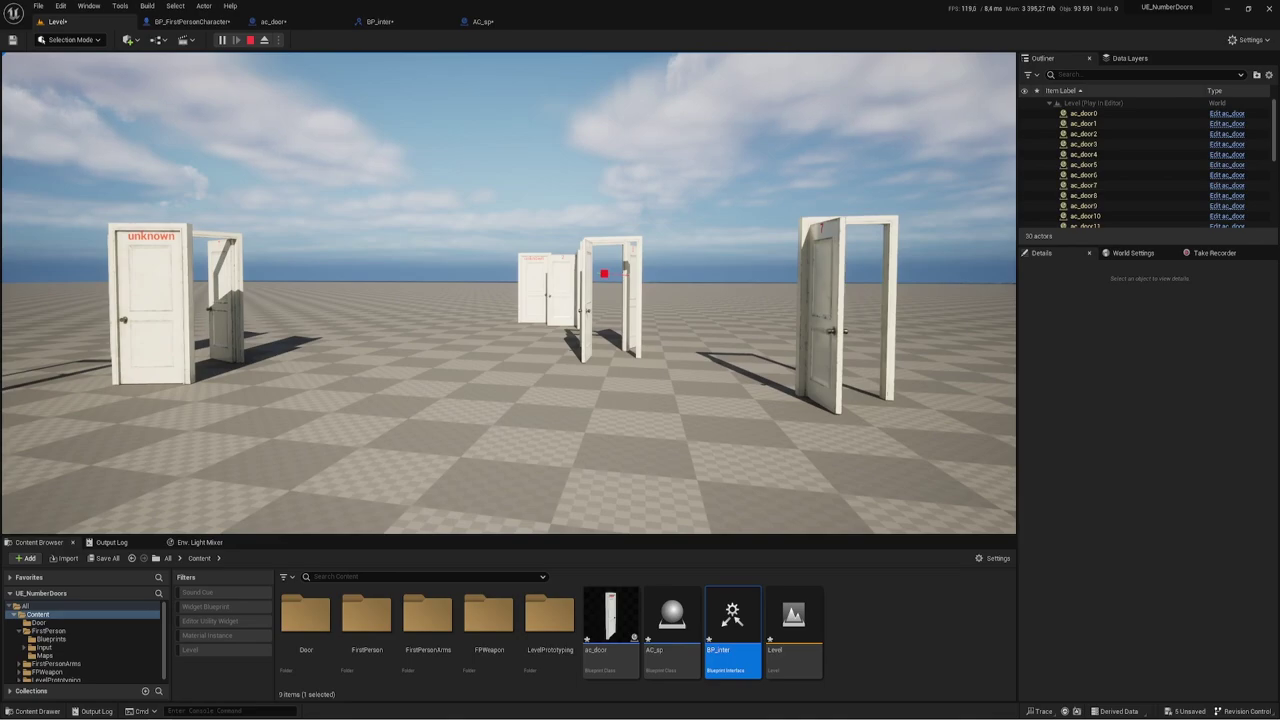
key("w")
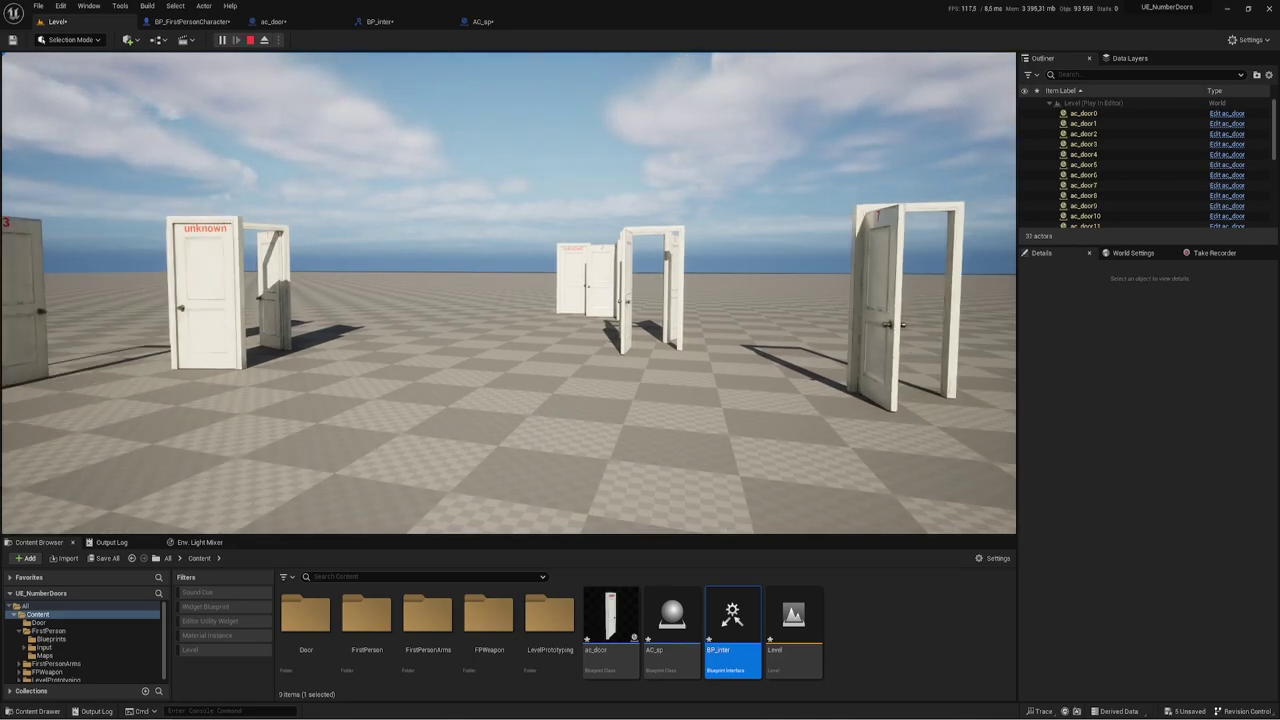
key("Escape")
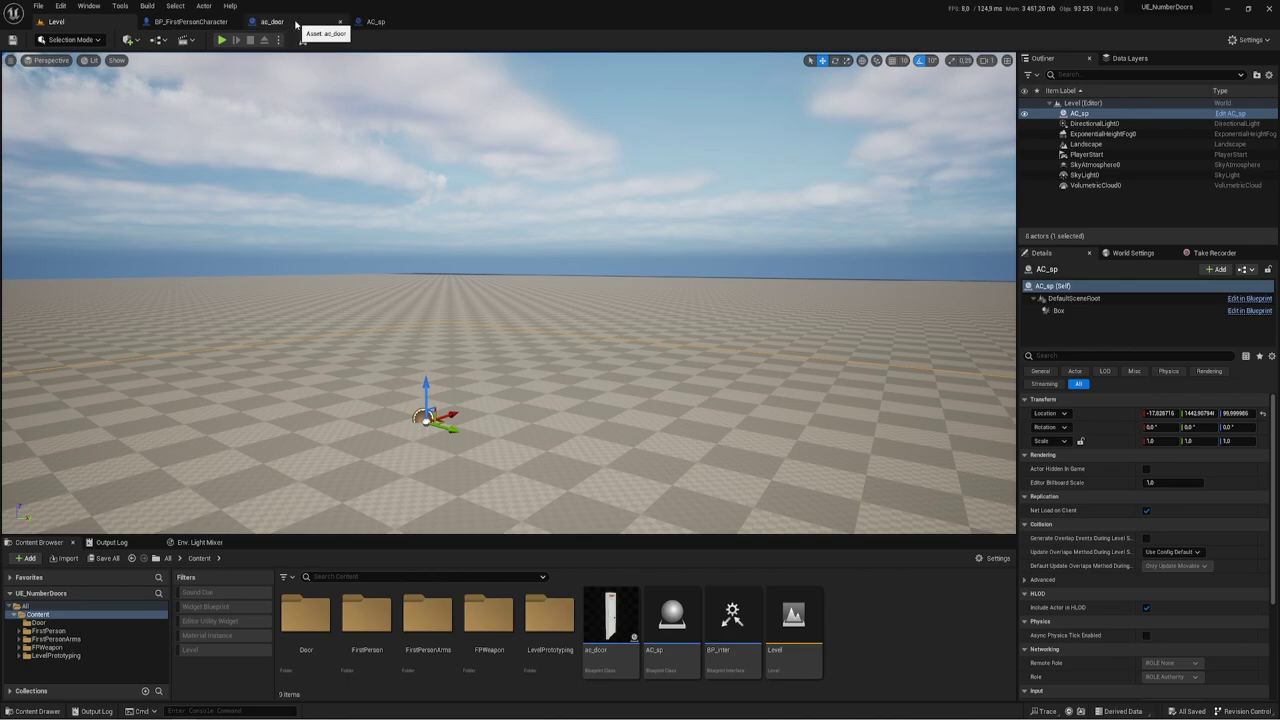
left_click(296, 24)
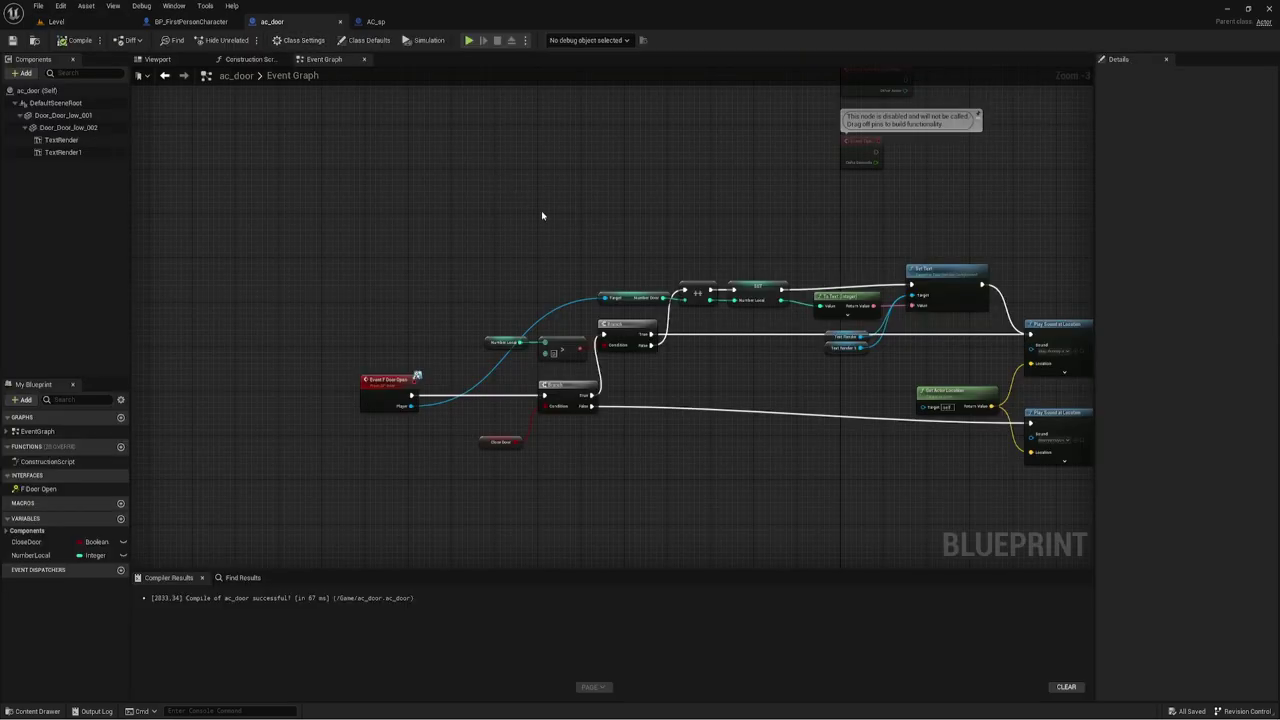
scroll(545, 212, "up", 3)
scroll(512, 235, "up", 1)
scroll(513, 236, "up", 1)
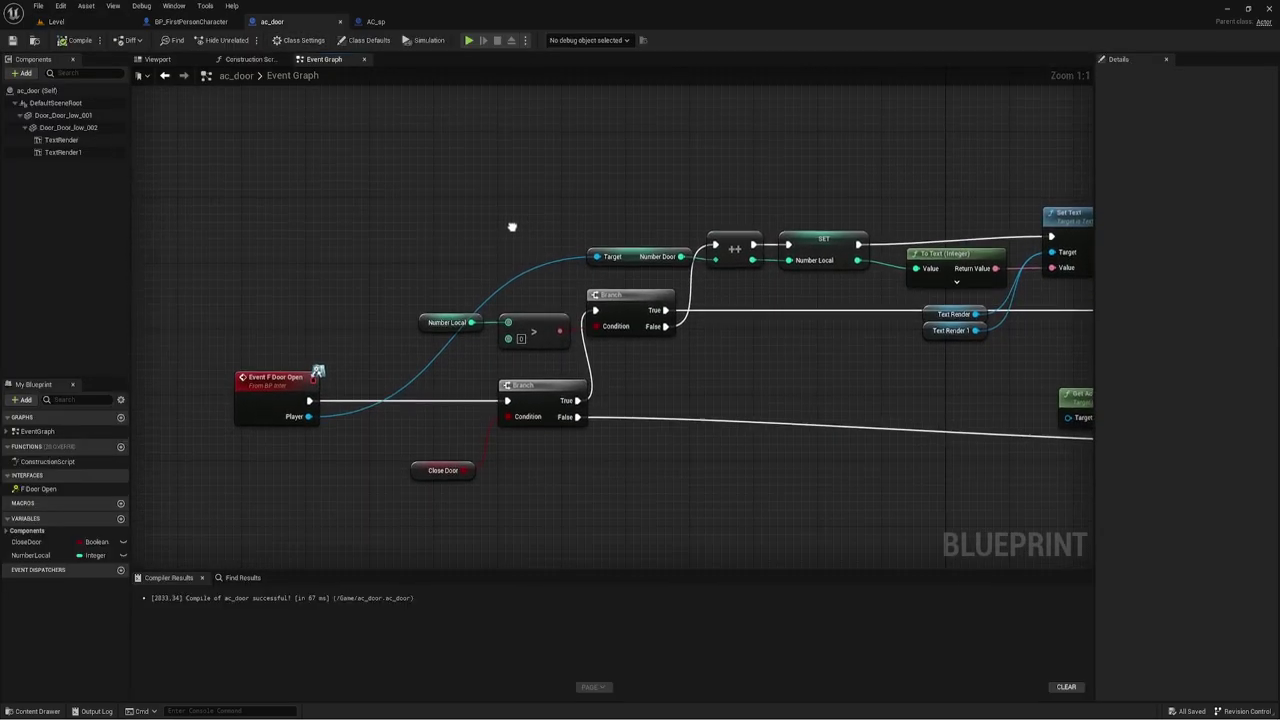
scroll(514, 238, "up", 1)
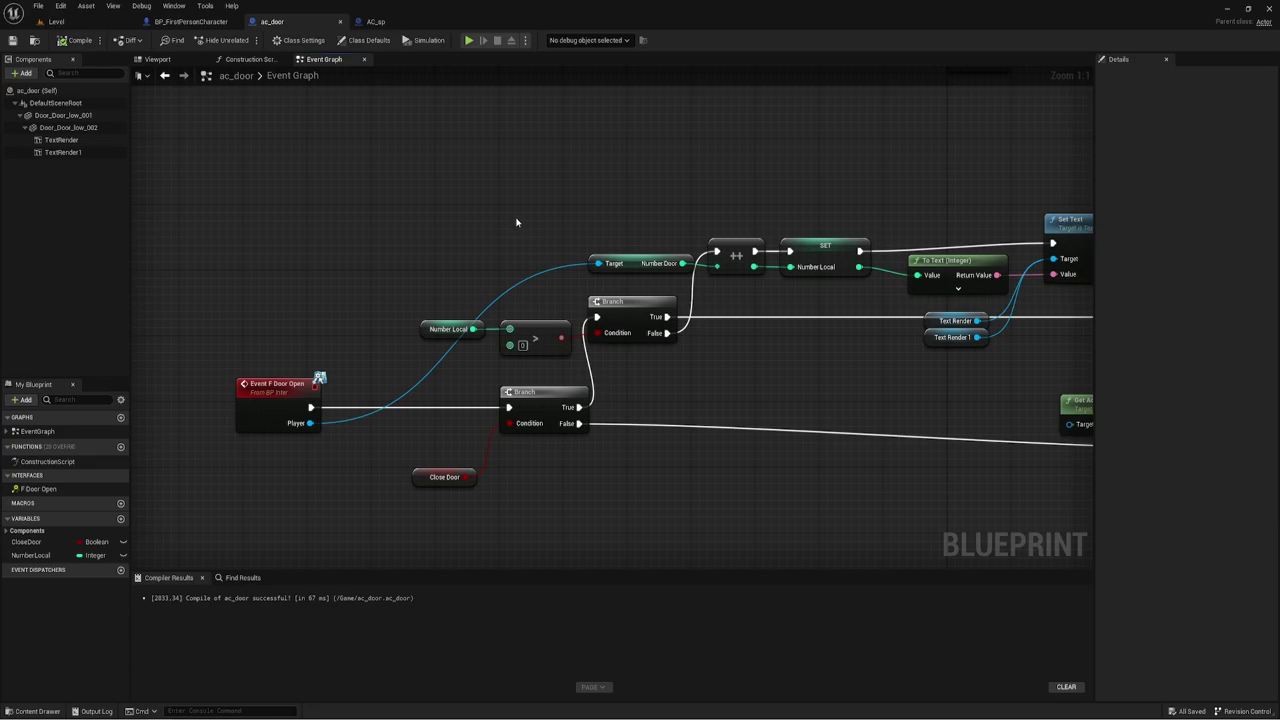
right_click_drag(494, 220, 487, 241)
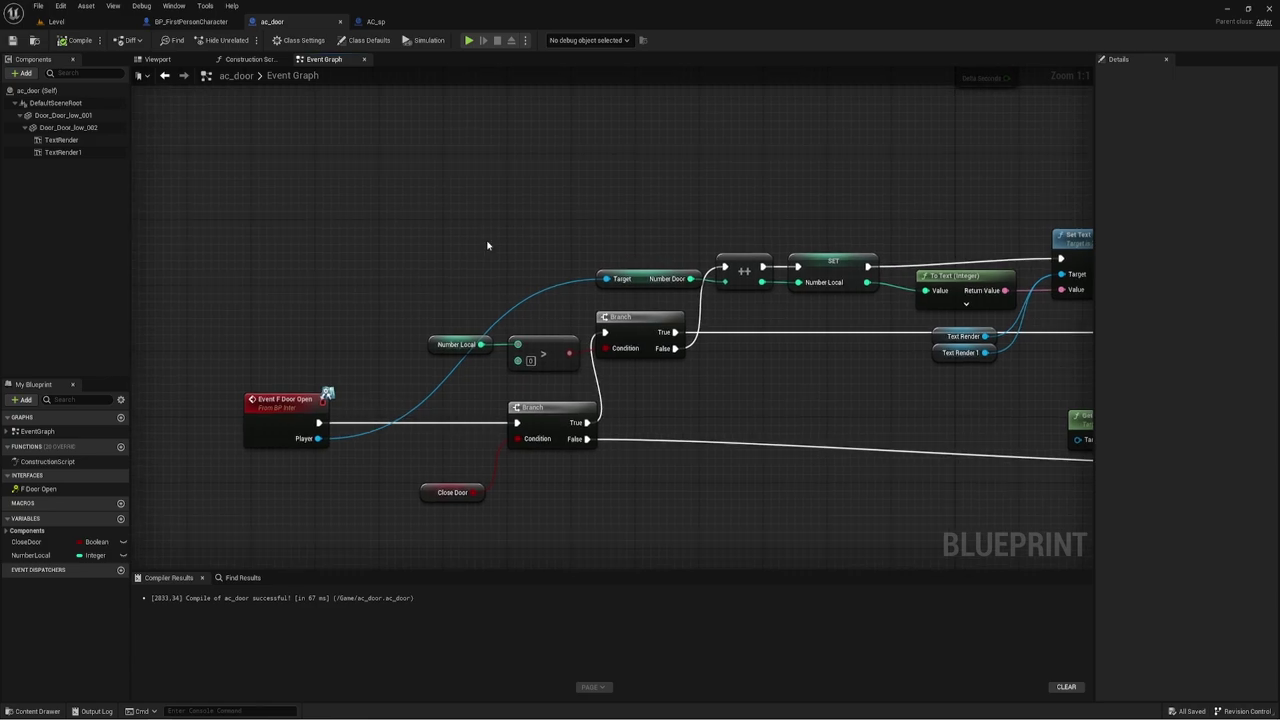
right_click_drag(404, 254, 443, 262)
left_click(44, 555)
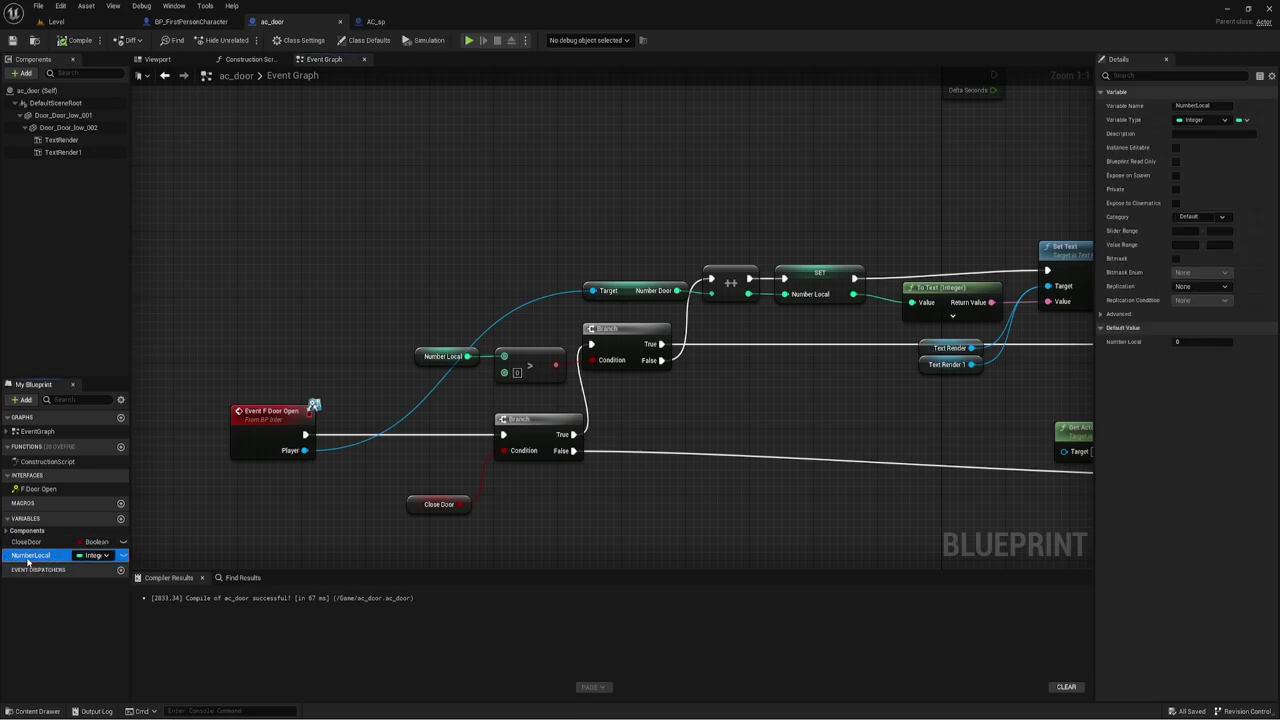
left_click(467, 333)
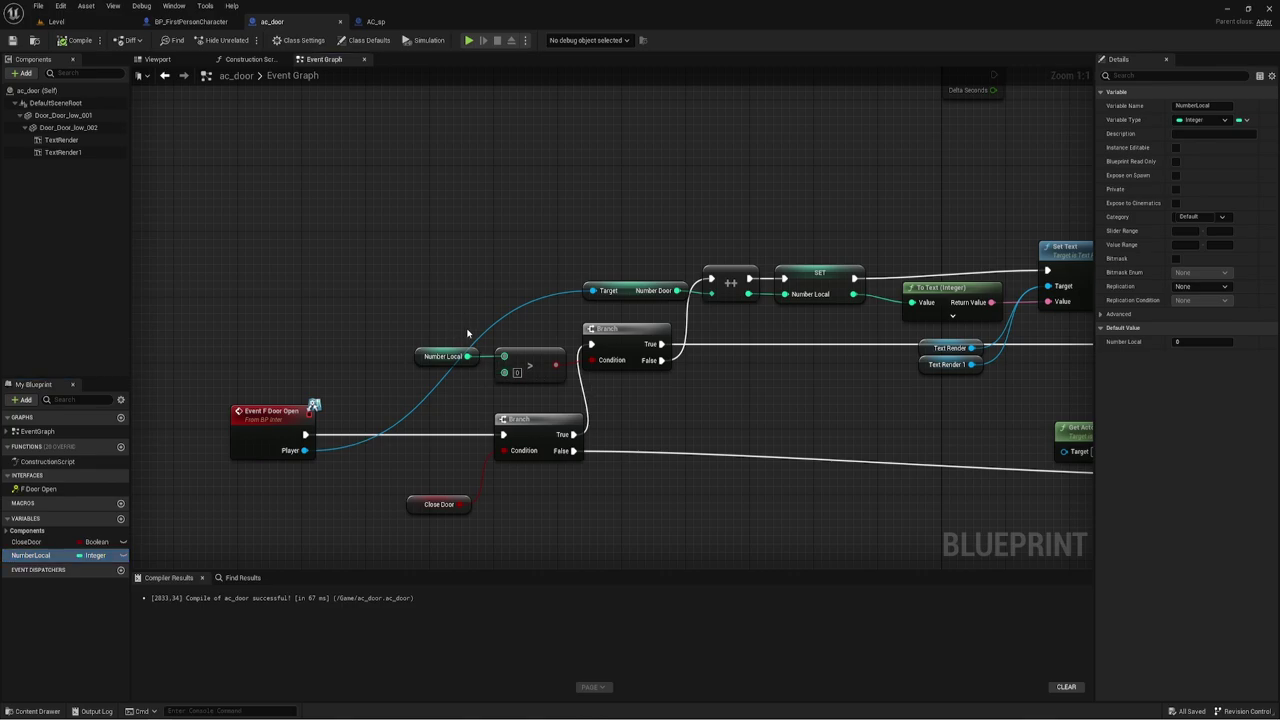
right_click_drag(803, 315, 720, 320)
left_click(716, 298)
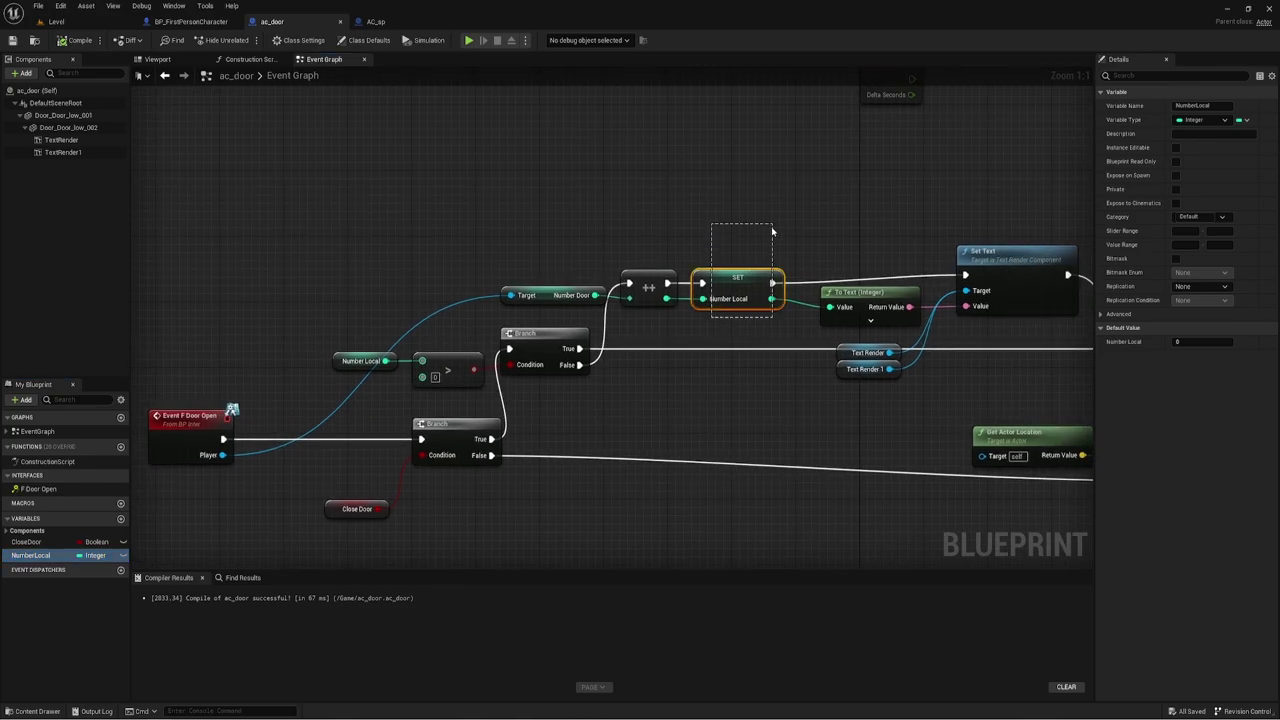
left_click_drag(526, 225, 642, 290)
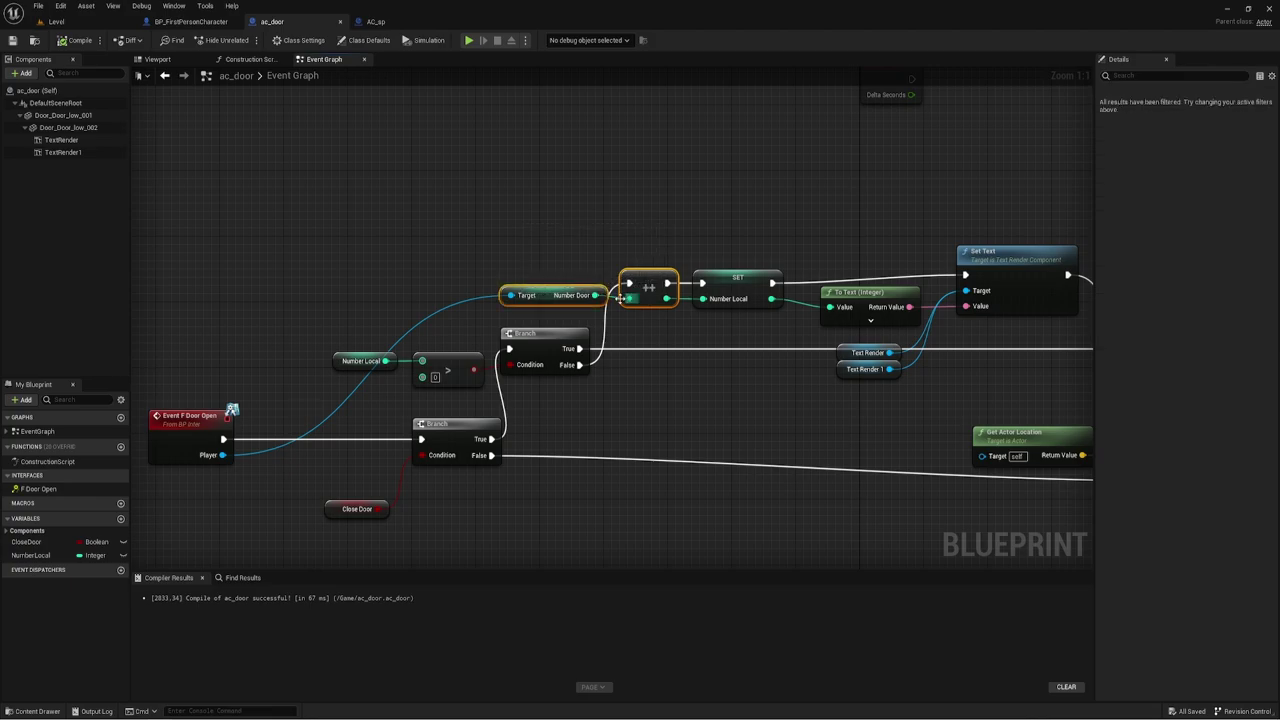
left_click_drag(324, 321, 471, 400)
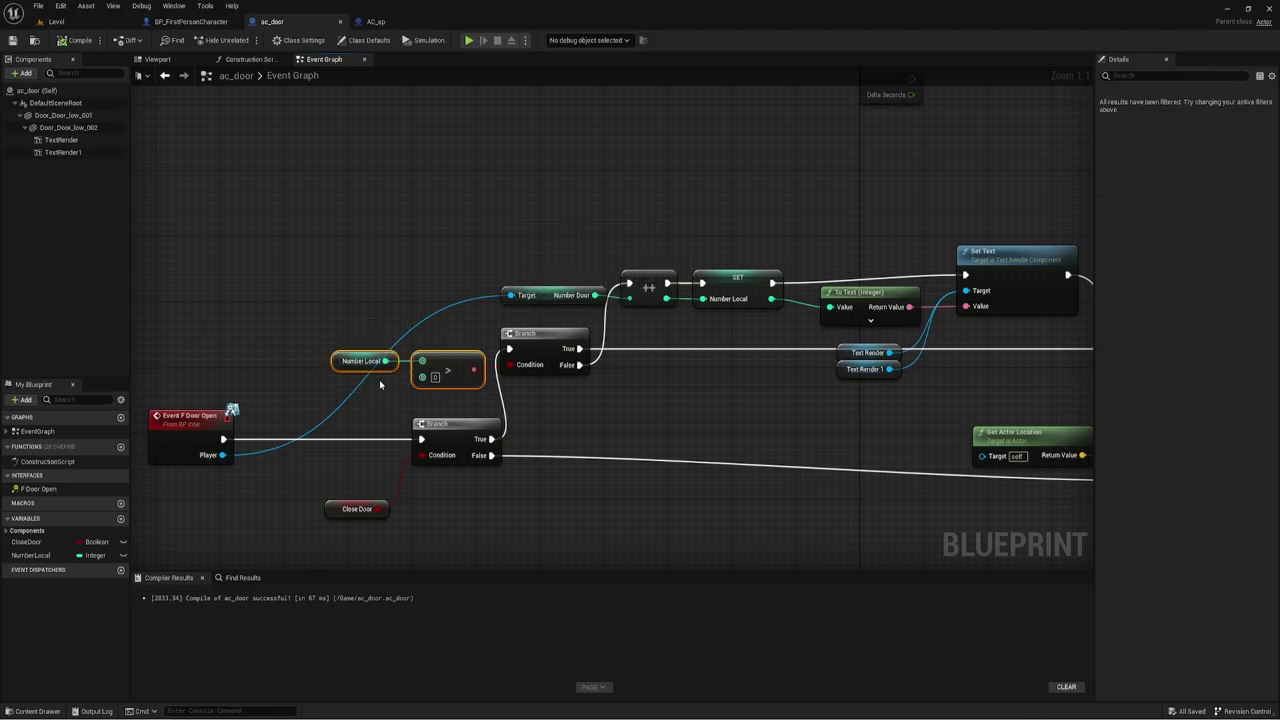
left_click(440, 387)
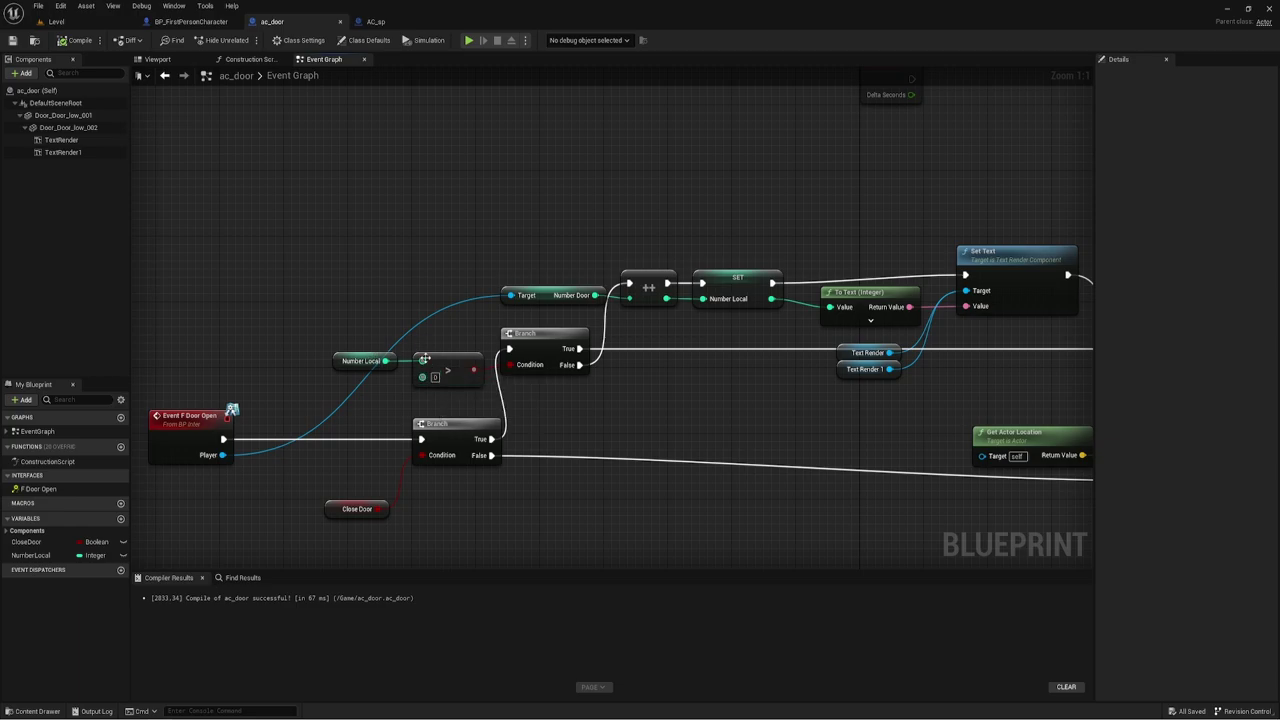
left_click_drag(362, 398, 455, 348)
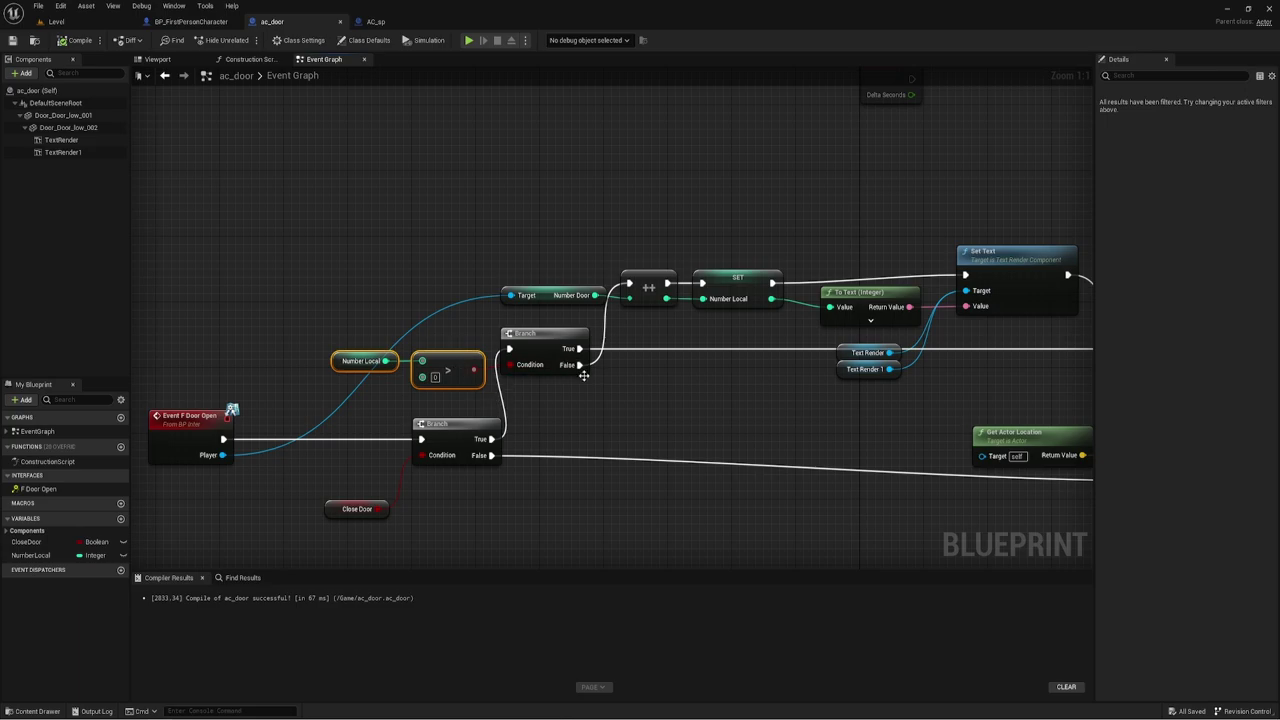
right_click_drag(835, 428, 623, 414)
right_click_drag(985, 364, 681, 286)
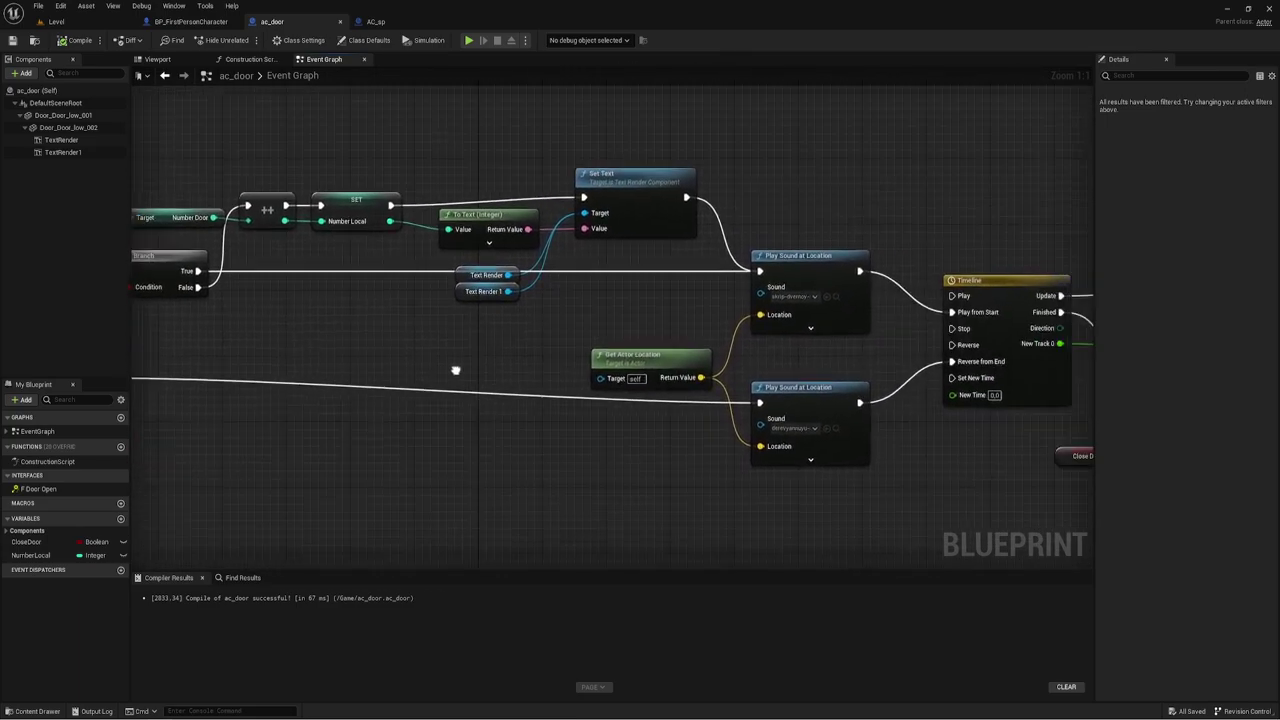
mouse_move(405, 329)
right_mouse_down()
mouse_move(480, 392)
mouse_move(581, 390)
right_mouse_up()
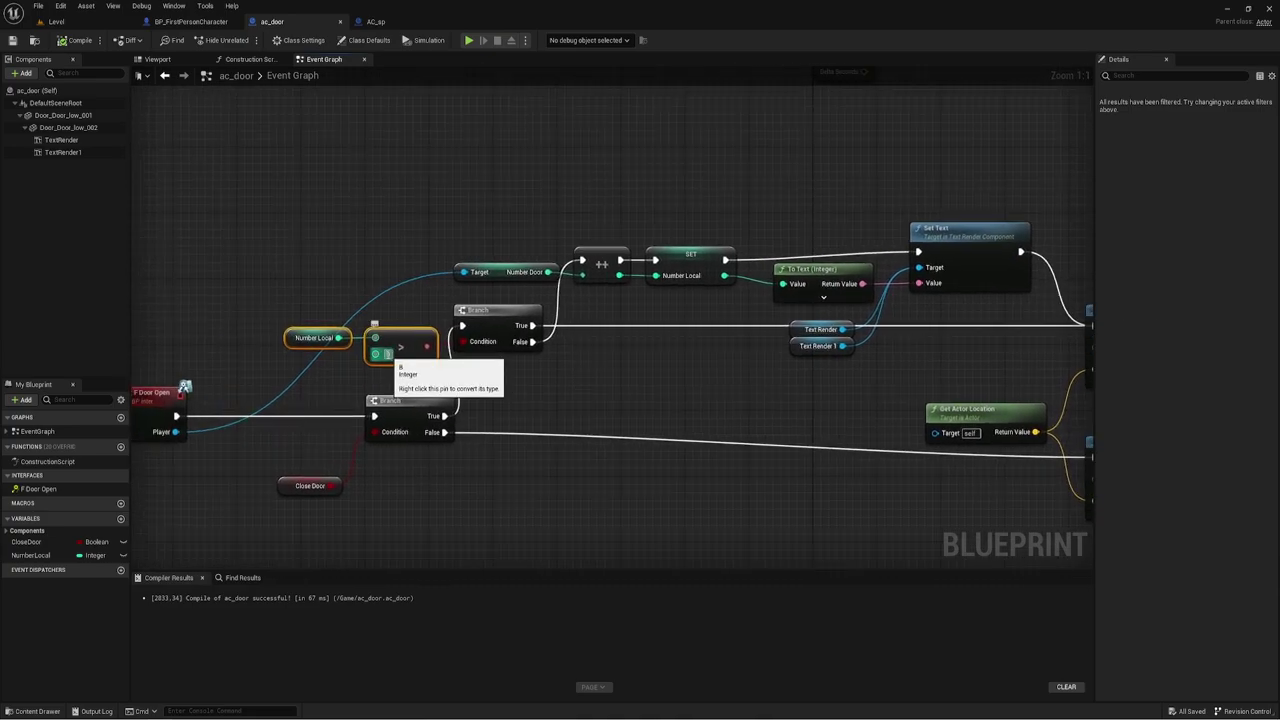
right_click_drag(388, 352, 258, 372)
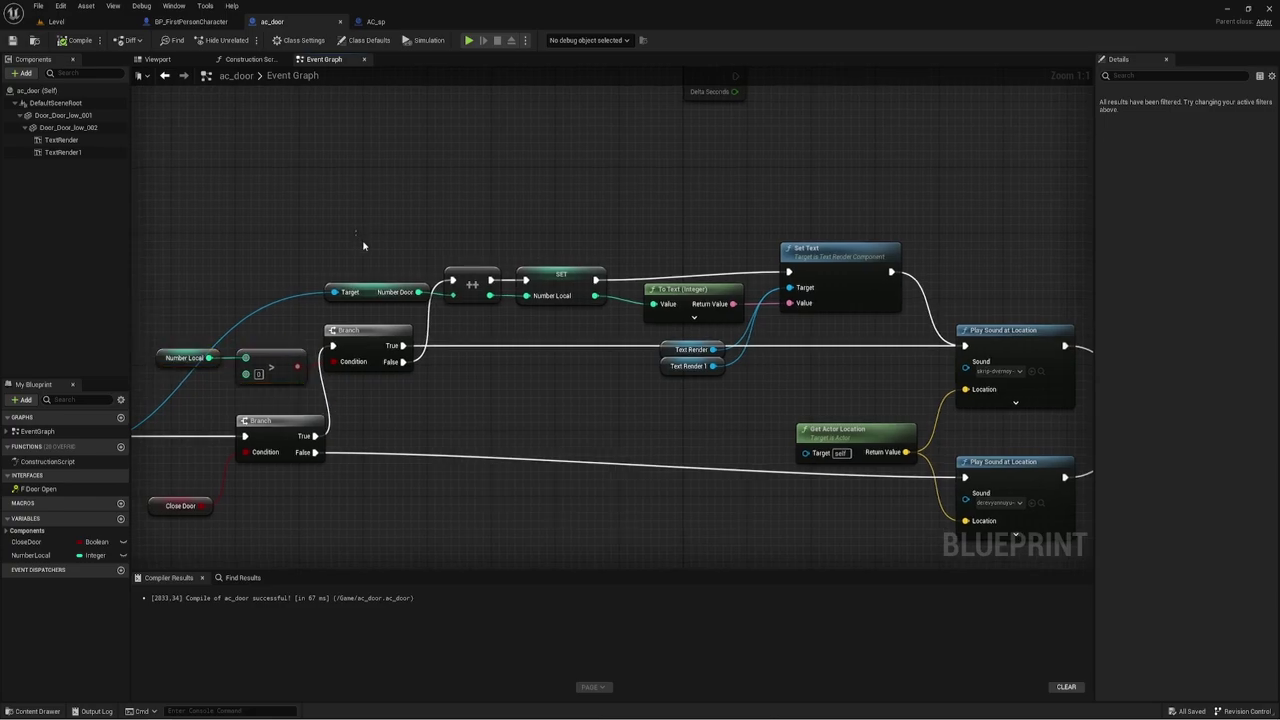
mouse_move(356, 231)
left_mouse_down()
mouse_move(668, 270)
mouse_move(870, 314)
left_mouse_up()
scroll(468, 311, "up", 1)
mouse_move(397, 316)
left_mouse_down()
mouse_move(392, 286)
mouse_move(405, 316)
left_mouse_up()
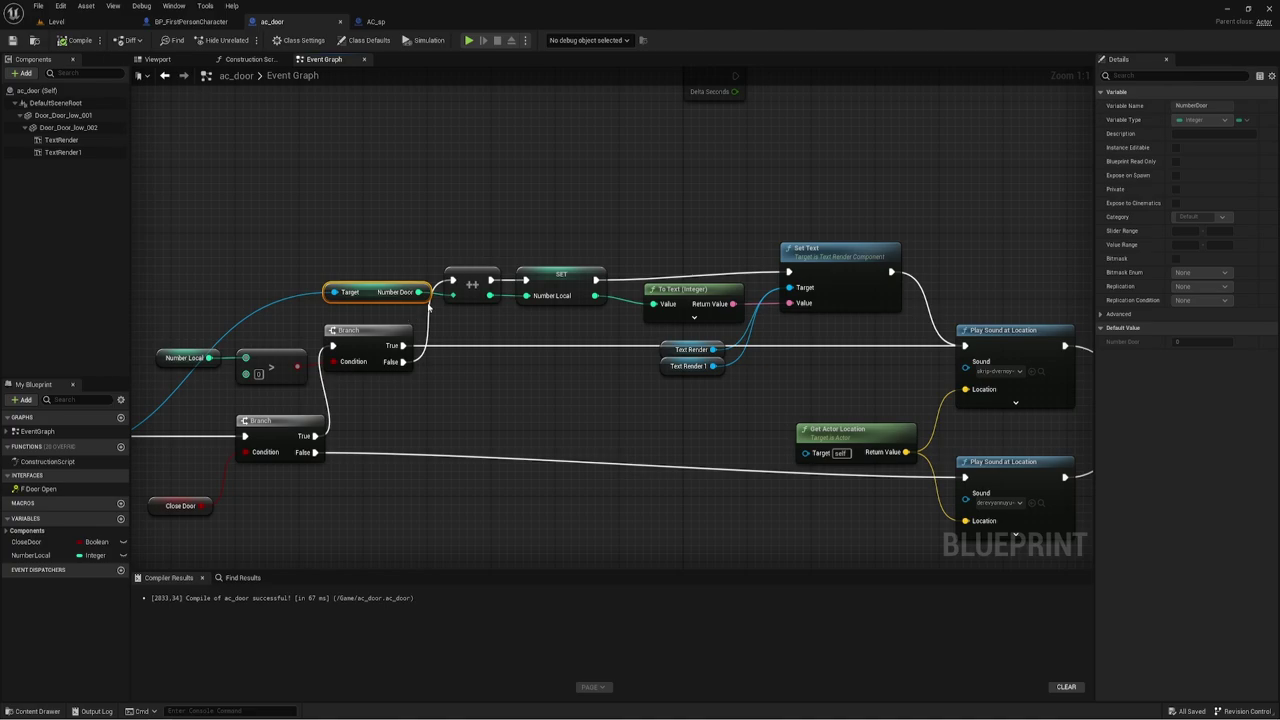
left_click(468, 283)
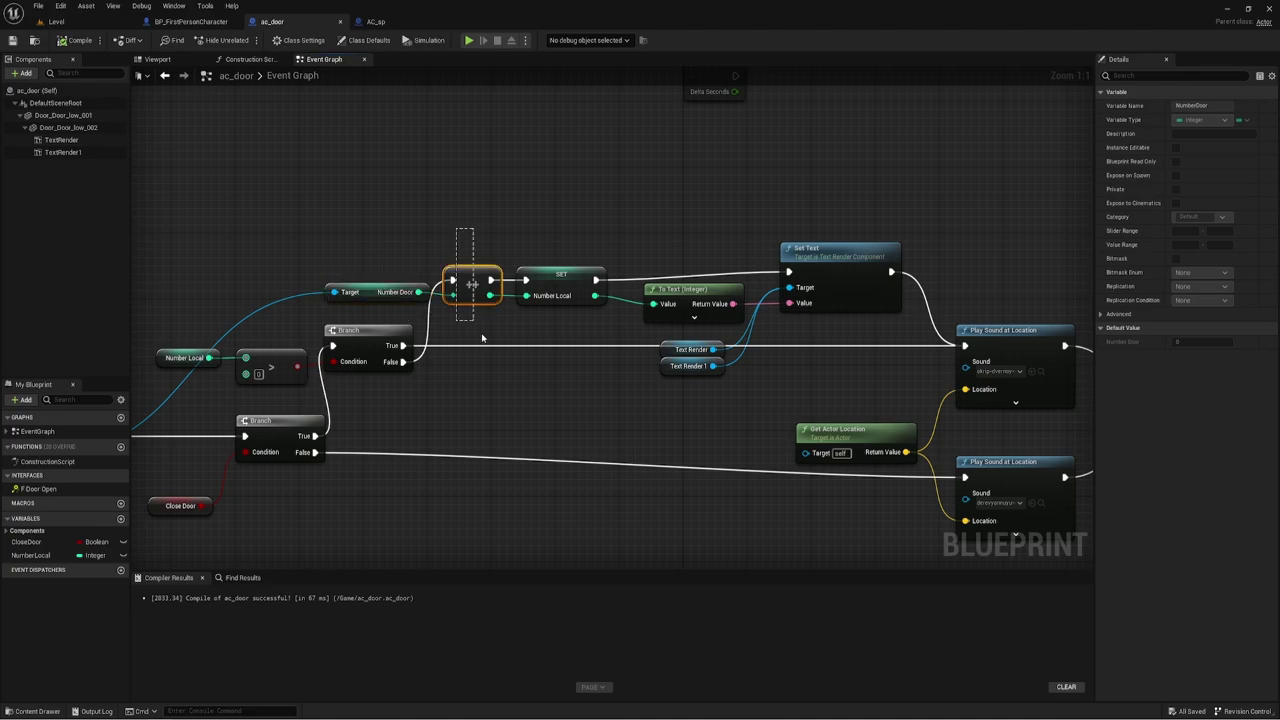
left_click(545, 298)
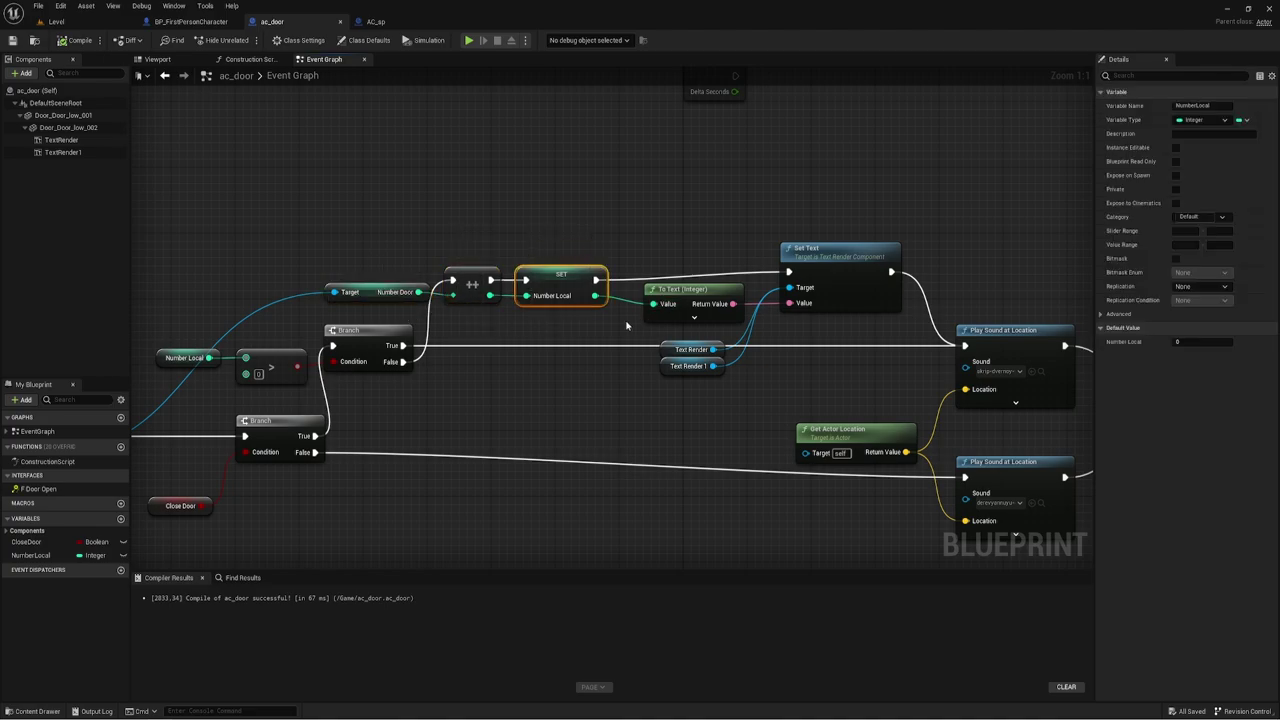
left_click_drag(626, 326, 880, 206)
left_click_drag(674, 206, 842, 385)
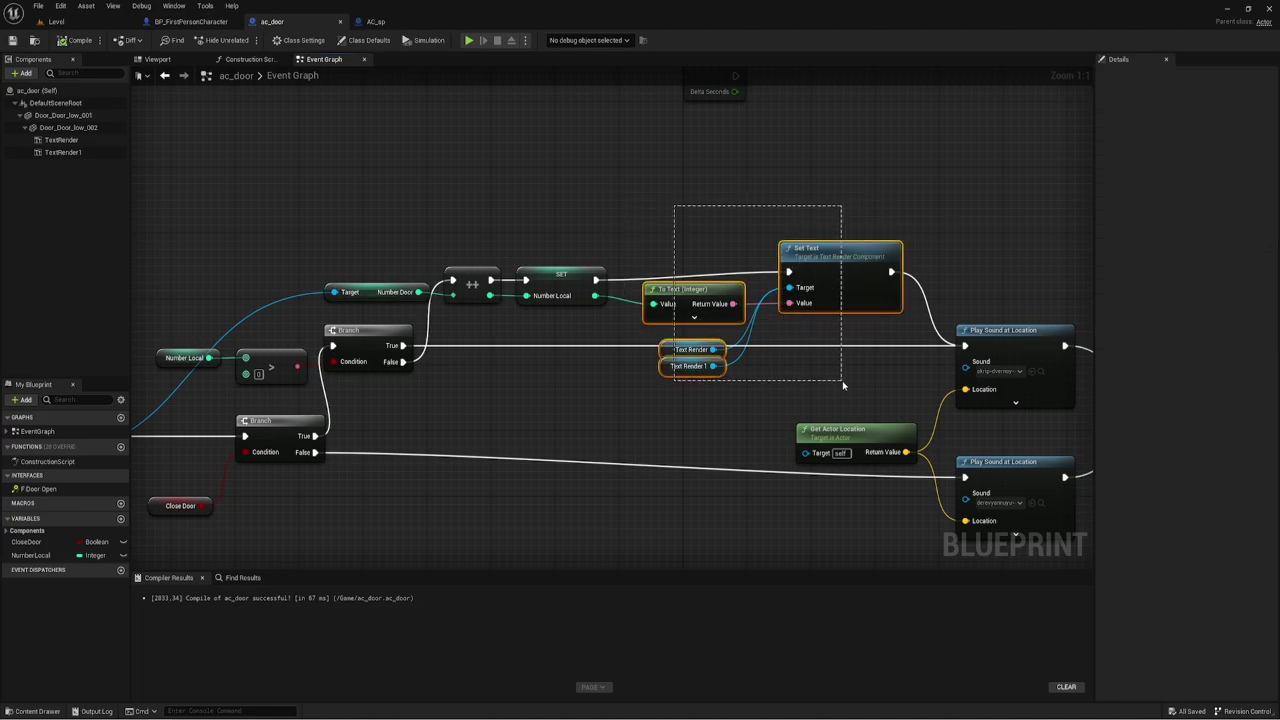
right_click_drag(544, 390, 593, 374)
right_click_drag(416, 398, 442, 383)
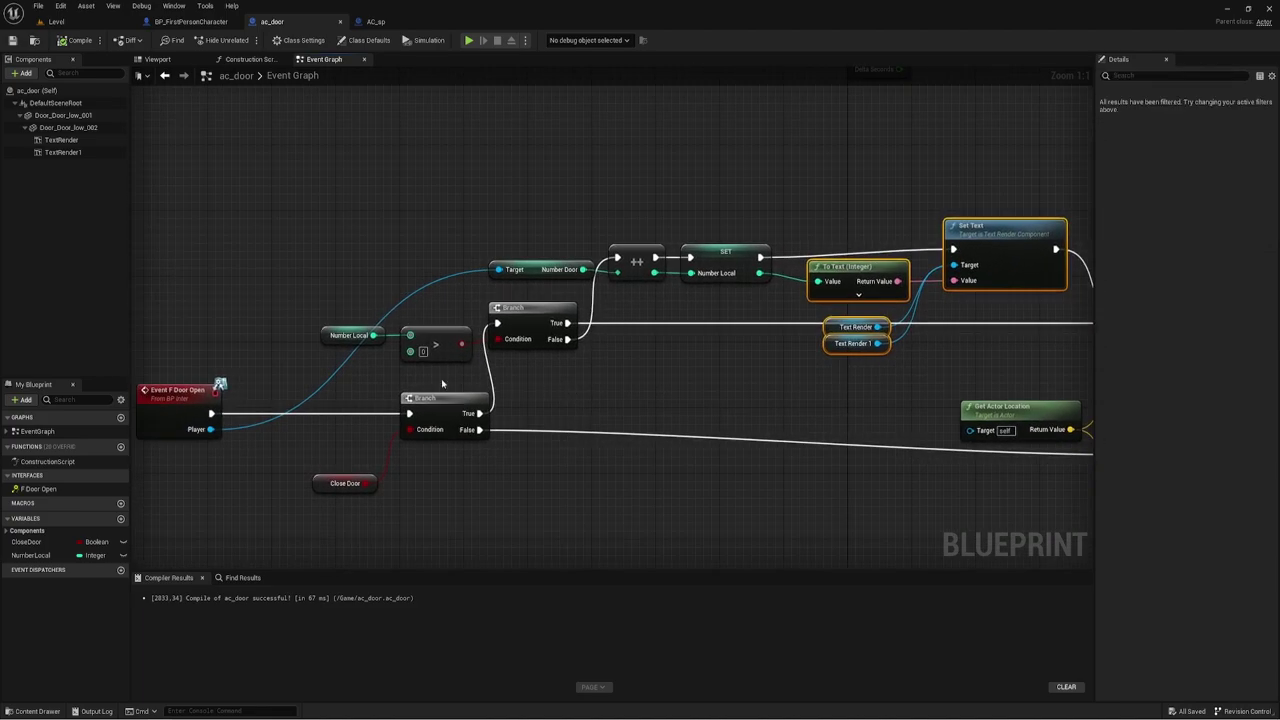
left_click_drag(363, 366, 337, 281)
left_click(430, 358)
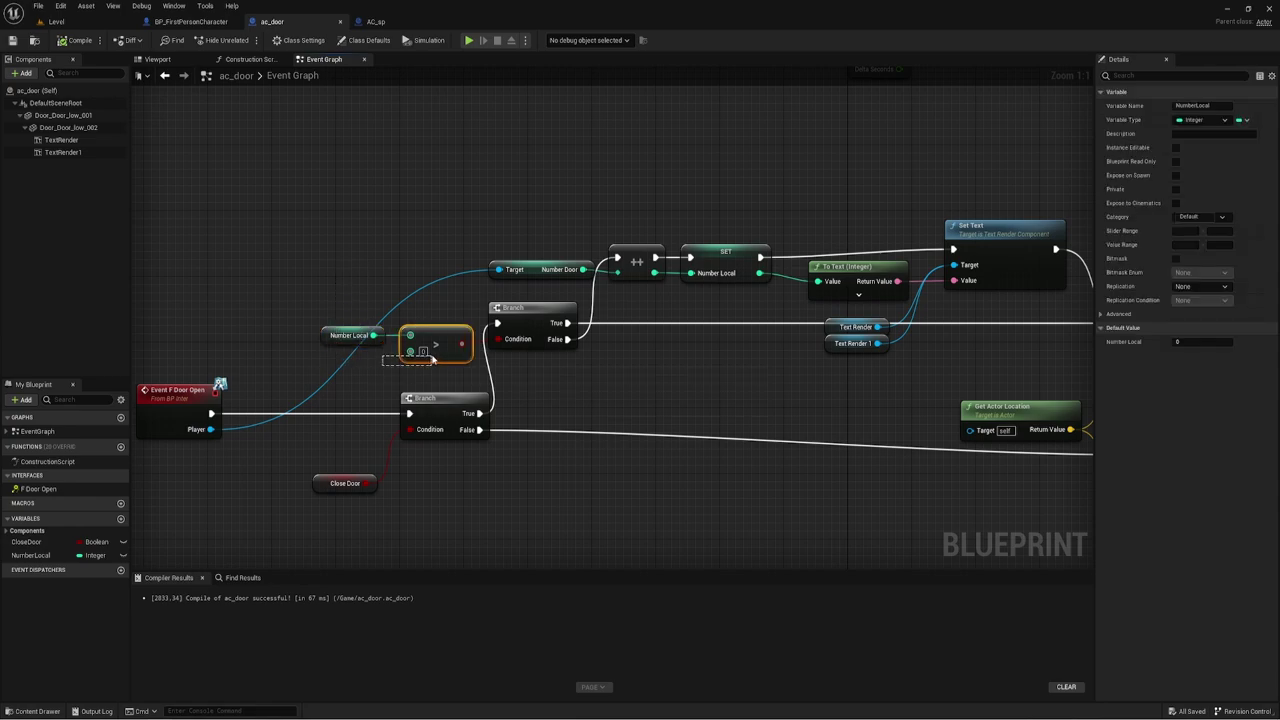
right_click_drag(455, 335, 299, 322)
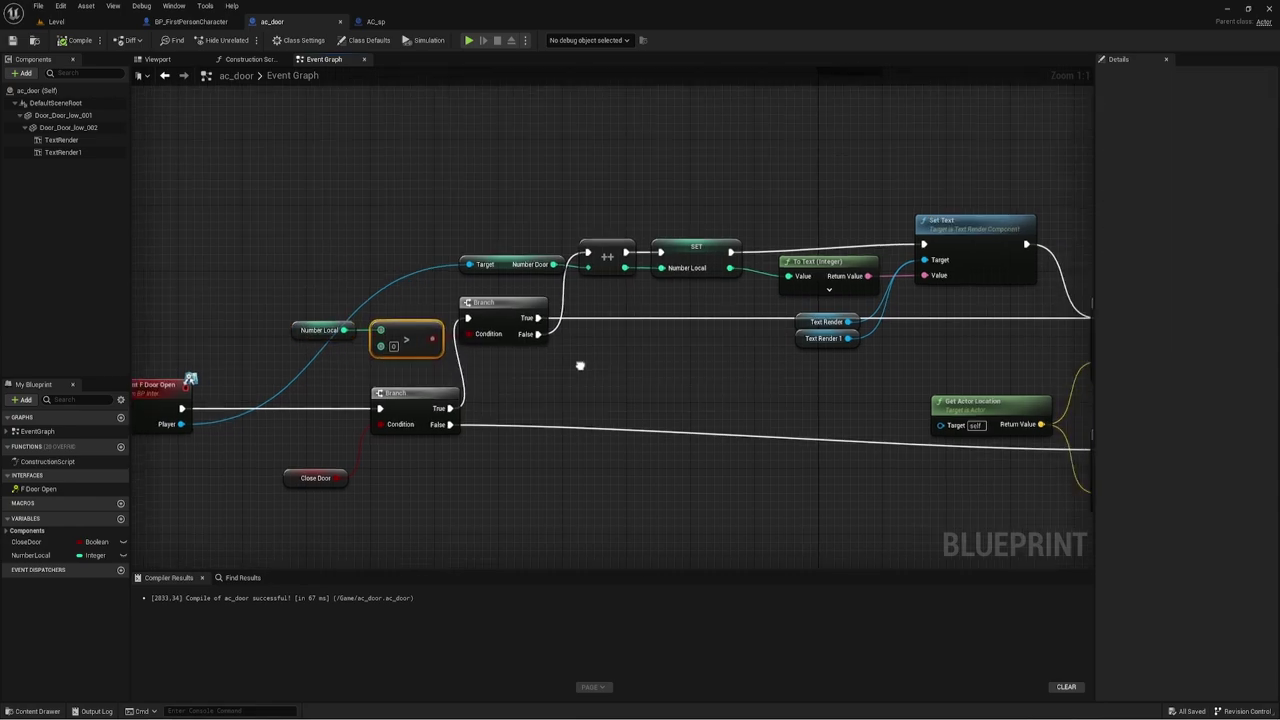
left_click_drag(357, 198, 800, 288)
left_click(667, 384)
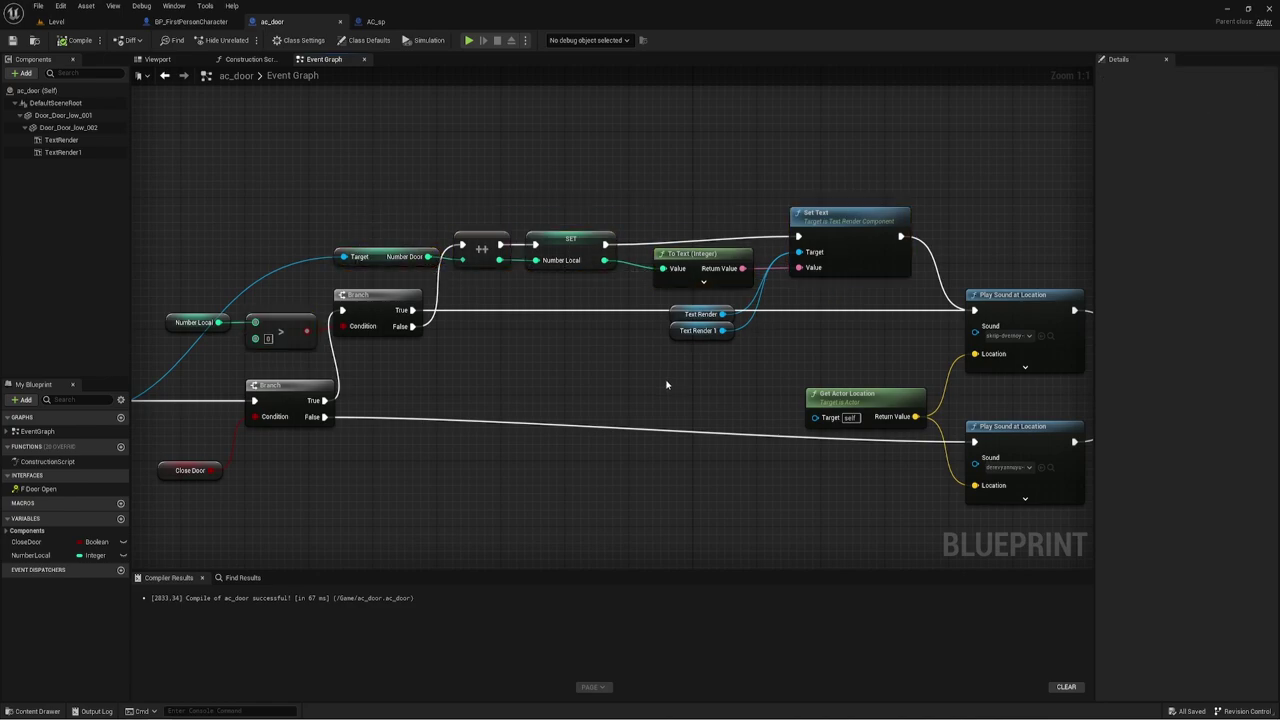
Look over ac_door's Timeline and Event F Door Open nodes, then go back to the level viewport
scroll(626, 377, "down", 2)
right_click_drag(626, 377, 382, 341)
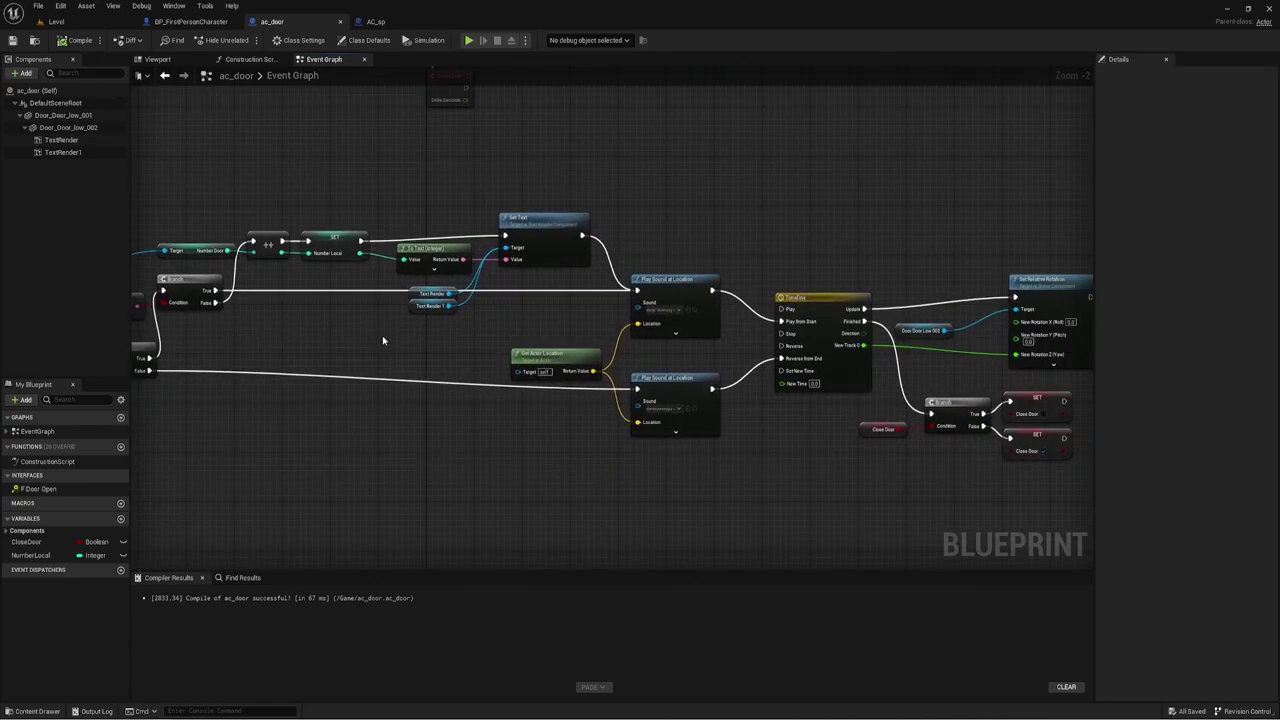
right_click_drag(793, 411, 695, 401)
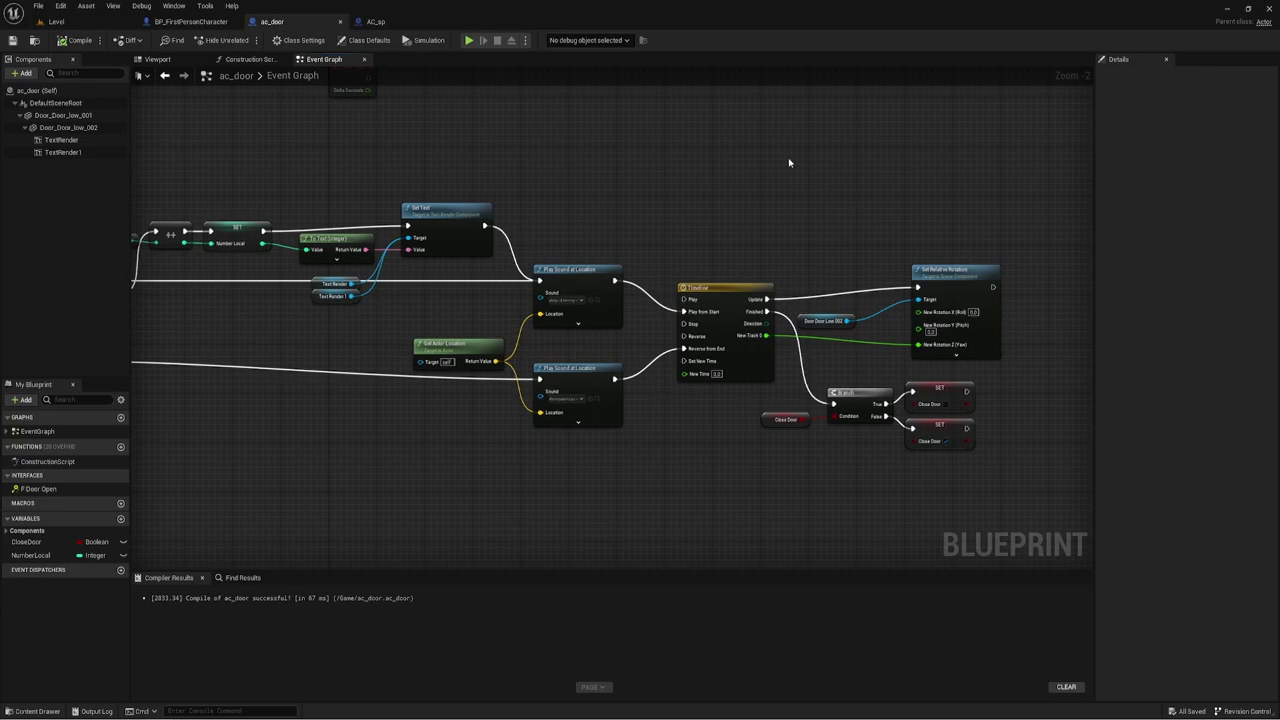
scroll(654, 463, "up", 2)
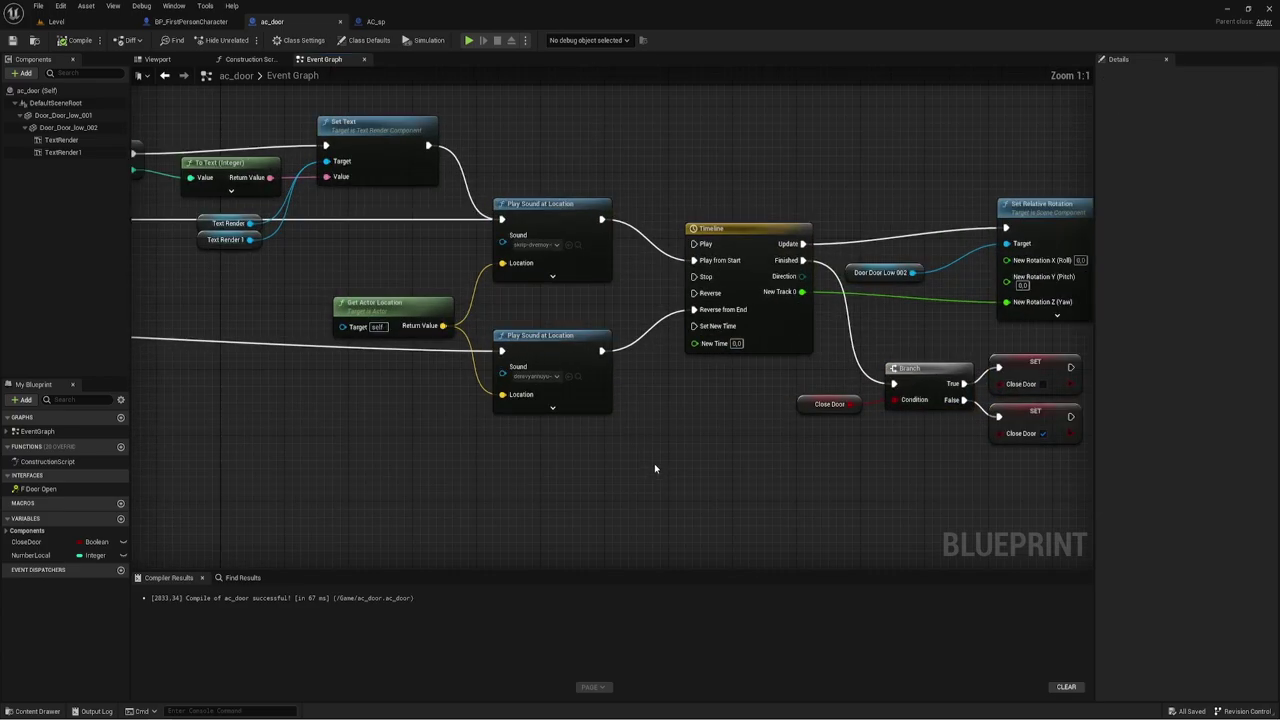
right_click_drag(603, 477, 960, 480)
right_click_drag(140, 300, 287, 296)
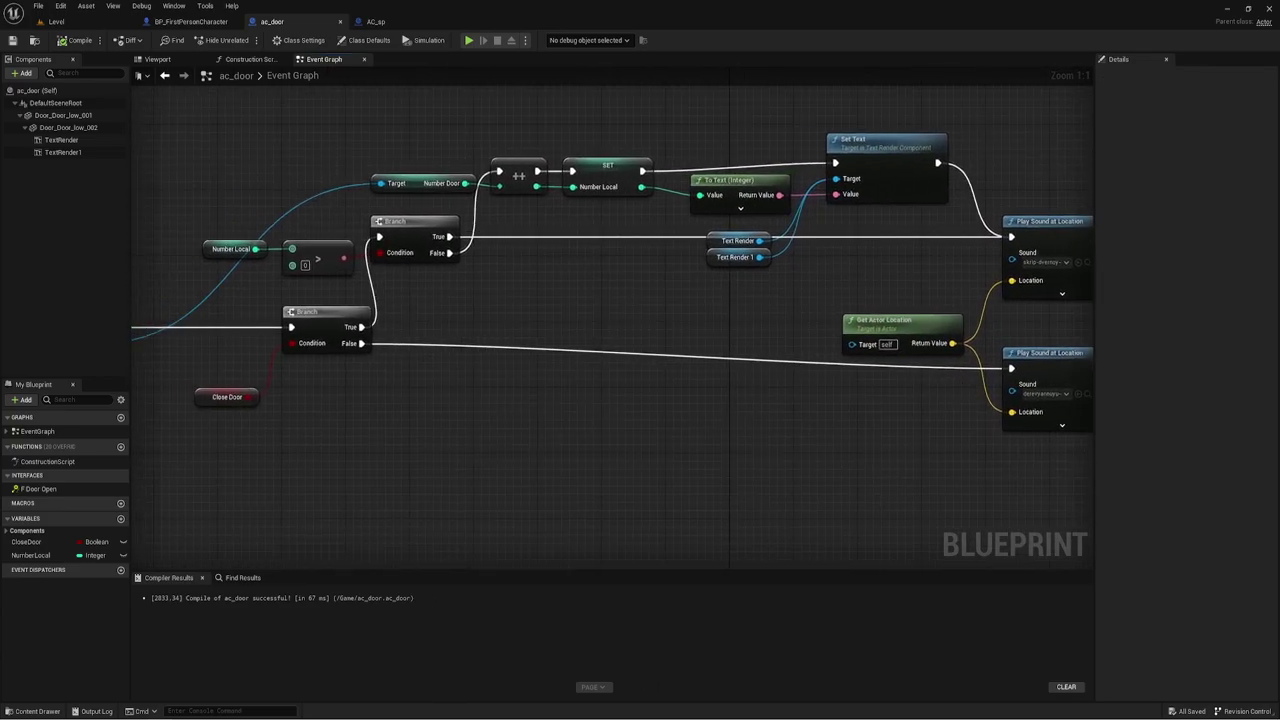
right_click_drag(811, 326, 827, 326)
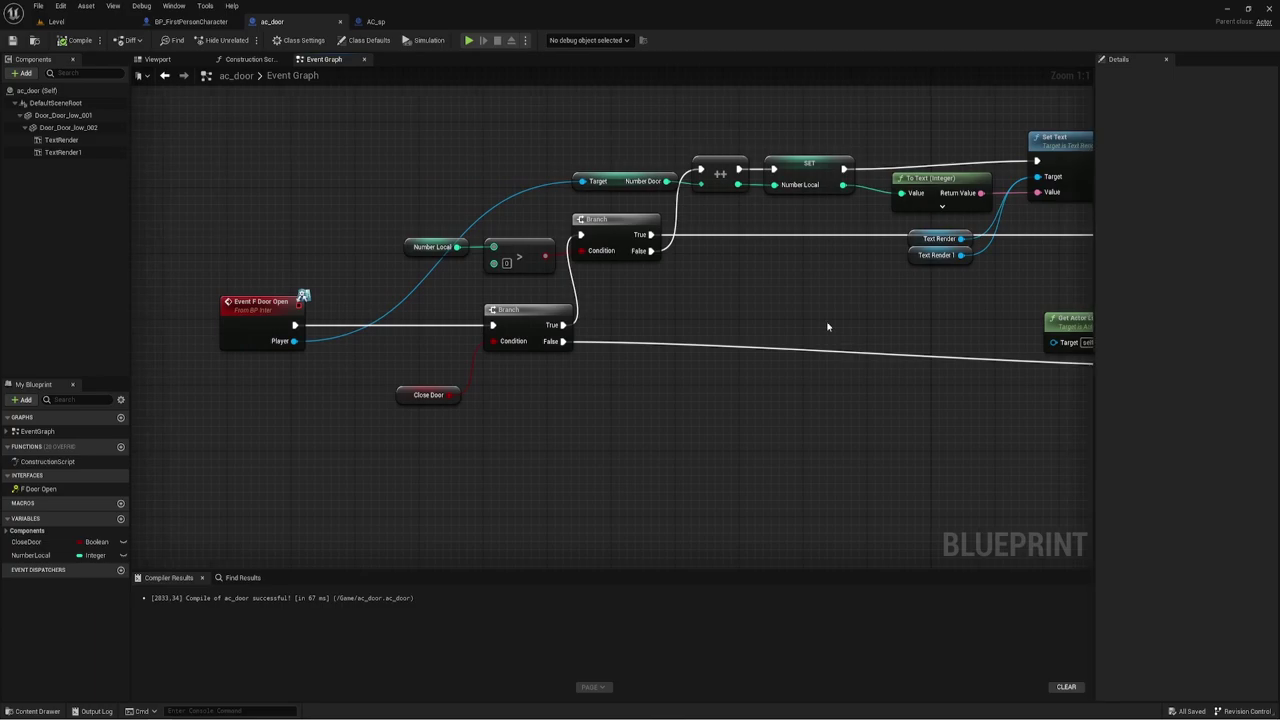
left_click(190, 21)
left_click(88, 22)
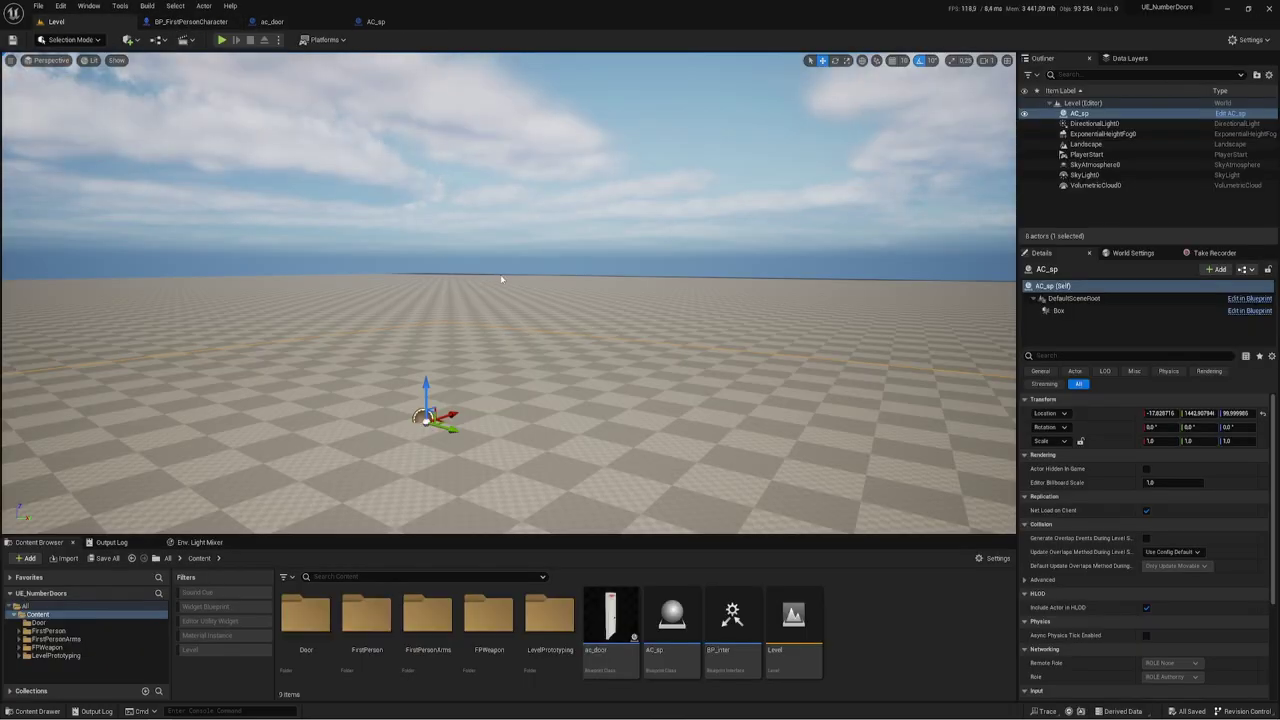